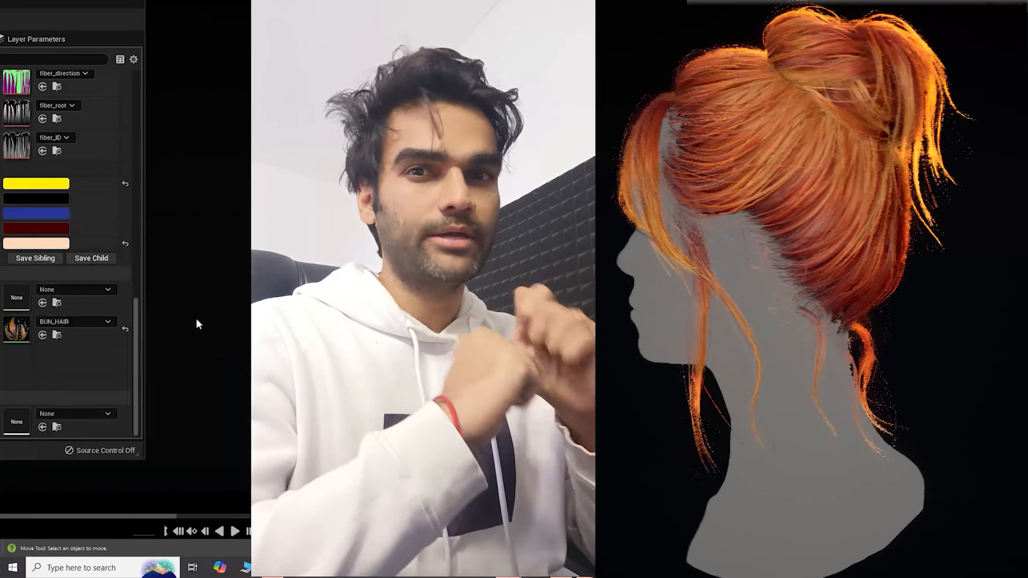
# Test a magenta tint on the hair material's black colour parameter, darken it back to black and accept it
pyautogui.click(26, 198)
pyautogui.click(136, 293)
pyautogui.moveTo(187, 342); pyautogui.dragTo(184, 263)
pyautogui.moveTo(80, 293); pyautogui.dragTo(160, 279)
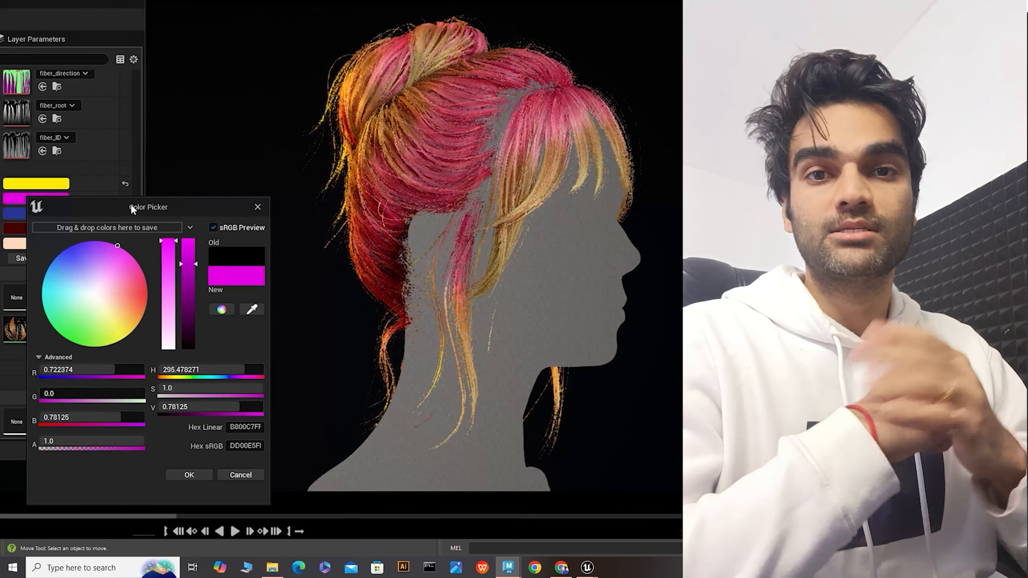
pyautogui.click(66, 249)
pyautogui.moveTo(188, 263); pyautogui.dragTo(194, 348)
pyautogui.click(205, 477)
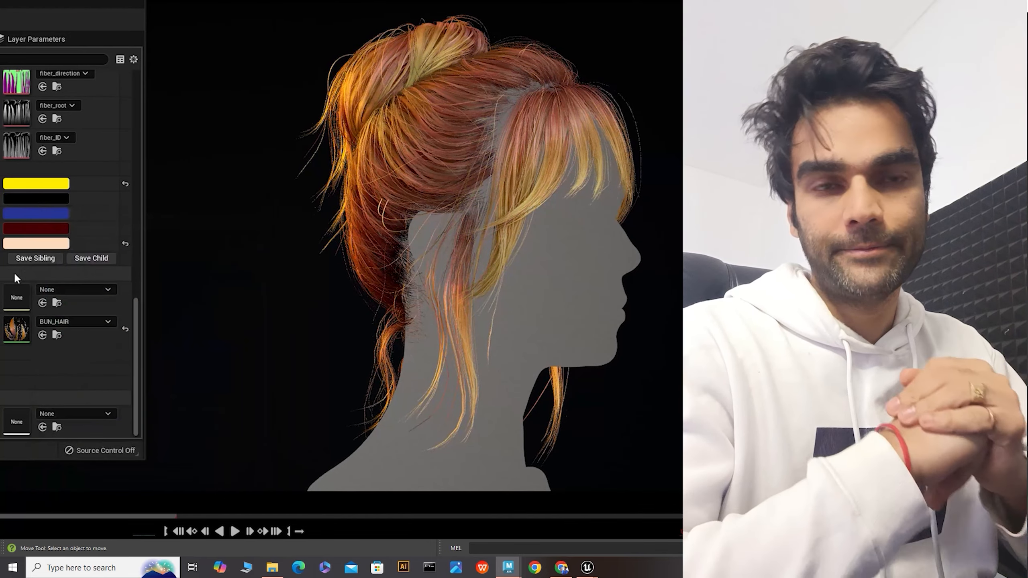
# Pick a different hue for the pale peach colour parameter of the hair material
pyautogui.click(35, 243)
pyautogui.moveTo(118, 330); pyautogui.dragTo(88, 310)
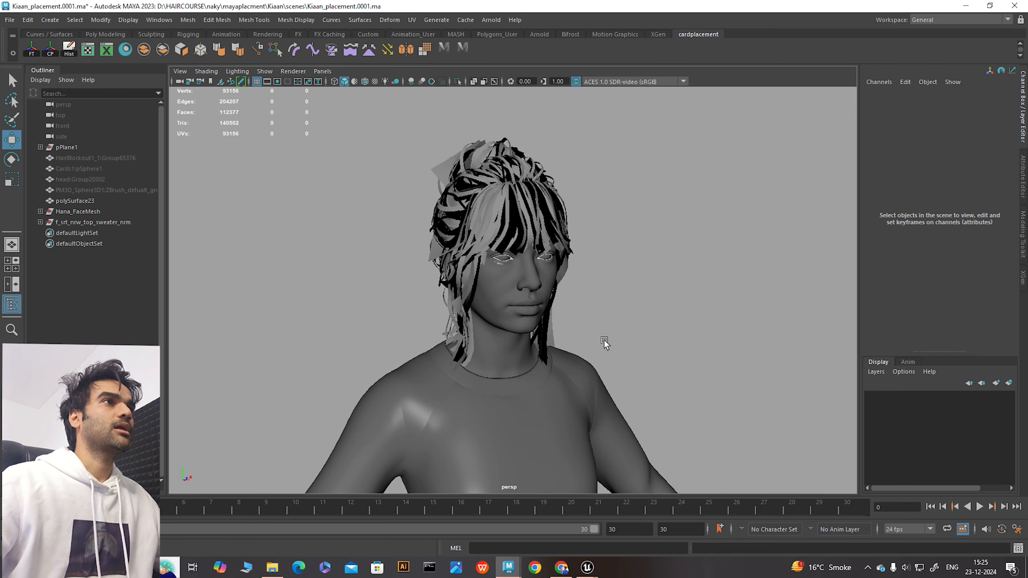
# Examine the hair card mesh, the face and the sweater from several angles, checking the uneven dark shading on the cards
pyautogui.moveTo(609, 343)
pyautogui.keyDown('alt'); pyautogui.mouseDown()
pyautogui.moveTo(585, 337)
pyautogui.moveTo(617, 333)
pyautogui.moveTo(619, 342)
pyautogui.mouseUp(); pyautogui.keyUp('alt')
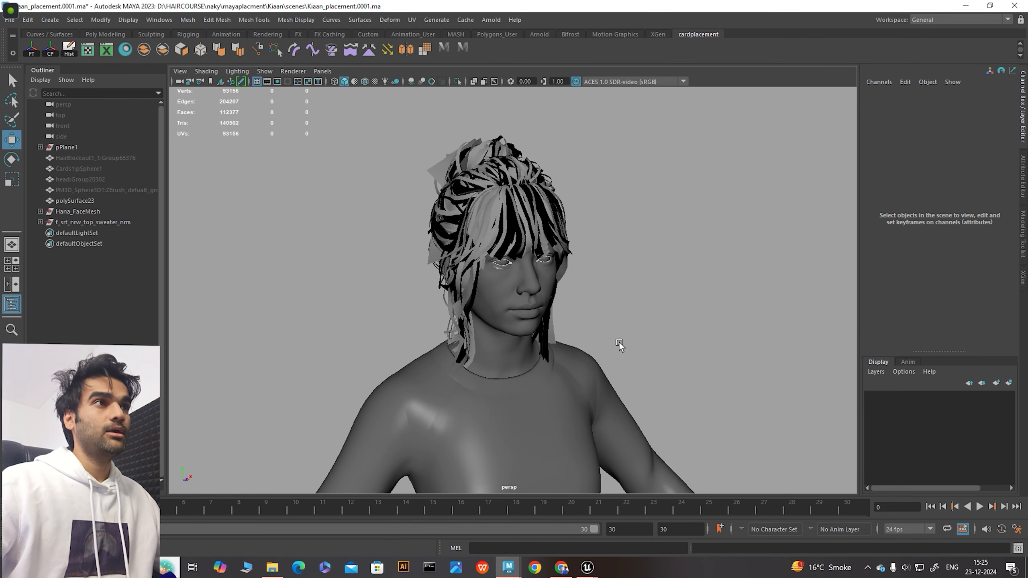
pyautogui.click(523, 221)
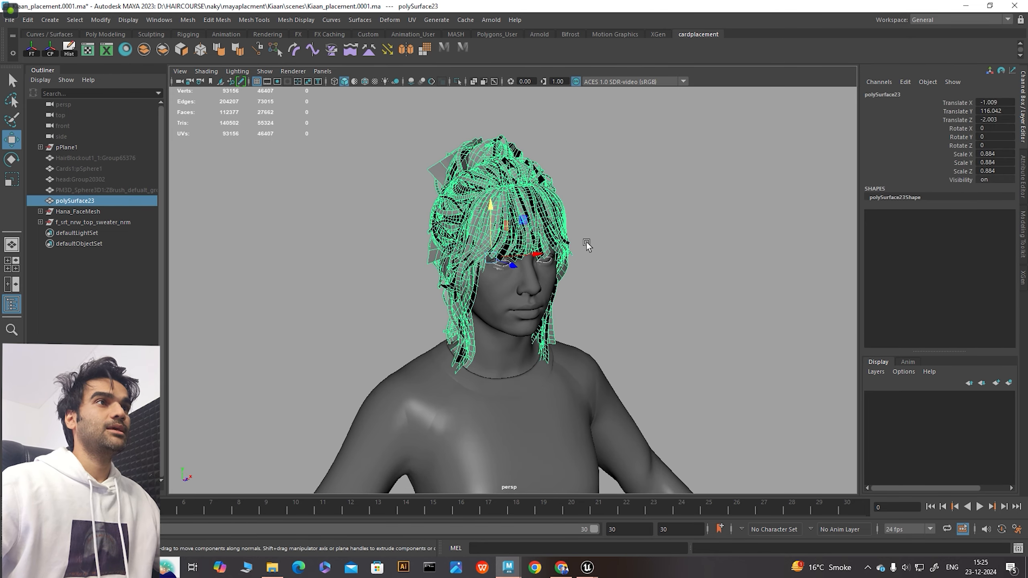
pyautogui.click(506, 307)
pyautogui.click(550, 412)
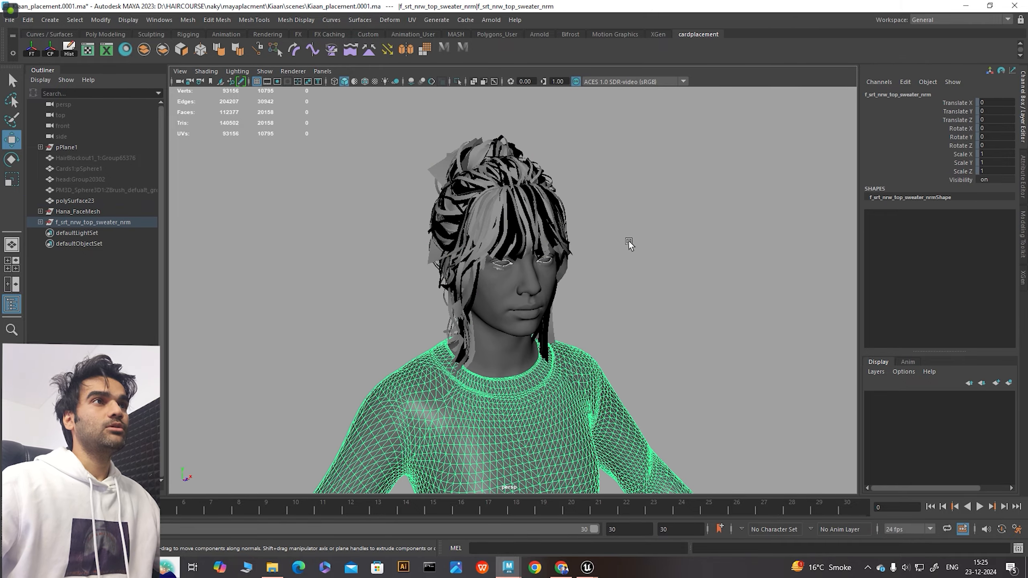
pyautogui.keyDown('alt'); pyautogui.moveTo(628, 241); pyautogui.dragTo(627, 276); pyautogui.keyUp('alt')
pyautogui.click(533, 244)
pyautogui.keyDown('alt'); pyautogui.moveTo(578, 239); pyautogui.dragTo(540, 211); pyautogui.keyUp('alt')
pyautogui.click(612, 227)
pyautogui.click(508, 217)
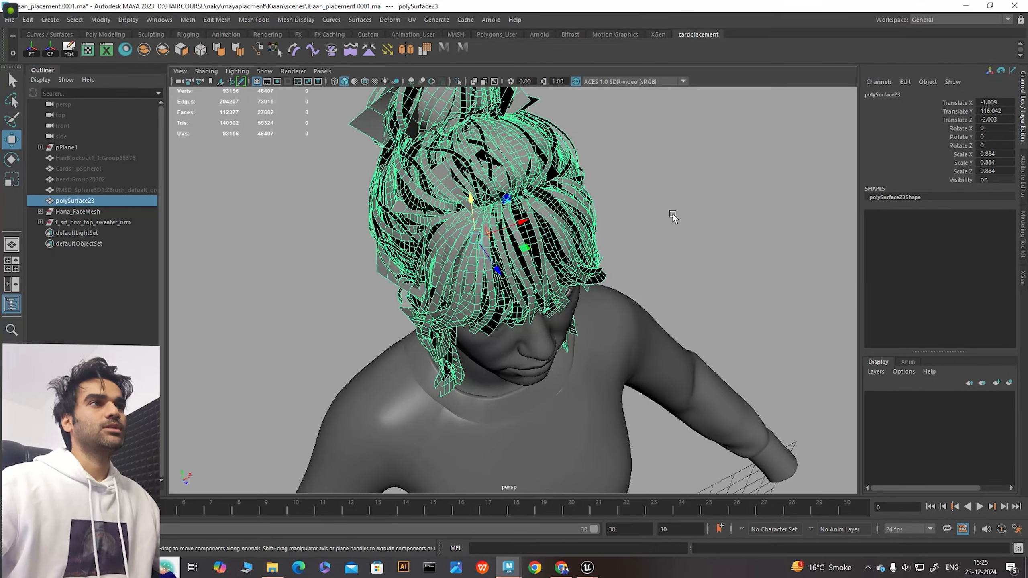
pyautogui.click(671, 237)
pyautogui.keyDown('alt'); pyautogui.moveTo(666, 264); pyautogui.dragTo(640, 269); pyautogui.keyUp('alt')
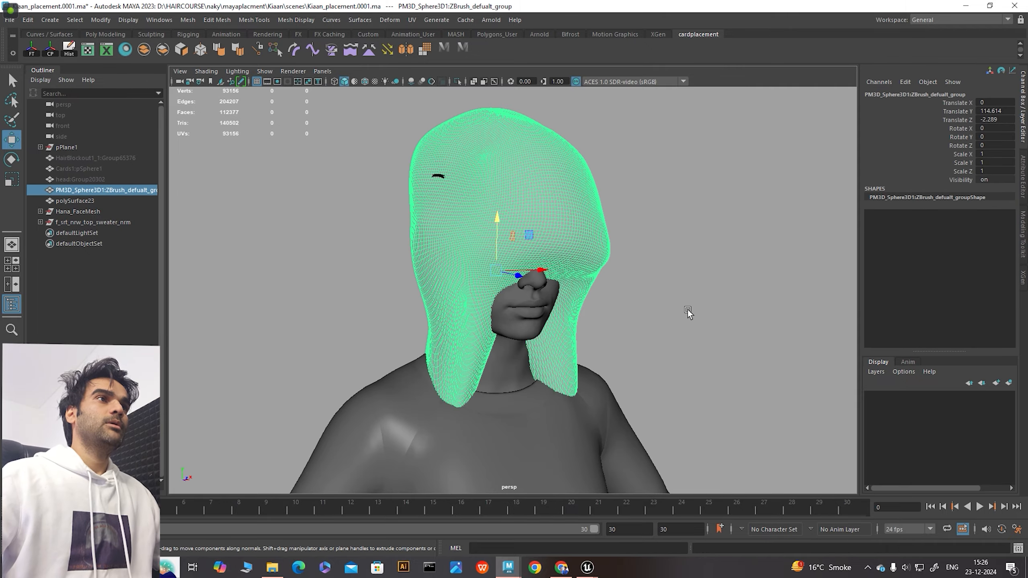
# Examine the smooth cap mesh enclosing the hair from the front, side and back, checking how it covers the hair cards
pyautogui.click(688, 309)
pyautogui.click(531, 196)
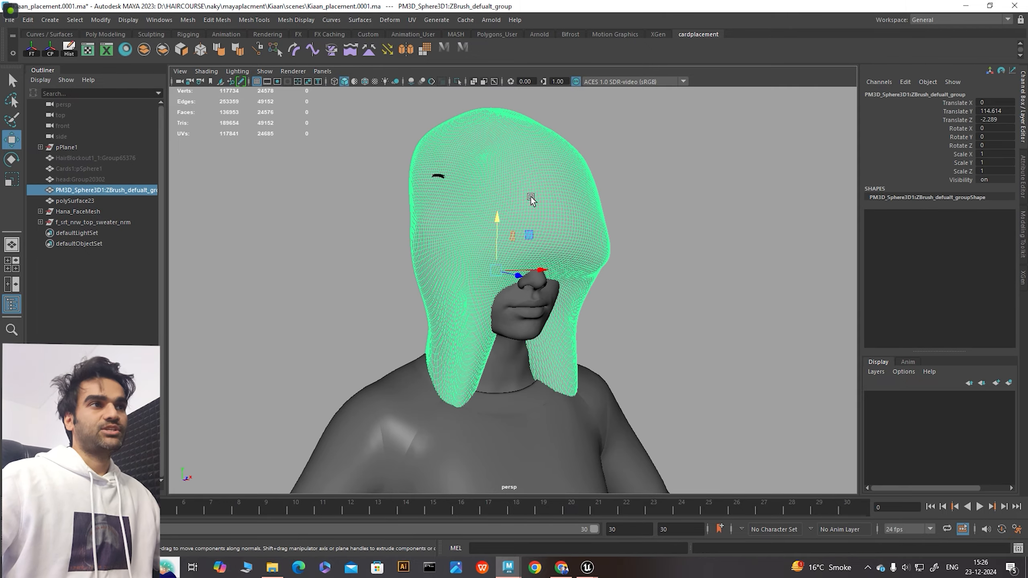
pyautogui.keyDown('alt'); pyautogui.moveTo(713, 292); pyautogui.dragTo(647, 132); pyautogui.keyUp('alt')
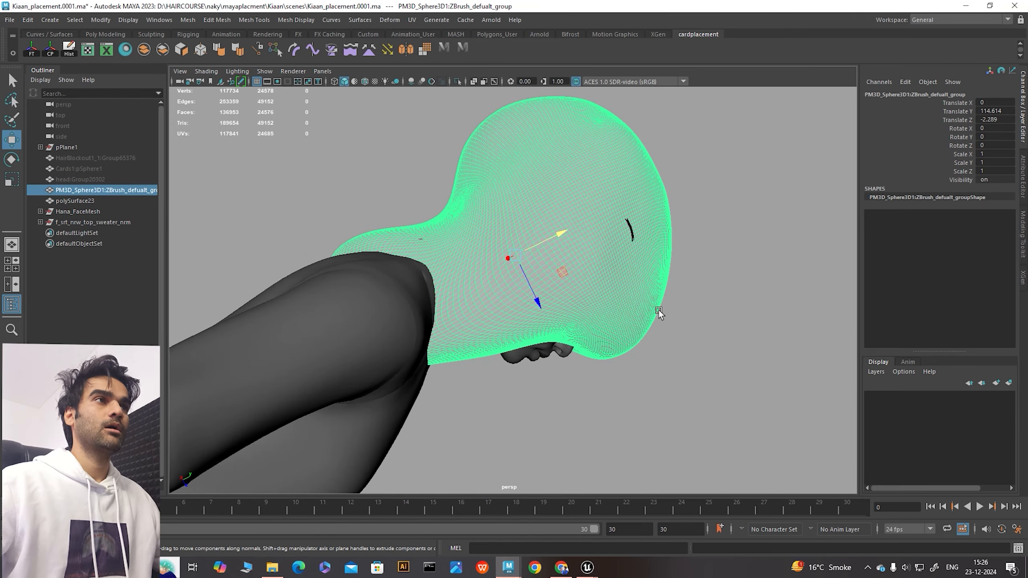
pyautogui.keyDown('alt'); pyautogui.moveTo(659, 312); pyautogui.dragTo(746, 360); pyautogui.keyUp('alt')
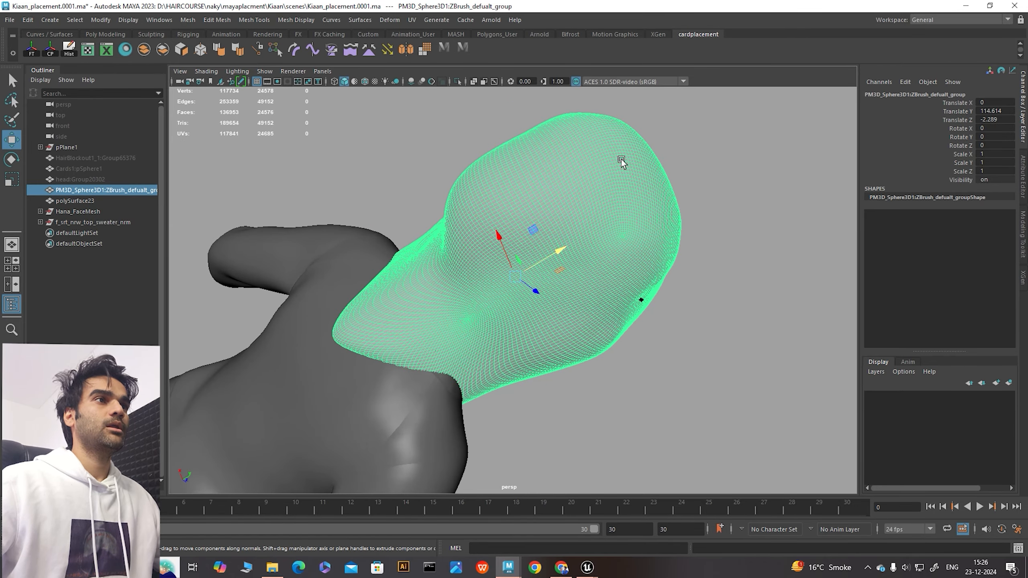
pyautogui.keyDown('alt'); pyautogui.moveTo(724, 382); pyautogui.dragTo(691, 342); pyautogui.keyUp('alt')
pyautogui.click(751, 311)
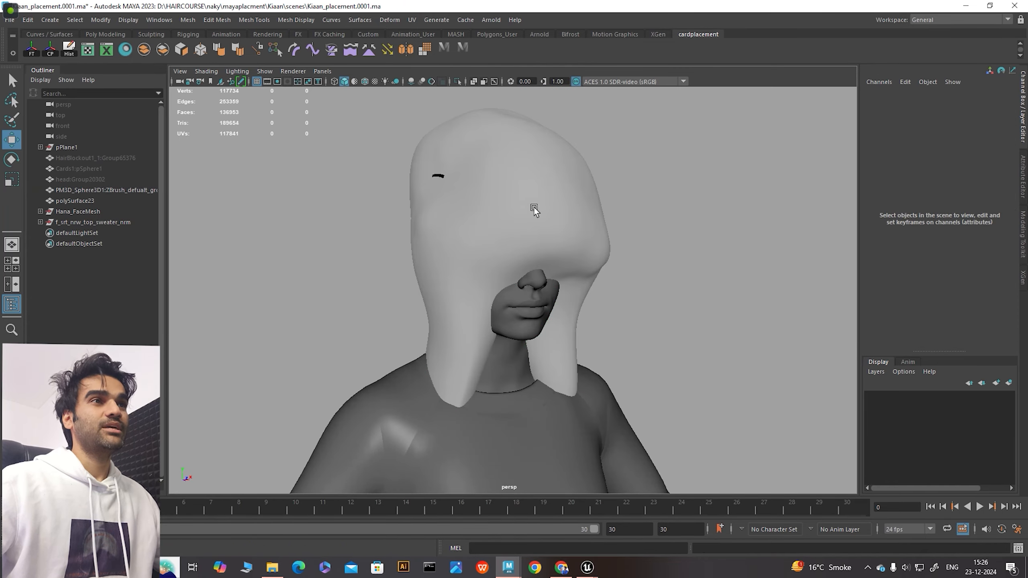
pyautogui.click(534, 207)
pyautogui.keyDown('alt'); pyautogui.moveTo(713, 299); pyautogui.dragTo(682, 189); pyautogui.keyUp('alt')
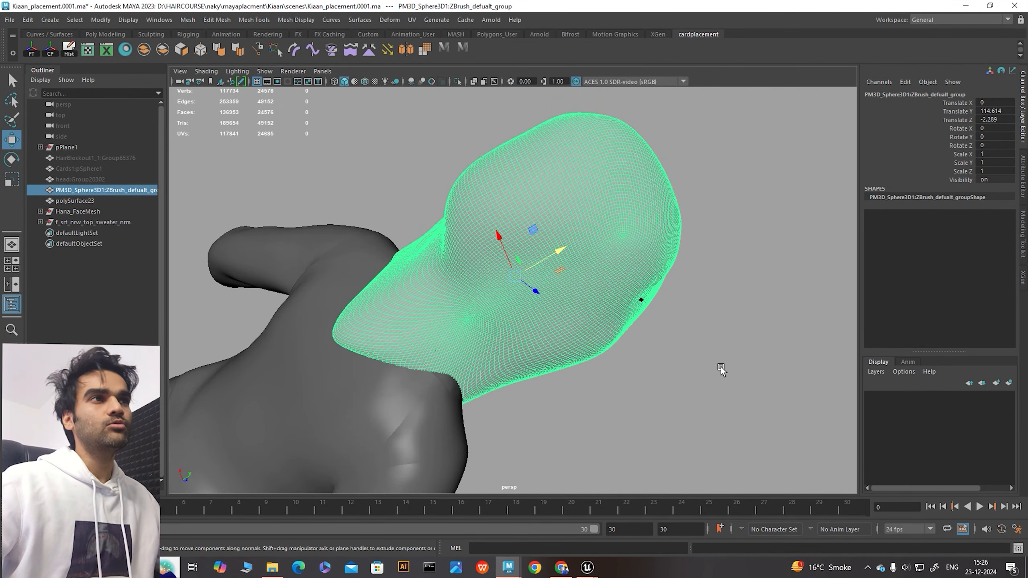
pyautogui.keyDown('alt'); pyautogui.moveTo(721, 321); pyautogui.dragTo(695, 405); pyautogui.keyUp('alt')
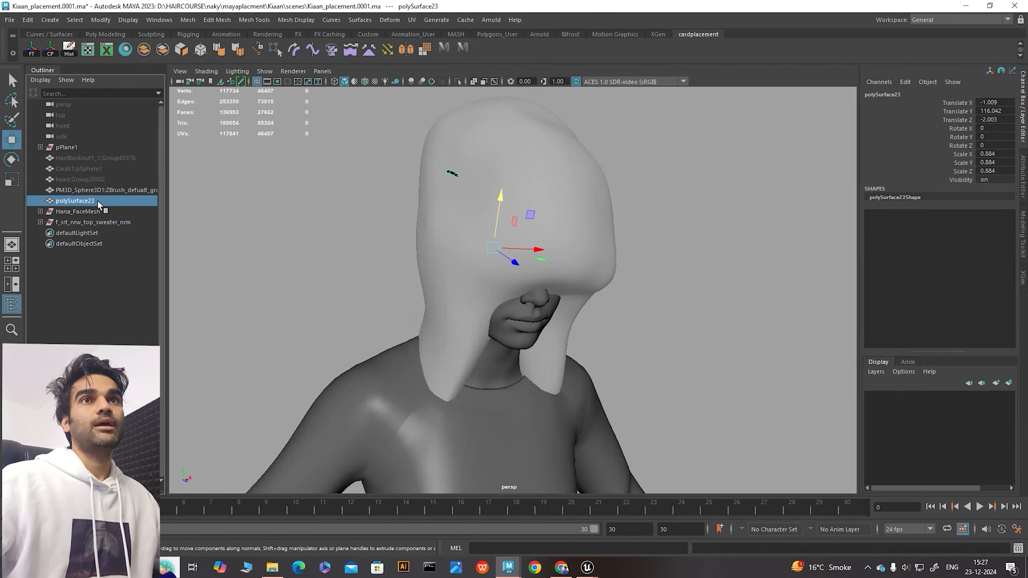
# Transfer only vertex normals from the cap mesh to polySurface23, using World sample space and Closest to point, and hide the cap mesh
pyautogui.click(103, 190)
pyautogui.keyDown('ctrl'); pyautogui.click(74, 200); pyautogui.keyUp('ctrl')
pyautogui.click(188, 19)
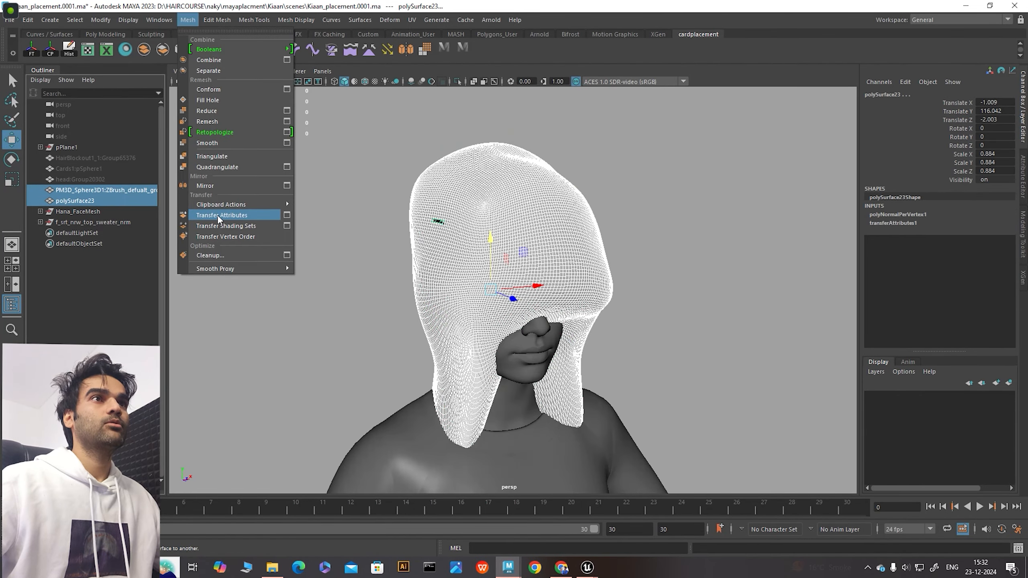
pyautogui.click(287, 215)
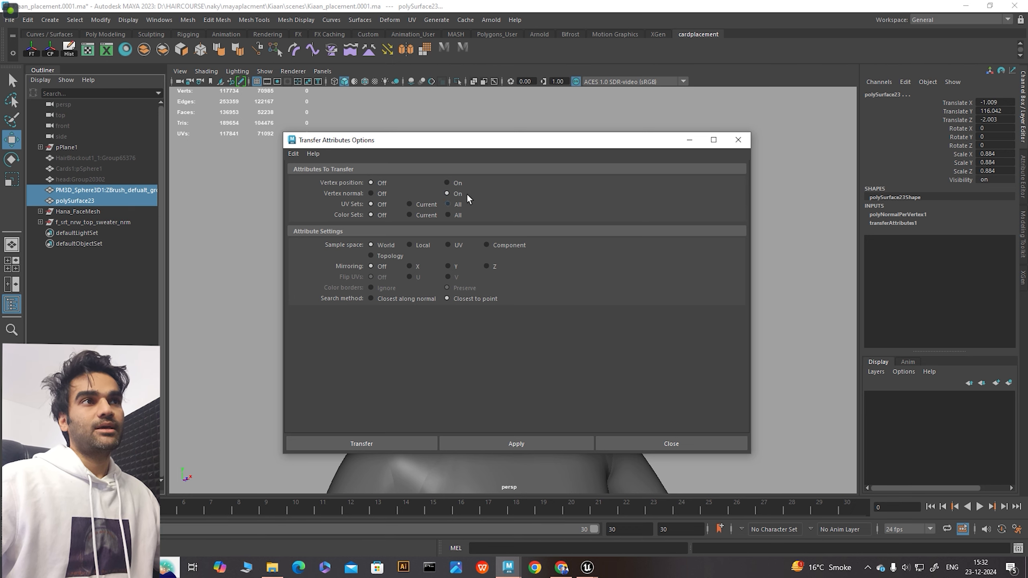
pyautogui.click(469, 444)
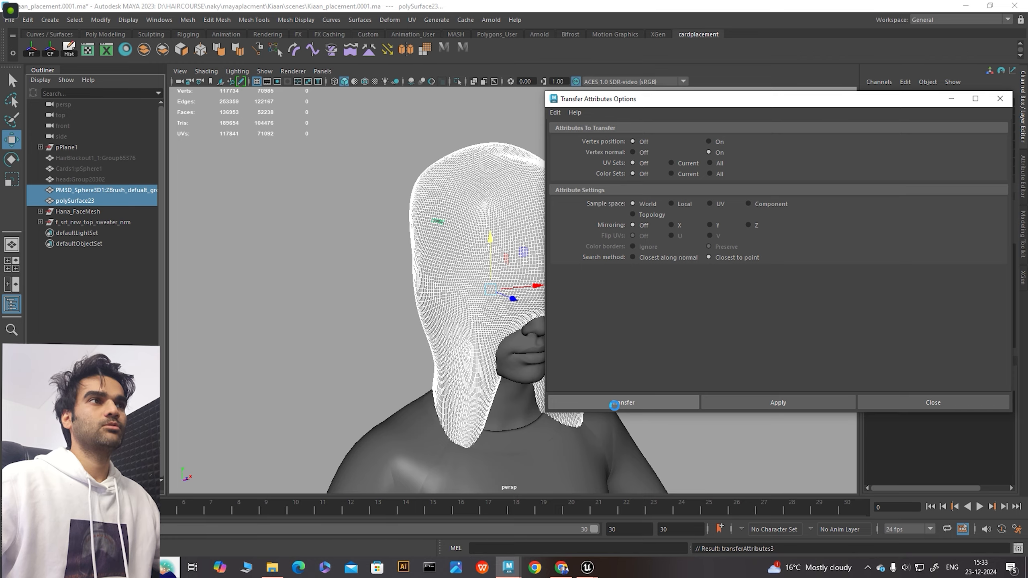
pyautogui.press('h')
# Examine the shading of the hair cards against the face from several angles, with and without the hair selected
pyautogui.keyDown('alt'); pyautogui.moveTo(645, 255); pyautogui.dragTo(603, 273); pyautogui.keyUp('alt')
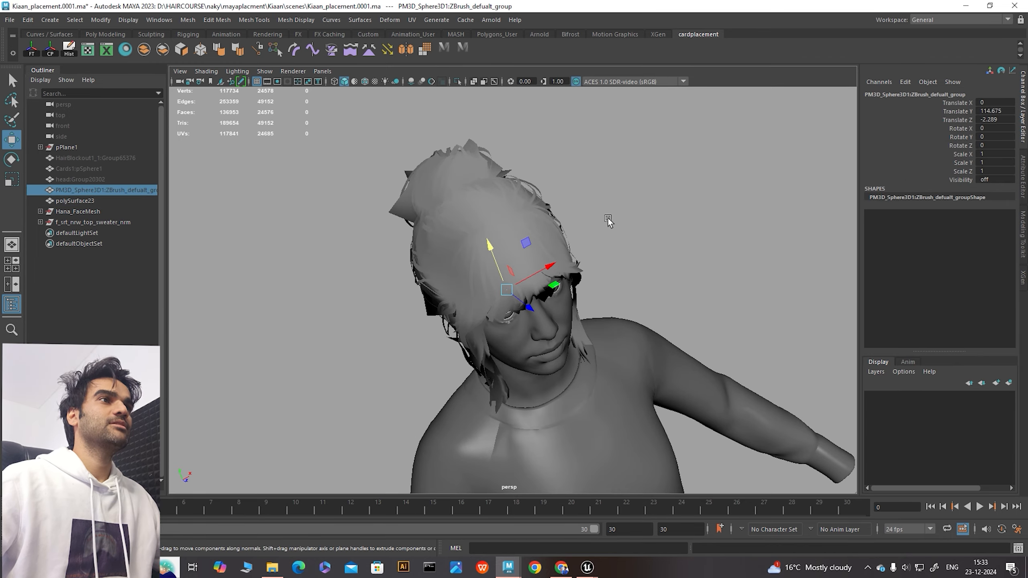
pyautogui.keyDown('alt'); pyautogui.moveTo(608, 223); pyautogui.dragTo(611, 310); pyautogui.keyUp('alt')
pyautogui.keyDown('alt'); pyautogui.moveTo(610, 311); pyautogui.dragTo(669, 378, button='right'); pyautogui.keyUp('alt')
pyautogui.keyDown('alt'); pyautogui.moveTo(668, 381); pyautogui.dragTo(571, 210); pyautogui.keyUp('alt')
pyautogui.click(570, 210)
pyautogui.moveTo(689, 277)
pyautogui.keyDown('alt'); pyautogui.mouseDown()
pyautogui.moveTo(740, 278)
pyautogui.moveTo(684, 270)
pyautogui.mouseUp(); pyautogui.keyUp('alt')
pyautogui.click(502, 347)
pyautogui.click(523, 192)
pyautogui.keyDown('alt'); pyautogui.moveTo(677, 263); pyautogui.dragTo(586, 263); pyautogui.keyUp('alt')
pyautogui.click(615, 355)
pyautogui.click(503, 342)
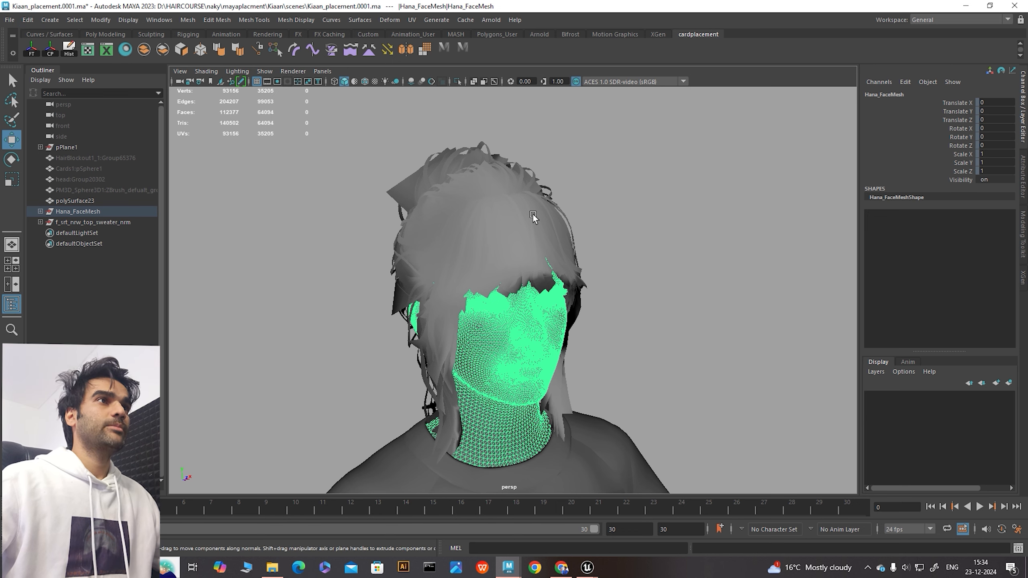
pyautogui.click(661, 253)
# Delete the construction history of the polySurface23 hair card mesh
pyautogui.click(507, 219)
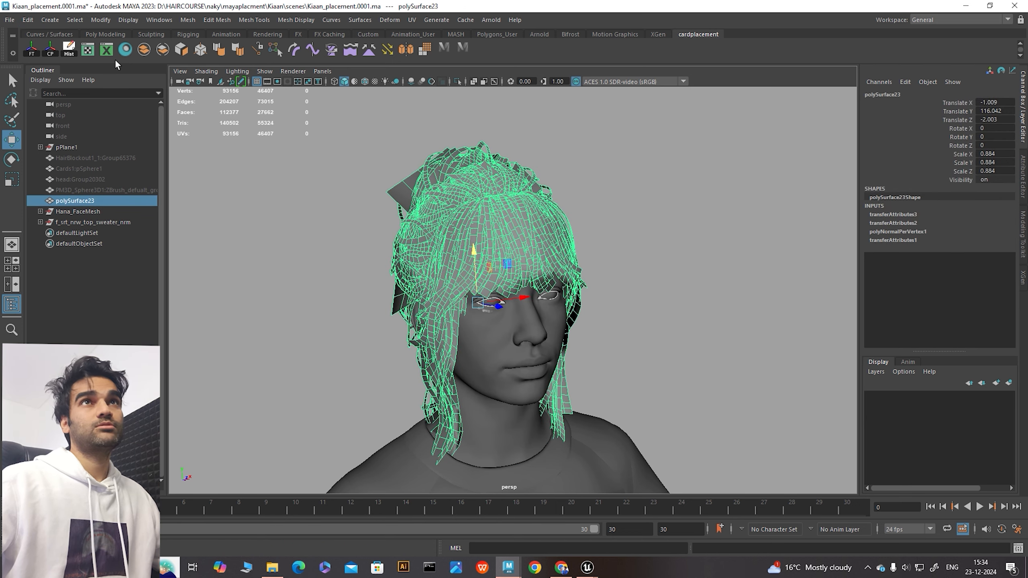
pyautogui.click(28, 20)
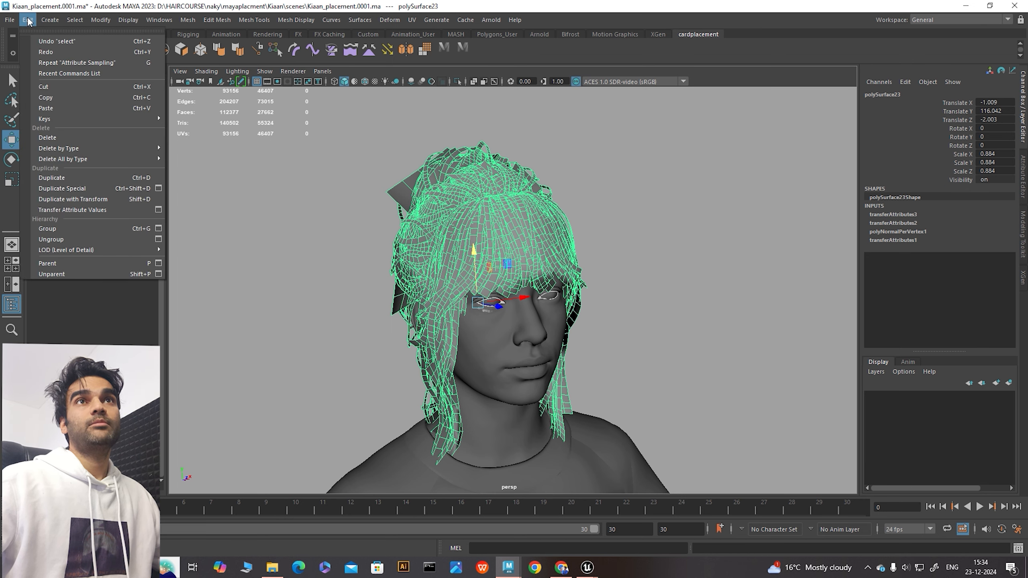
pyautogui.moveTo(83, 147)
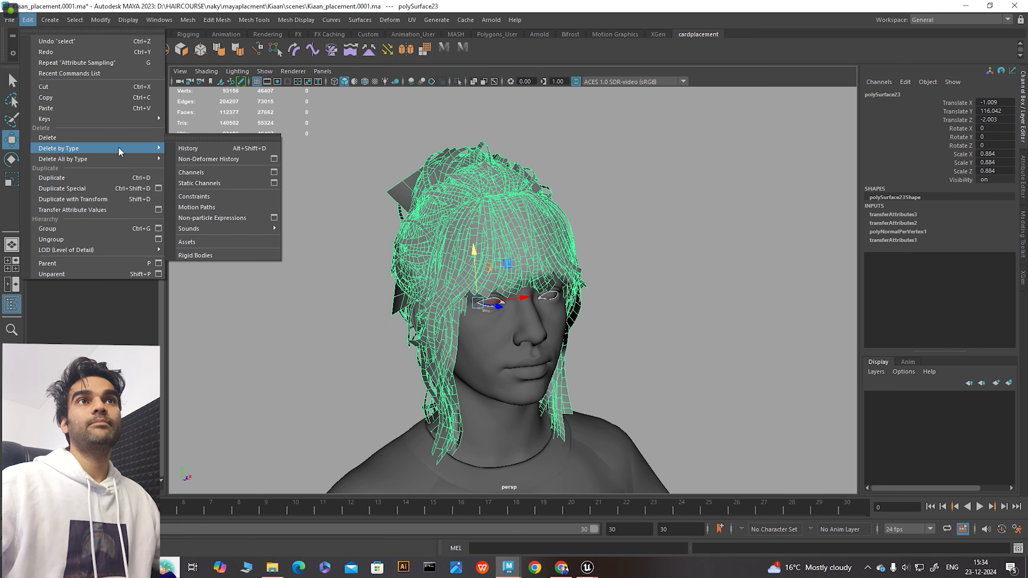
pyautogui.click(228, 147)
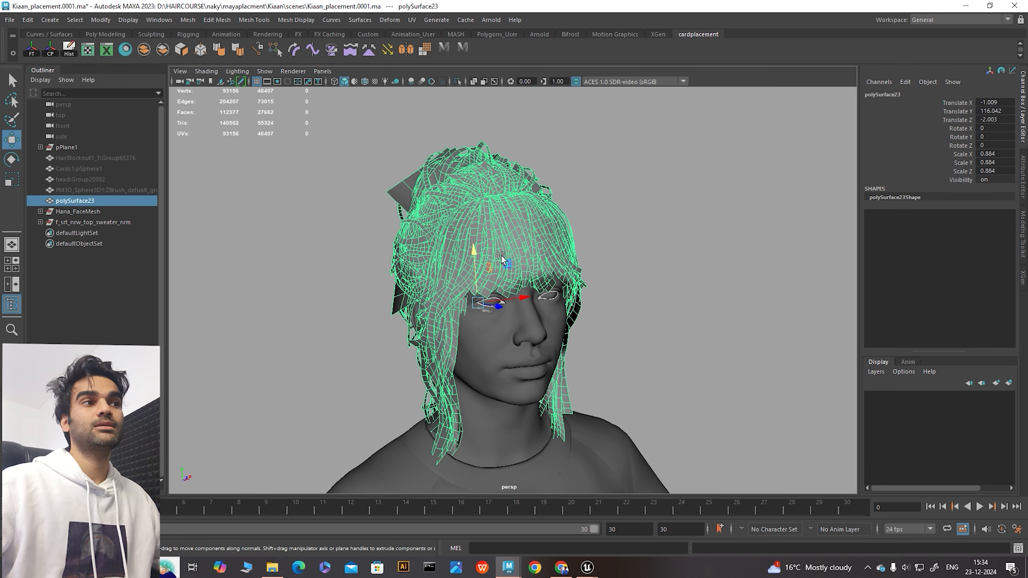
# Open history deletion for the face mesh, and delete the hair card mesh's history once more
pyautogui.click(521, 392)
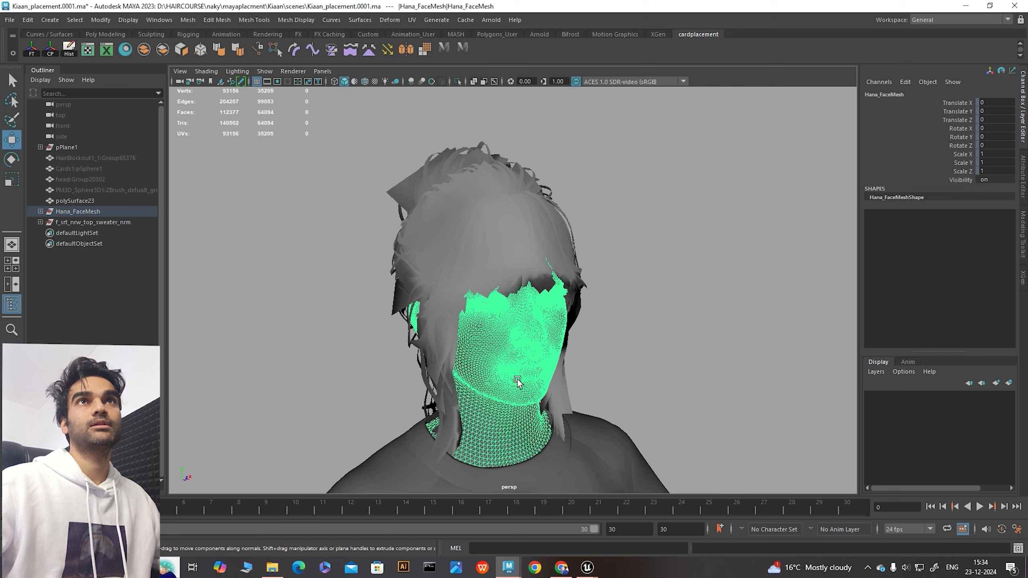
pyautogui.click(28, 20)
pyautogui.moveTo(59, 146)
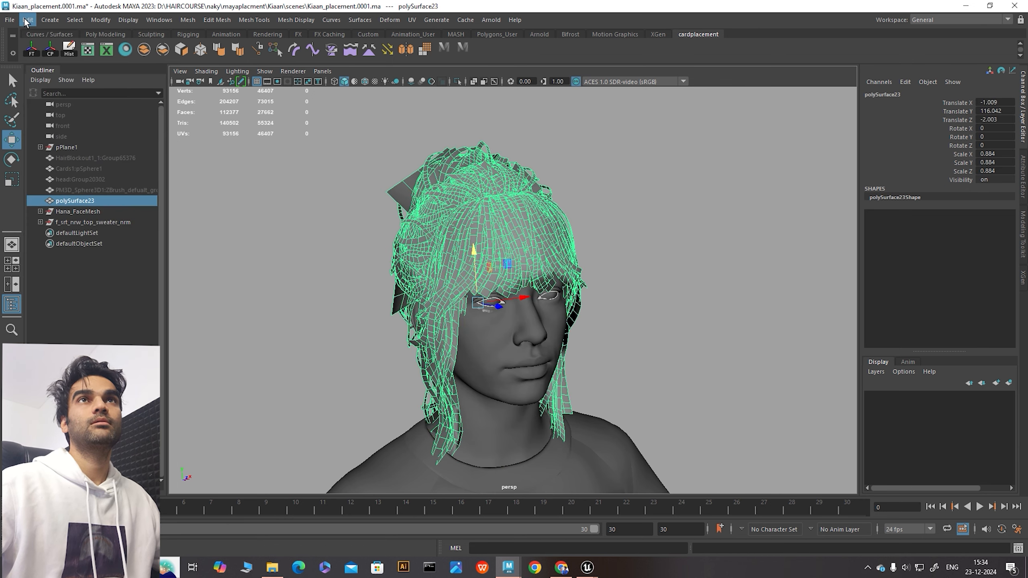
pyautogui.click(26, 20)
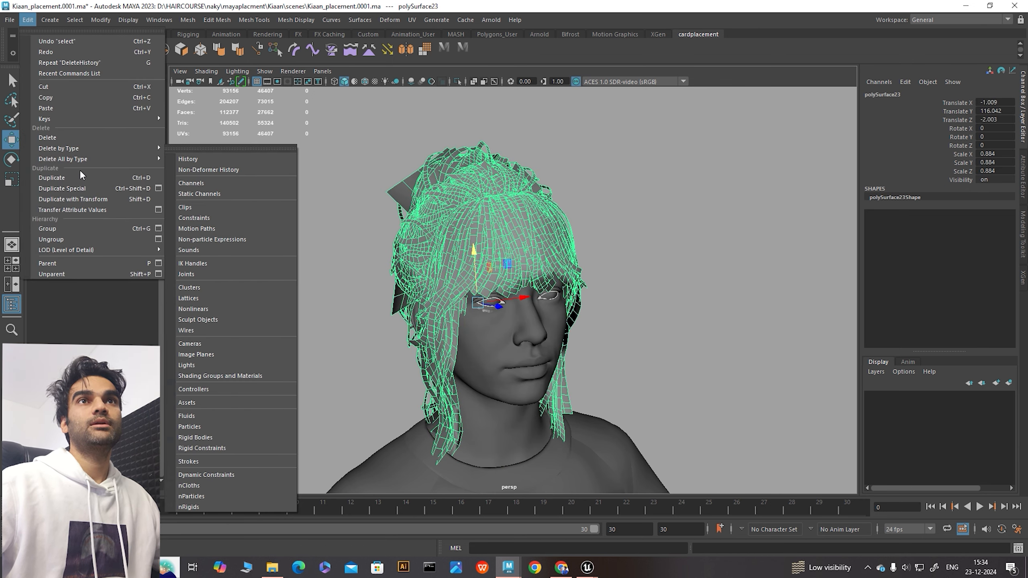
pyautogui.moveTo(76, 148)
pyautogui.click(203, 148)
pyautogui.click(597, 235)
# Freeze the transformations of the polySurface23 hair card mesh
pyautogui.click(436, 223)
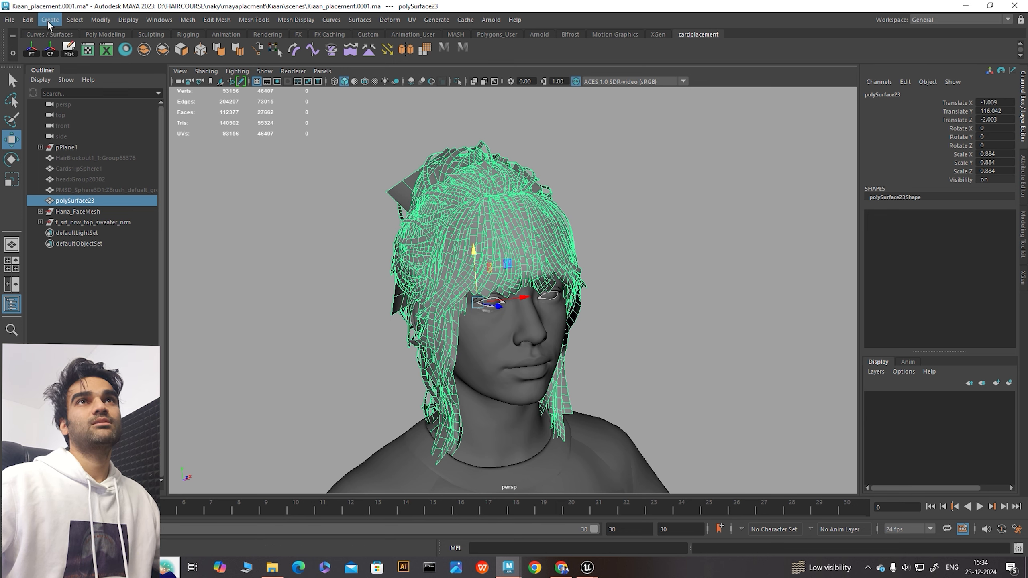
pyautogui.click(28, 19)
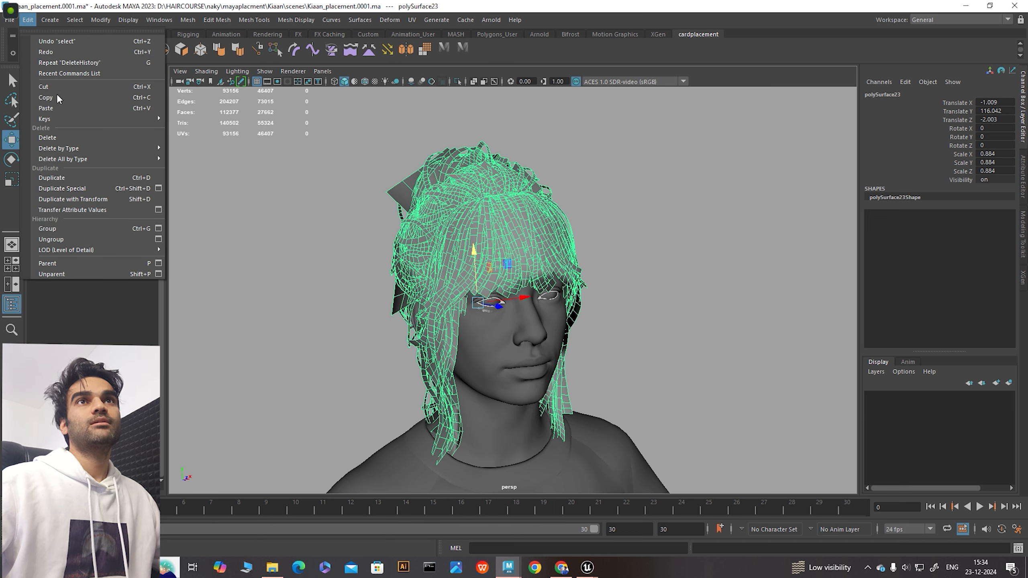
pyautogui.click(83, 62)
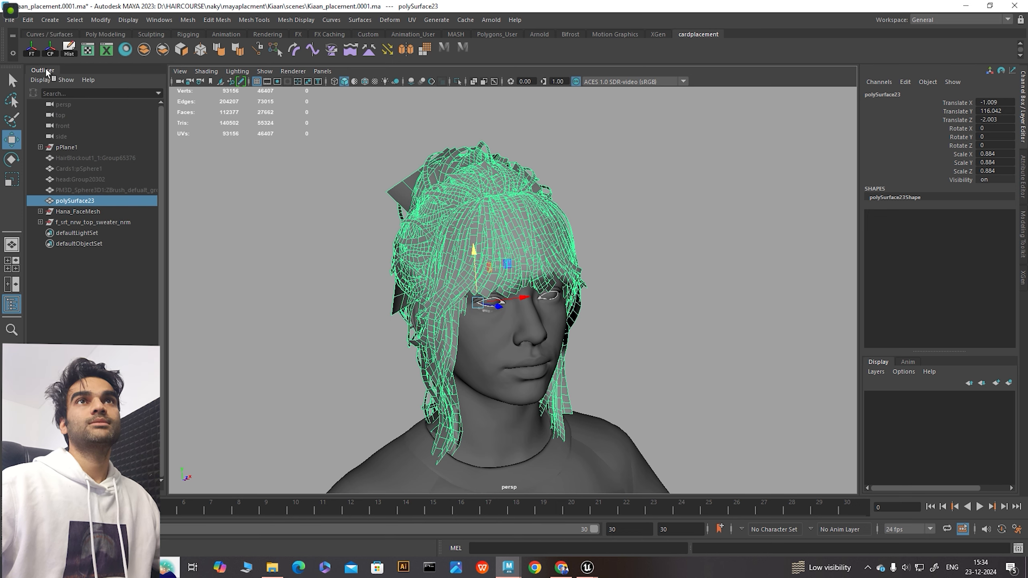
pyautogui.click(33, 50)
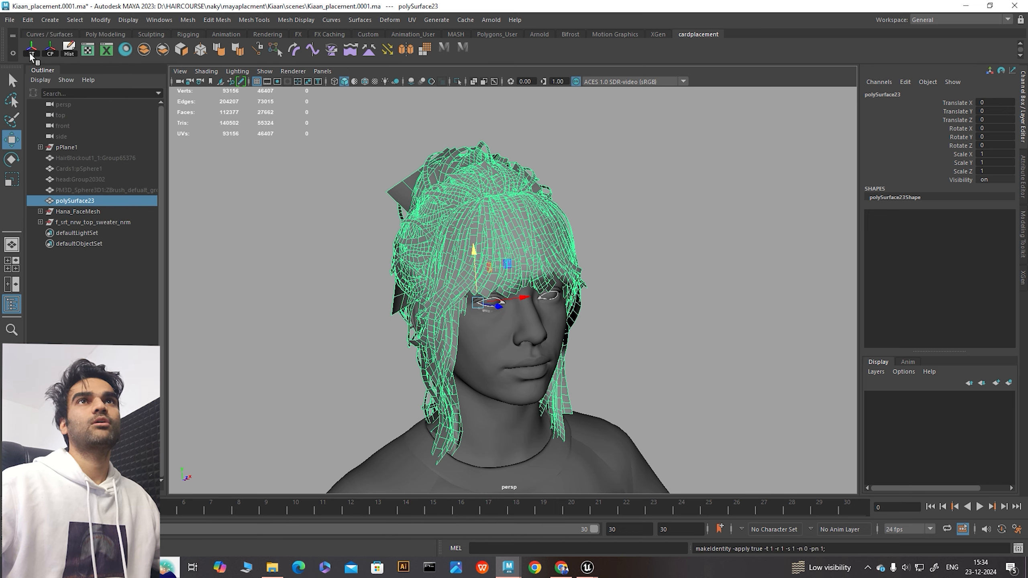
# Reapply Freeze Transformations to the hair card mesh and center its pivot
pyautogui.click(27, 19)
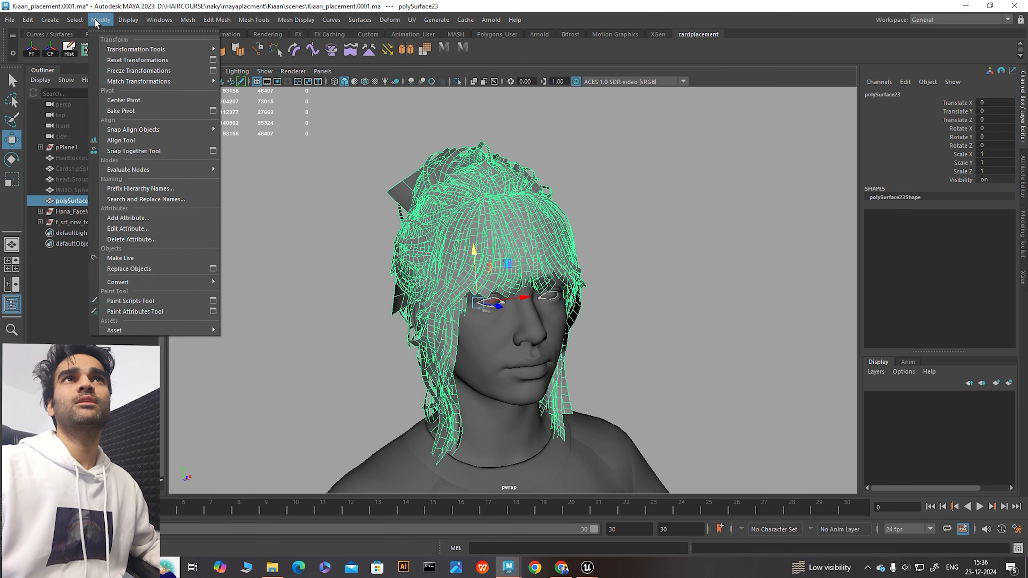
pyautogui.click(125, 71)
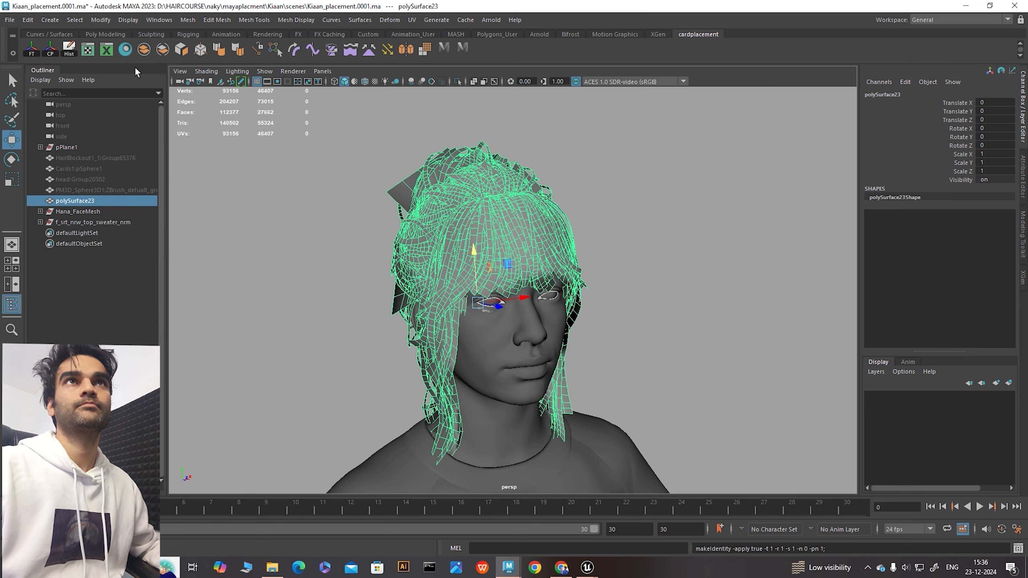
pyautogui.click(100, 22)
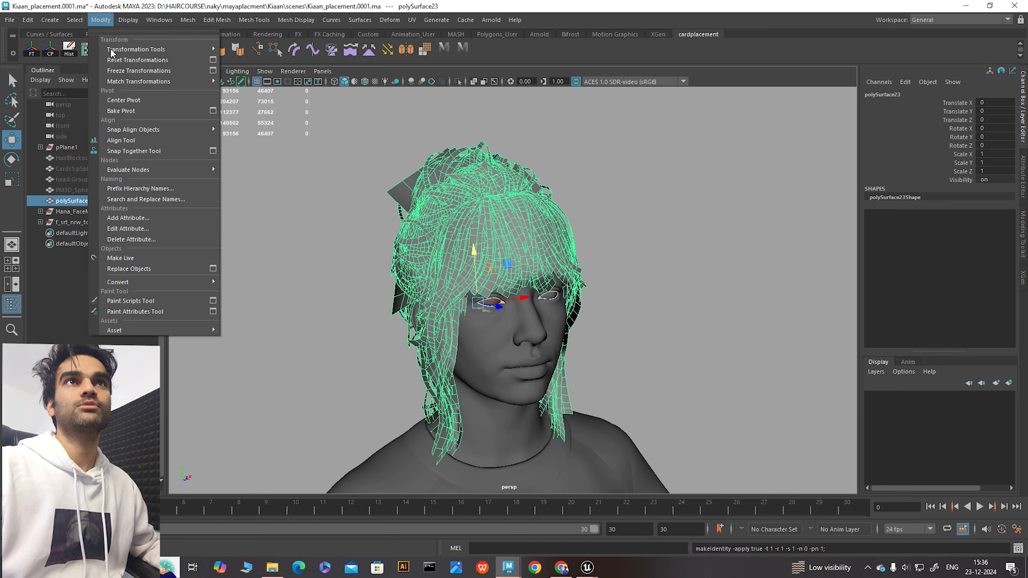
pyautogui.click(126, 101)
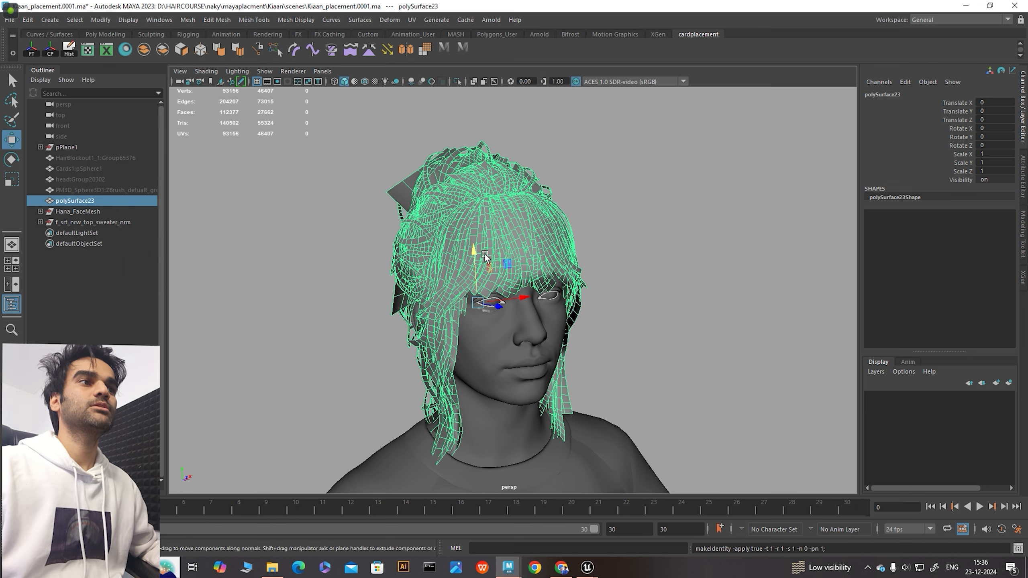
# Try to freeze the transformations of the Hana_FaceMesh head, and center its pivot
pyautogui.click(467, 329)
pyautogui.click(99, 22)
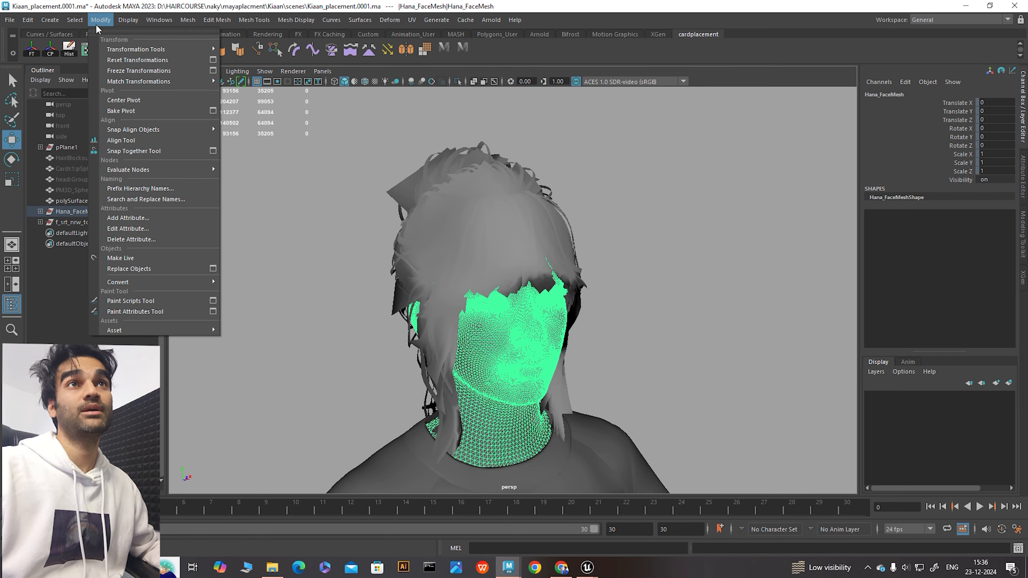
pyautogui.click(129, 71)
pyautogui.click(101, 19)
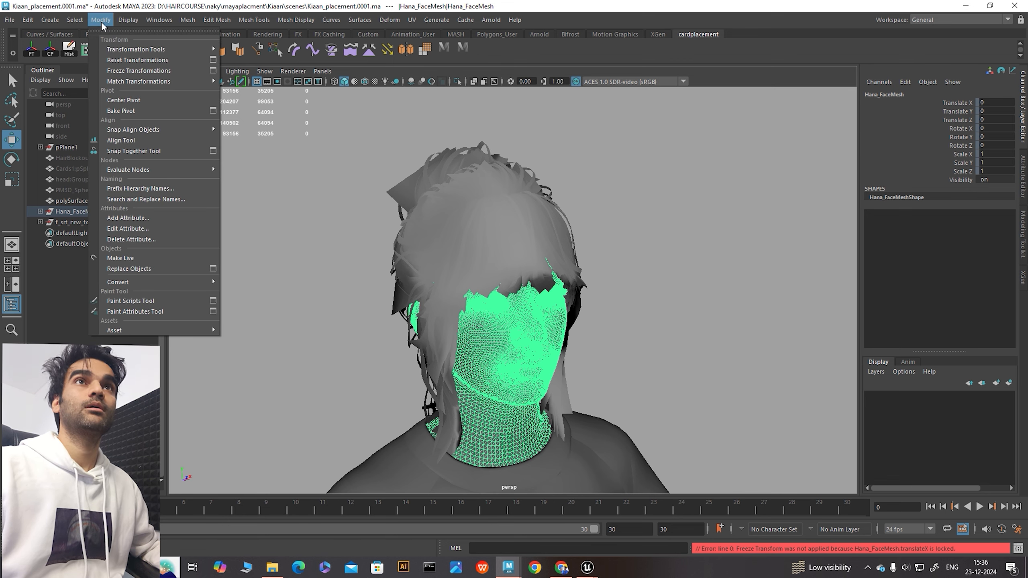
pyautogui.click(131, 71)
pyautogui.click(100, 20)
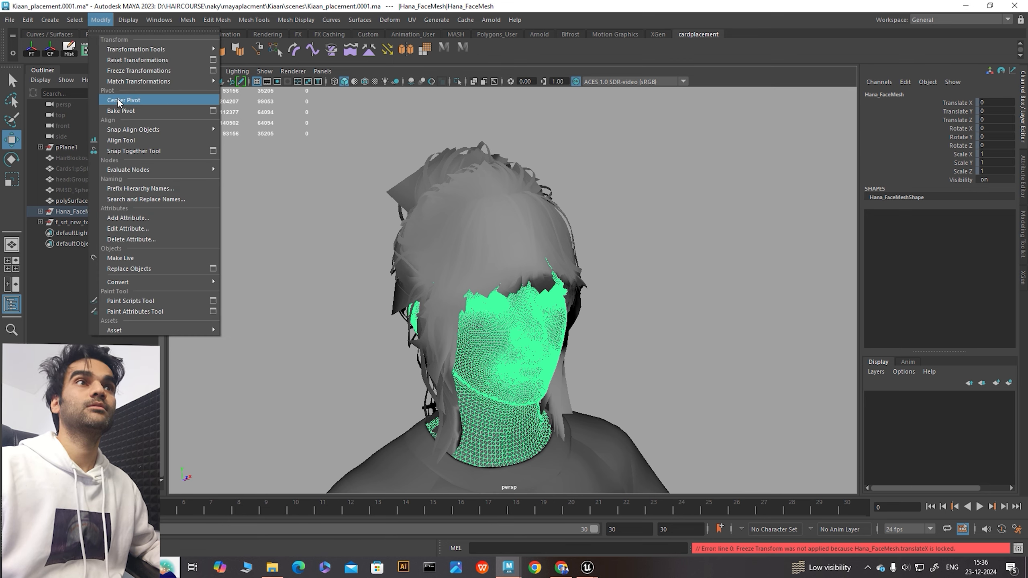
pyautogui.click(118, 101)
# Start an Export Selection of the polySurface23 hair card mesh with the file type OBJexport
pyautogui.click(642, 285)
pyautogui.click(502, 240)
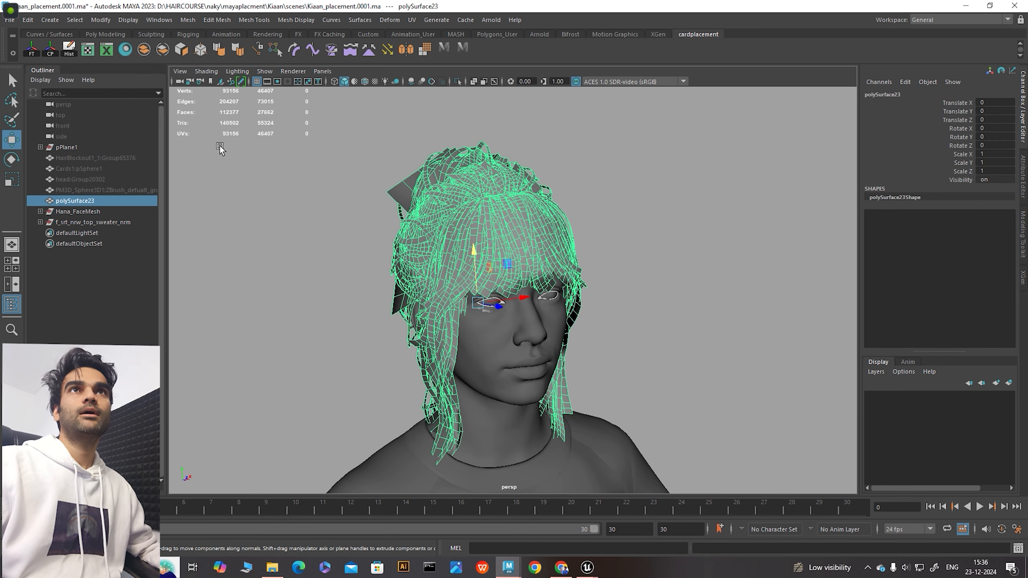
pyautogui.click(9, 20)
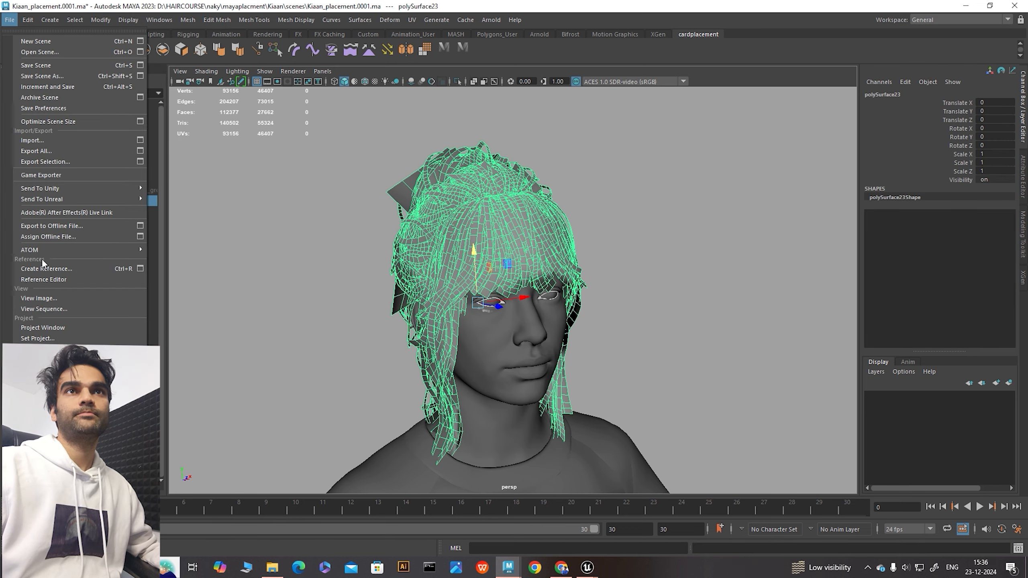
pyautogui.click(61, 162)
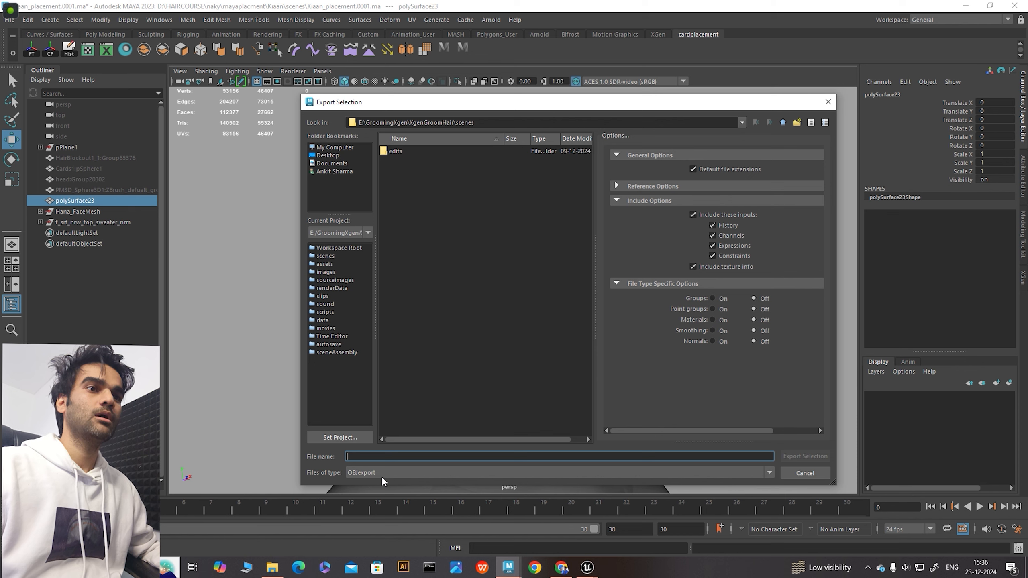
pyautogui.click(387, 473)
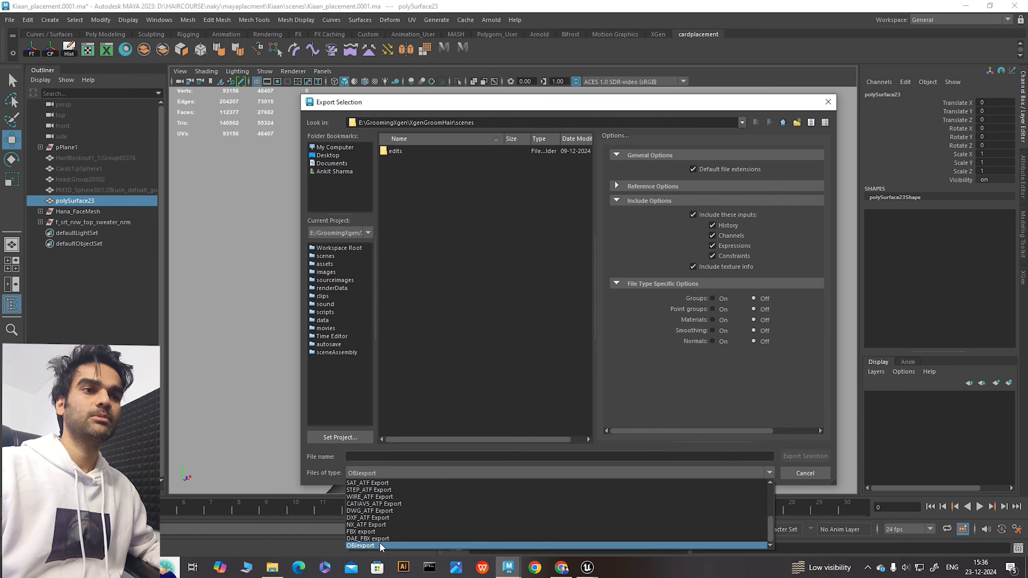
pyautogui.click(363, 545)
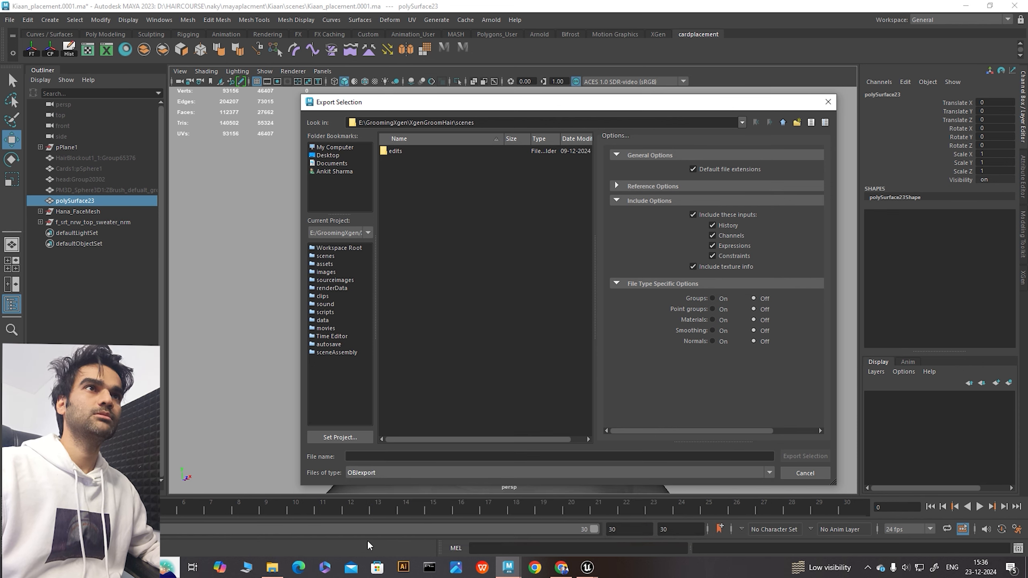
# Export the selected hair card mesh to the Desktop under the file name HairMesh
pyautogui.click(329, 147)
pyautogui.click(339, 156)
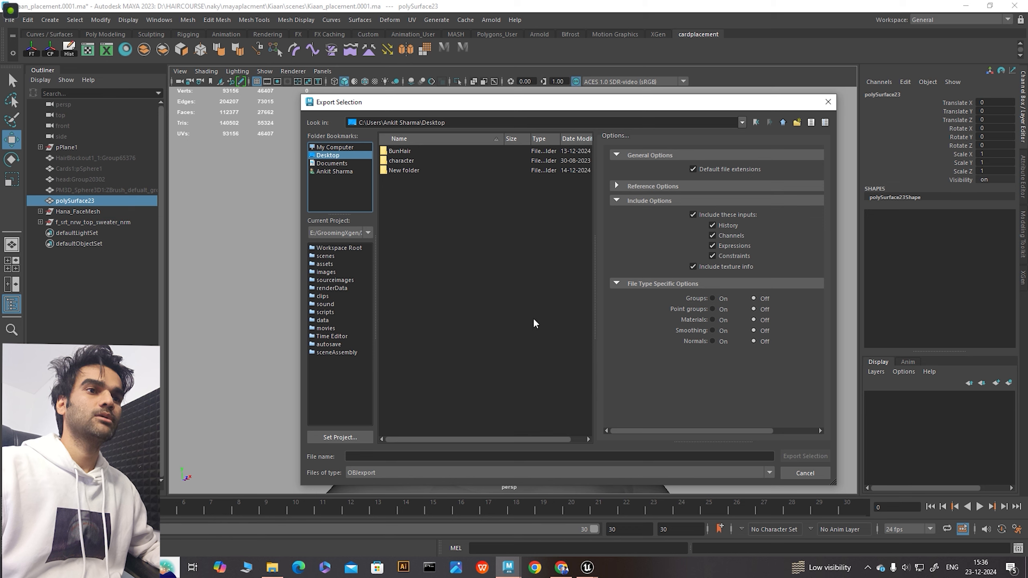
pyautogui.rightClick(404, 191)
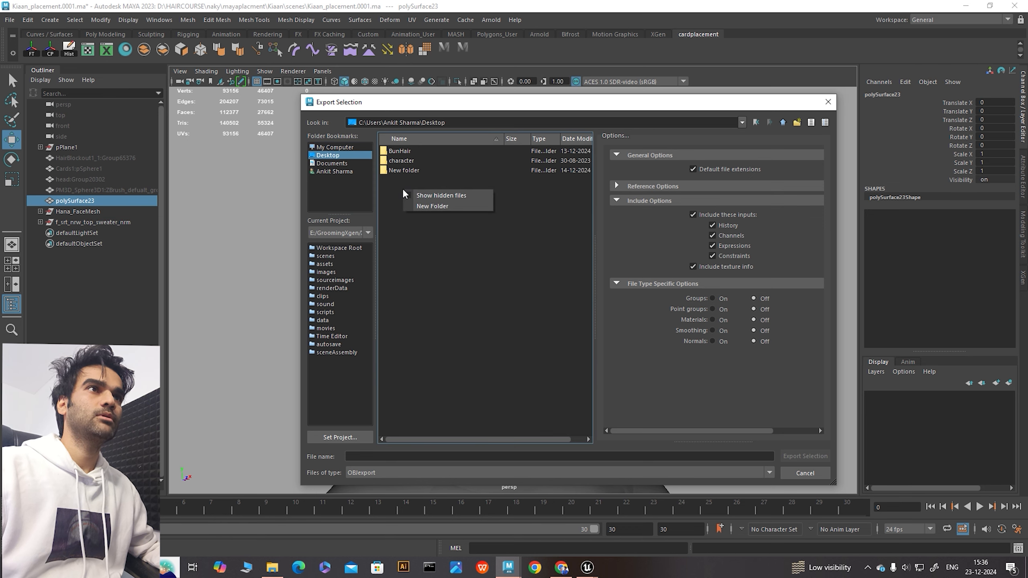
pyautogui.click(401, 155)
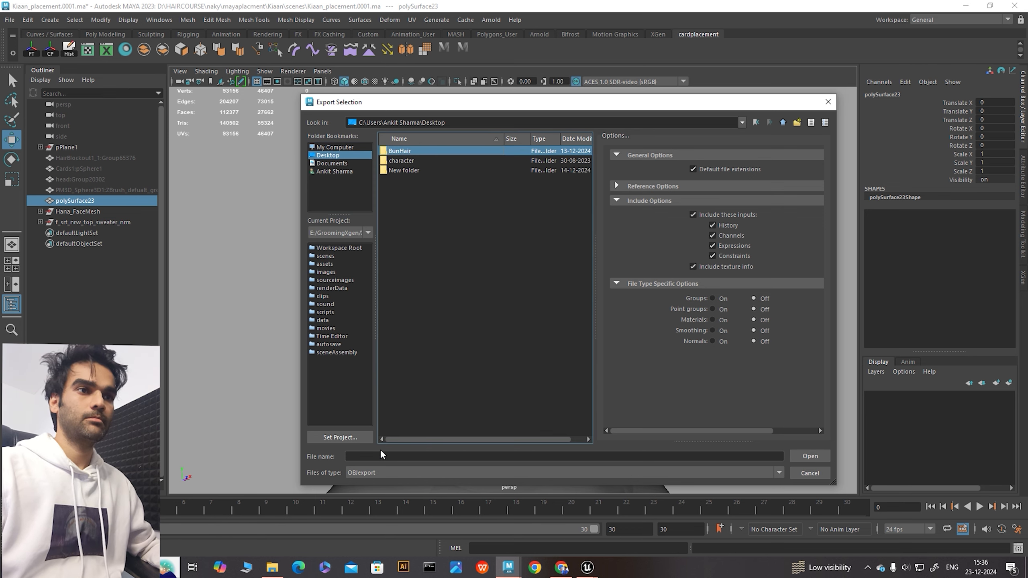
pyautogui.click(372, 457)
pyautogui.write('Ha')
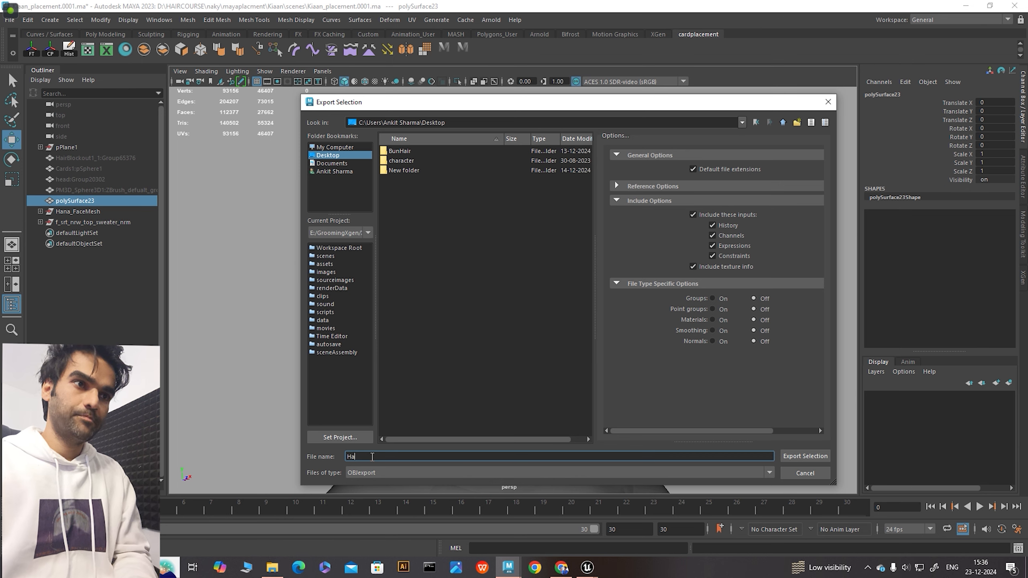
pyautogui.write('irMesh')
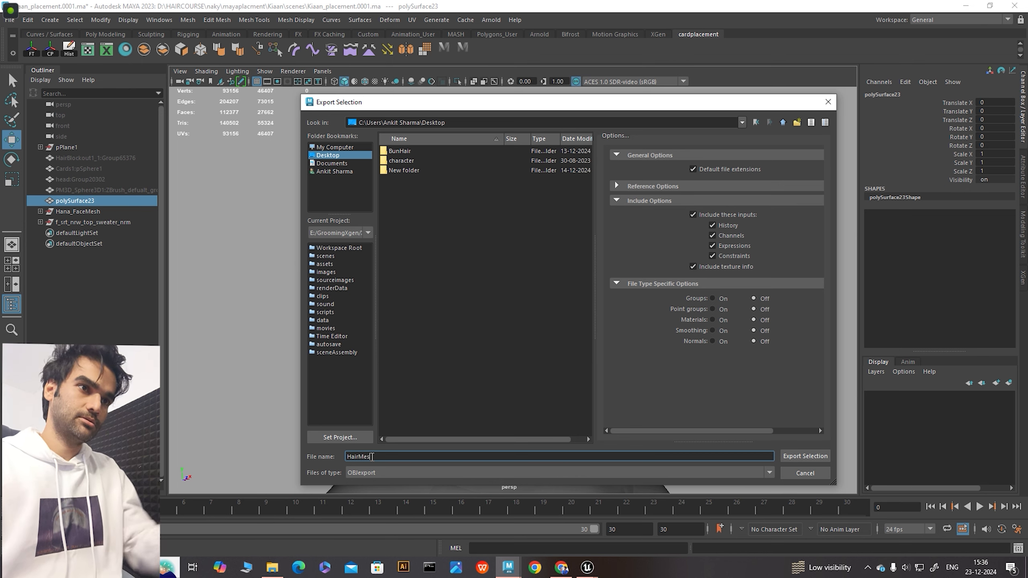
pyautogui.click(805, 456)
# Export the Hana_FaceMesh head to the Desktop as an OBJ file named headbun, and clear the selection
pyautogui.click(492, 365)
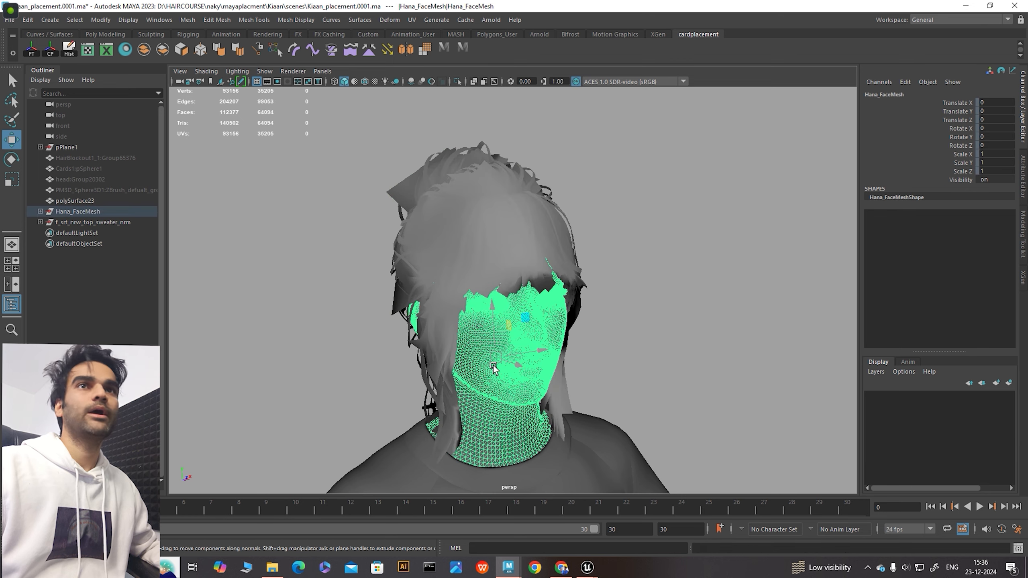
pyautogui.click(9, 20)
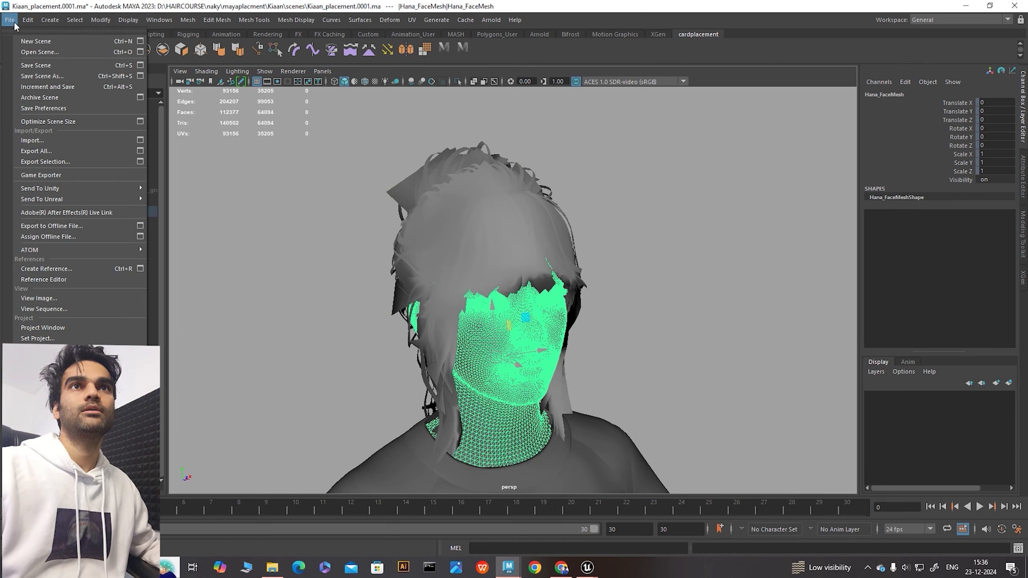
pyautogui.click(56, 160)
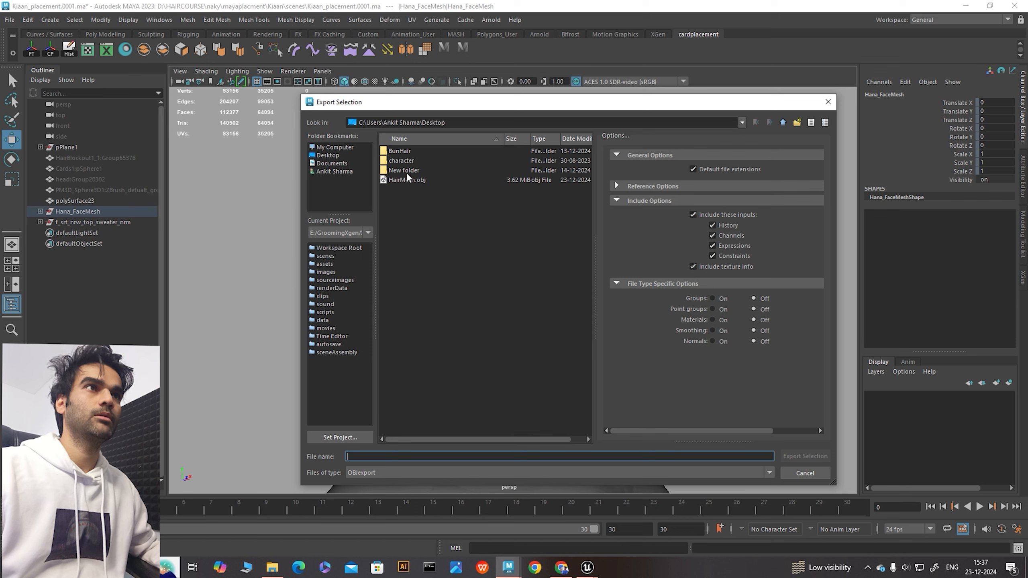
pyautogui.click(391, 456)
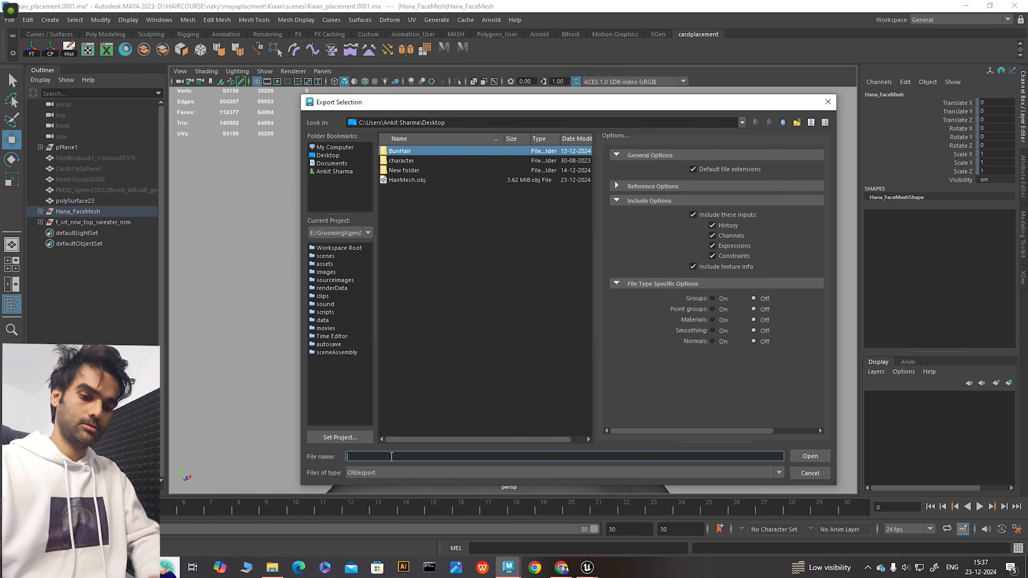
pyautogui.write('headbun')
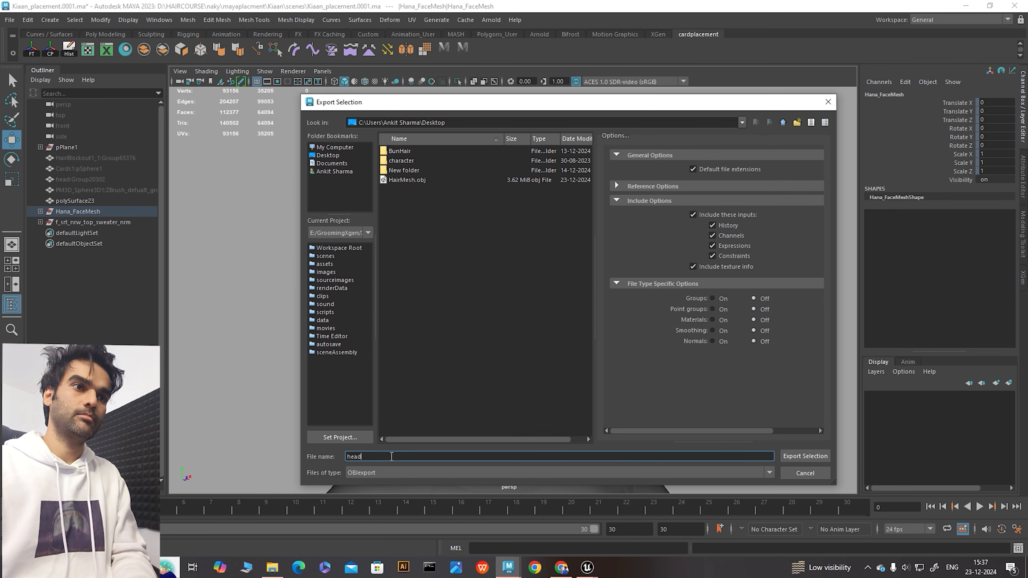
pyautogui.click(787, 456)
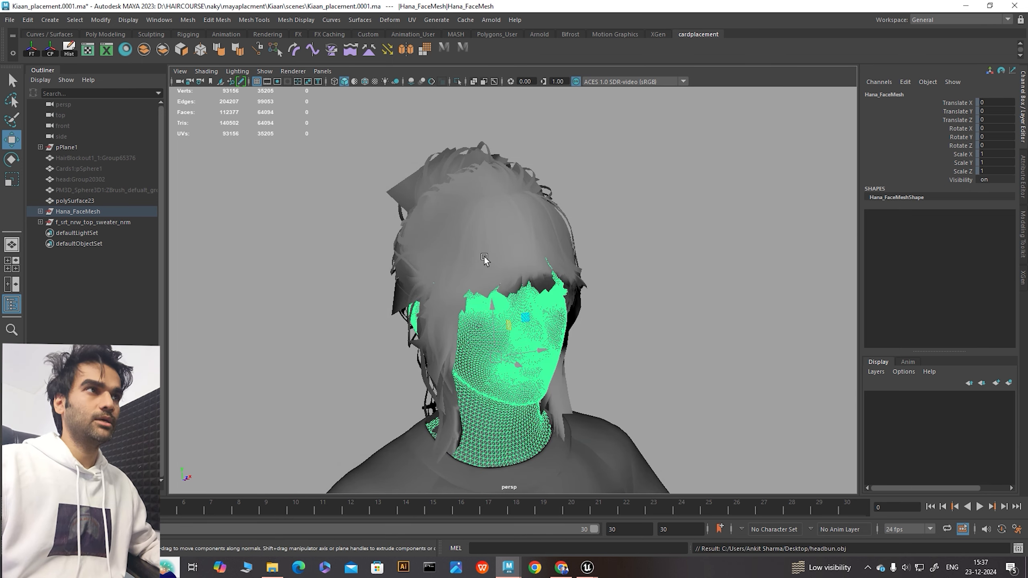
pyautogui.click(649, 229)
# Minimize Maya, close the scenes folder window, and open the Unreal Engine Marketplace (Fab) search result in Chrome
pyautogui.click(965, 6)
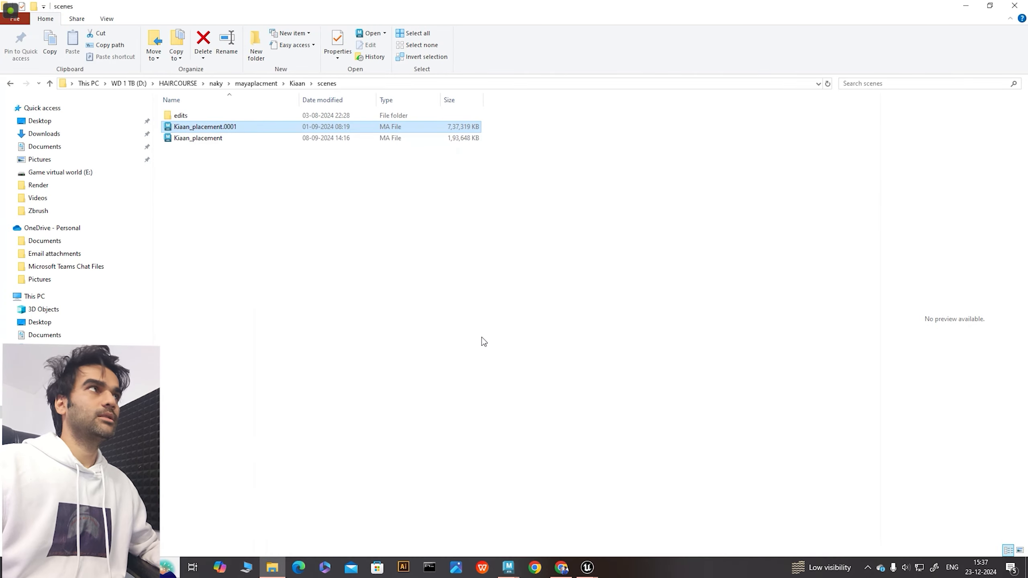
pyautogui.click(1014, 6)
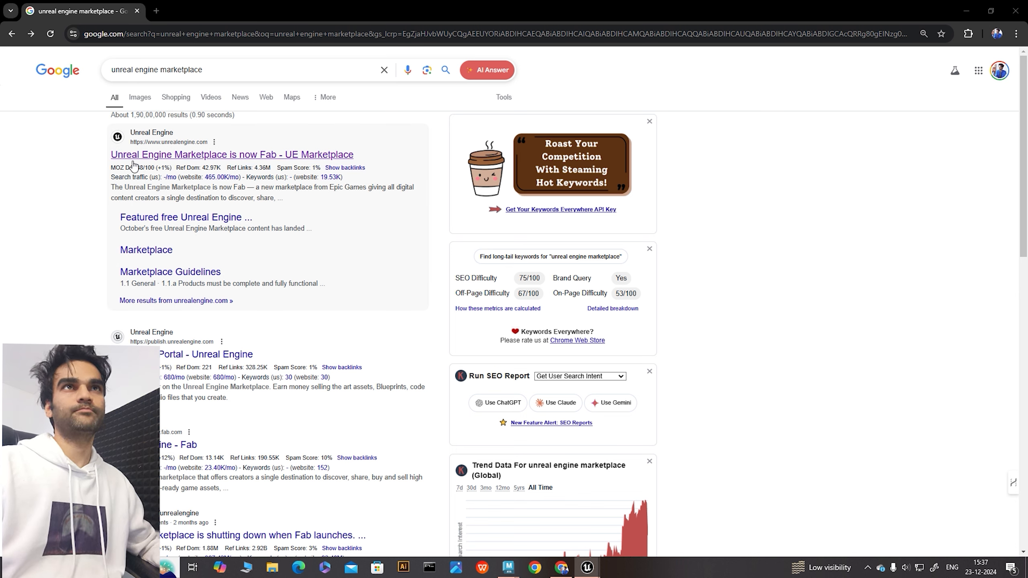
pyautogui.click(120, 77)
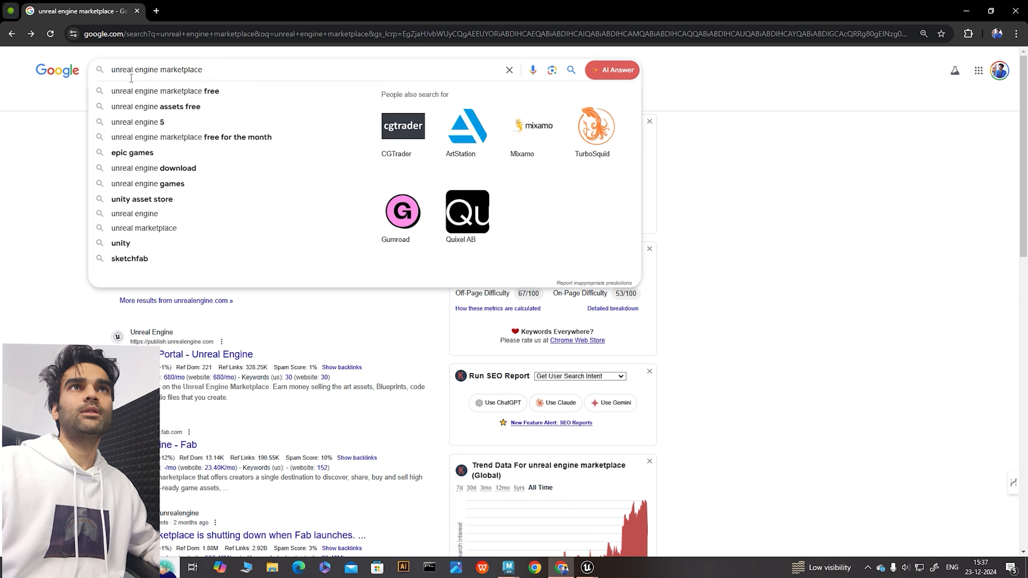
pyautogui.click(46, 174)
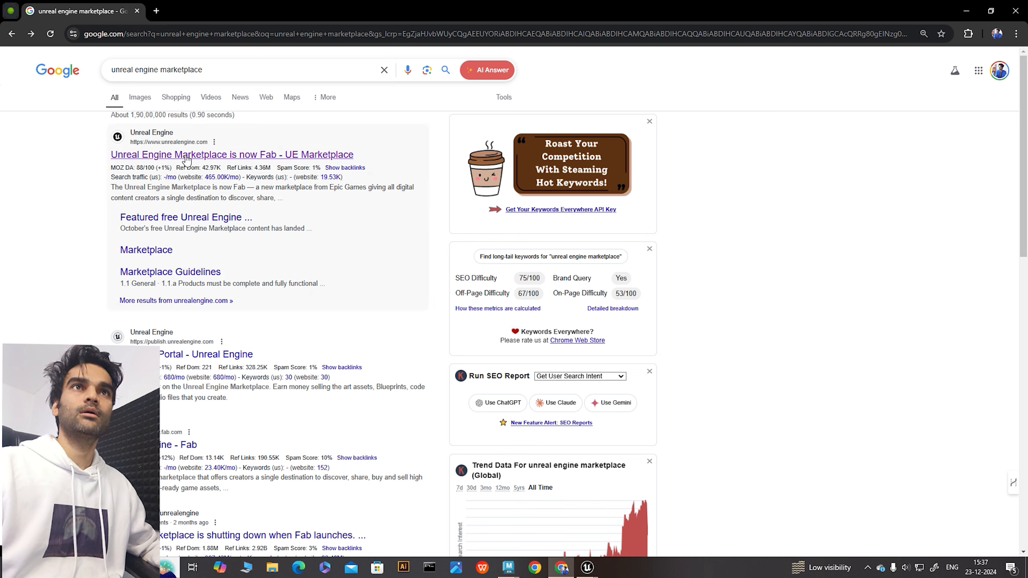
pyautogui.click(150, 156)
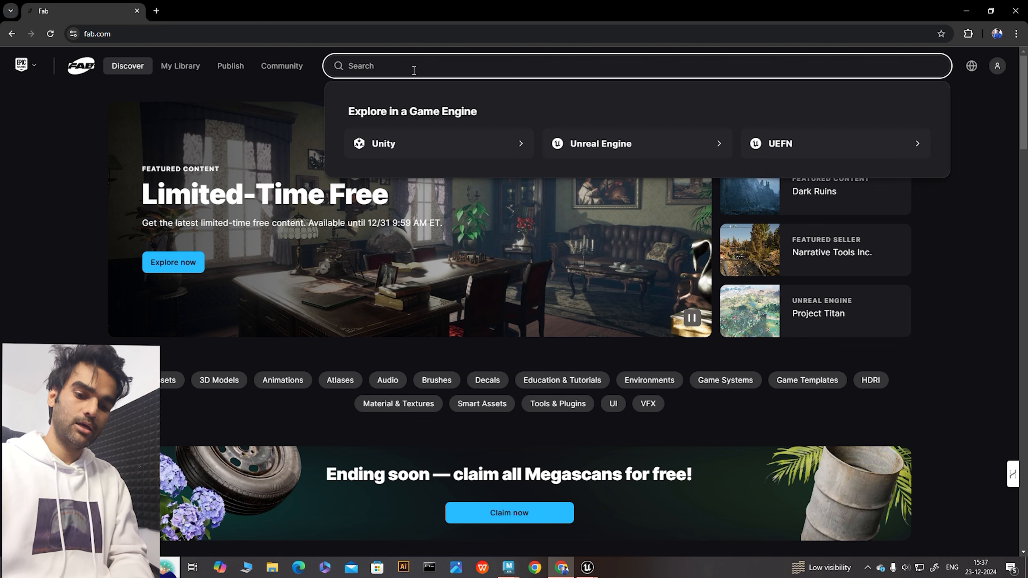
# Search Fab for "Digital Human" and open the free Digital Human listing by Epic Games
pyautogui.write('Digital')
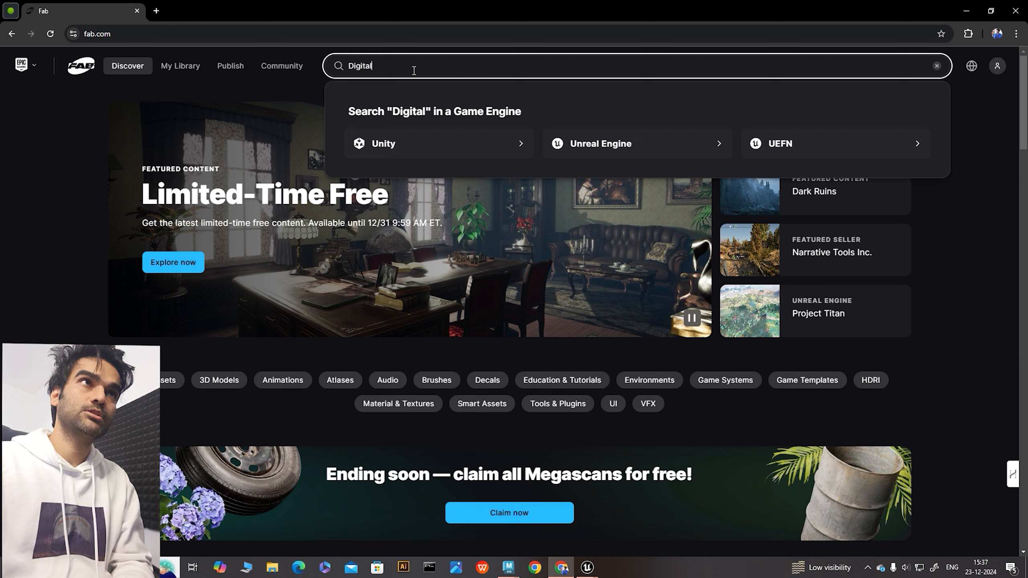
pyautogui.write(' Human')
pyautogui.press('Return')
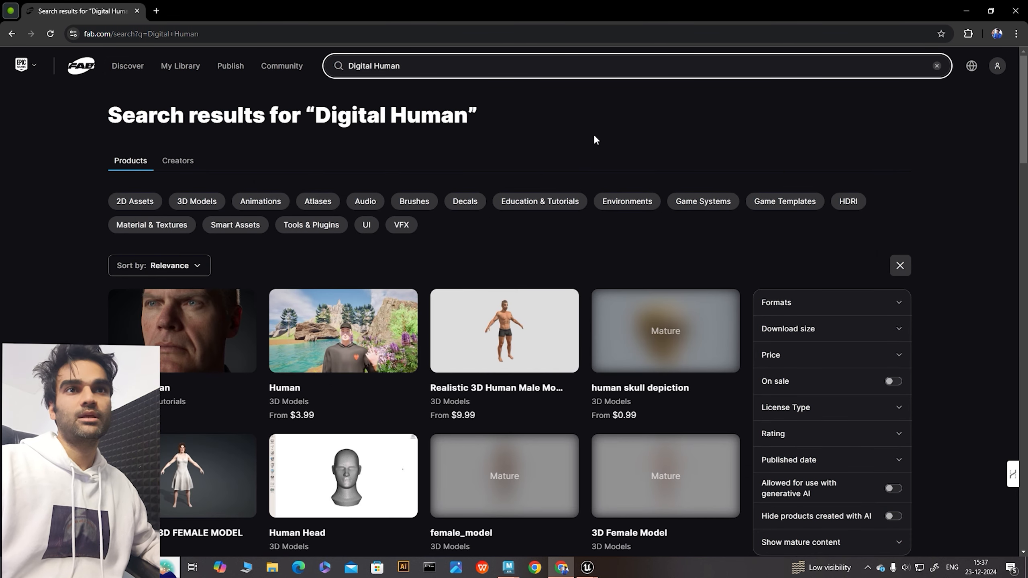
pyautogui.click(157, 330)
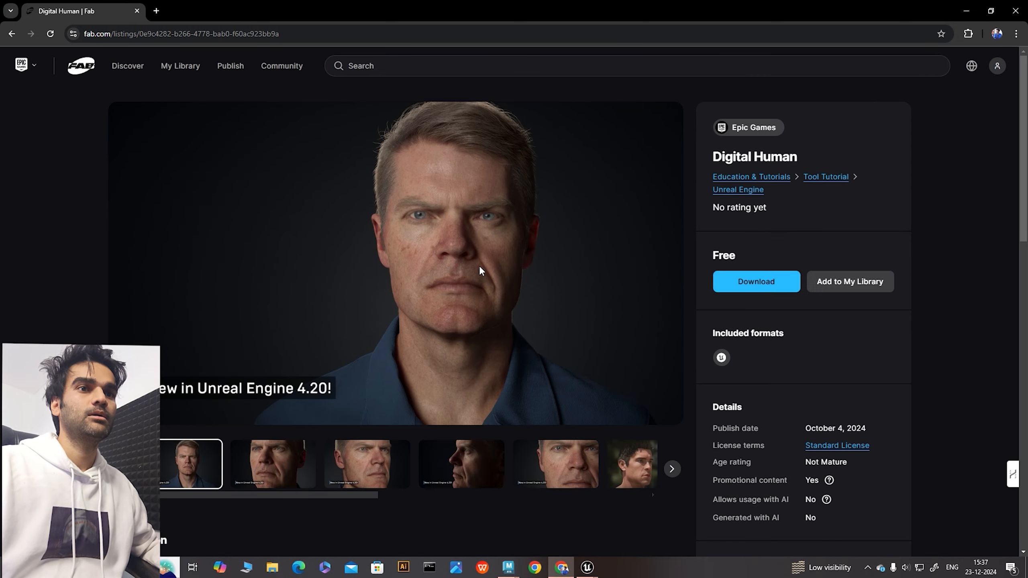
# Examine the Digital Human listing's preview images, comparing the hair, skin and eyes of both male characters
pyautogui.click(263, 461)
pyautogui.click(359, 465)
pyautogui.click(454, 472)
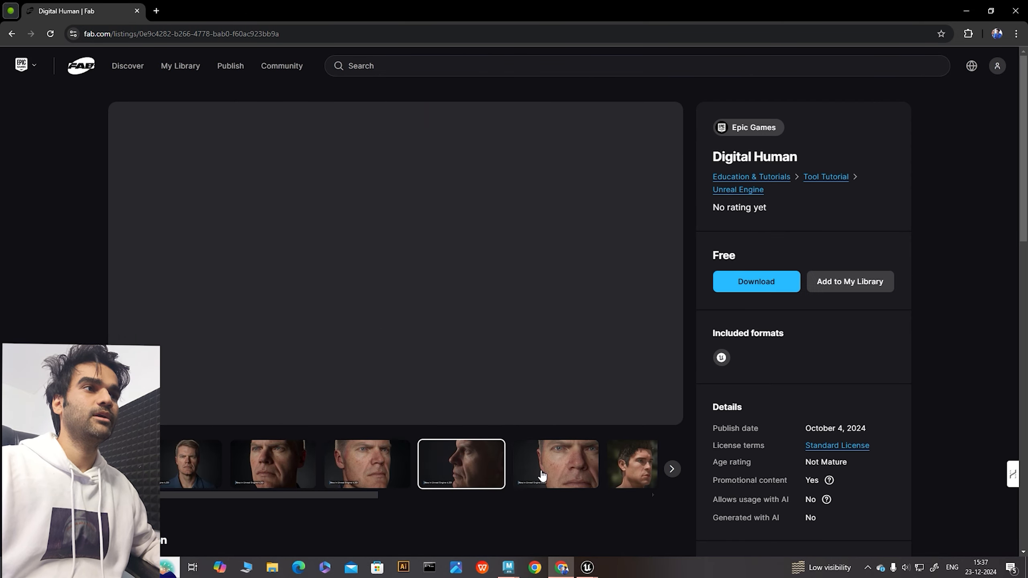
pyautogui.click(543, 476)
pyautogui.click(633, 466)
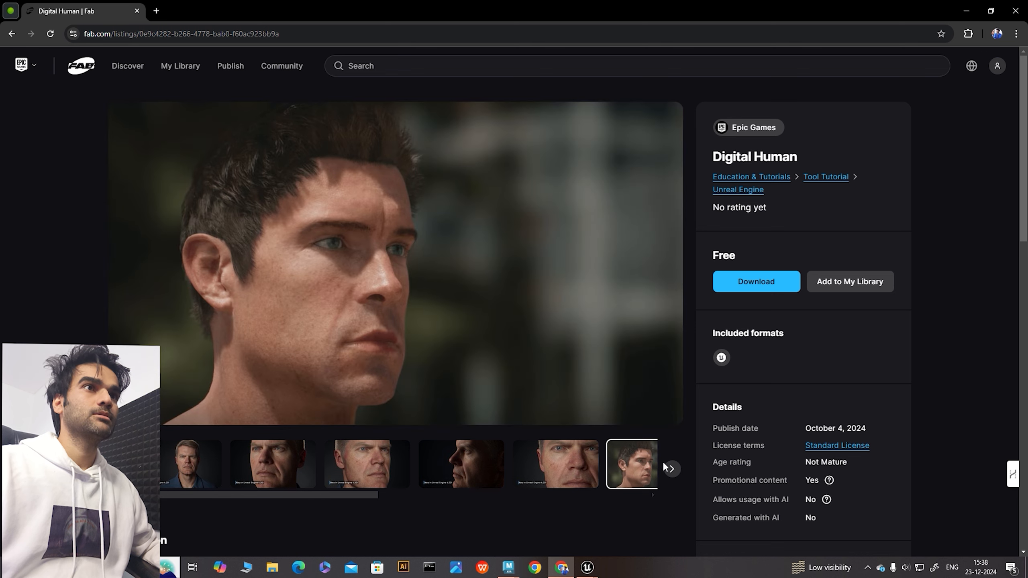
pyautogui.click(672, 469)
pyautogui.click(526, 470)
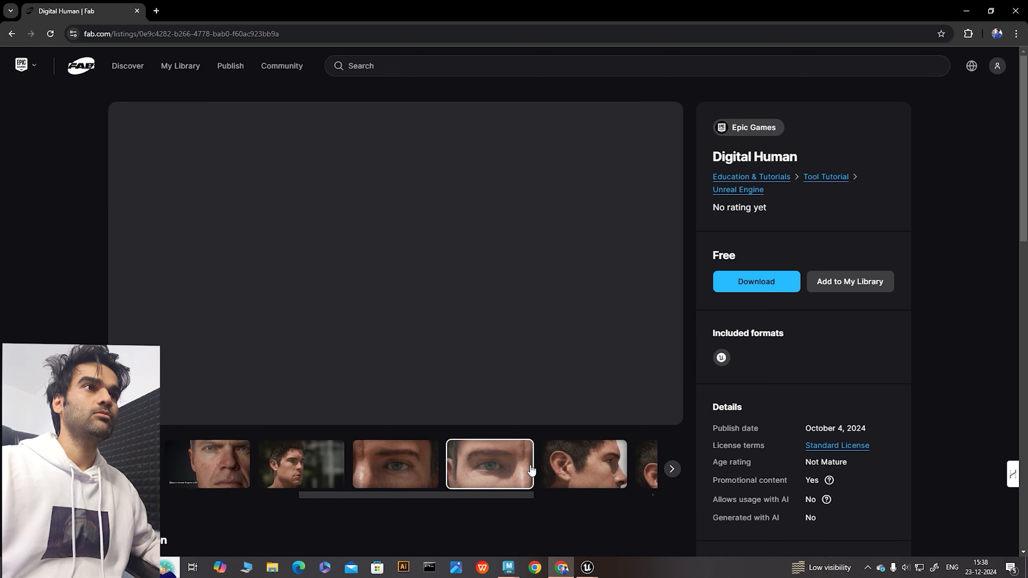
pyautogui.click(563, 466)
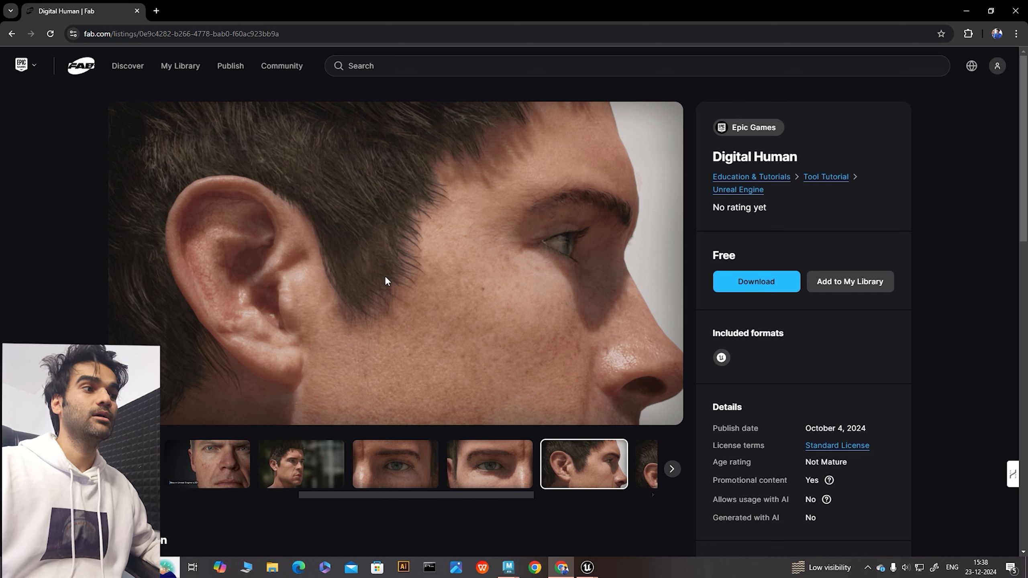
pyautogui.click(648, 467)
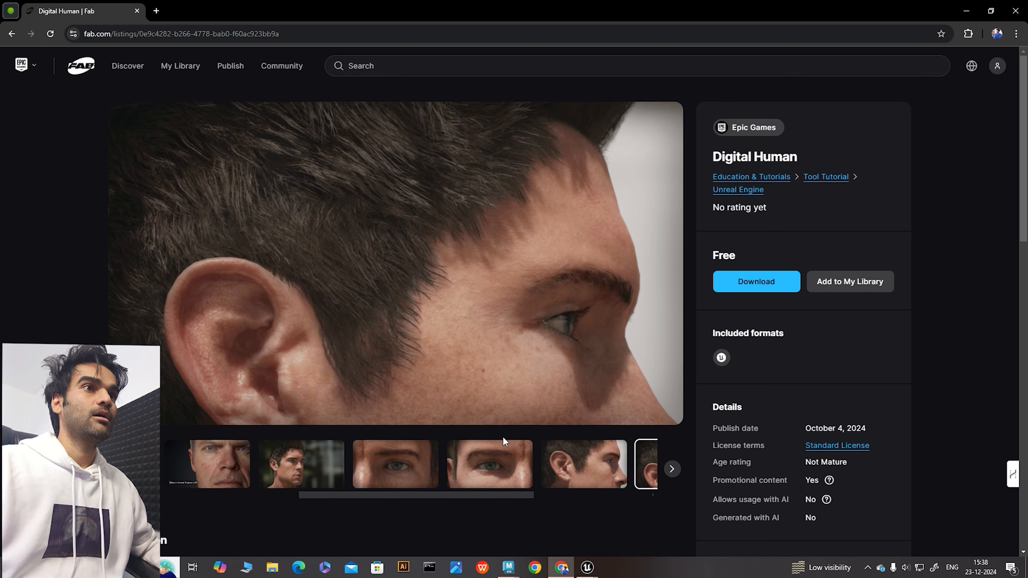
pyautogui.click(220, 470)
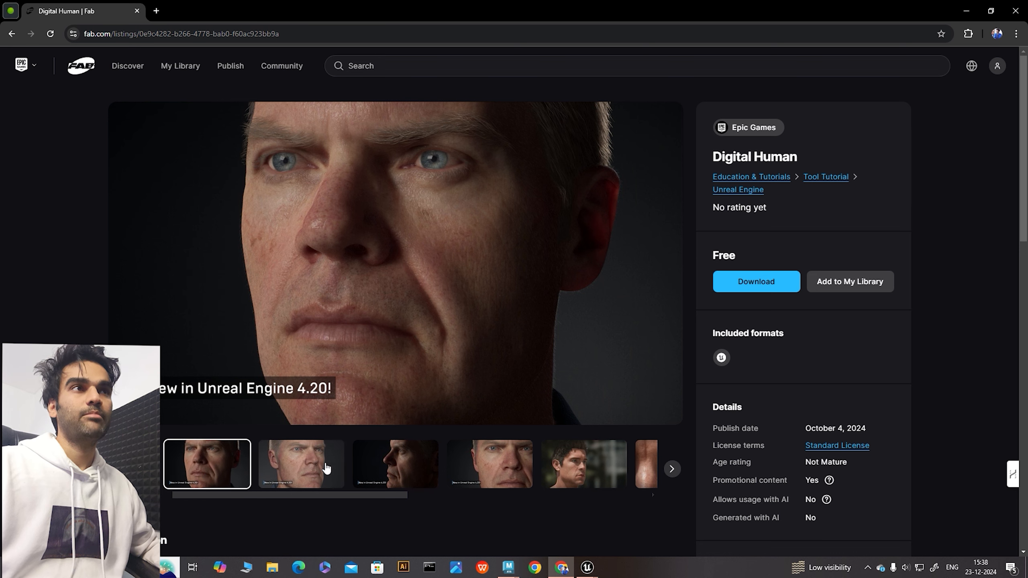
pyautogui.click(291, 464)
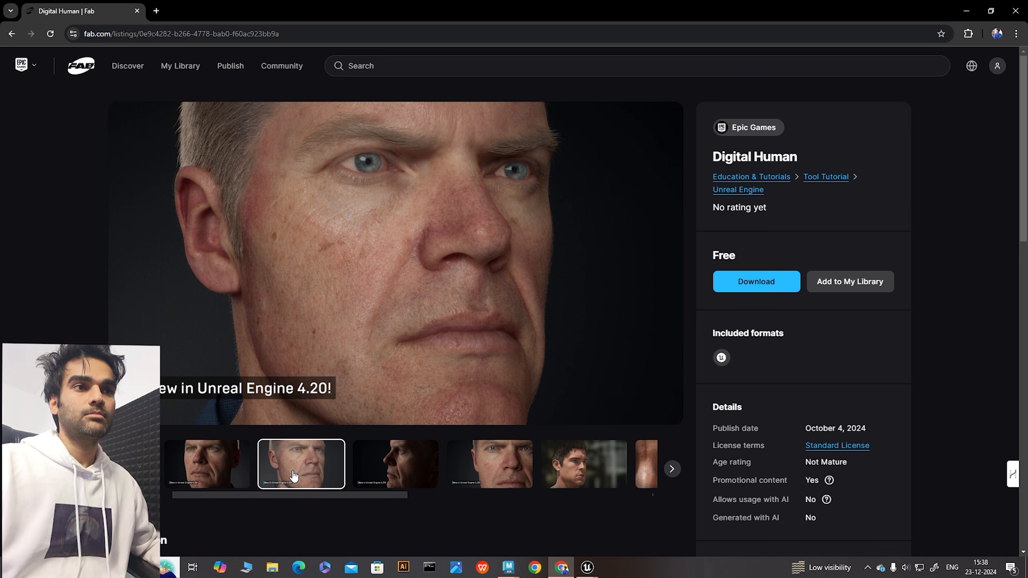
pyautogui.click(391, 465)
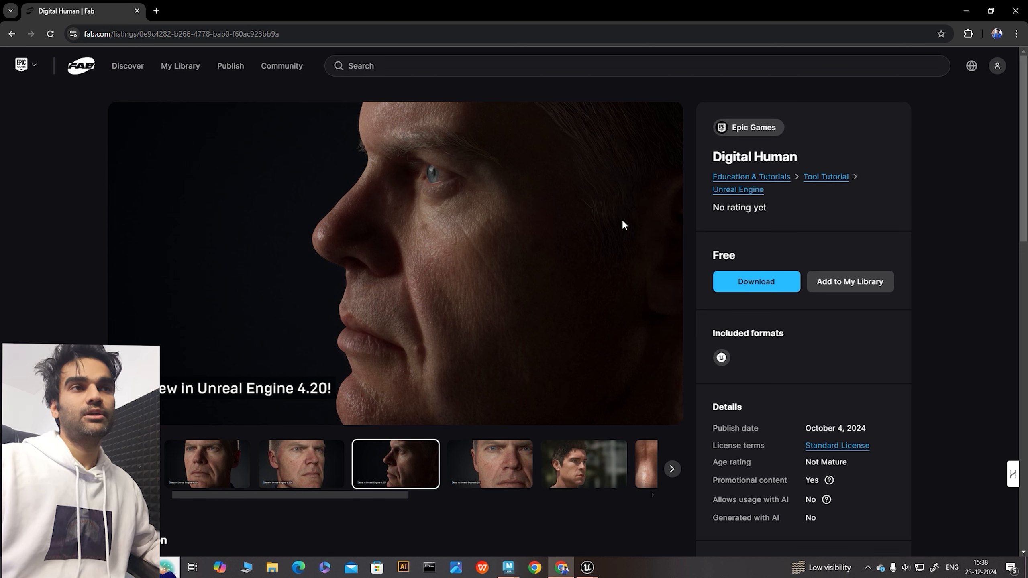
# Look through further preview images of the male characters in the Digital Human listing
pyautogui.click(344, 475)
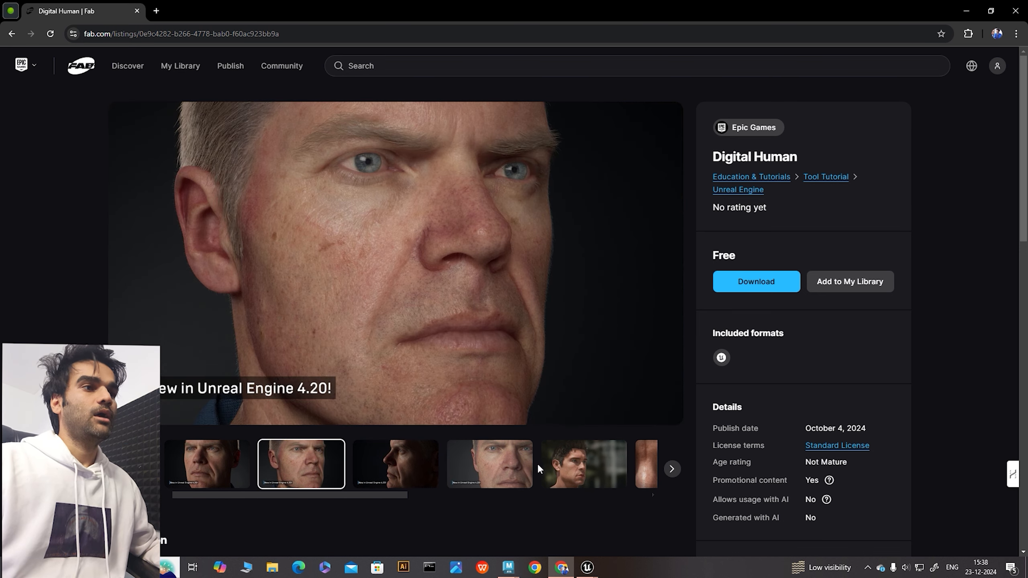
pyautogui.click(504, 471)
pyautogui.click(595, 470)
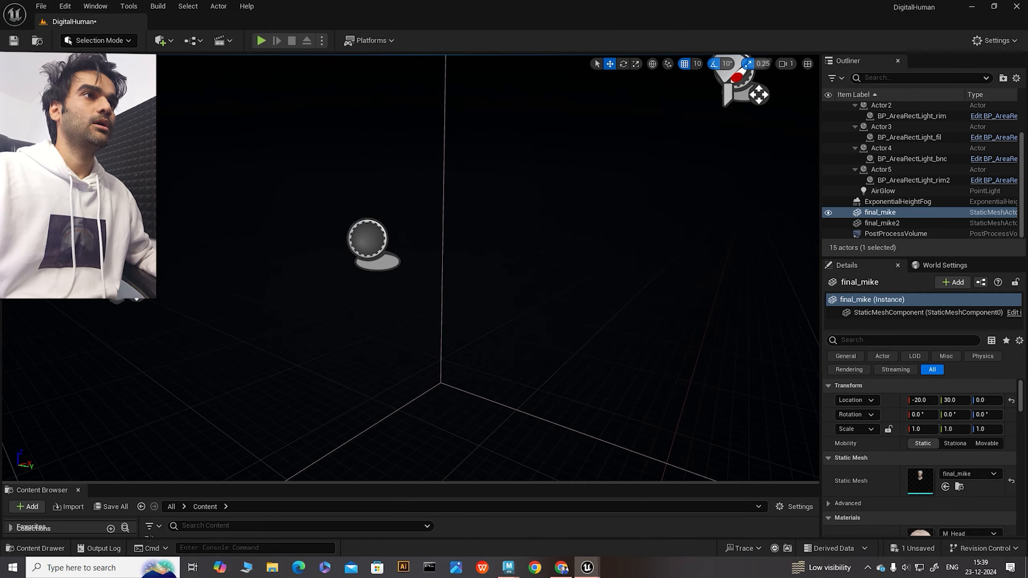
# Switch to the DigitalHuman project in Unreal Engine and examine the final_mike bust from several angles, adjusting the Content Browser's height
pyautogui.scroll(-2, 409, 268)
pyautogui.keyDown('alt'); pyautogui.moveTo(409, 268); pyautogui.dragTo(458, 268); pyautogui.keyUp('alt')
pyautogui.scroll(-3, 409, 268)
pyautogui.keyDown('alt'); pyautogui.moveTo(279, 478); pyautogui.dragTo(182, 478); pyautogui.keyUp('alt')
pyautogui.keyDown('alt'); pyautogui.moveTo(279, 478); pyautogui.dragTo(328, 478, button='right'); pyautogui.keyUp('alt')
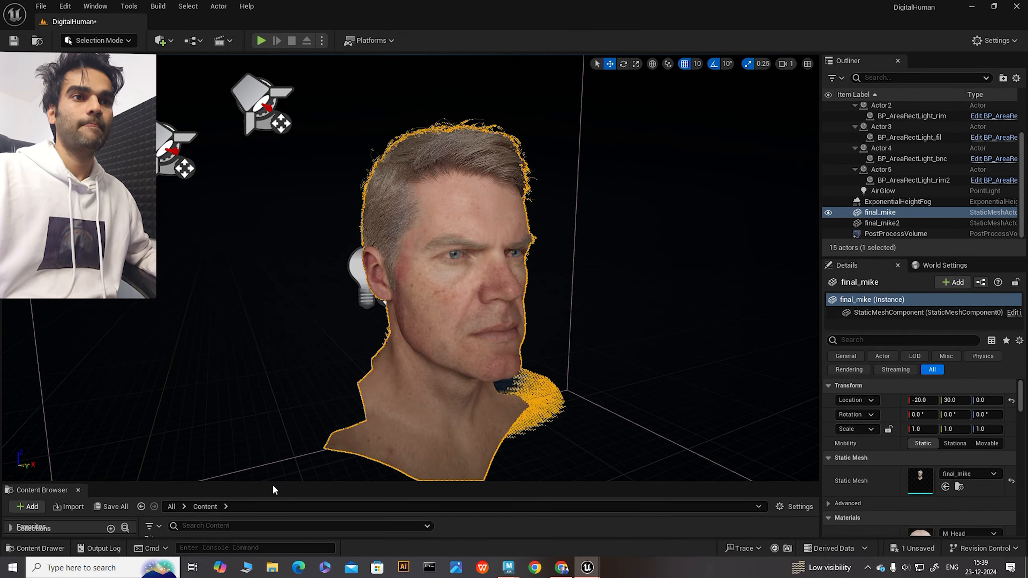
pyautogui.moveTo(272, 484); pyautogui.dragTo(300, 298)
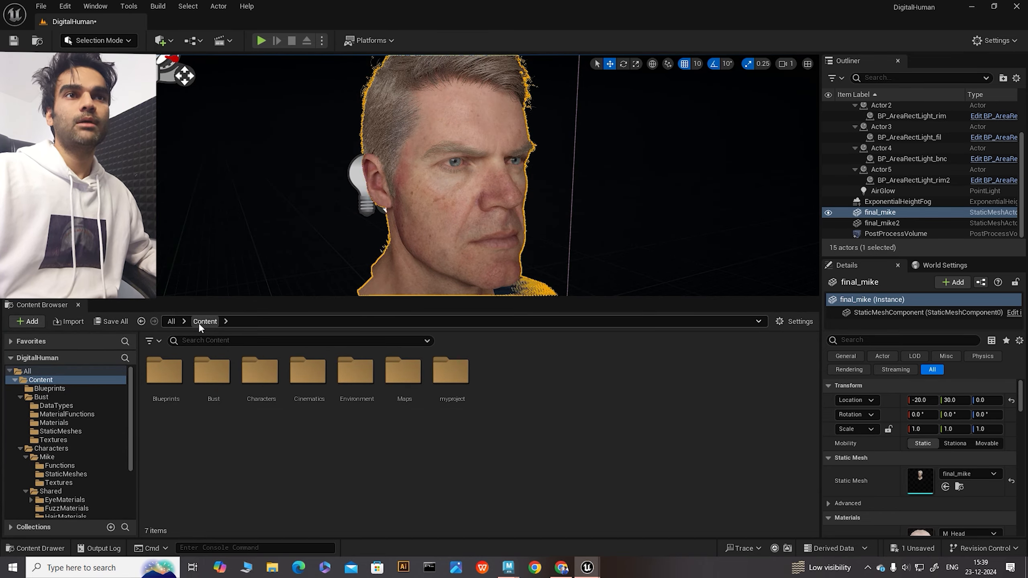
pyautogui.moveTo(198, 301); pyautogui.dragTo(294, 321)
pyautogui.moveTo(293, 365); pyautogui.dragTo(298, 459)
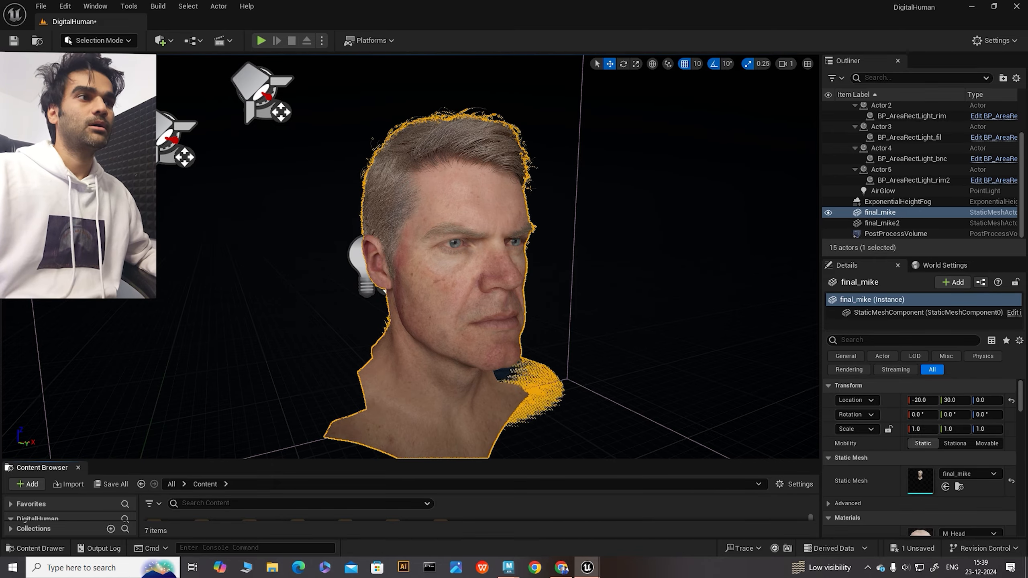
pyautogui.keyDown('alt'); pyautogui.moveTo(719, 302); pyautogui.dragTo(664, 303); pyautogui.keyUp('alt')
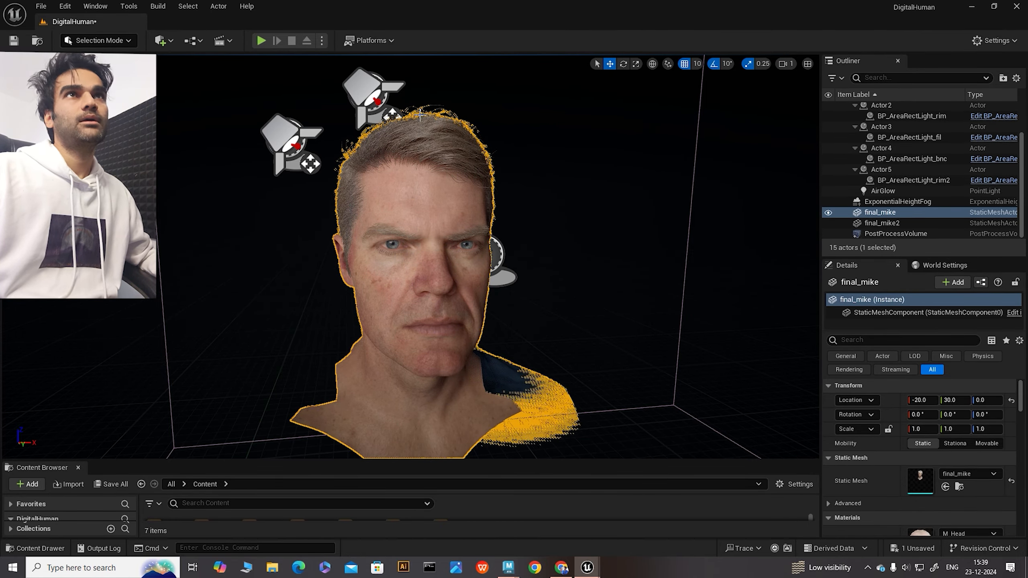
# Clear the selection and examine the bust together with the area lights and fog placed around it
pyautogui.click(96, 6)
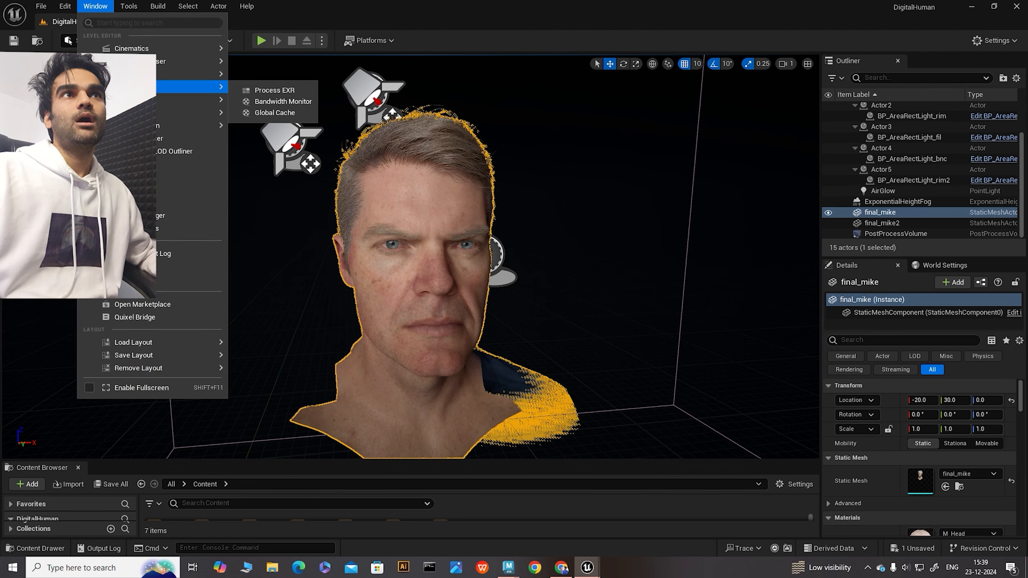
pyautogui.moveTo(157, 117)
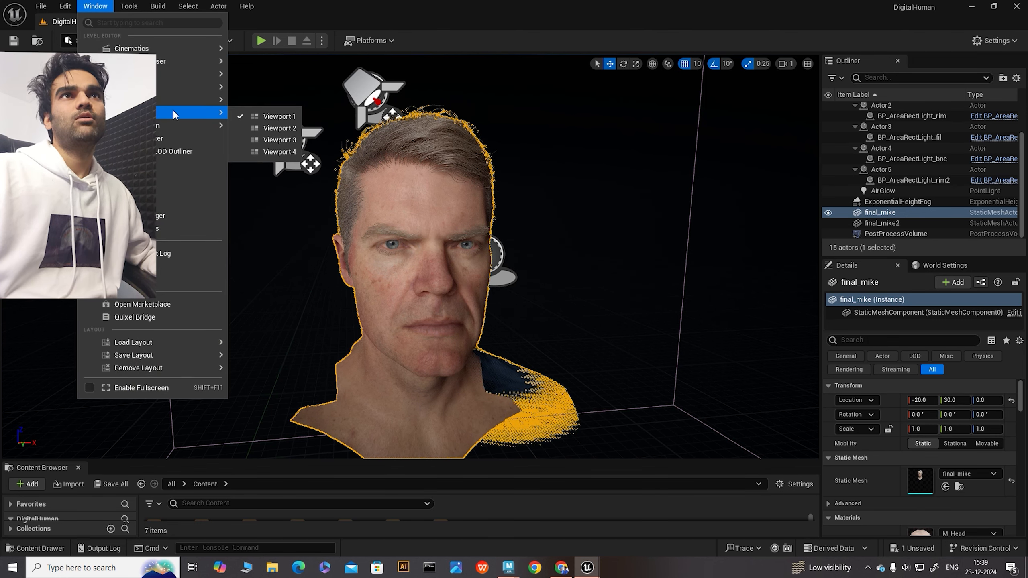
pyautogui.click(620, 225)
pyautogui.keyDown('alt'); pyautogui.moveTo(553, 257); pyautogui.dragTo(631, 275); pyautogui.keyUp('alt')
pyautogui.keyDown('alt'); pyautogui.moveTo(553, 256); pyautogui.dragTo(466, 257, button='right'); pyautogui.keyUp('alt')
pyautogui.keyDown('alt'); pyautogui.moveTo(553, 257); pyautogui.dragTo(599, 243); pyautogui.keyUp('alt')
pyautogui.scroll(-4, 677, 340)
pyautogui.keyDown('alt'); pyautogui.moveTo(663, 338); pyautogui.dragTo(599, 356); pyautogui.keyUp('alt')
pyautogui.keyDown('alt'); pyautogui.moveTo(699, 333); pyautogui.dragTo(740, 284); pyautogui.keyUp('alt')
pyautogui.scroll(7, 643, 284)
pyautogui.scroll(-7, 643, 284)
pyautogui.keyDown('alt'); pyautogui.moveTo(483, 290); pyautogui.dragTo(532, 290); pyautogui.keyUp('alt')
pyautogui.keyDown('alt'); pyautogui.moveTo(470, 263); pyautogui.dragTo(472, 283); pyautogui.keyUp('alt')
pyautogui.scroll(8, 473, 192)
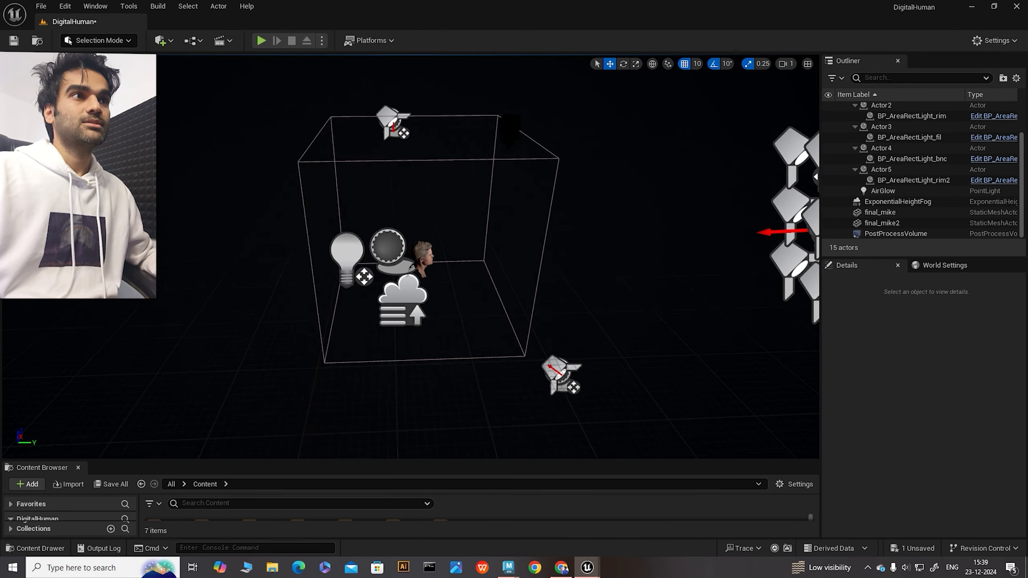
pyautogui.keyDown('alt'); pyautogui.moveTo(473, 193); pyautogui.dragTo(404, 195); pyautogui.keyUp('alt')
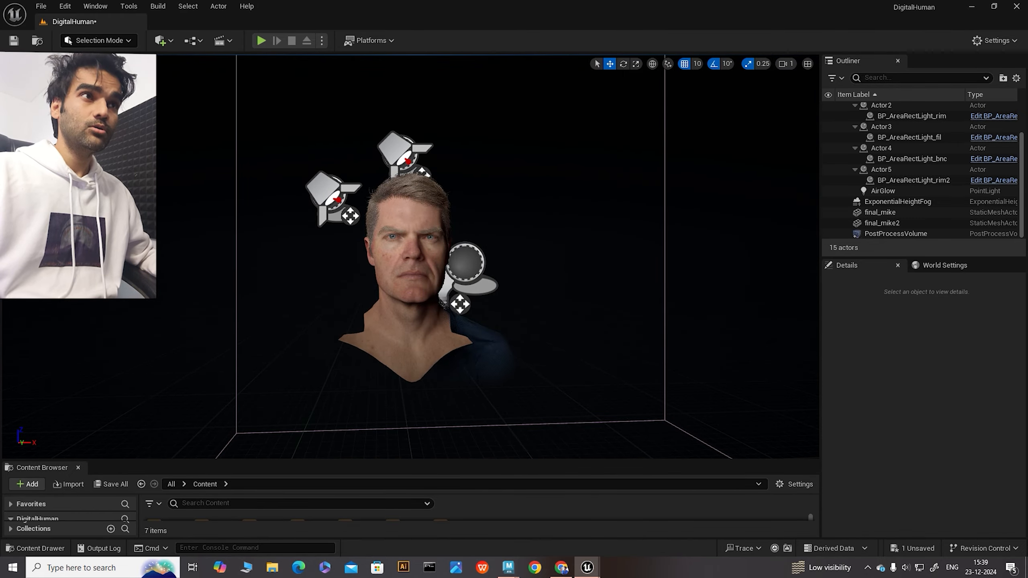
# Select the final_mike bust, focus the viewport on it, and enlarge the Content Browser
pyautogui.click(474, 352)
pyautogui.moveTo(481, 202); pyautogui.dragTo(480, 130, button='right')
pyautogui.keyDown('alt'); pyautogui.moveTo(481, 130); pyautogui.dragTo(207, 227); pyautogui.keyUp('alt')
pyautogui.scroll(2, 206, 227)
pyautogui.press('f')
pyautogui.moveTo(383, 462); pyautogui.dragTo(384, 268)
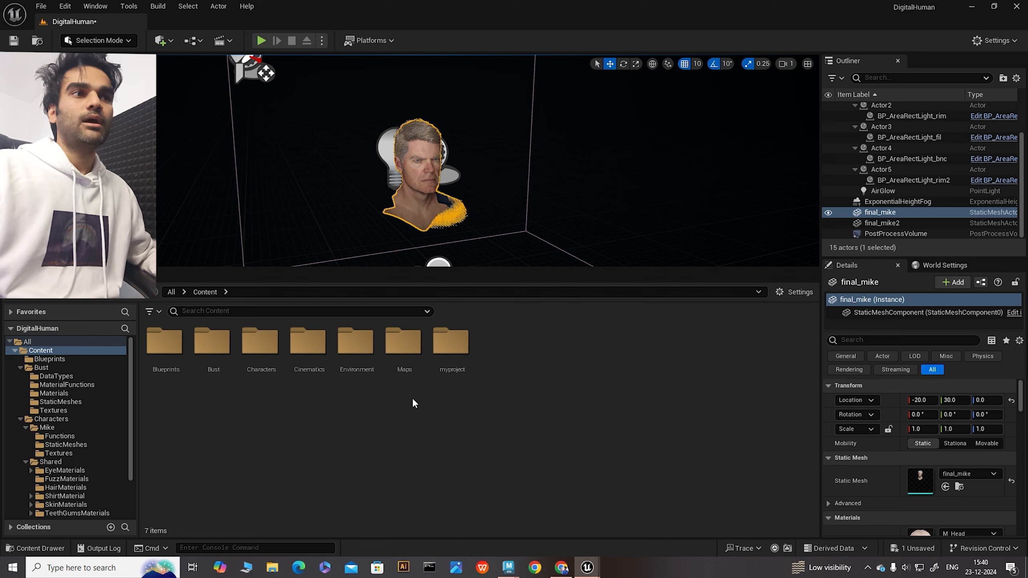
# Open the M_HairSheet_Master2 material from the Bust/Materials folder
pyautogui.doubleClick(212, 342)
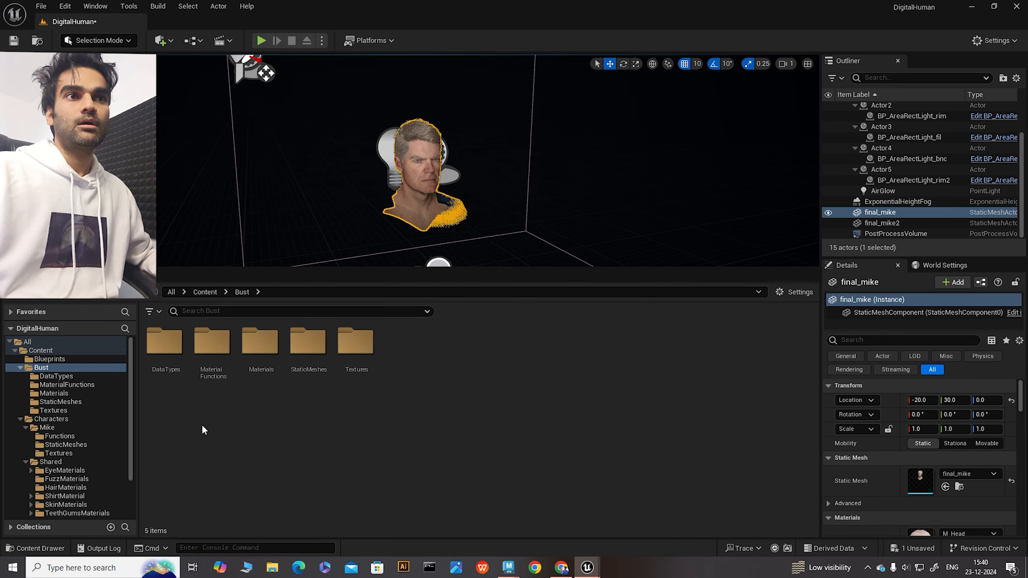
pyautogui.doubleClick(261, 342)
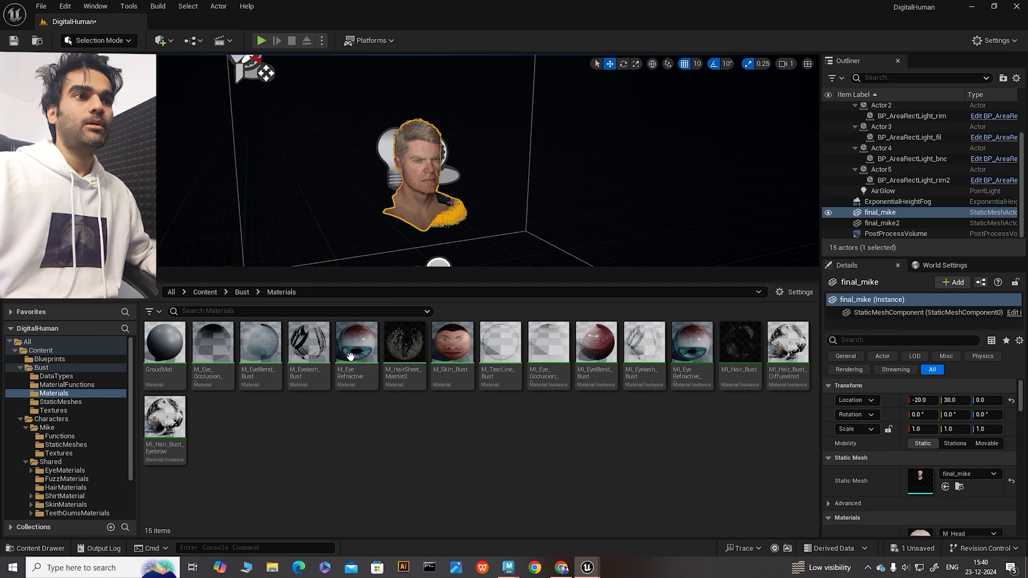
pyautogui.click(405, 385)
pyautogui.click(383, 426)
pyautogui.click(410, 346)
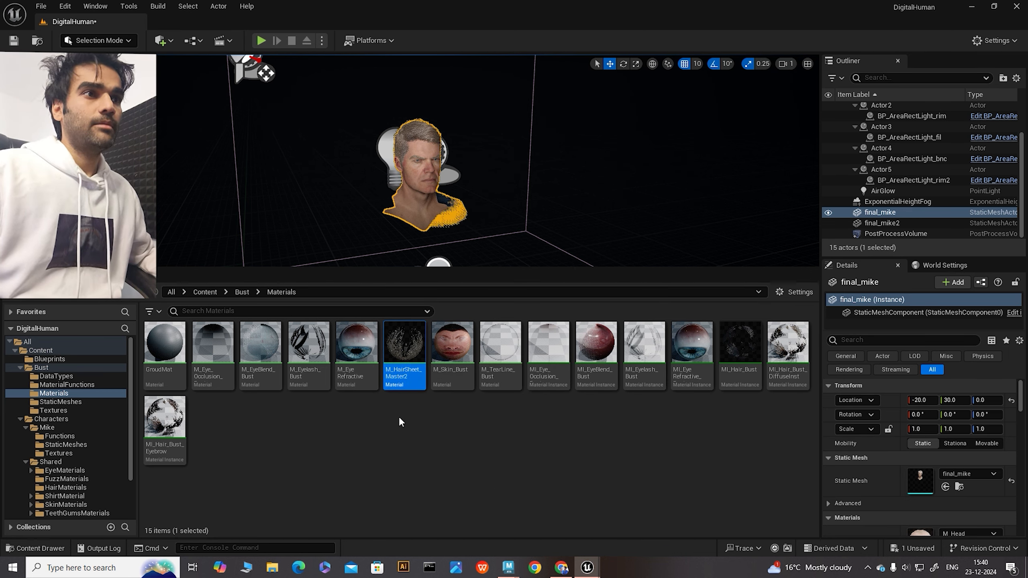
pyautogui.doubleClick(399, 351)
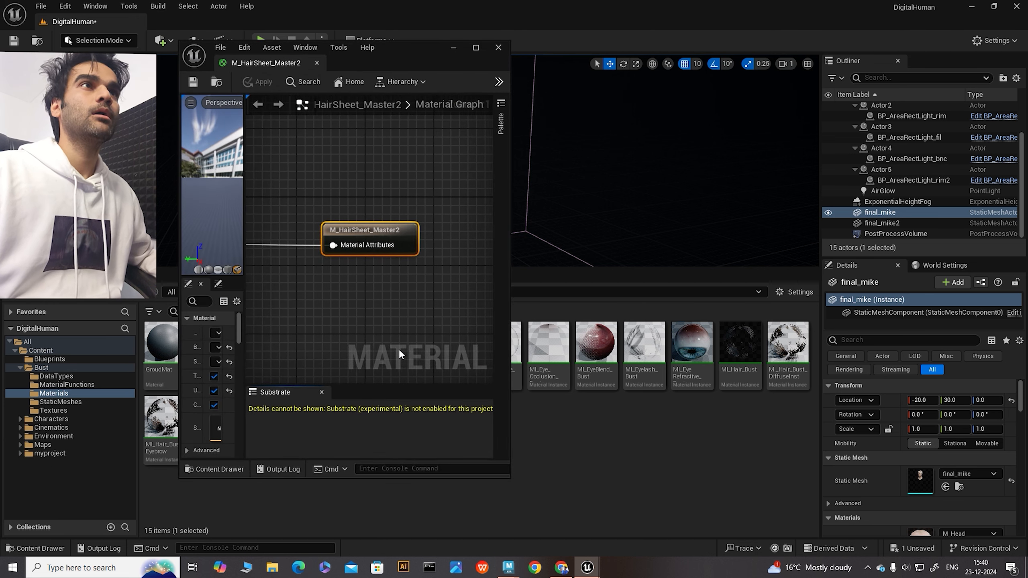
# Reposition and widen the material editor window to show more of the M_HairSheet_Master2 node graph
pyautogui.moveTo(422, 48); pyautogui.dragTo(535, 65)
pyautogui.scroll(-12, 516, 203)
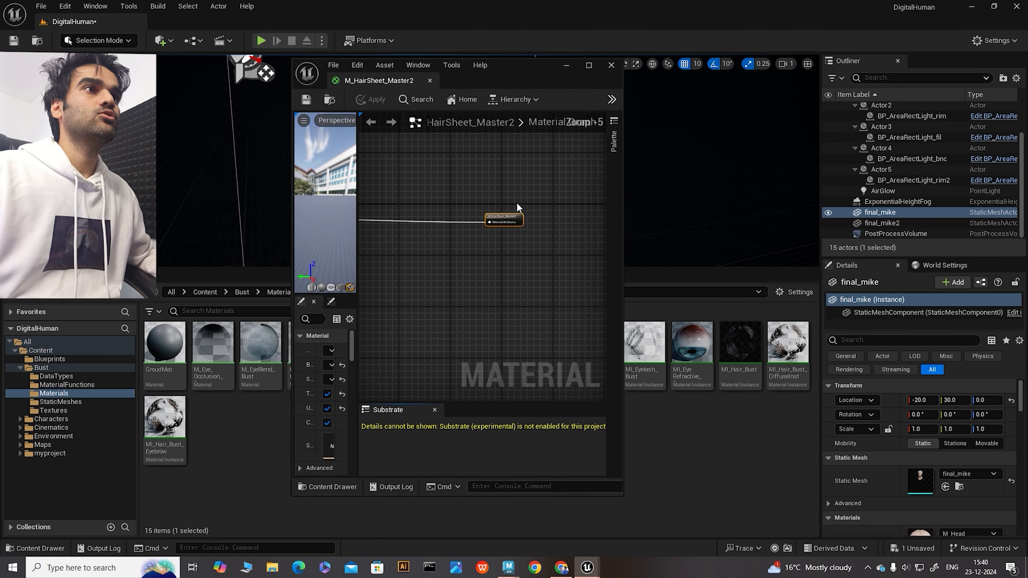
pyautogui.moveTo(426, 231); pyautogui.dragTo(570, 247, button='right')
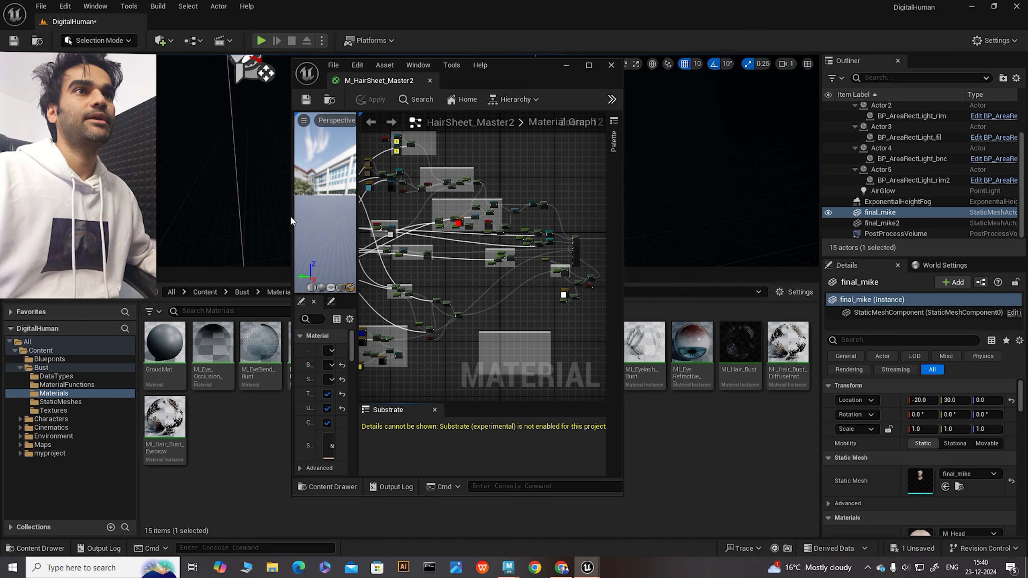
pyautogui.moveTo(293, 218); pyautogui.dragTo(109, 219)
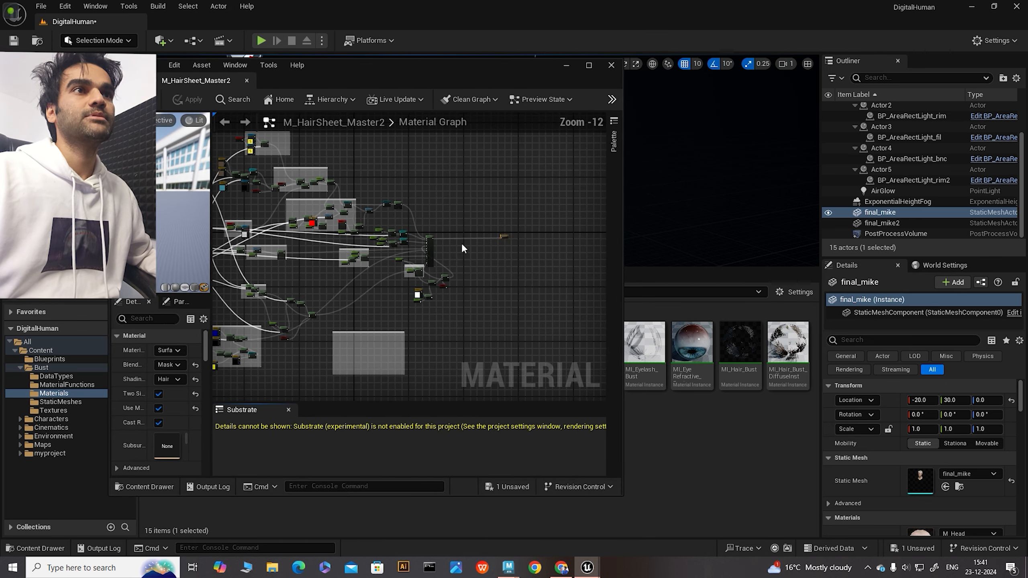
# Examine the M_HairSheet_Master2 node graph, from the grouped node networks to the final material output
pyautogui.scroll(12, 304, 196)
pyautogui.click(400, 199)
pyautogui.scroll(-12, 397, 229)
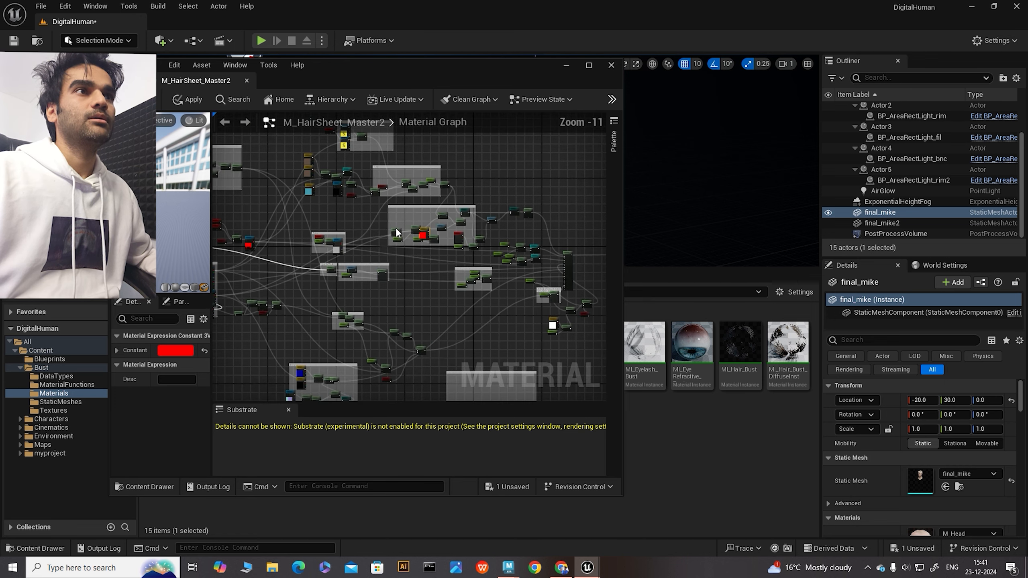
pyautogui.scroll(-1, 415, 225)
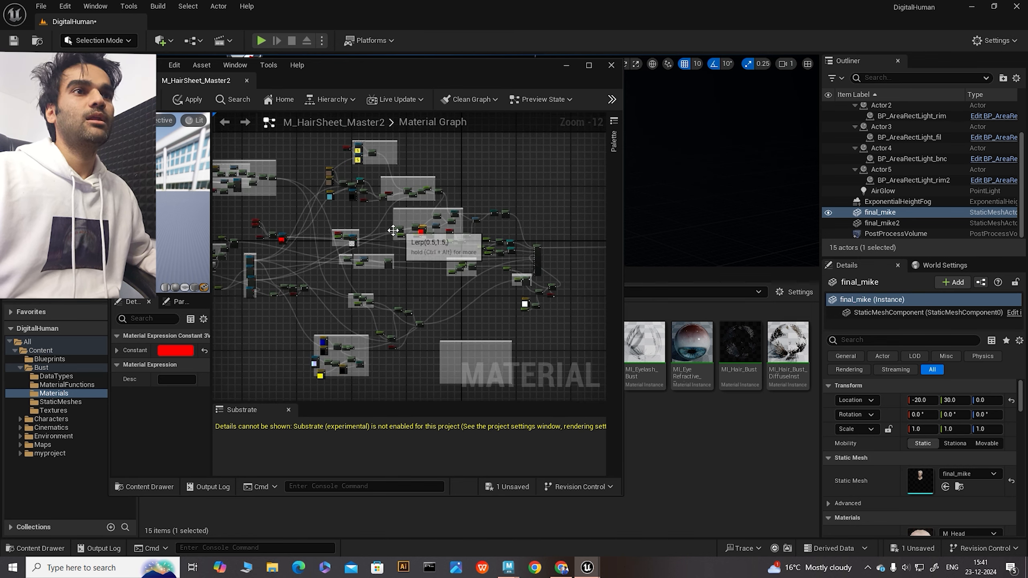
pyautogui.click(272, 339)
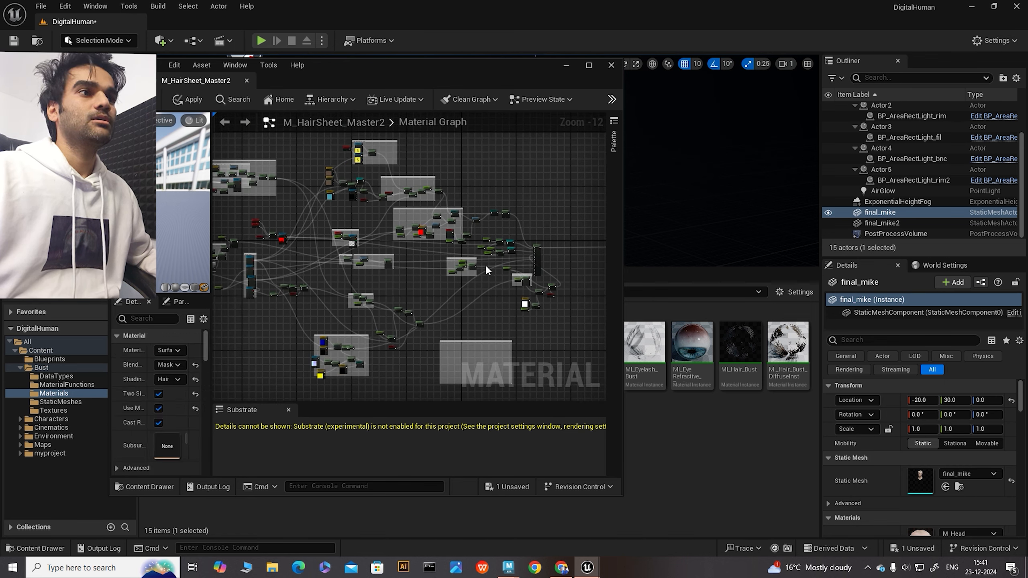
pyautogui.scroll(8, 405, 267)
pyautogui.scroll(-6, 351, 255)
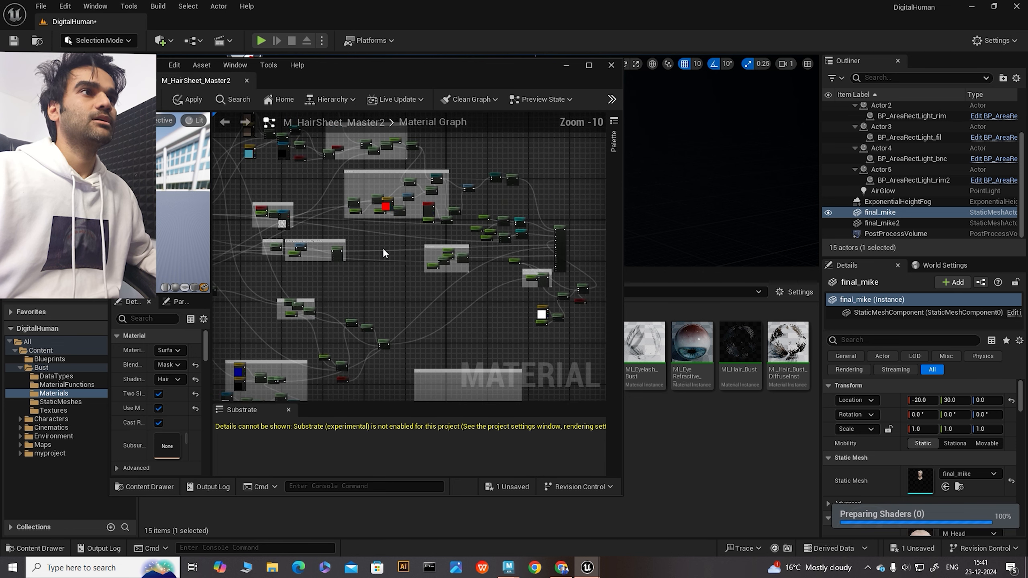
pyautogui.scroll(6, 553, 202)
pyautogui.moveTo(554, 201); pyautogui.dragTo(472, 246, button='right')
pyautogui.scroll(4, 474, 251)
pyautogui.scroll(-12, 366, 266)
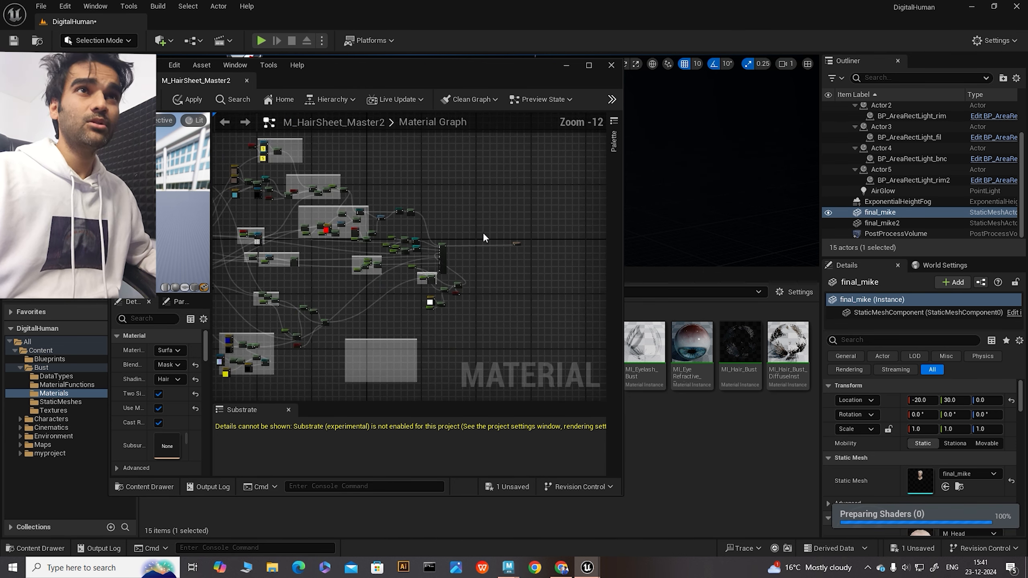
pyautogui.scroll(5, 304, 188)
pyautogui.scroll(1, 304, 188)
pyautogui.scroll(-7, 482, 272)
pyautogui.scroll(1, 460, 241)
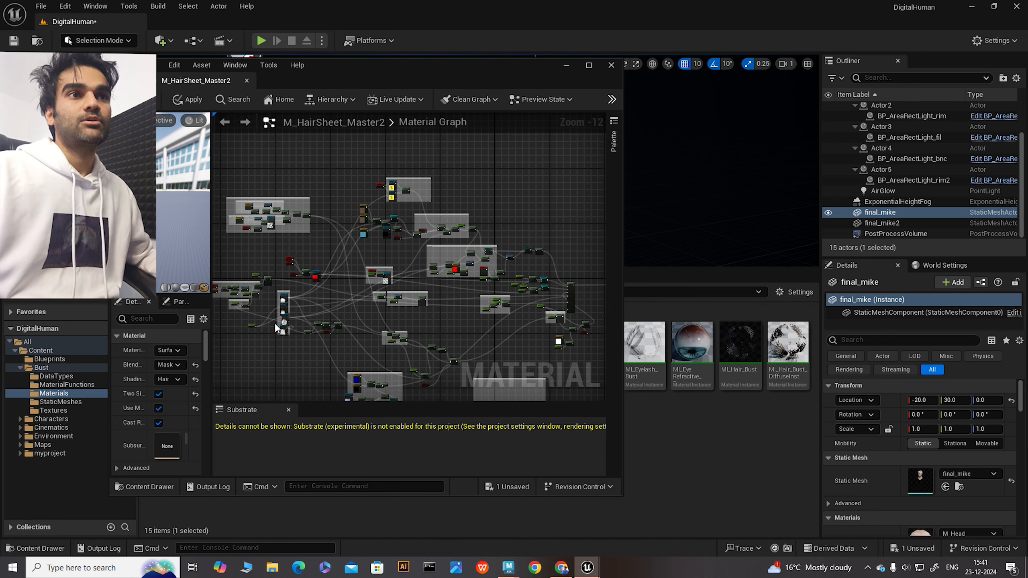
# Inspect the hair texture parameter nodes in the graph, including Alpha, DyeMask and the Bottom Layer's Root
pyautogui.scroll(12, 277, 322)
pyautogui.moveTo(362, 275); pyautogui.dragTo(464, 247)
pyautogui.moveTo(367, 183); pyautogui.dragTo(346, 235)
pyautogui.scroll(-3, 345, 236)
pyautogui.scroll(-5, 351, 198)
pyautogui.scroll(6, 355, 204)
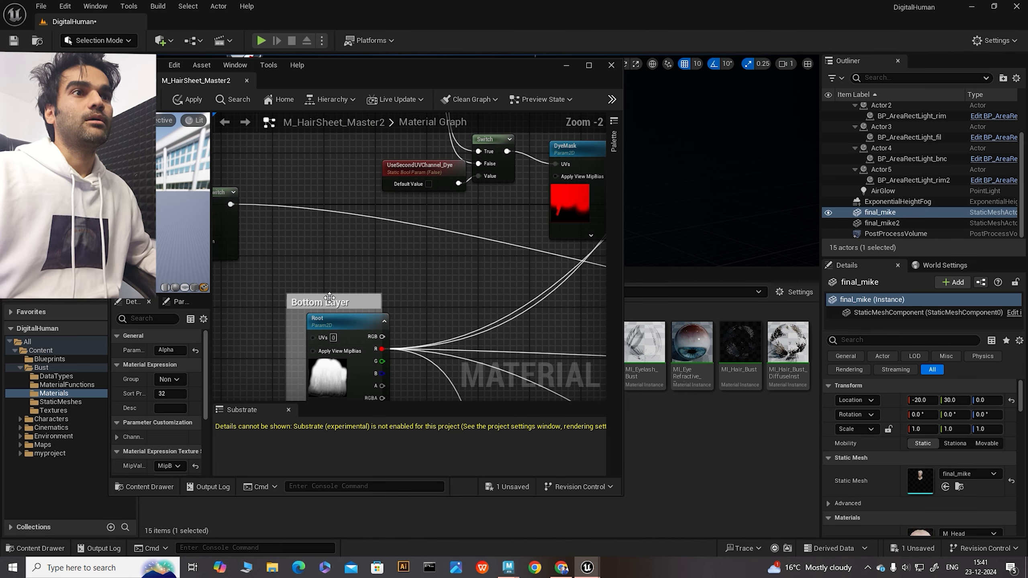
pyautogui.scroll(2, 327, 296)
pyautogui.moveTo(342, 331); pyautogui.dragTo(361, 242)
pyautogui.scroll(-10, 376, 214)
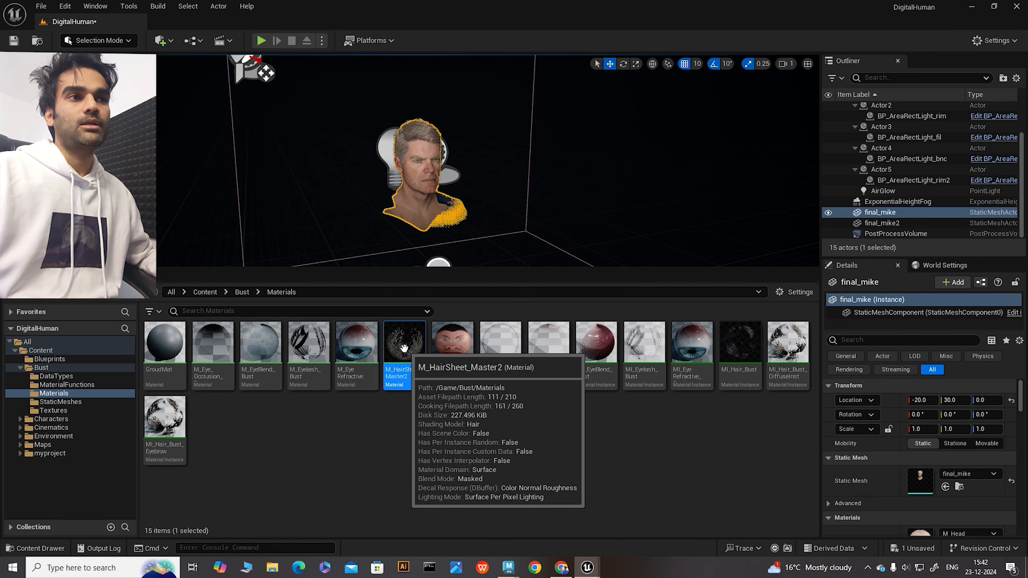
# Create a material instance from M_HairSheet_Master2 and name it HairBunStyele_M
pyautogui.rightClick(404, 348)
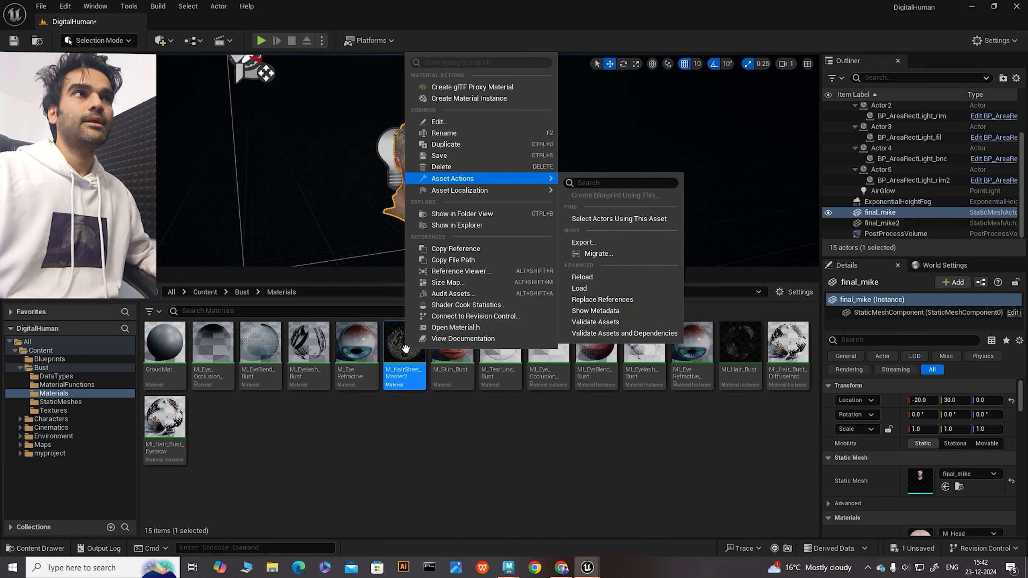
pyautogui.click(480, 98)
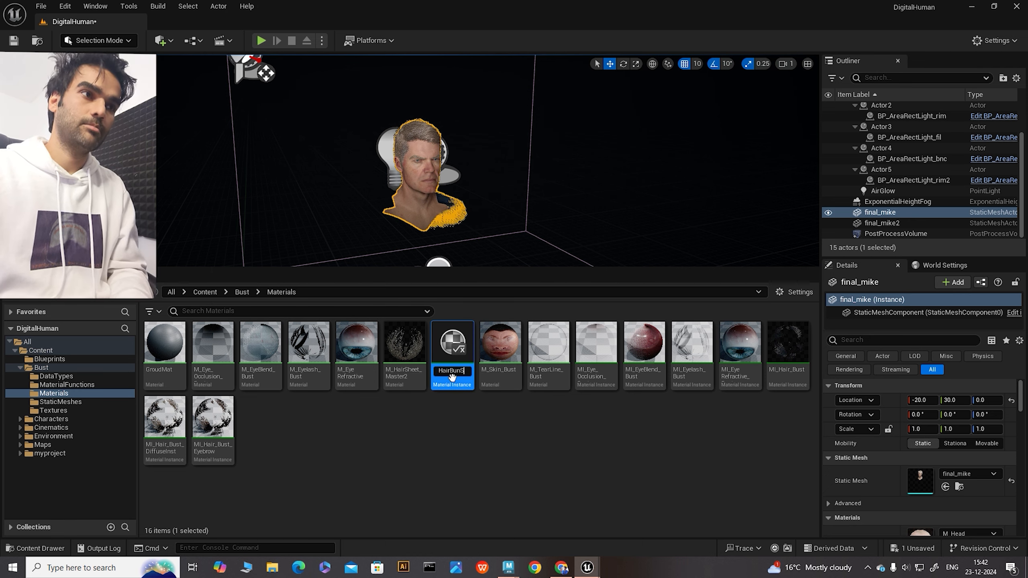
pyautogui.write('le')
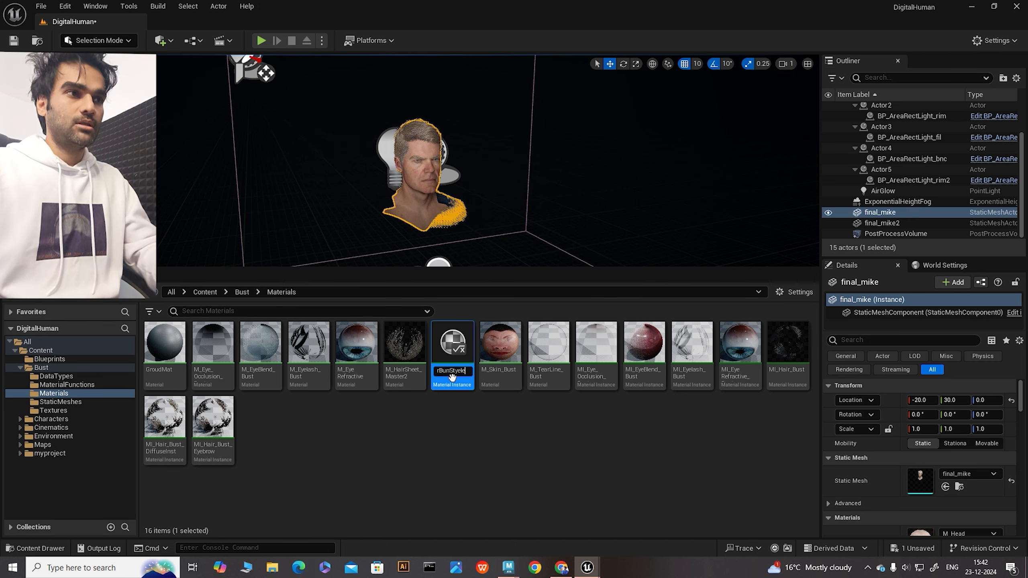
pyautogui.write('_M')
pyautogui.press('Return')
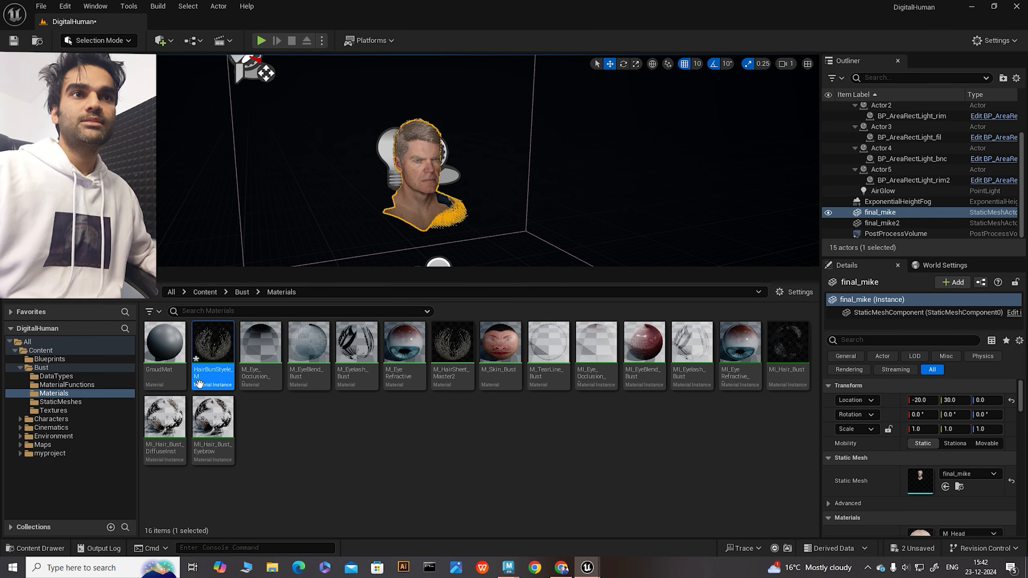
# Open the HairBunStyele_M instance and review its property overrides and global scalar parameters
pyautogui.doubleClick(212, 342)
pyautogui.scroll(-5, 460, 359)
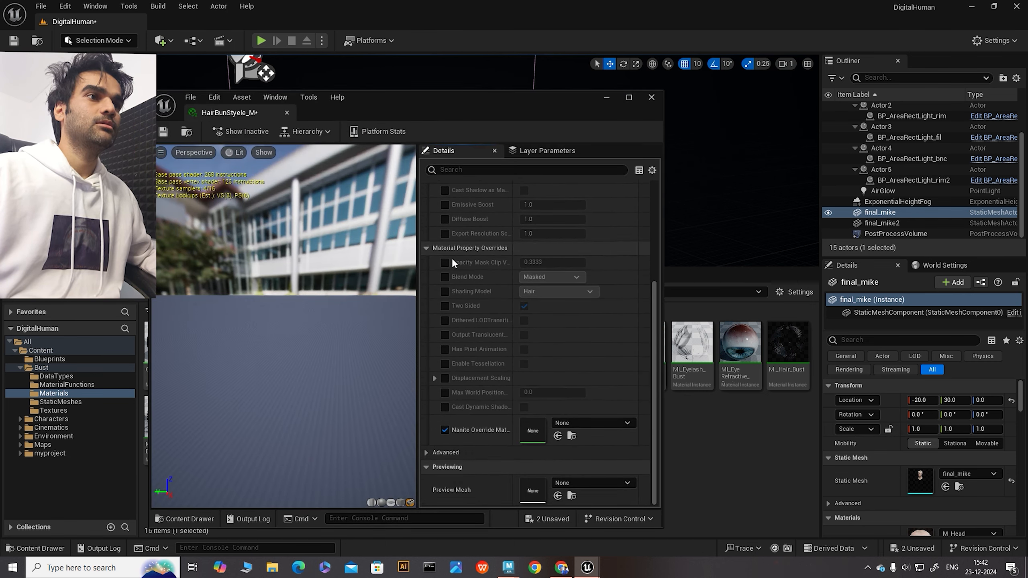
pyautogui.click(426, 452)
pyautogui.scroll(-1, 496, 284)
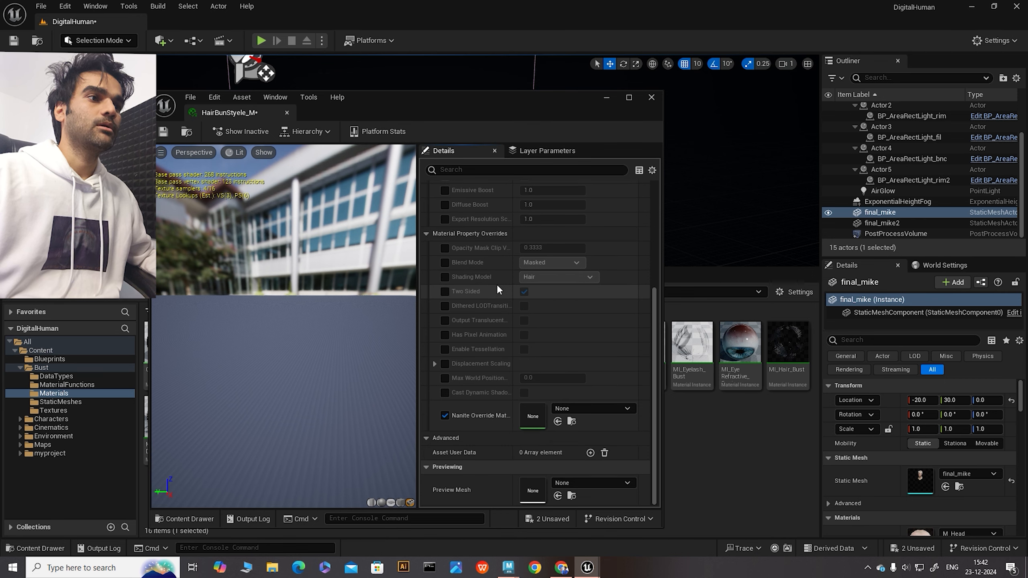
pyautogui.click(424, 466)
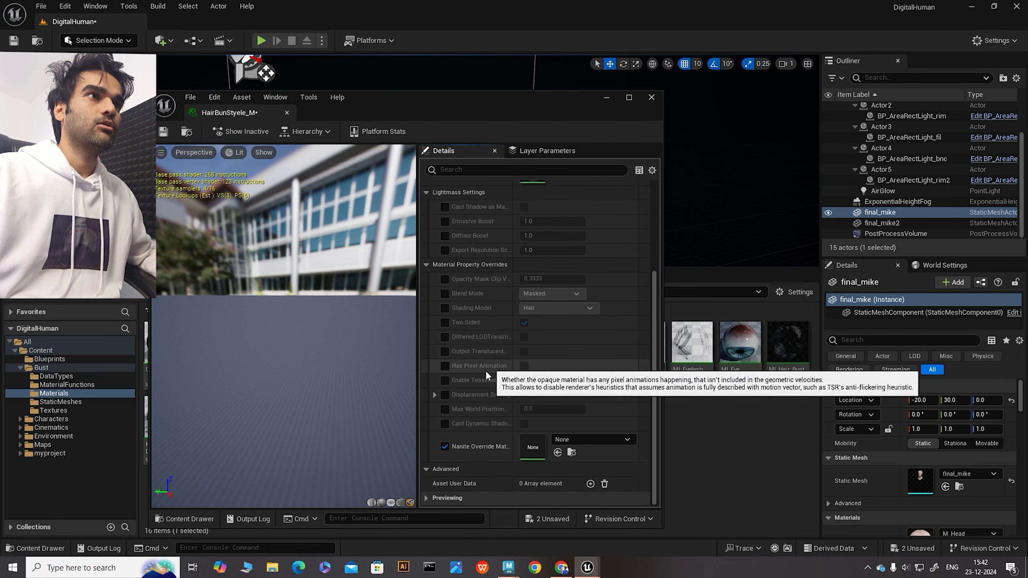
pyautogui.scroll(6, 486, 345)
pyautogui.click(427, 201)
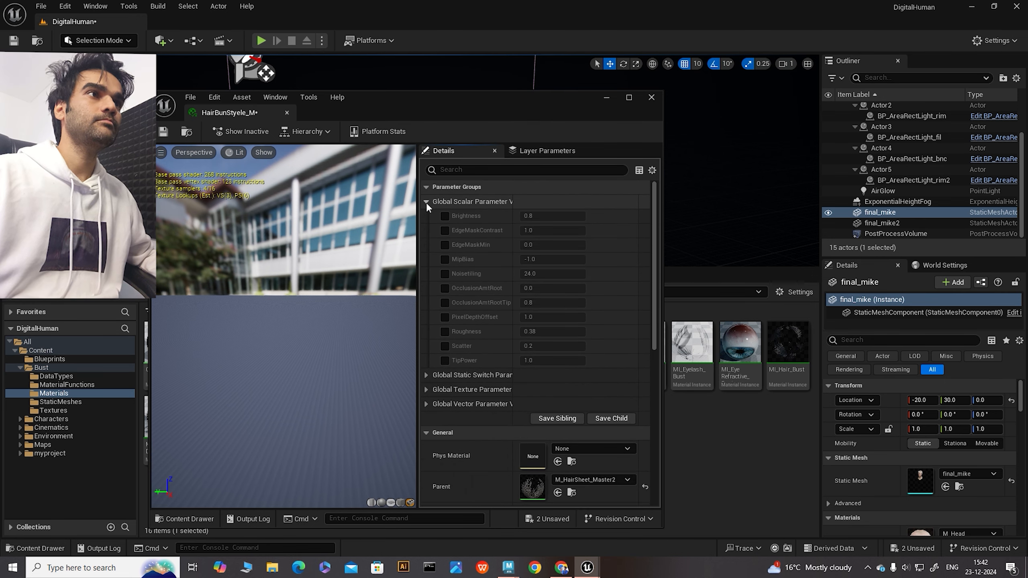
pyautogui.click(425, 187)
pyautogui.click(426, 187)
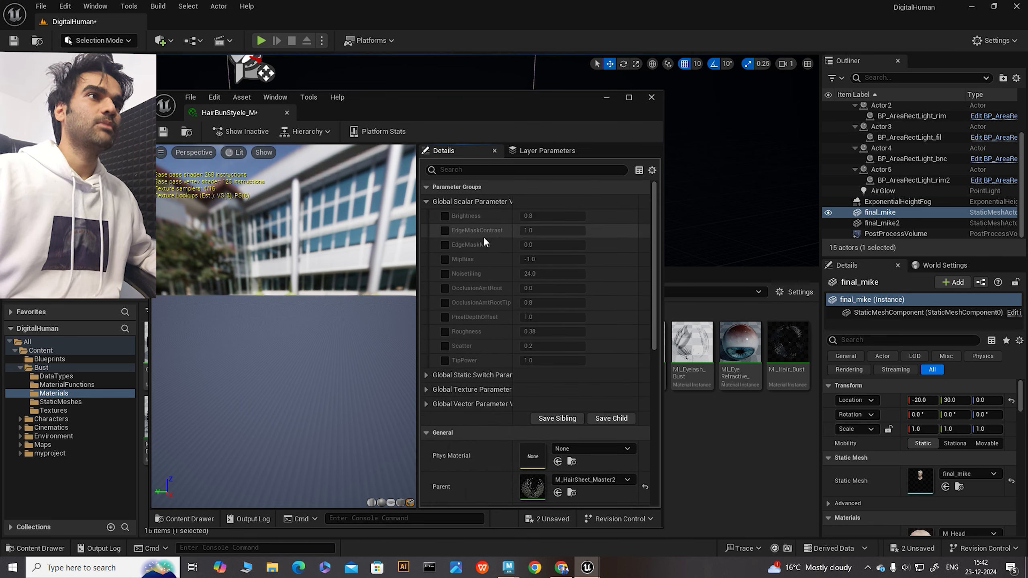
pyautogui.click(426, 201)
pyautogui.click(426, 202)
pyautogui.click(424, 188)
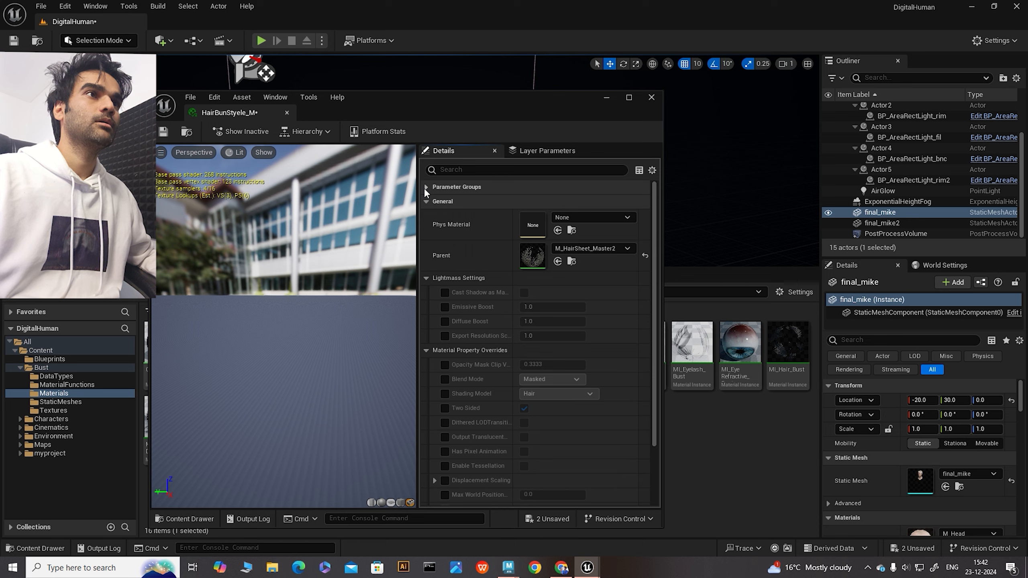
pyautogui.click(426, 188)
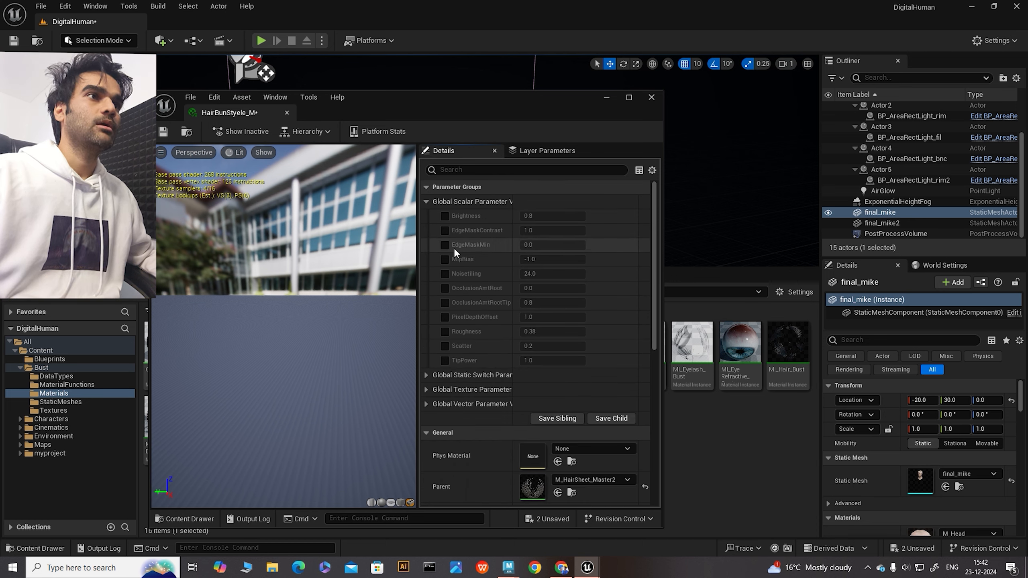
# Enable the Alpha, Depth, Root and Unique_Hair_Value global texture parameters in the HairBunStyele_M instance
pyautogui.click(426, 375)
pyautogui.scroll(-2, 480, 306)
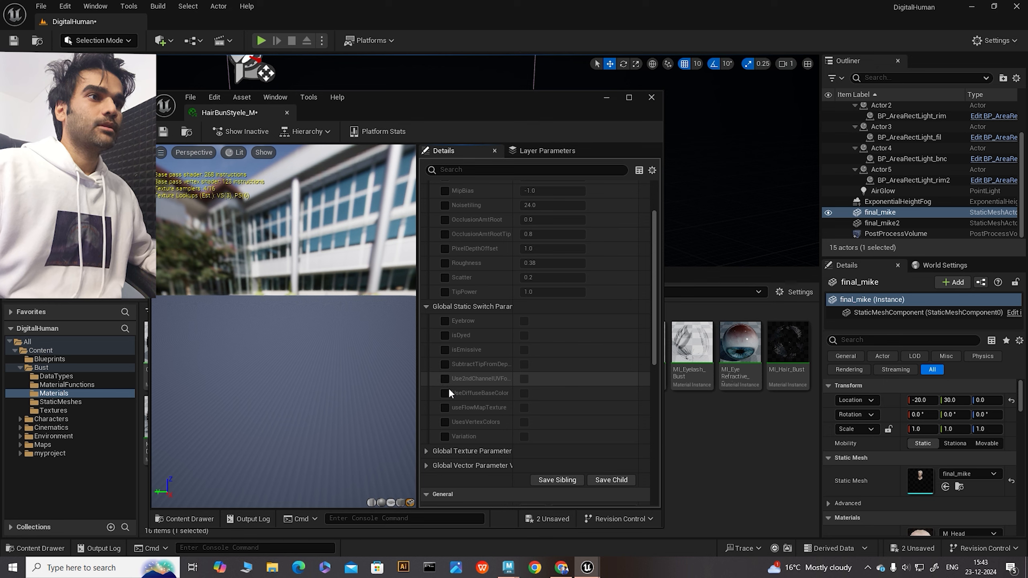
pyautogui.scroll(-2, 445, 426)
pyautogui.click(426, 399)
pyautogui.scroll(-5, 478, 360)
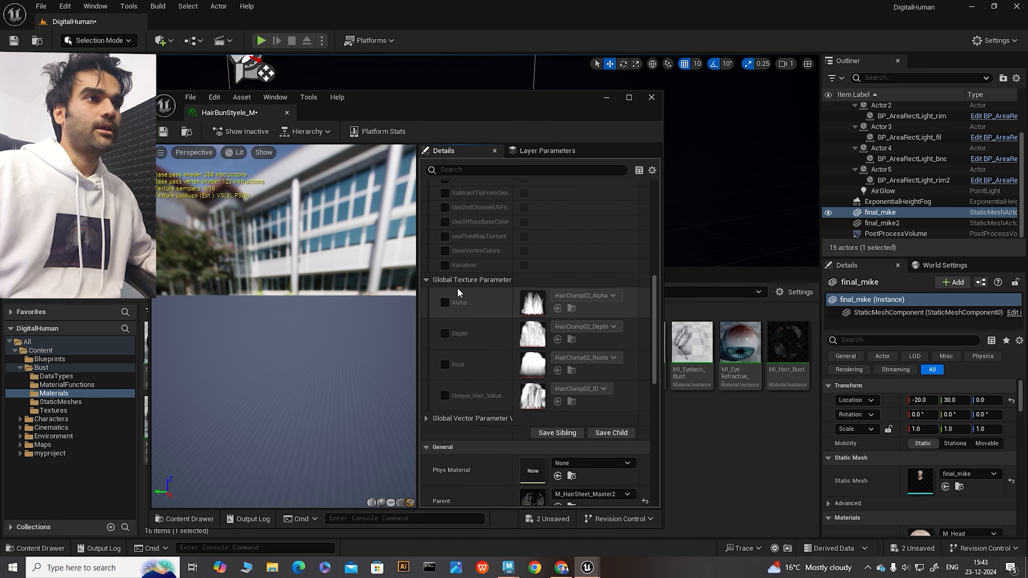
pyautogui.click(441, 302)
pyautogui.click(445, 333)
pyautogui.click(445, 364)
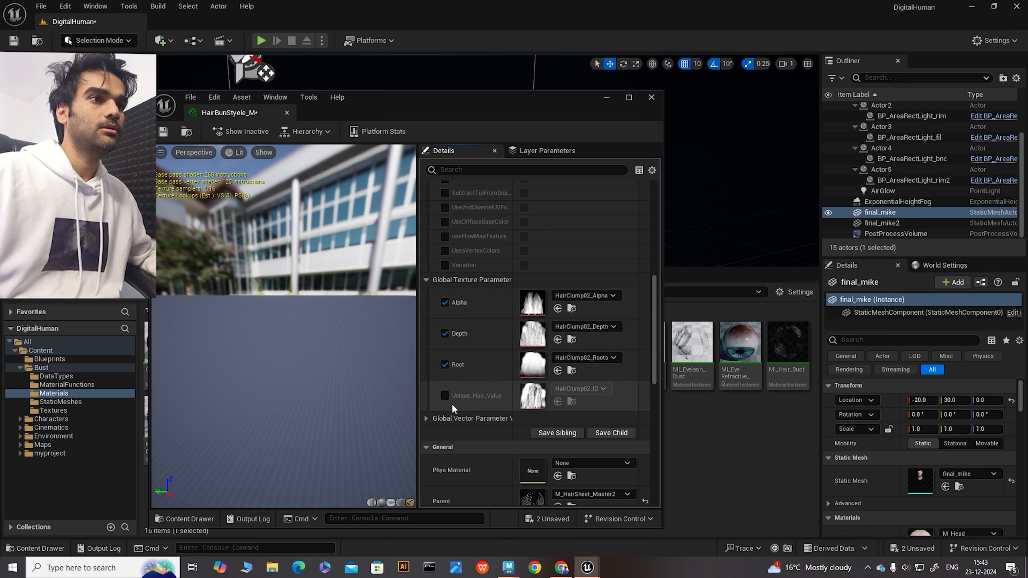
pyautogui.click(442, 397)
# Enable the RootColor, TipColor, TangentB and TangentA global vector parameters
pyautogui.scroll(-2, 493, 331)
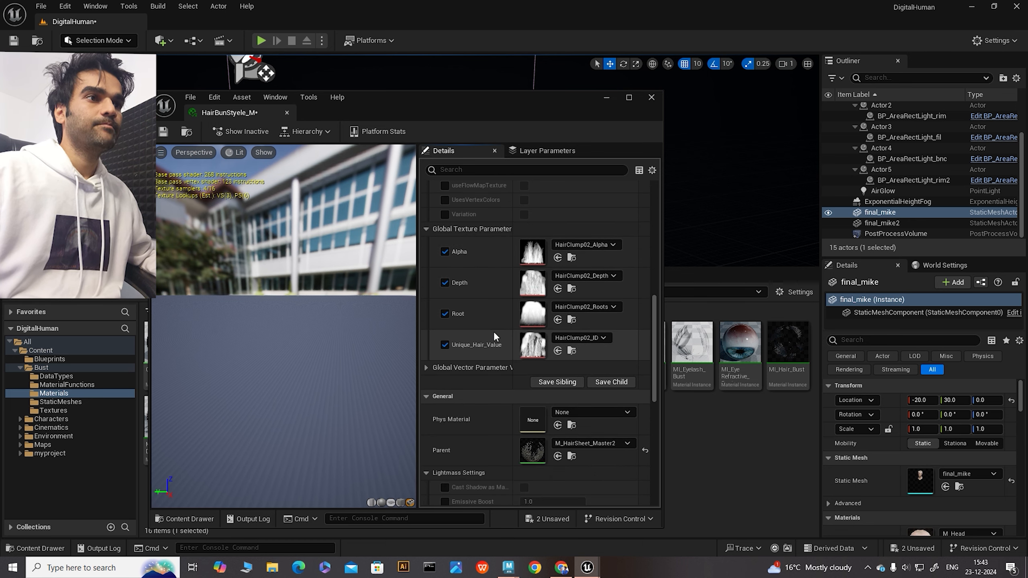
pyautogui.click(427, 367)
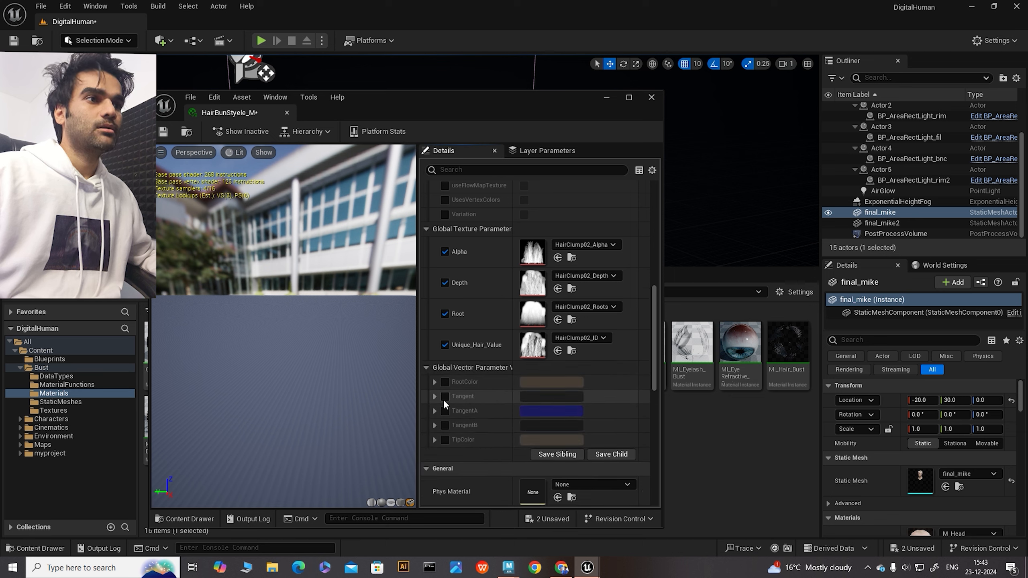
pyautogui.click(445, 382)
pyautogui.click(444, 440)
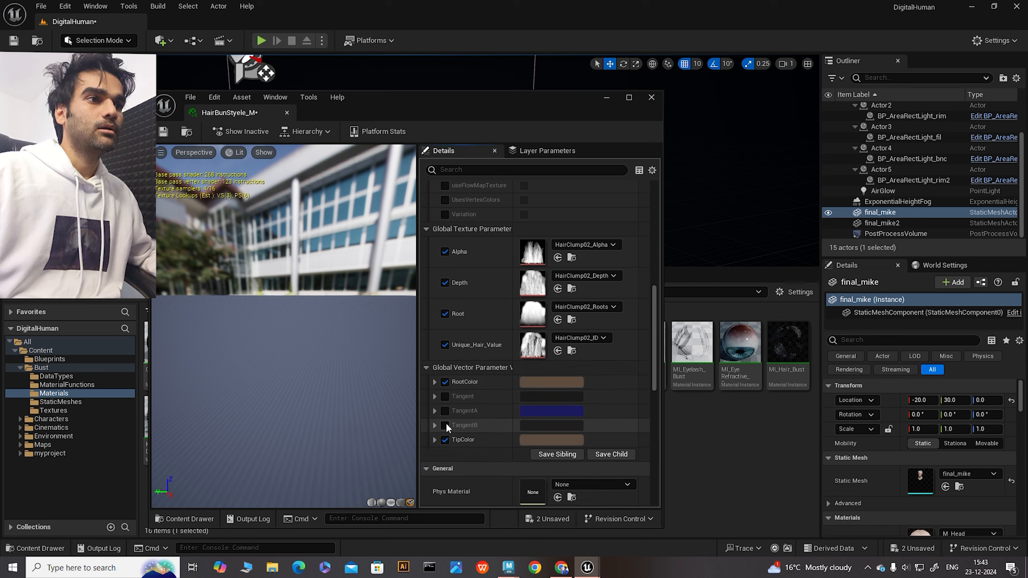
pyautogui.click(445, 425)
pyautogui.click(445, 411)
# Turn on the Variation and UseDiffuseBaseColor static switches and enable the Diffuse texture parameter
pyautogui.scroll(5, 516, 409)
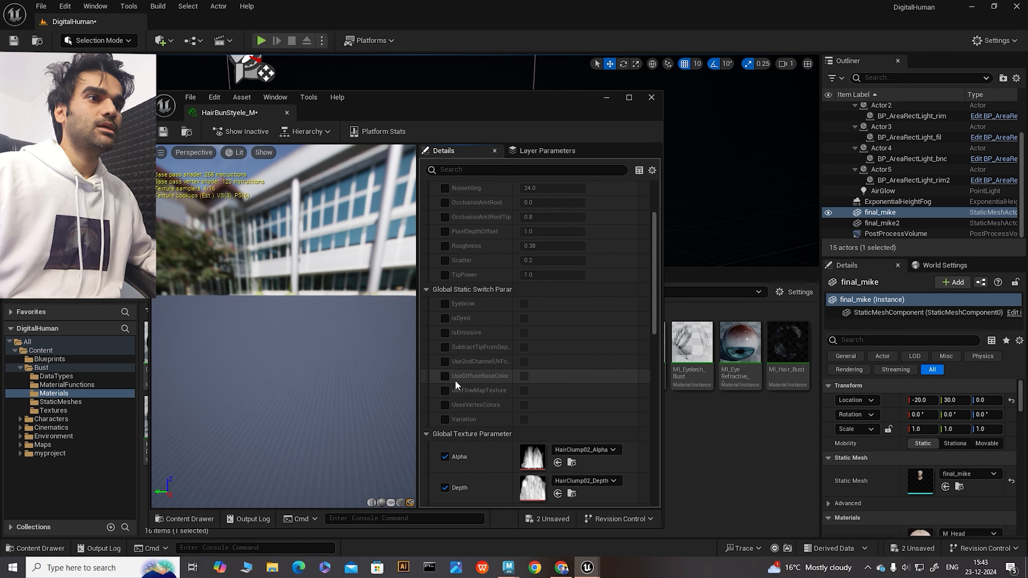
pyautogui.click(445, 419)
pyautogui.click(524, 420)
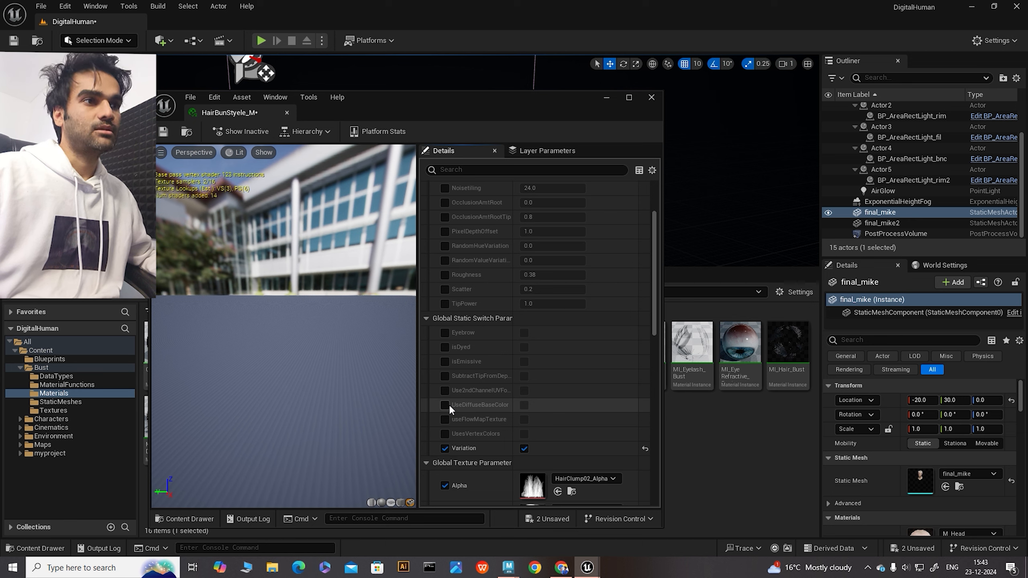
pyautogui.click(523, 404)
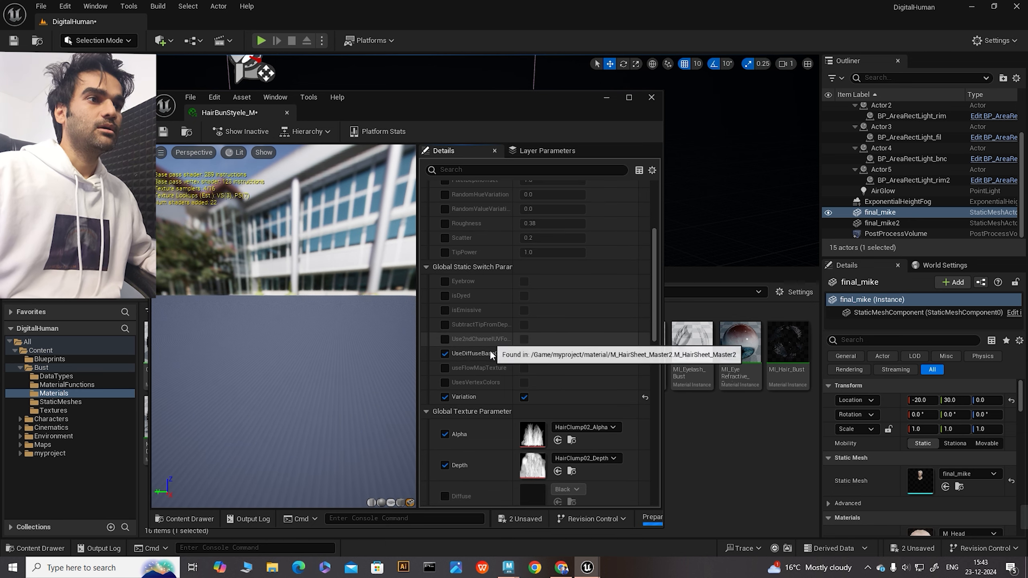
pyautogui.scroll(-3, 490, 348)
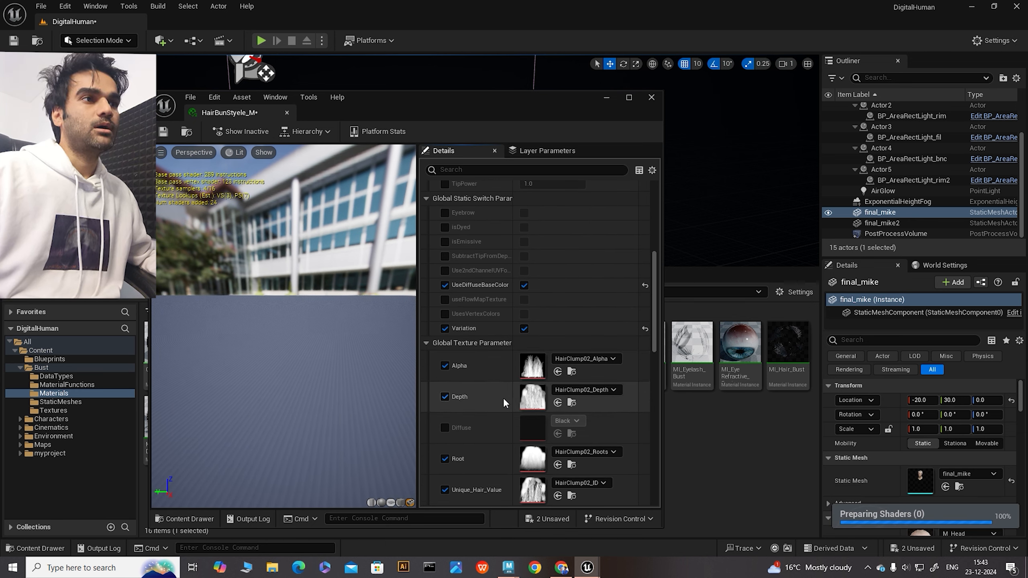
pyautogui.scroll(-1, 478, 396)
pyautogui.click(444, 394)
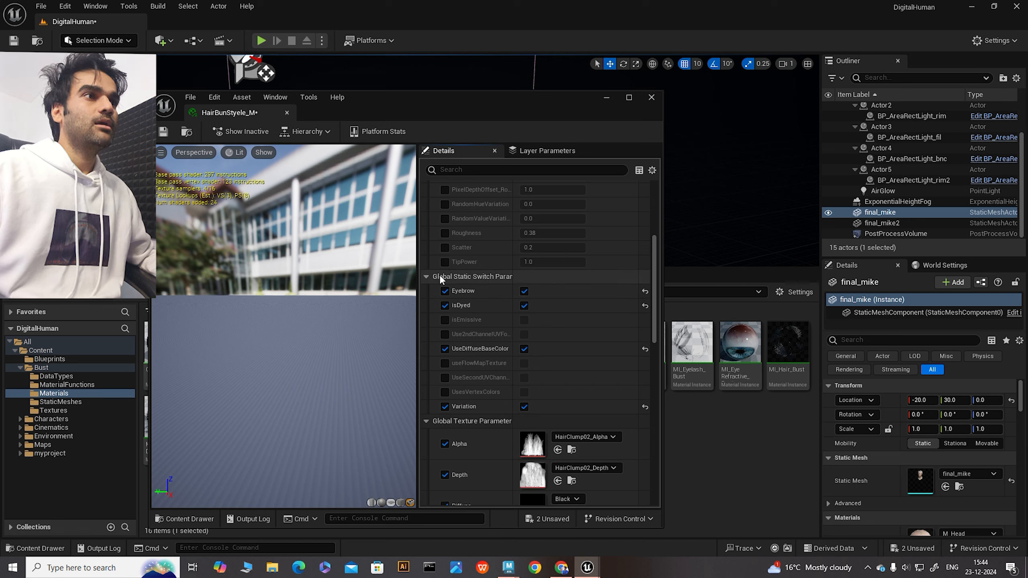
# Turn on the UsesVertexColors and useFlowMapTexture static switches and enable the FlowMapTexture parameter
pyautogui.scroll(-1, 531, 304)
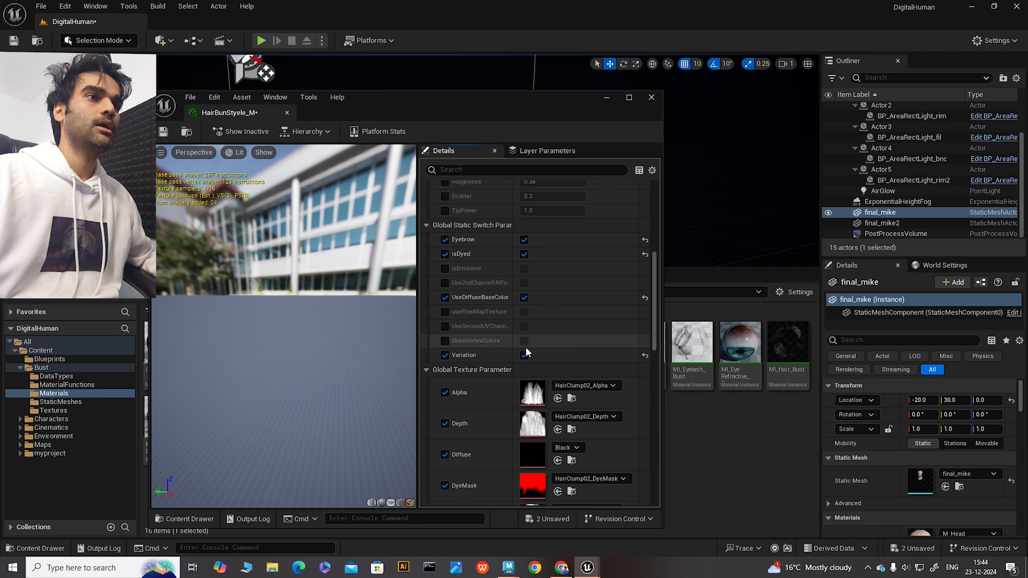
pyautogui.click(445, 341)
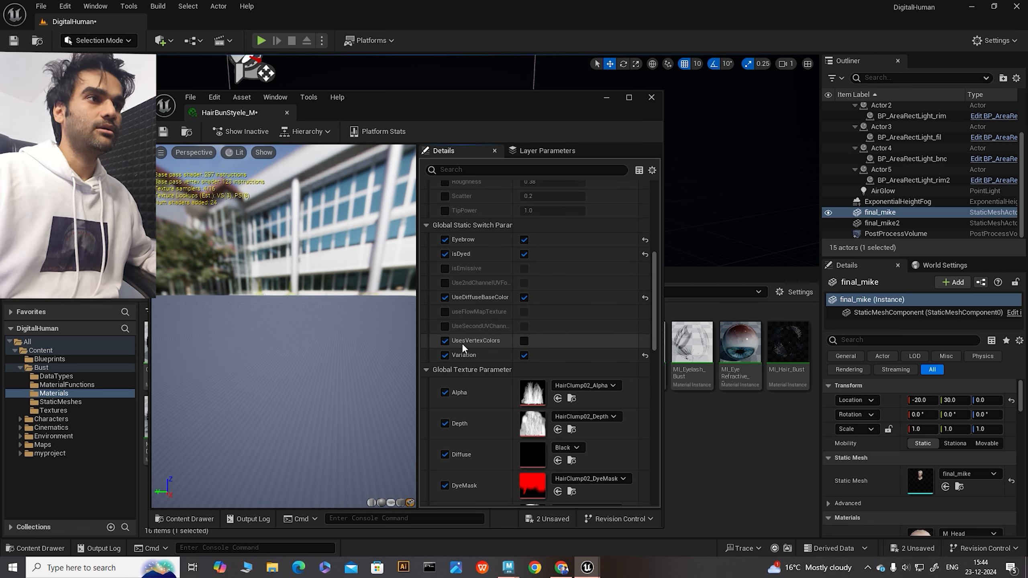
pyautogui.scroll(-1, 625, 323)
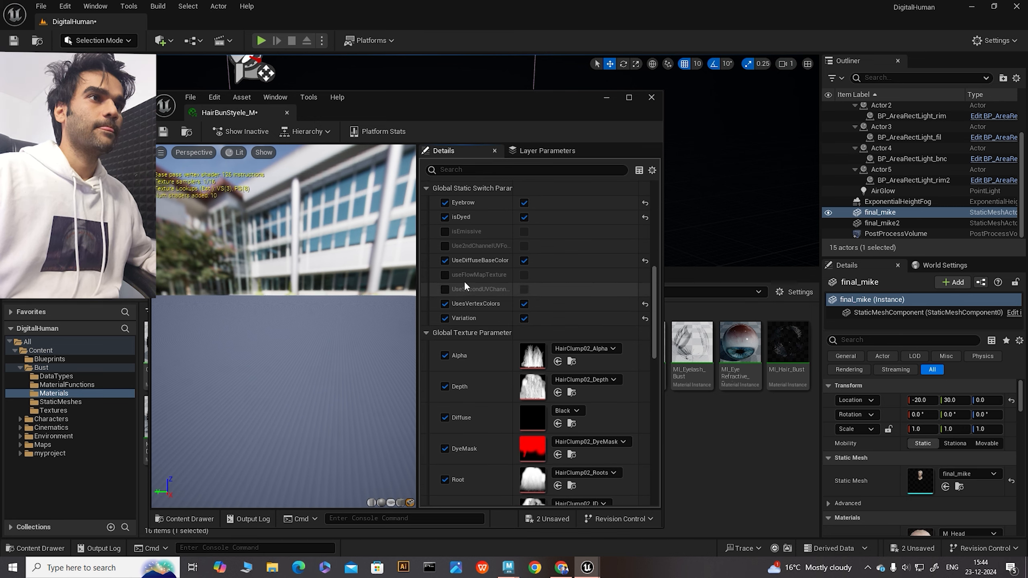
pyautogui.click(524, 275)
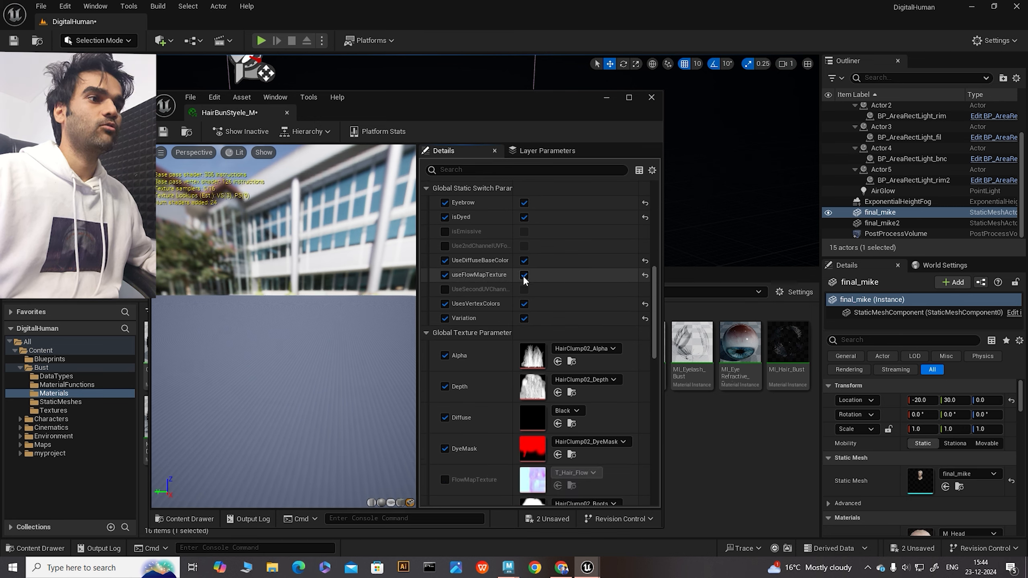
pyautogui.scroll(-2, 482, 352)
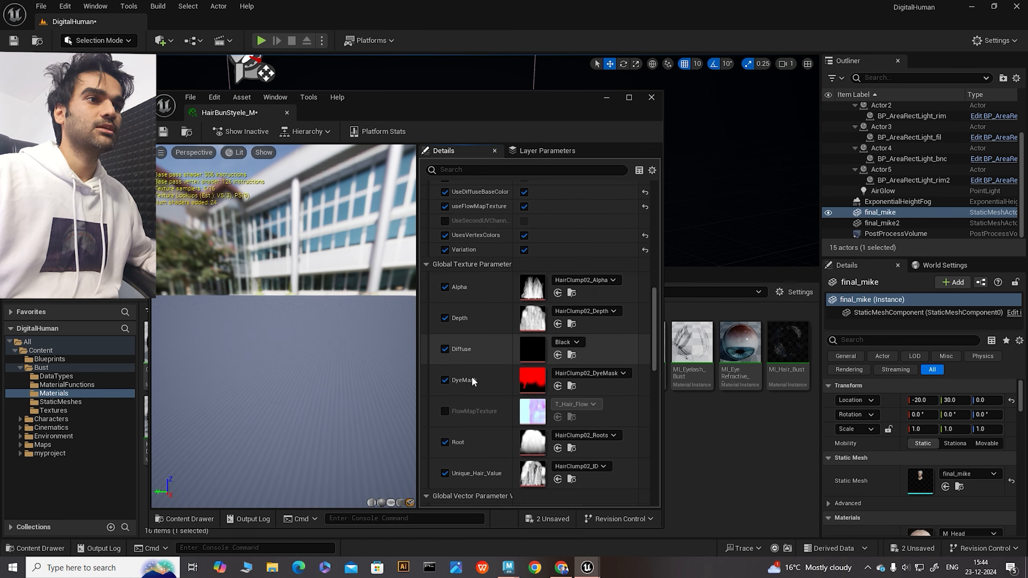
pyautogui.click(445, 411)
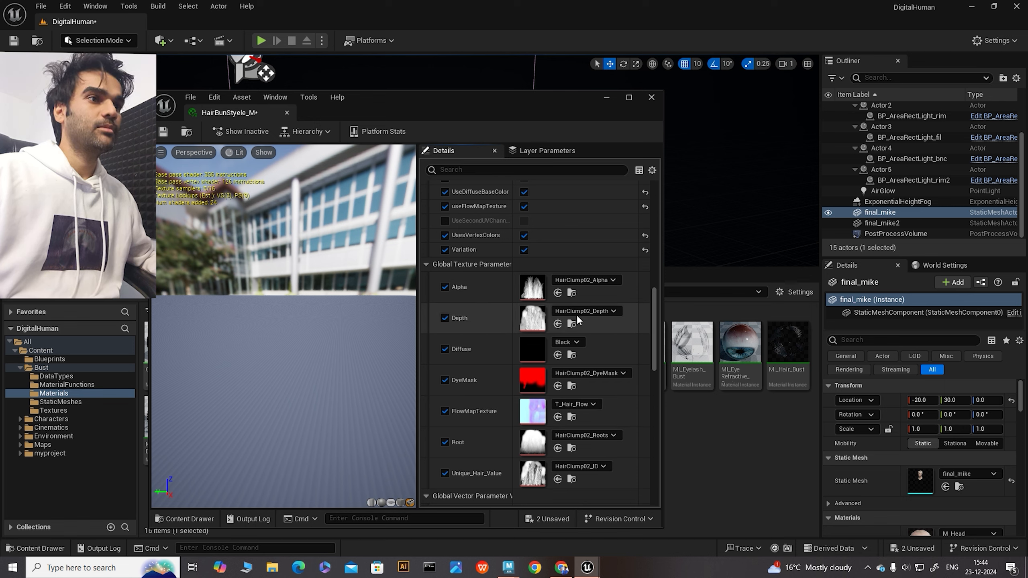
# Enable the Brightness, VertexColorStrength, Roughness, Scatter, DyeRoughness and DyeScatter scalar parameters, and close the HairBunStyele_M instance
pyautogui.scroll(1, 529, 434)
pyautogui.scroll(9, 482, 410)
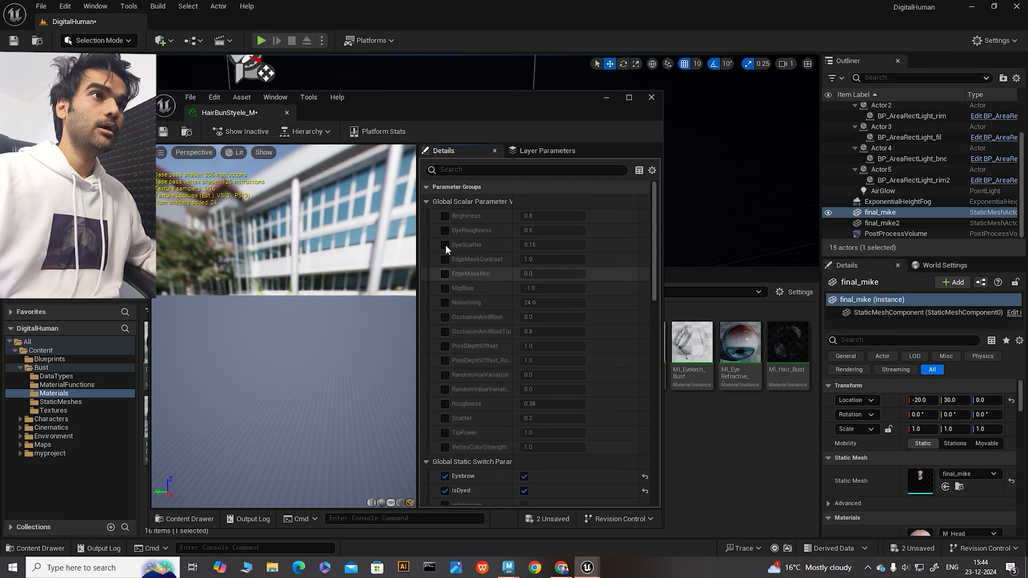
pyautogui.click(444, 216)
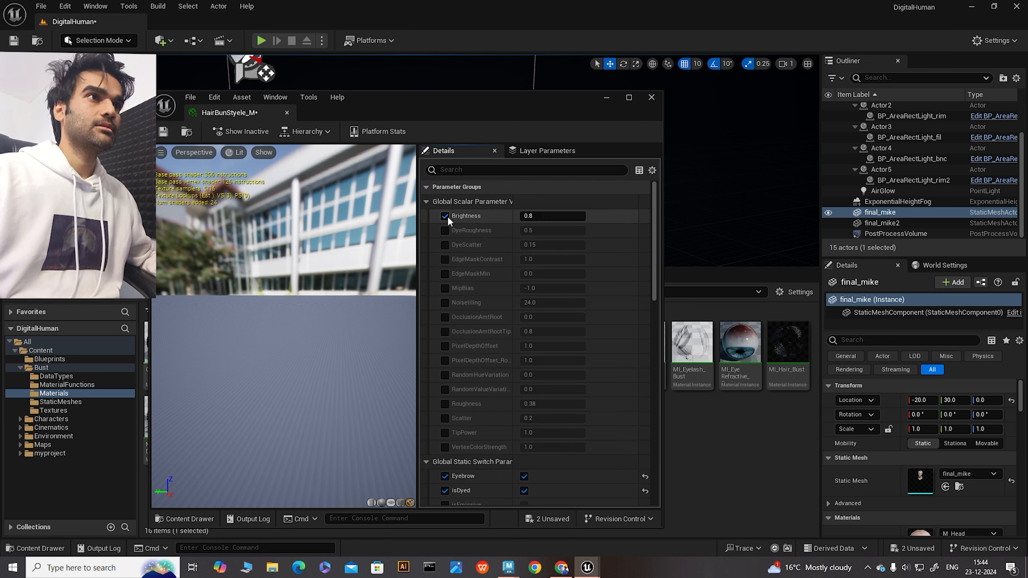
pyautogui.click(445, 447)
pyautogui.click(445, 404)
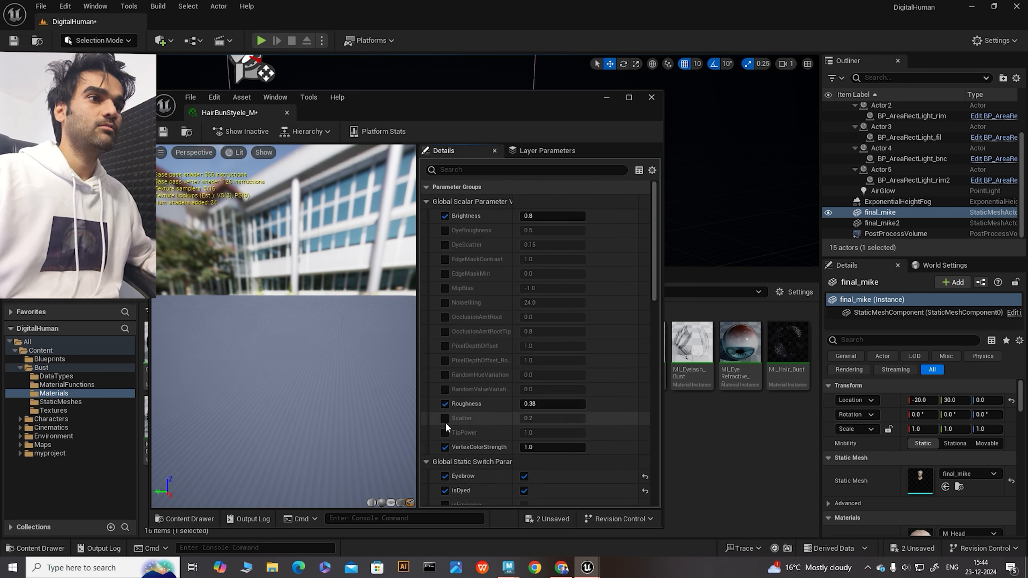
pyautogui.click(445, 418)
pyautogui.click(445, 230)
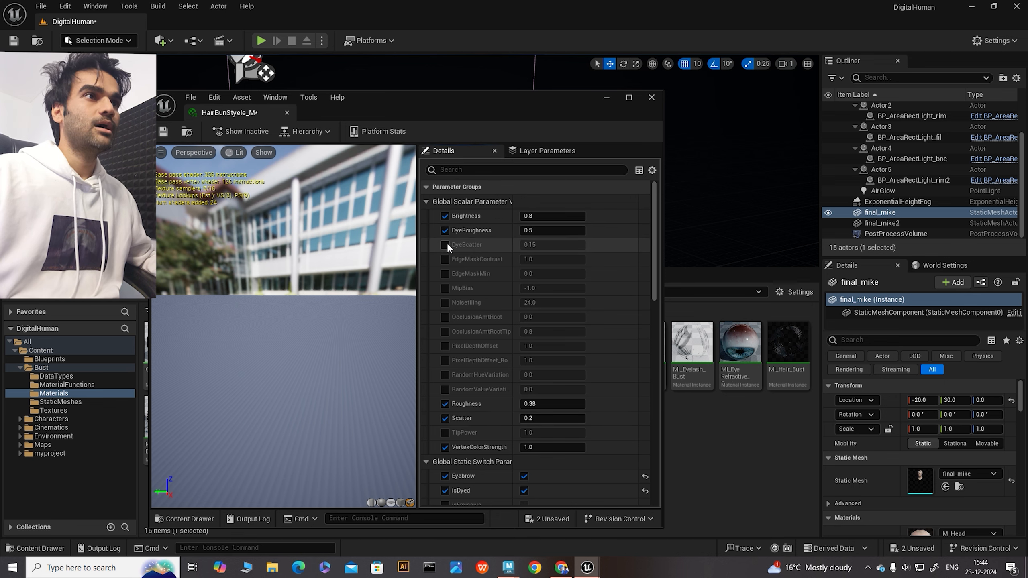
pyautogui.click(445, 244)
pyautogui.moveTo(487, 93); pyautogui.dragTo(698, 95)
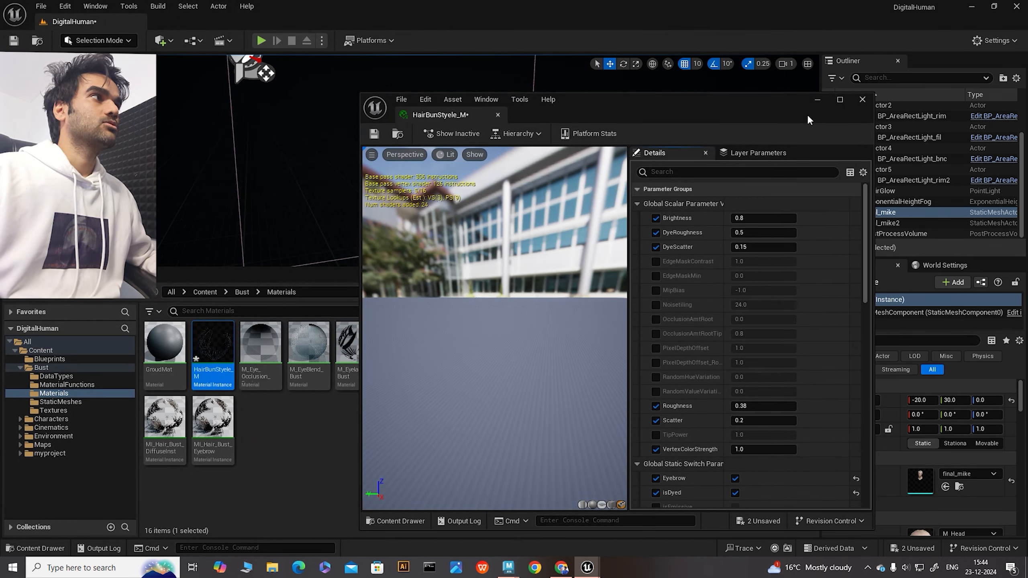
pyautogui.click(862, 99)
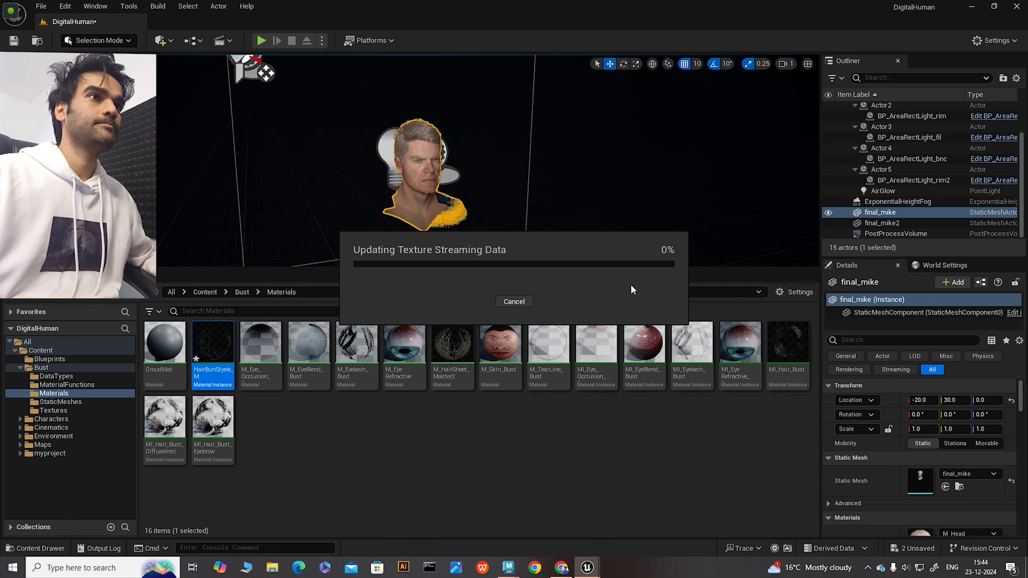
# Create a folder named Hair_BunStye directly under the project's Content folder
pyautogui.click(205, 292)
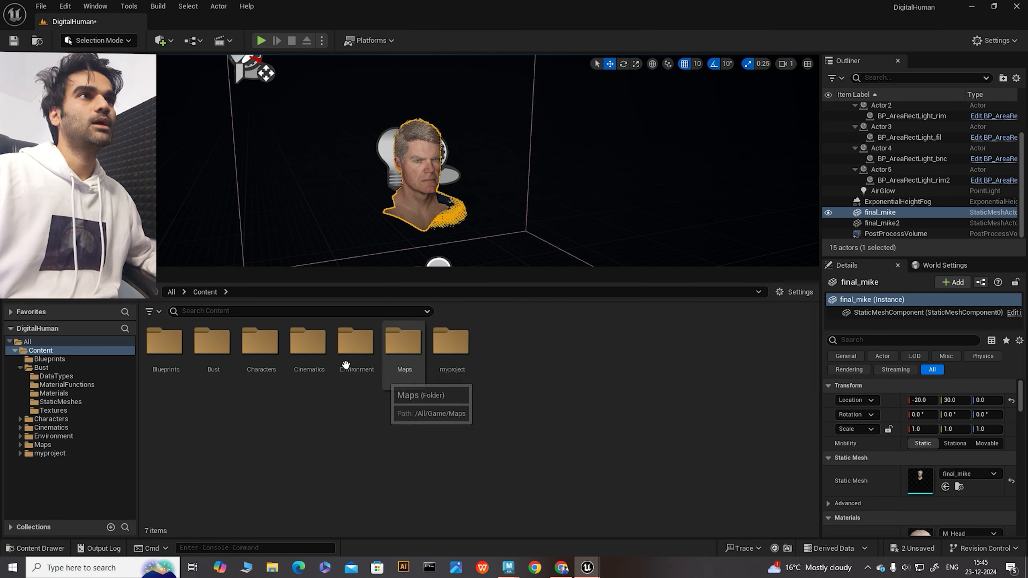
pyautogui.rightClick(503, 354)
pyautogui.click(479, 359)
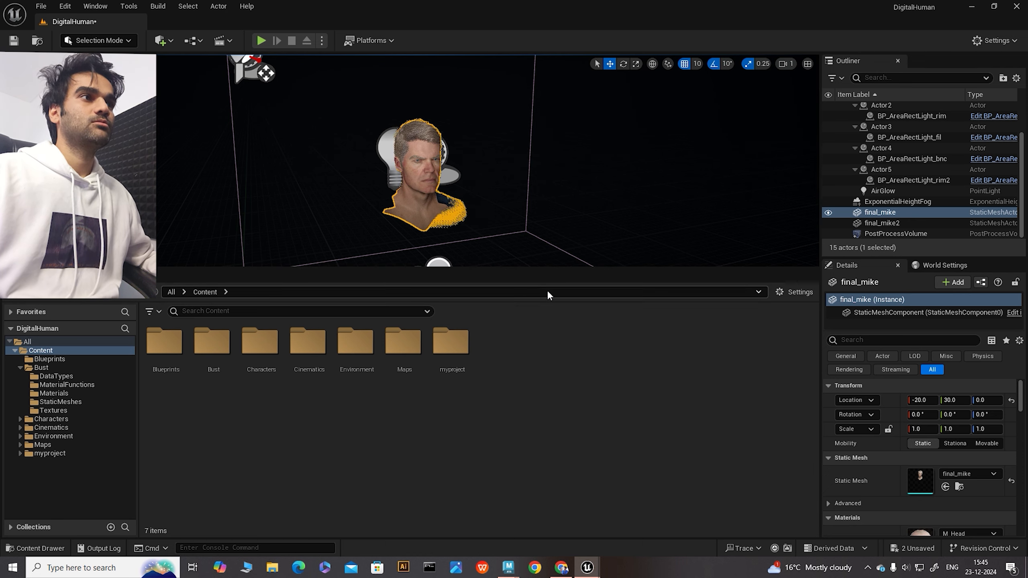
pyautogui.moveTo(576, 278); pyautogui.dragTo(577, 339)
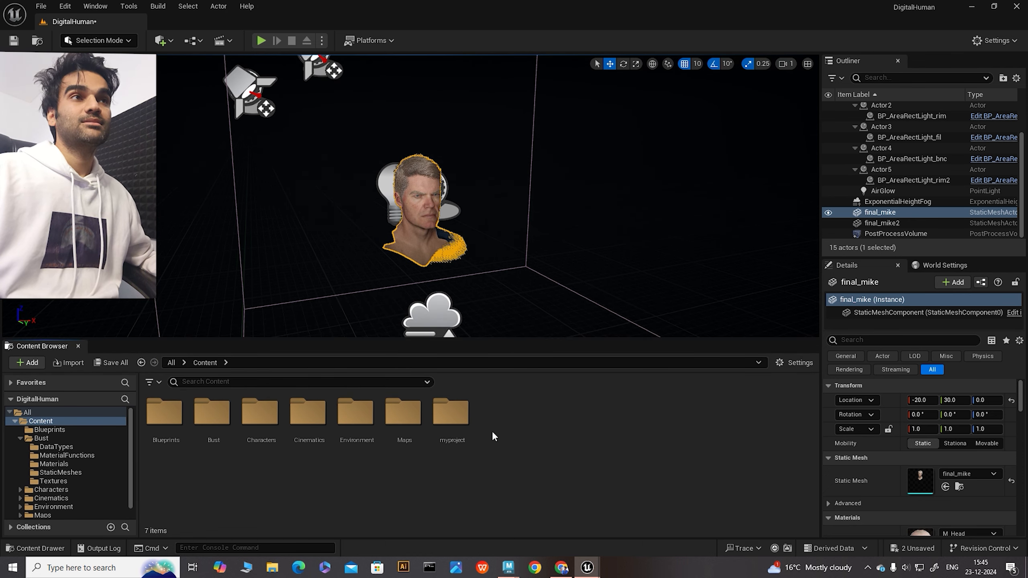
pyautogui.rightClick(510, 414)
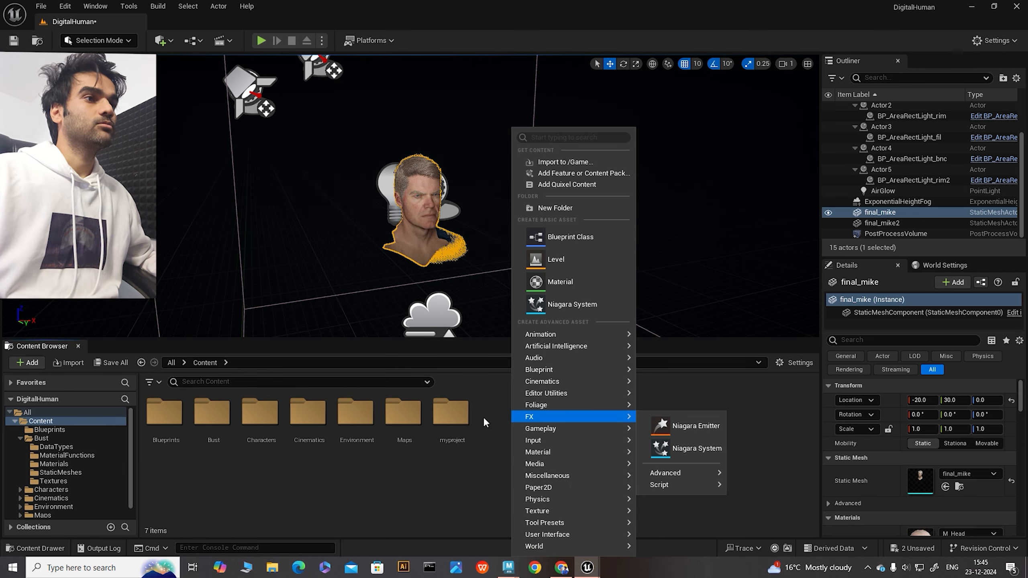
pyautogui.click(508, 433)
pyautogui.rightClick(507, 424)
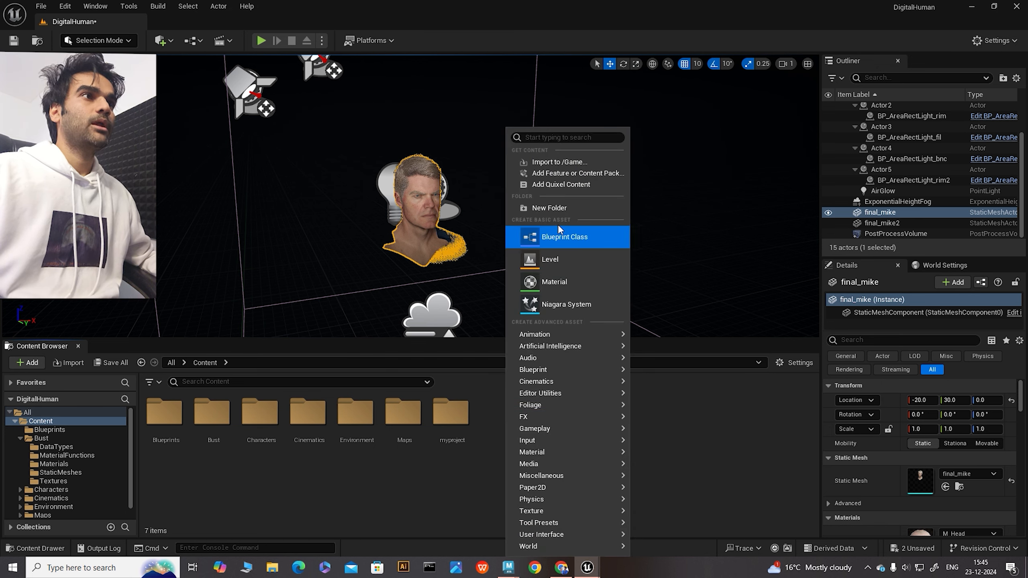
pyautogui.click(562, 209)
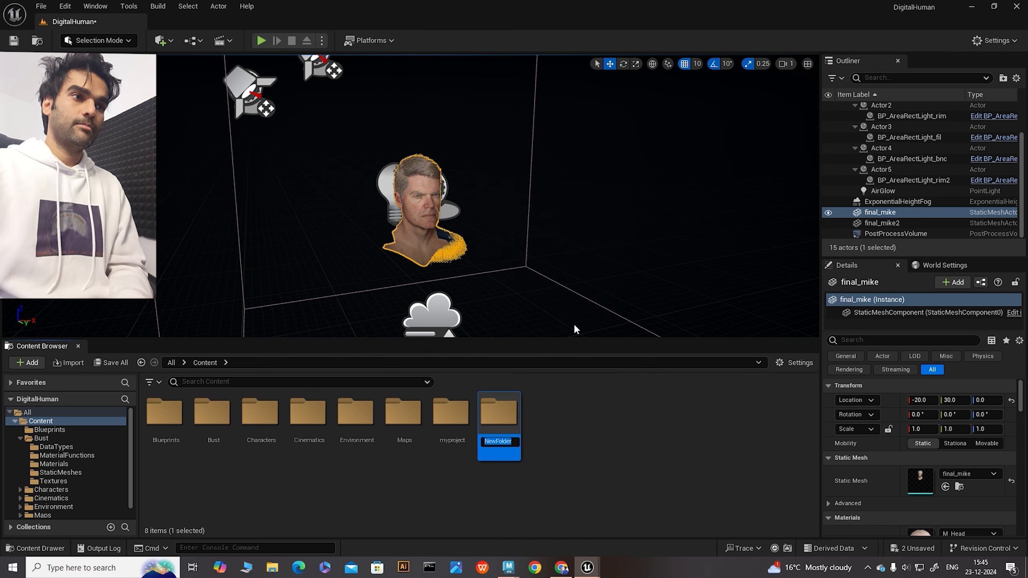
pyautogui.write('Hair')
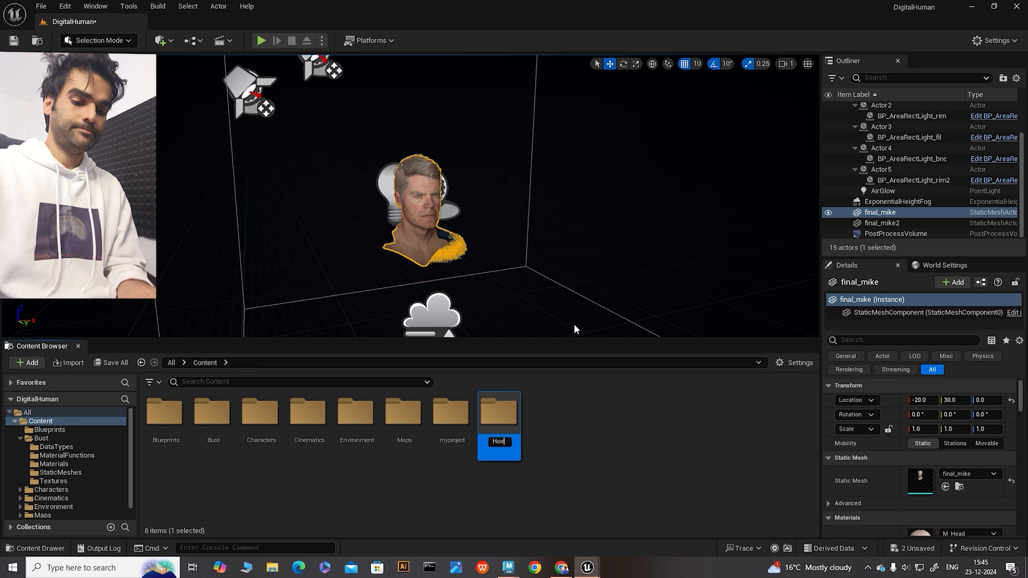
pyautogui.write('_Bun')
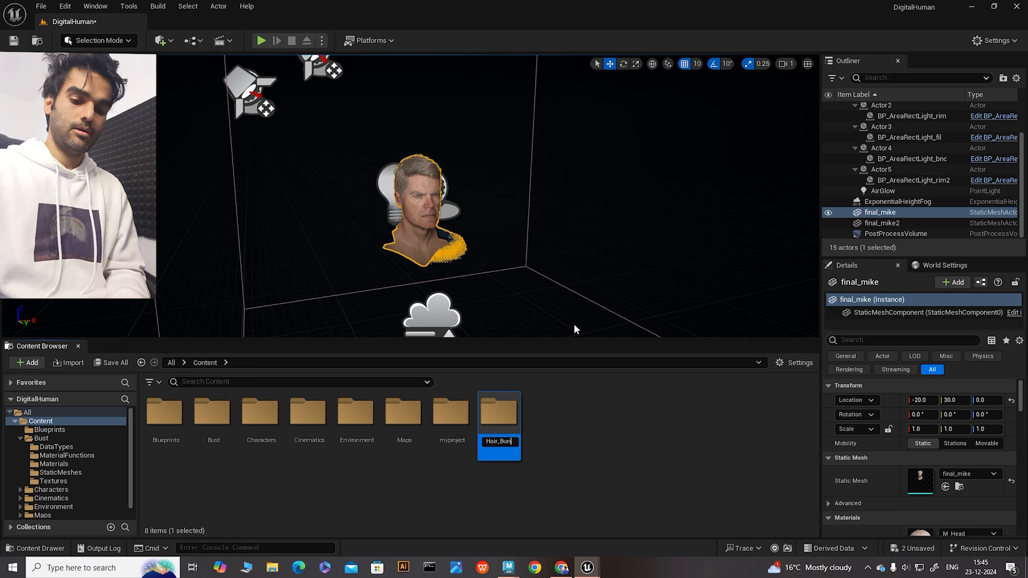
pyautogui.write('St')
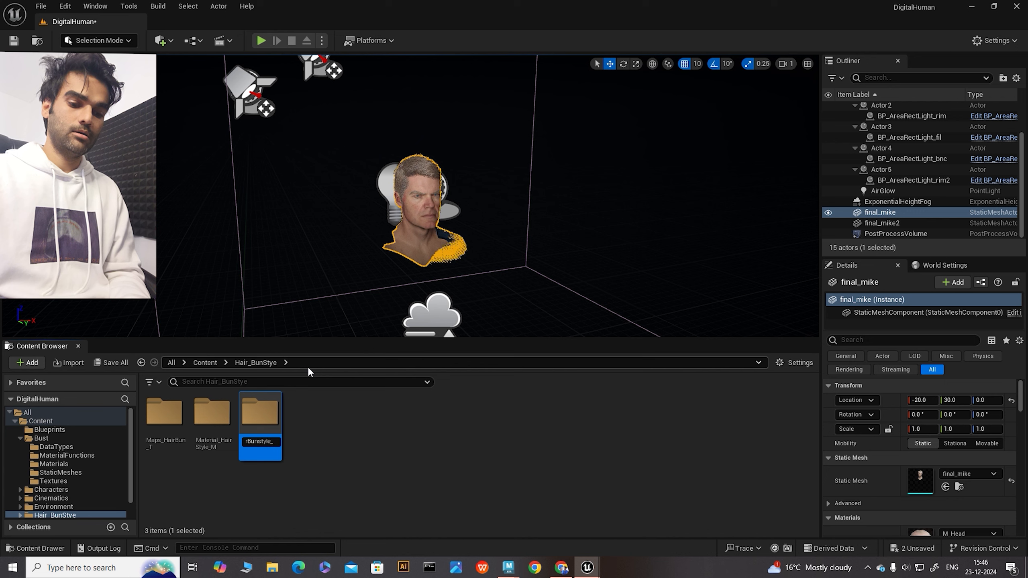
# Name the third folder inside Hair_BunStye as Mesh_HairBunstyle_OBJ
pyautogui.write('FB')
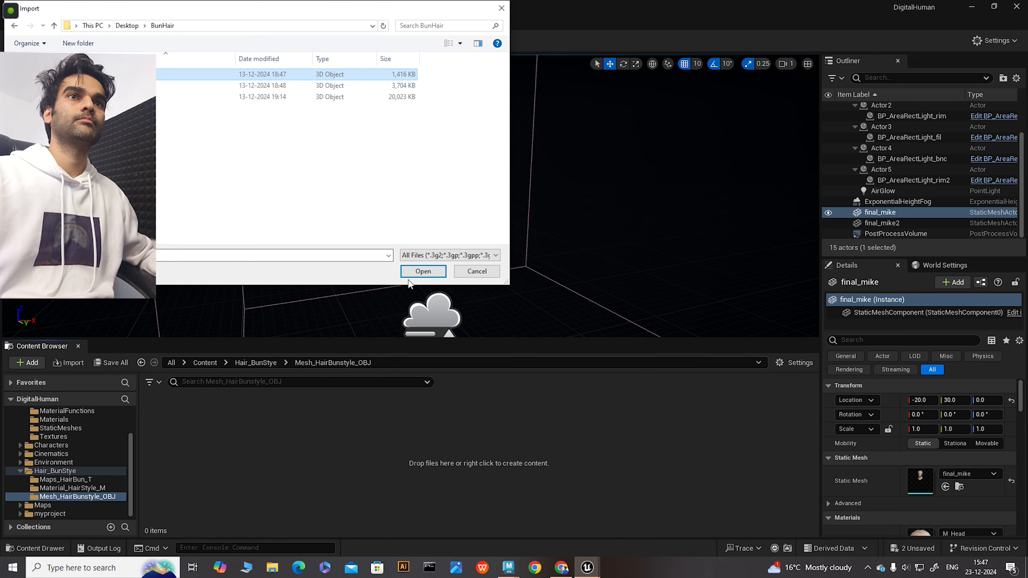
# Import the bunhair mesh into the Mesh_HairBunstyle_OBJ folder with the offered FBX import options
pyautogui.click(432, 272)
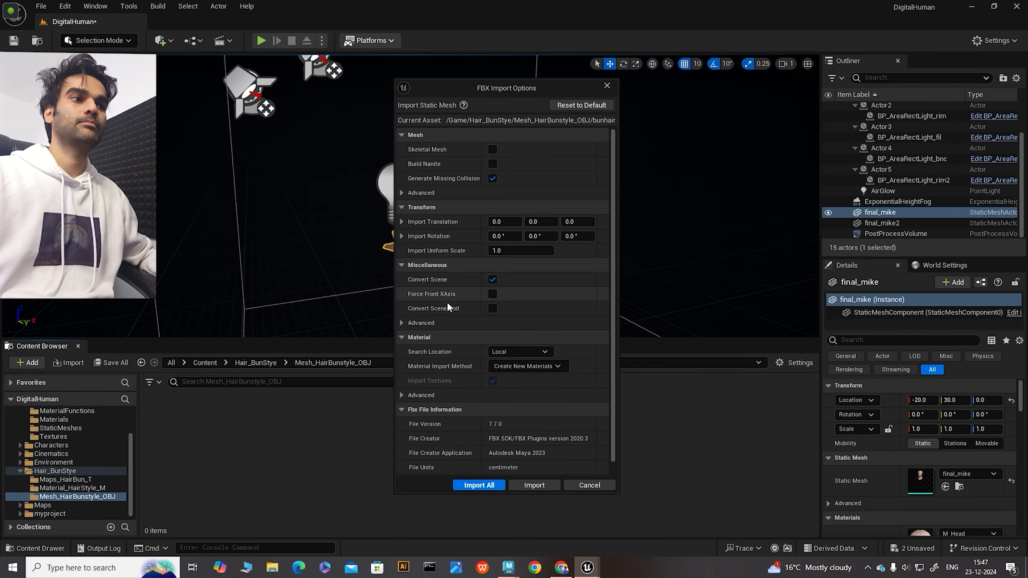
pyautogui.click(533, 485)
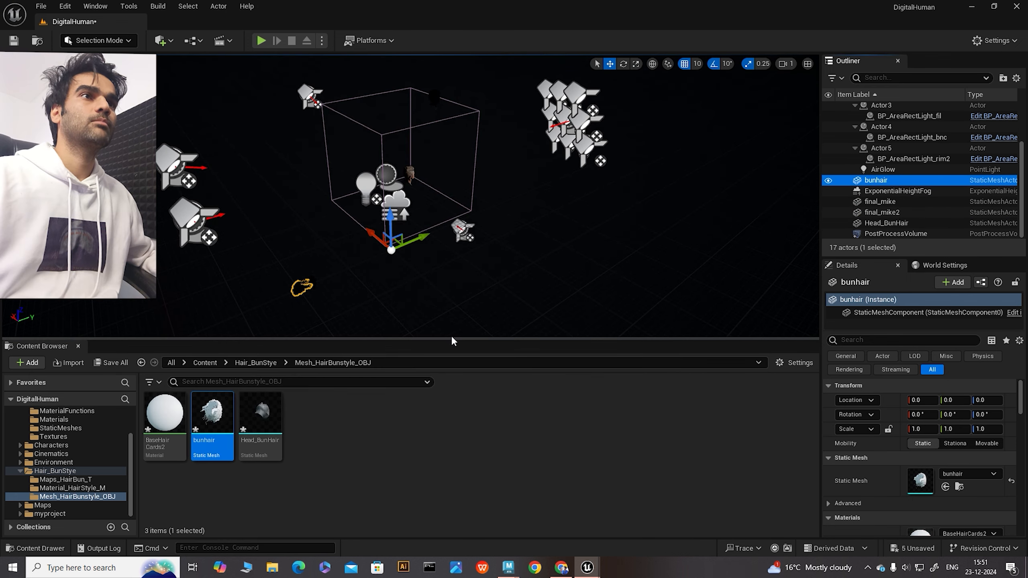
# Set the X rotation of both the bunhair and Head_BunHair actors to 90°
pyautogui.press('e')
pyautogui.keyDown('alt'); pyautogui.moveTo(525, 264); pyautogui.dragTo(543, 229); pyautogui.keyUp('alt')
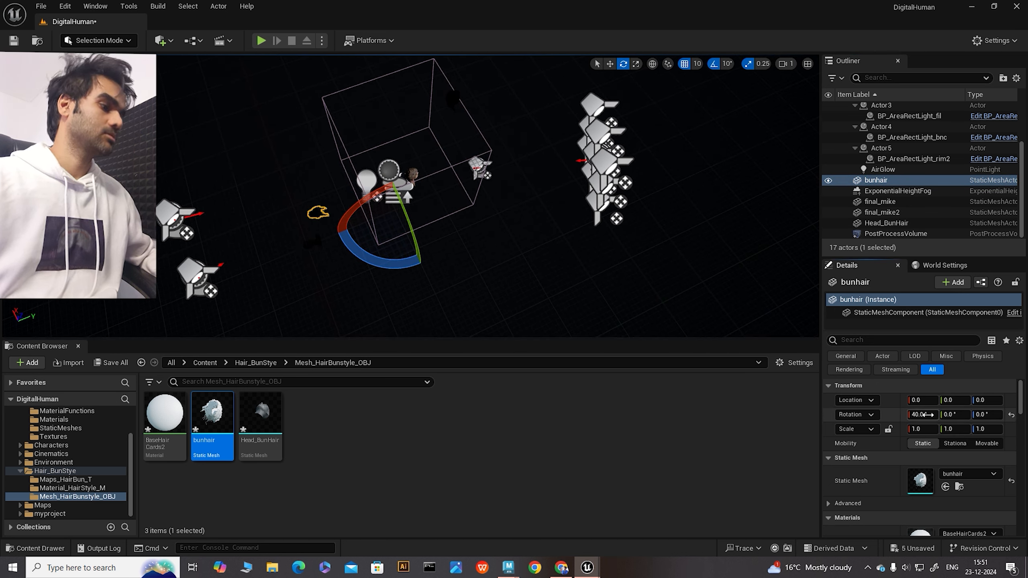
pyautogui.click(928, 414)
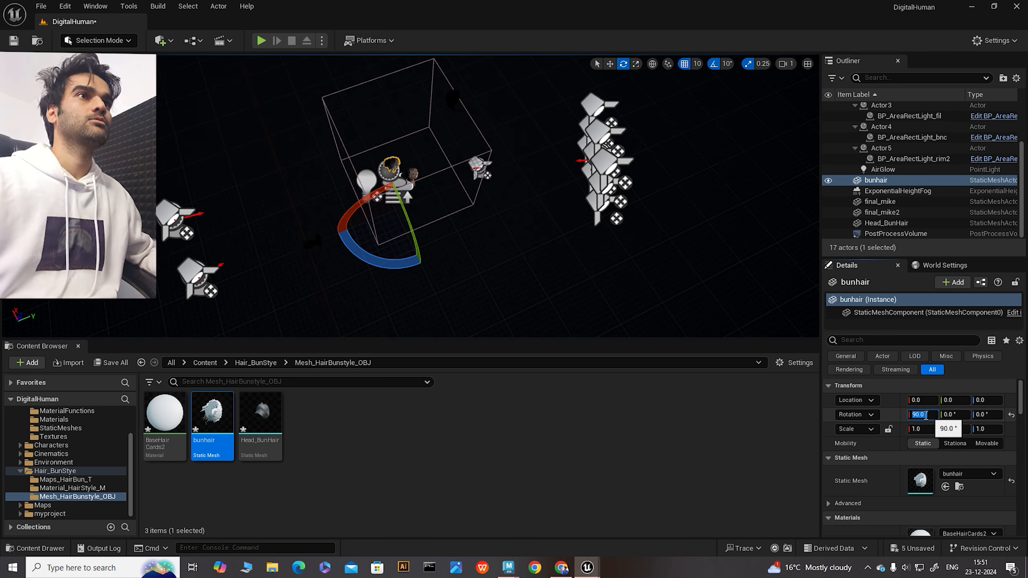
pyautogui.click(903, 223)
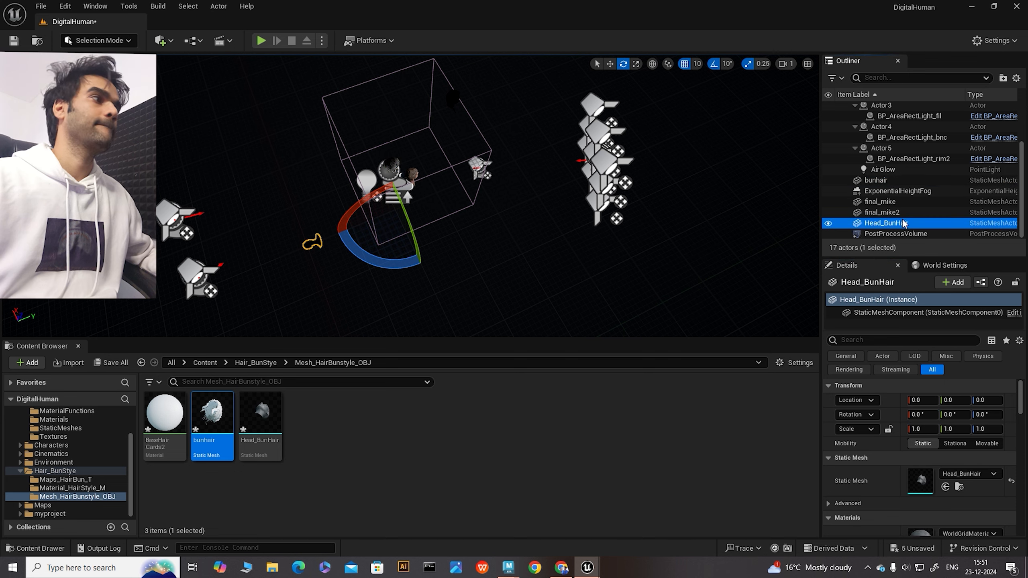
pyautogui.click(922, 415)
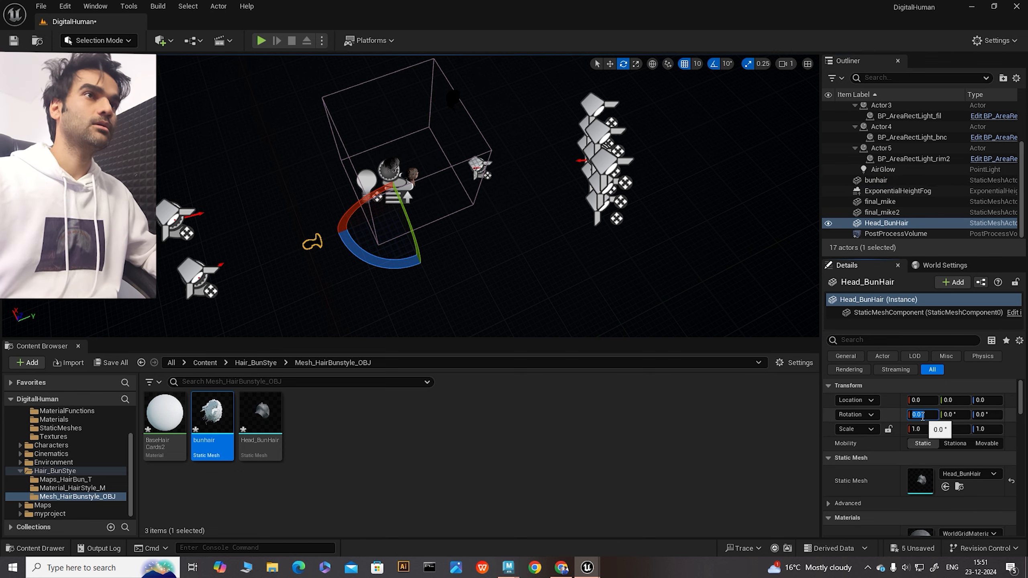
pyautogui.keyDown('alt'); pyautogui.moveTo(485, 227); pyautogui.dragTo(356, 184); pyautogui.keyUp('alt')
pyautogui.keyDown('alt'); pyautogui.moveTo(485, 202); pyautogui.dragTo(575, 194, button='right'); pyautogui.keyUp('alt')
pyautogui.keyDown('alt'); pyautogui.moveTo(494, 170); pyautogui.dragTo(506, 172); pyautogui.keyUp('alt')
pyautogui.keyDown('alt'); pyautogui.moveTo(506, 172); pyautogui.dragTo(404, 182, button='right'); pyautogui.keyUp('alt')
pyautogui.keyDown('alt'); pyautogui.moveTo(497, 166); pyautogui.dragTo(527, 197, button='middle'); pyautogui.keyUp('alt')
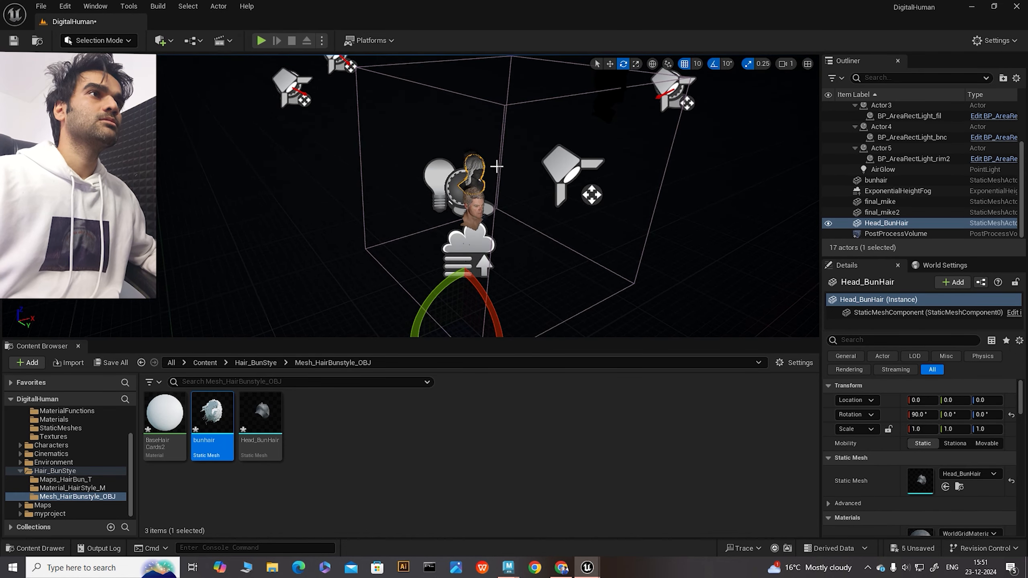
# Select the bunhair and Head_BunHair actors together and move them as one to a new position in the level
pyautogui.click(479, 177)
pyautogui.keyDown('ctrl'); pyautogui.click(478, 197); pyautogui.keyUp('ctrl')
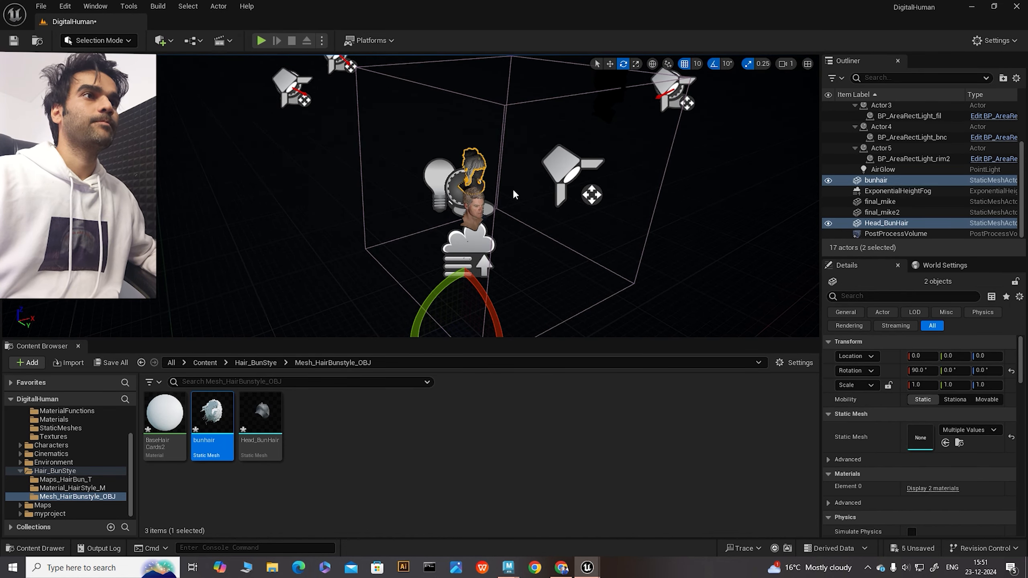
pyautogui.press('w')
pyautogui.moveTo(463, 283); pyautogui.dragTo(466, 307)
pyautogui.keyDown('alt'); pyautogui.moveTo(525, 282); pyautogui.dragTo(459, 285); pyautogui.keyUp('alt')
pyautogui.scroll(-4, 571, 300)
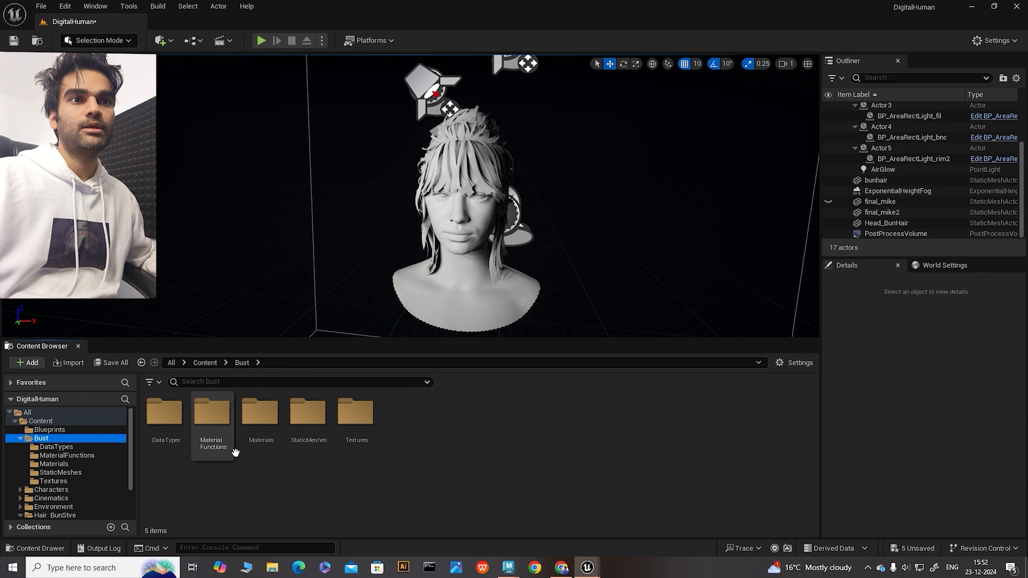
# Move the HairBunStyele_M material instance from Bust/Materials into the Material_HairStyle_M folder of Hair_BunStye
pyautogui.doubleClick(220, 419)
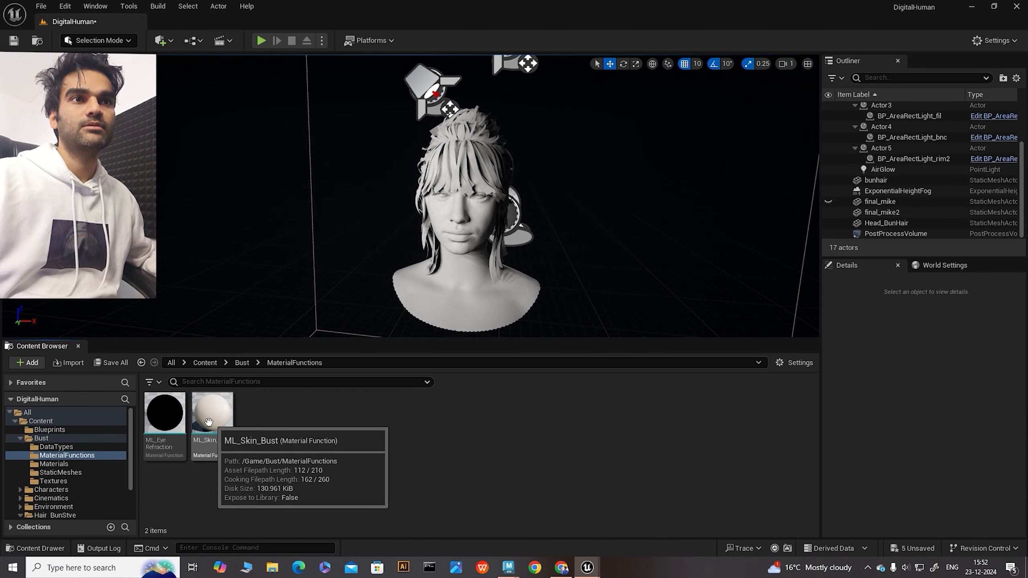
pyautogui.click(240, 363)
pyautogui.doubleClick(260, 414)
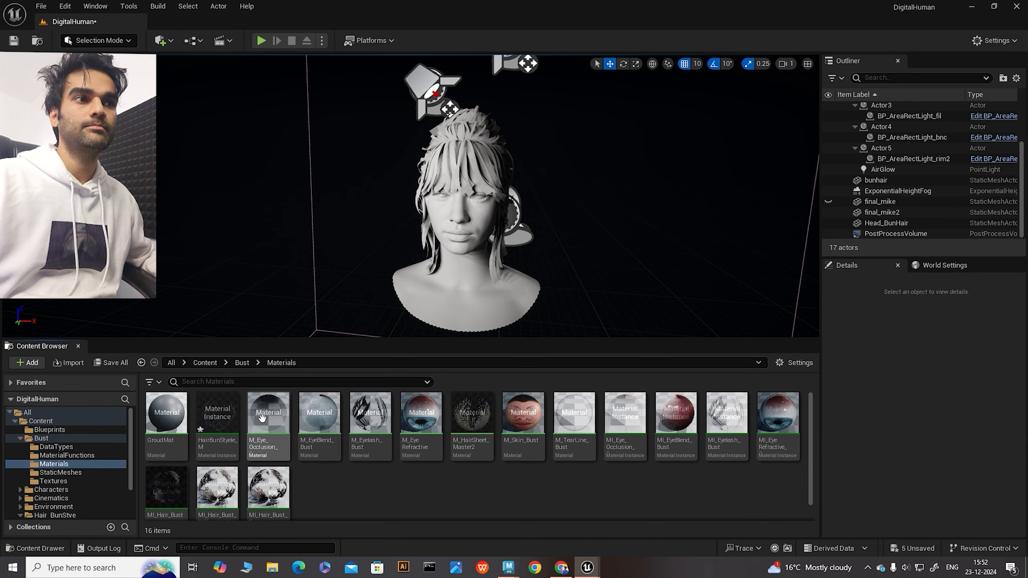
pyautogui.click(472, 421)
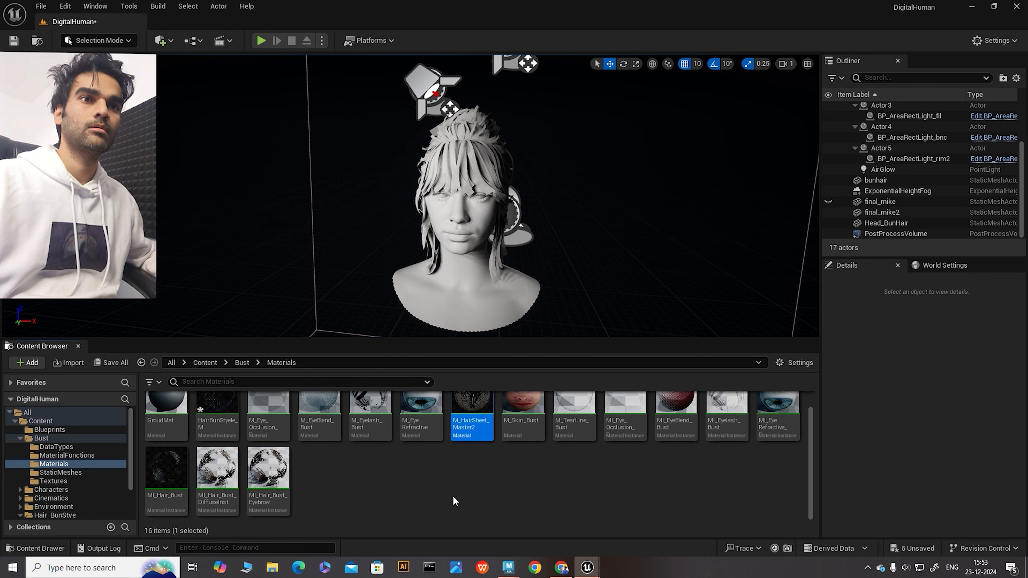
pyautogui.click(218, 411)
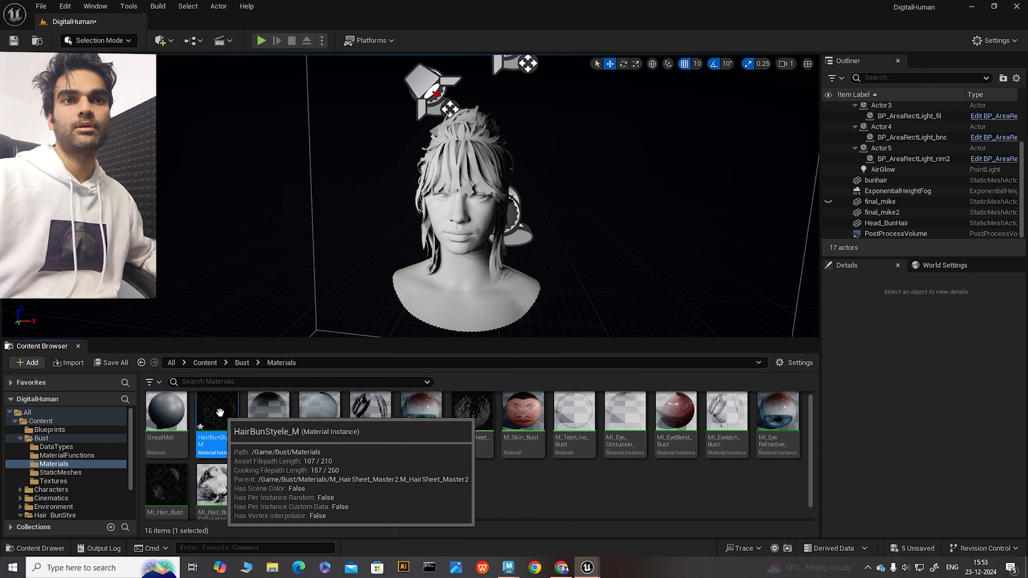
pyautogui.scroll(-2, 78, 453)
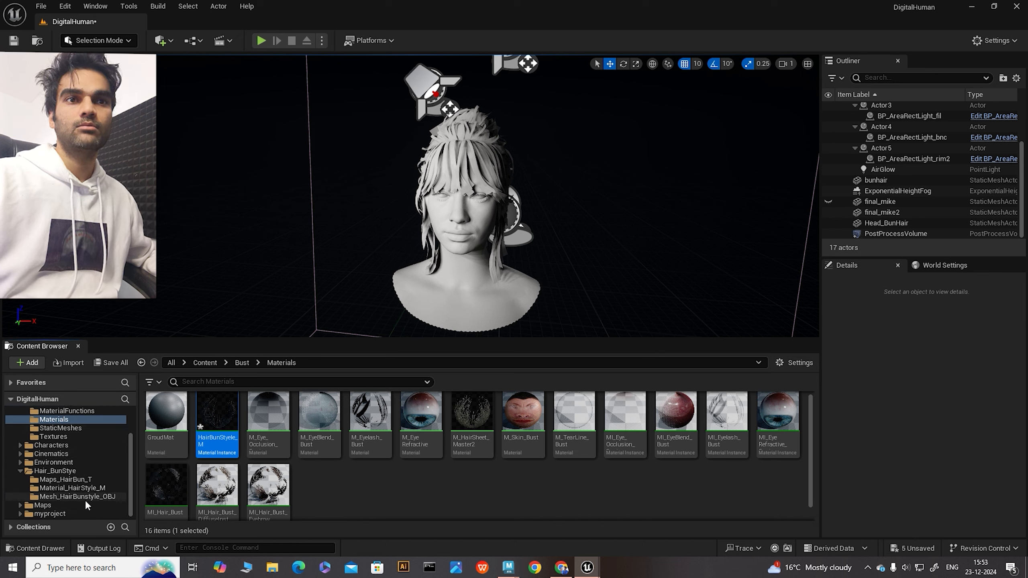
pyautogui.moveTo(217, 411)
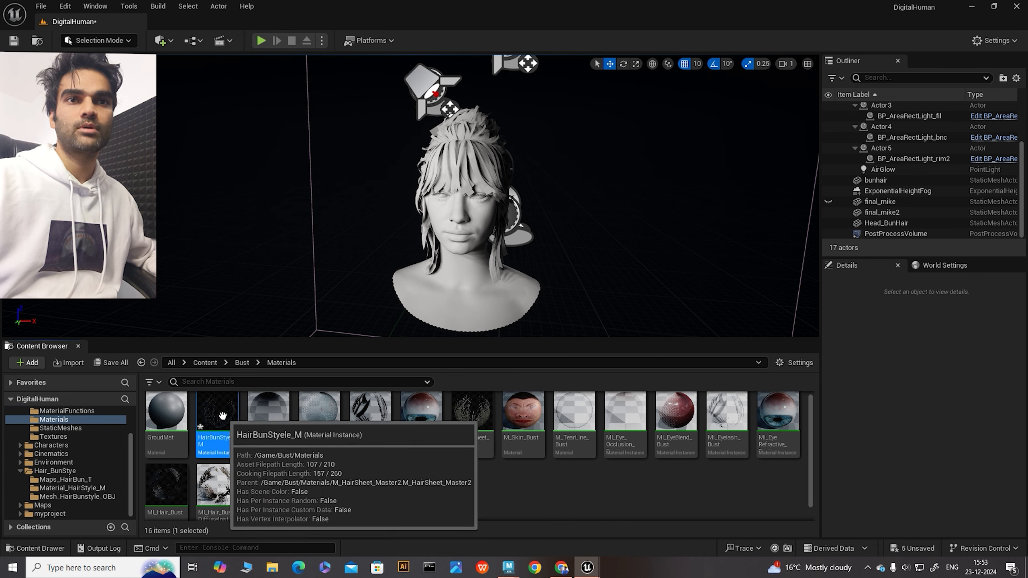
pyautogui.moveTo(217, 411); pyautogui.dragTo(57, 489)
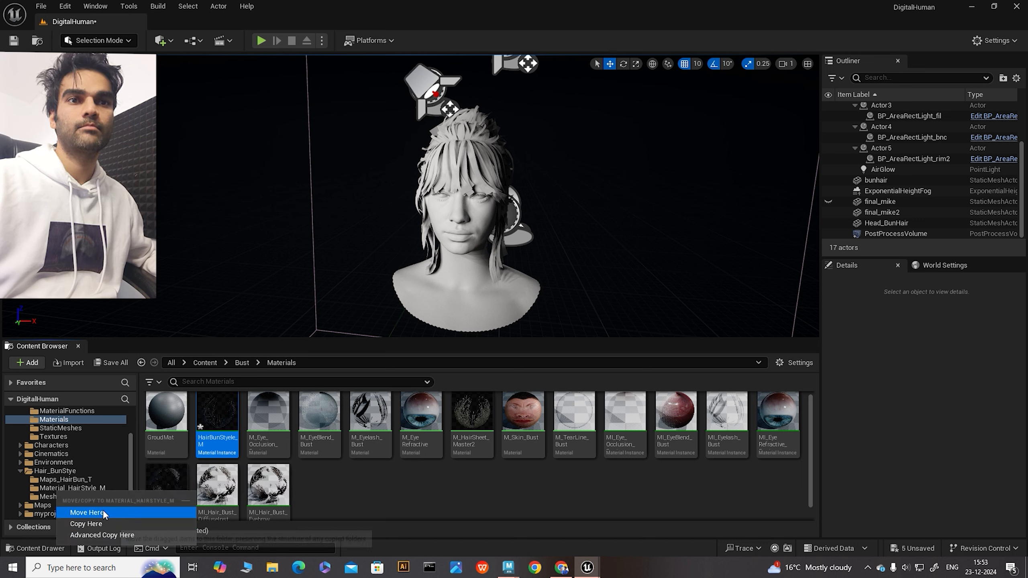
pyautogui.click(86, 513)
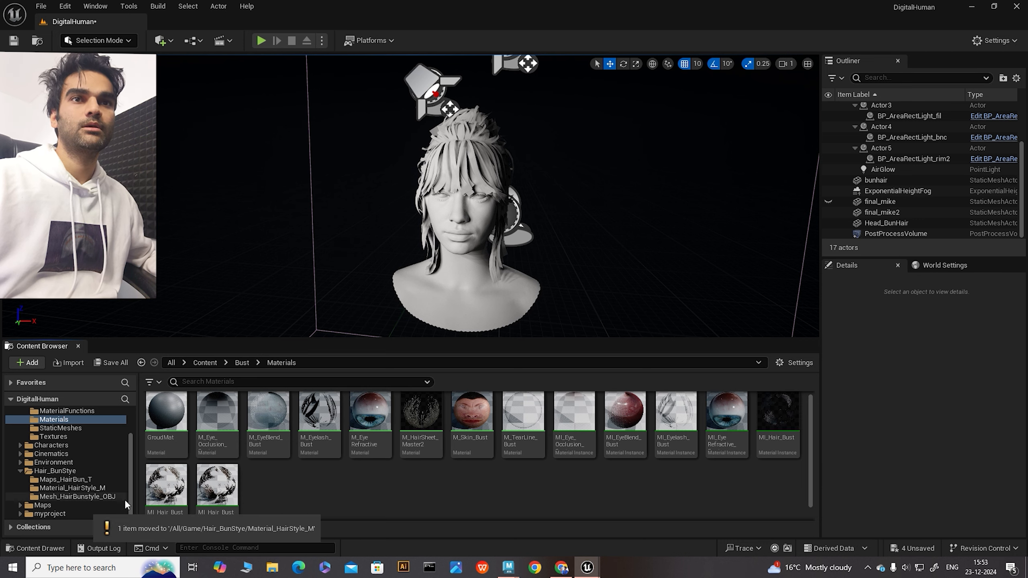
# Apply HairBunStyele_M from the Material_HairStyle_M folder to the bunhair mesh in the level
pyautogui.click(205, 363)
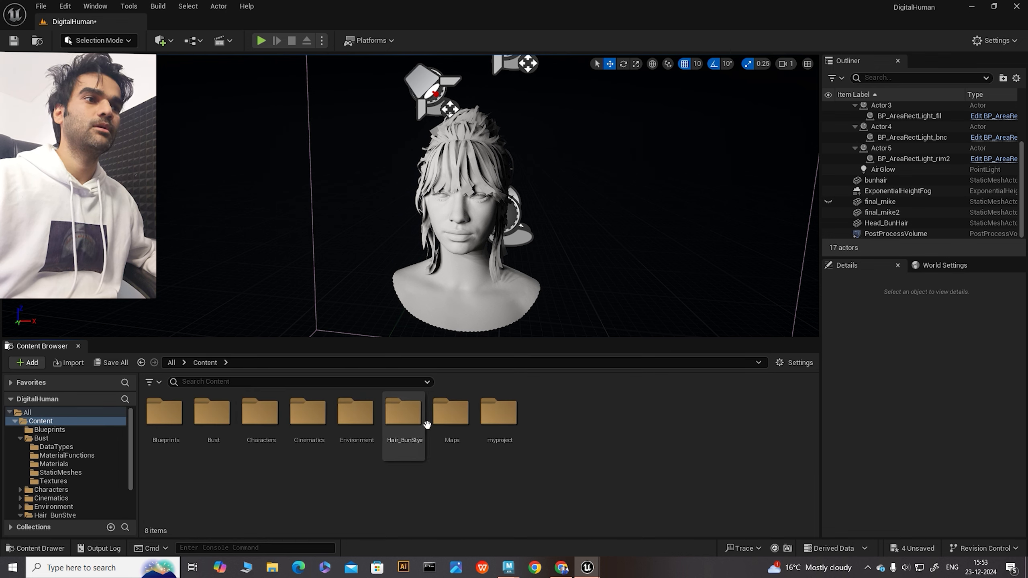
pyautogui.doubleClick(403, 417)
pyautogui.doubleClick(212, 413)
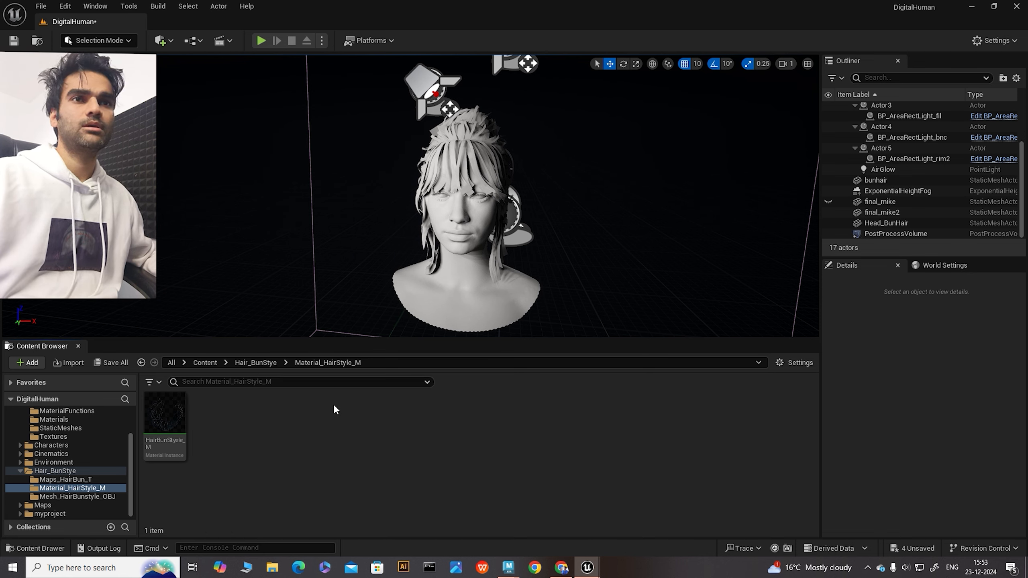
pyautogui.moveTo(165, 417); pyautogui.dragTo(463, 139)
# Examine how the hair material looks on the bun hair cards from several angles and distances
pyautogui.moveTo(587, 219)
pyautogui.keyDown('alt'); pyautogui.mouseDown()
pyautogui.moveTo(465, 221)
pyautogui.moveTo(697, 225)
pyautogui.moveTo(586, 223)
pyautogui.mouseUp(); pyautogui.keyUp('alt')
pyautogui.keyDown('alt'); pyautogui.moveTo(587, 223); pyautogui.dragTo(597, 204, button='right'); pyautogui.keyUp('alt')
pyautogui.keyDown('alt'); pyautogui.moveTo(596, 204); pyautogui.dragTo(661, 196); pyautogui.keyUp('alt')
pyautogui.keyDown('alt'); pyautogui.moveTo(577, 219); pyautogui.dragTo(492, 233); pyautogui.keyUp('alt')
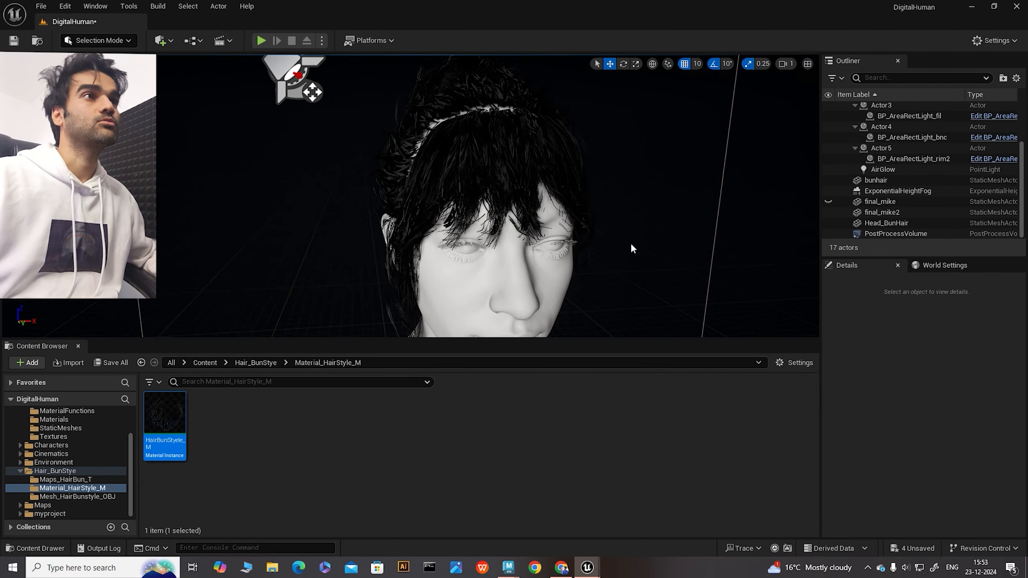
pyautogui.keyDown('alt'); pyautogui.moveTo(630, 242); pyautogui.dragTo(538, 239, button='right'); pyautogui.keyUp('alt')
pyautogui.keyDown('alt'); pyautogui.moveTo(630, 243); pyautogui.dragTo(607, 241); pyautogui.keyUp('alt')
pyautogui.keyDown('alt'); pyautogui.moveTo(631, 243); pyautogui.dragTo(589, 230, button='middle'); pyautogui.keyUp('alt')
pyautogui.keyDown('alt'); pyautogui.moveTo(565, 201); pyautogui.dragTo(589, 200); pyautogui.keyUp('alt')
pyautogui.keyDown('alt'); pyautogui.moveTo(566, 199); pyautogui.dragTo(623, 199, button='right'); pyautogui.keyUp('alt')
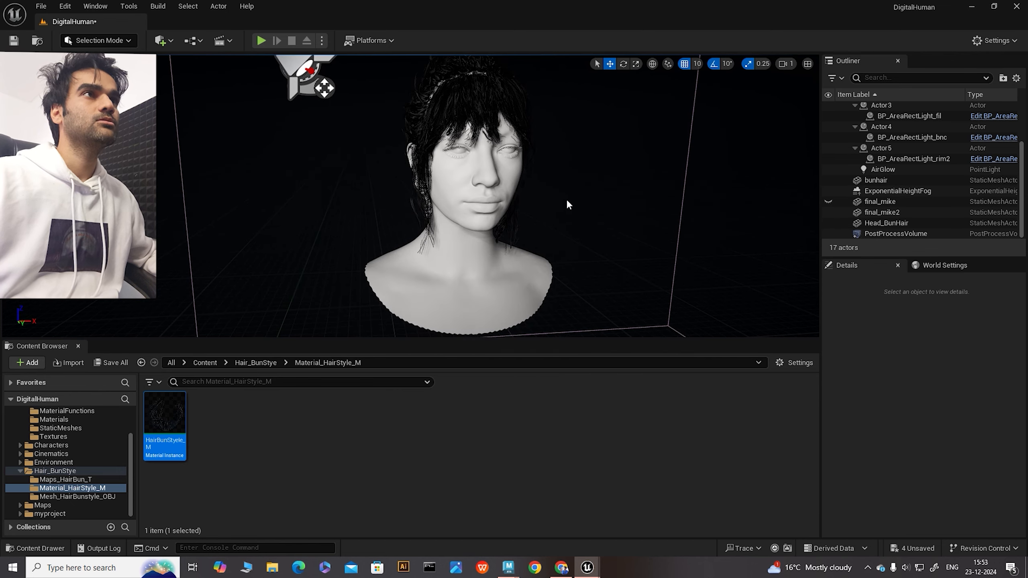
pyautogui.keyDown('alt'); pyautogui.moveTo(567, 200); pyautogui.dragTo(566, 247, button='middle'); pyautogui.keyUp('alt')
pyautogui.moveTo(566, 195)
pyautogui.keyDown('alt'); pyautogui.mouseDown()
pyautogui.moveTo(639, 195)
pyautogui.moveTo(583, 195)
pyautogui.mouseUp(); pyautogui.keyUp('alt')
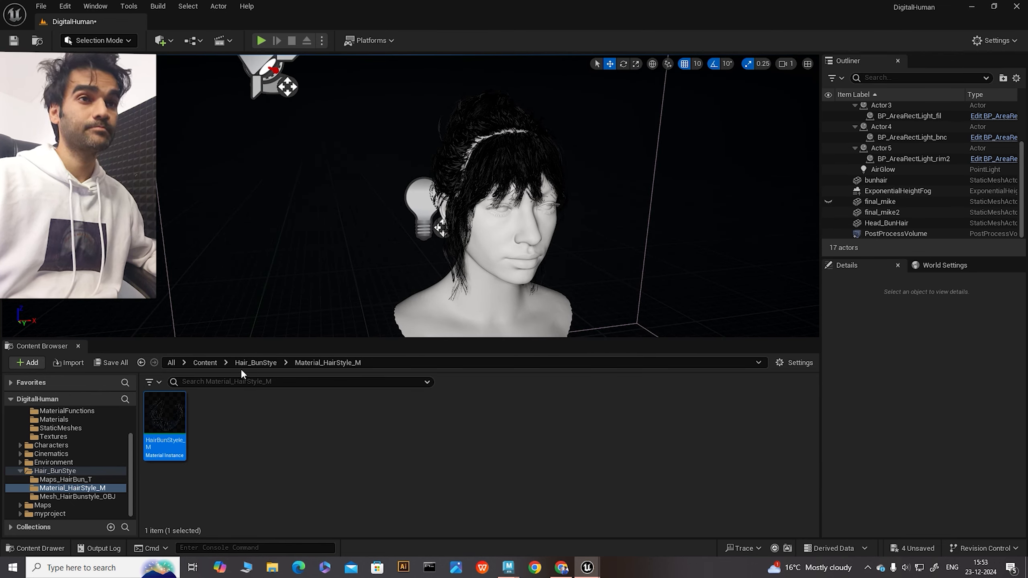
# Start an import into the Maps_HairBun_T folder and browse to D:, HAIRCOURSE, naky, ANA_Bun_Hair_Pack, Texture_Maps
pyautogui.click(255, 362)
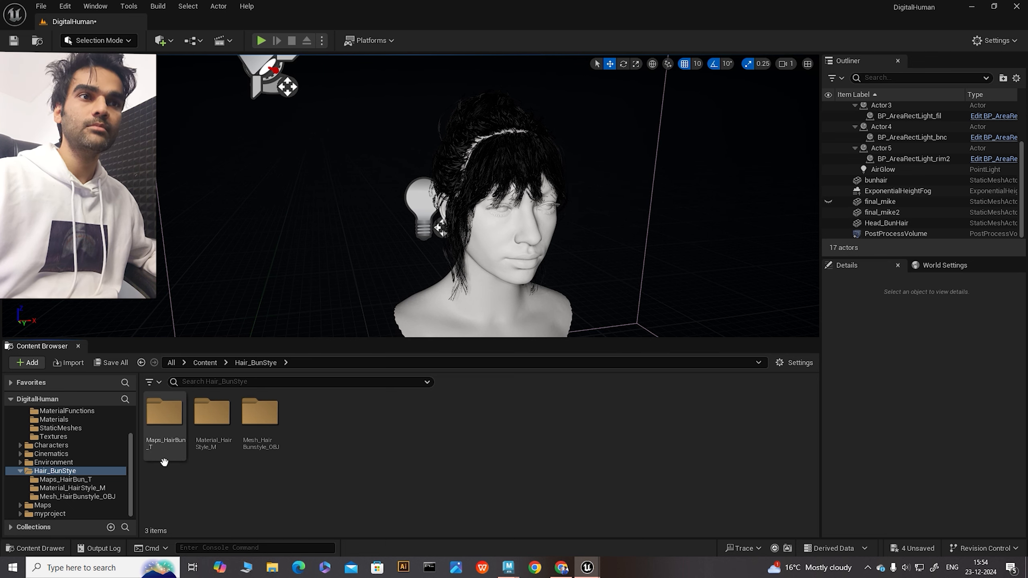
pyautogui.doubleClick(162, 418)
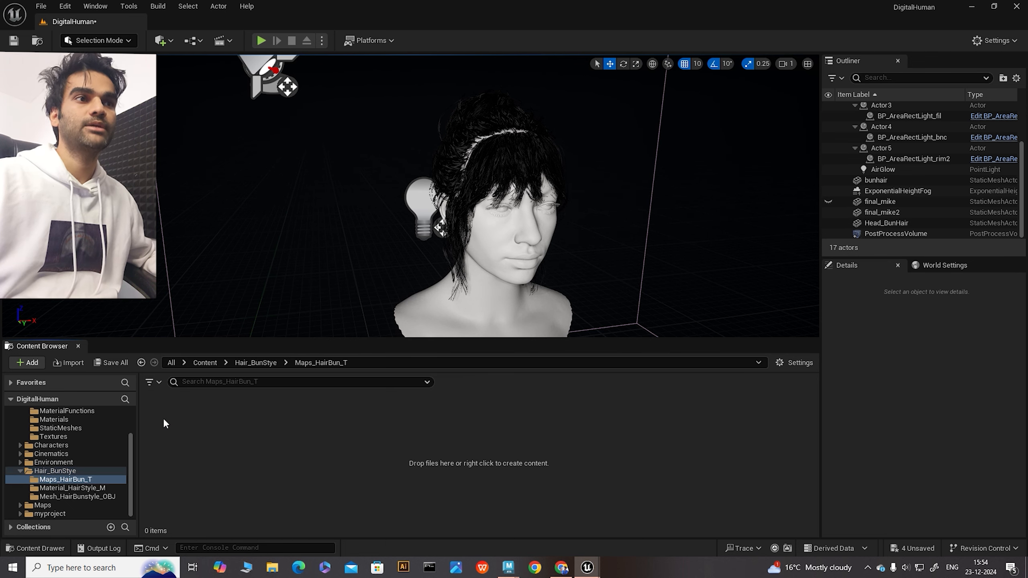
pyautogui.rightClick(353, 436)
pyautogui.click(417, 41)
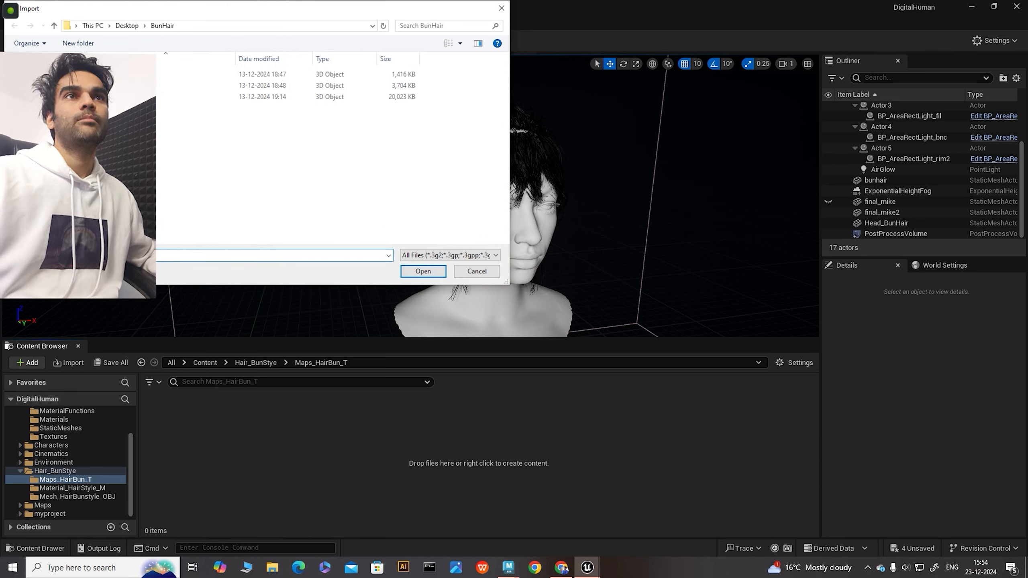
pyautogui.click(48, 199)
pyautogui.scroll(-3, 302, 183)
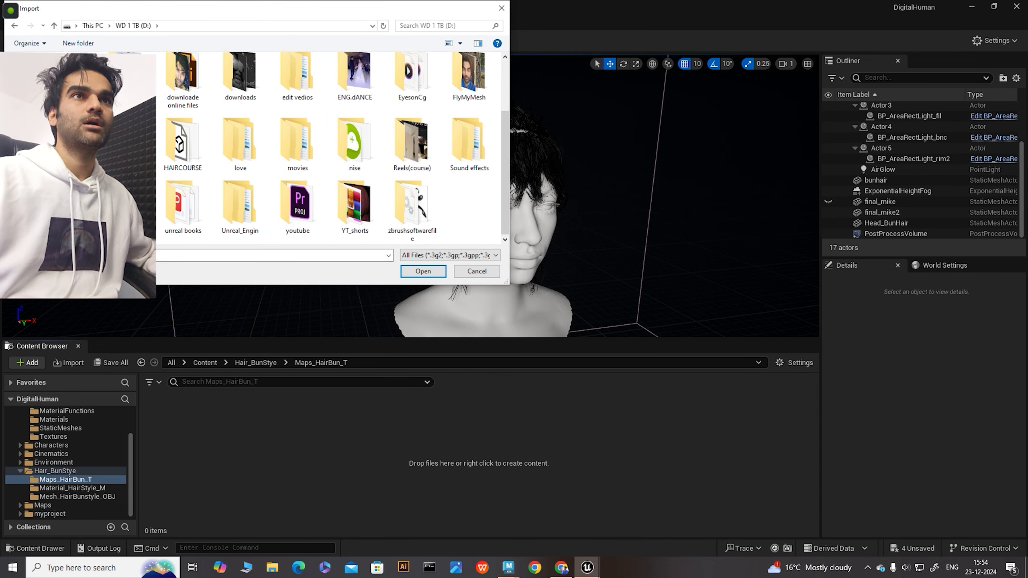
pyautogui.doubleClick(185, 148)
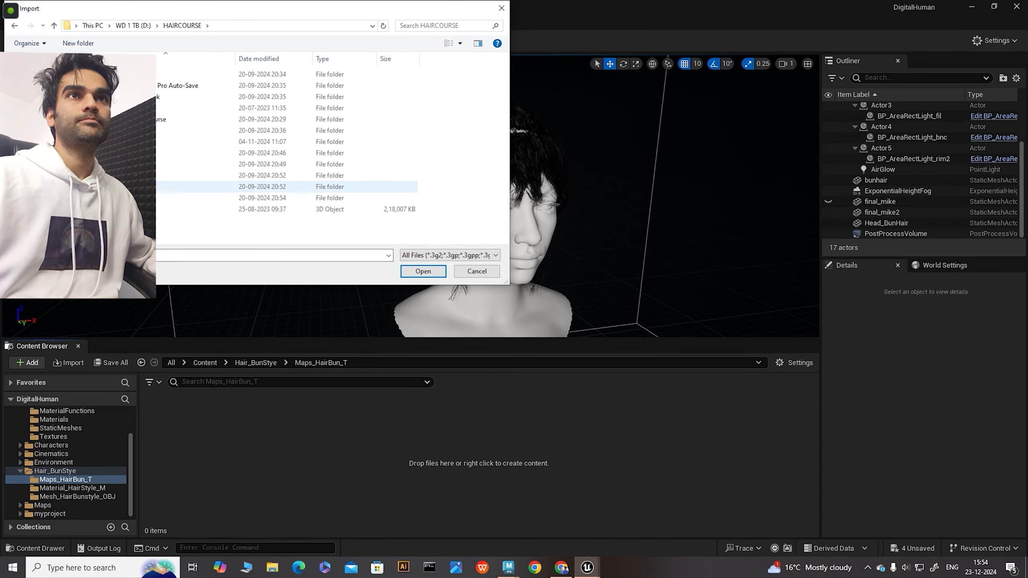
pyautogui.doubleClick(182, 186)
pyautogui.doubleClick(126, 86)
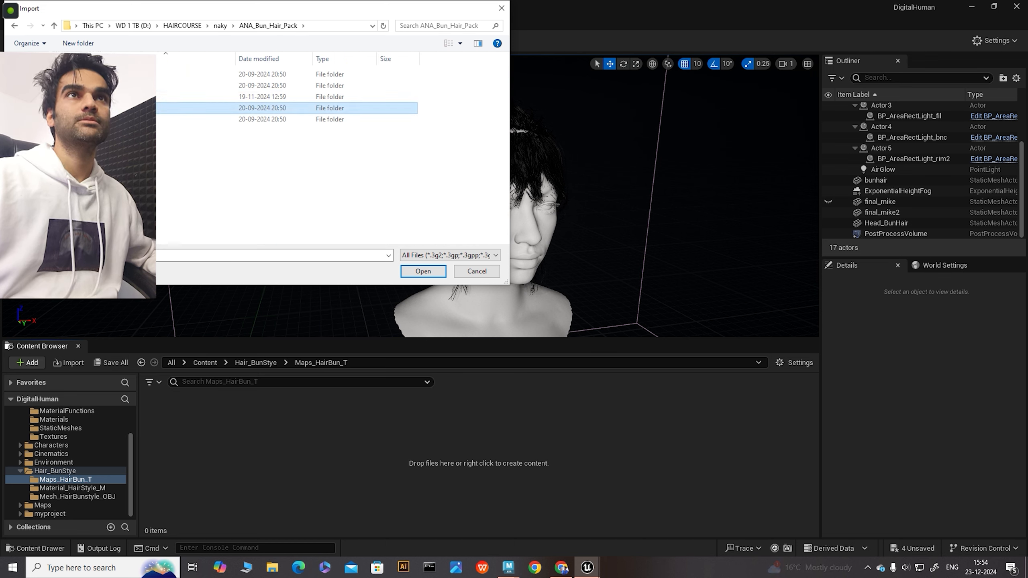
pyautogui.doubleClick(150, 108)
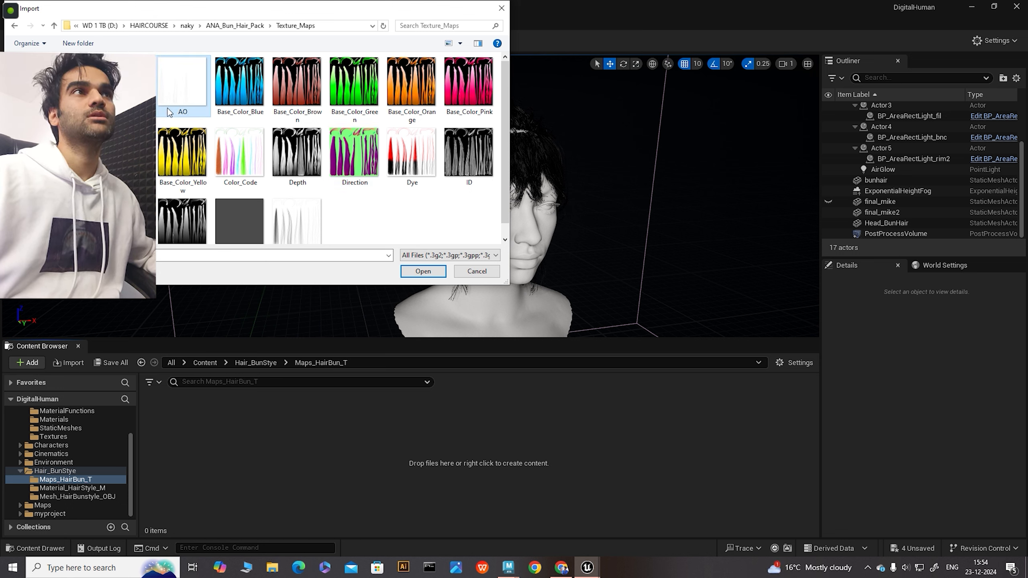
# Import the Alpha, AO, Base_Color_Orange, Depth, Direction, Dye, ID and Root texture maps into the Maps_HairBun_T folder
pyautogui.keyDown('ctrl'); pyautogui.click(409, 97); pyautogui.keyUp('ctrl')
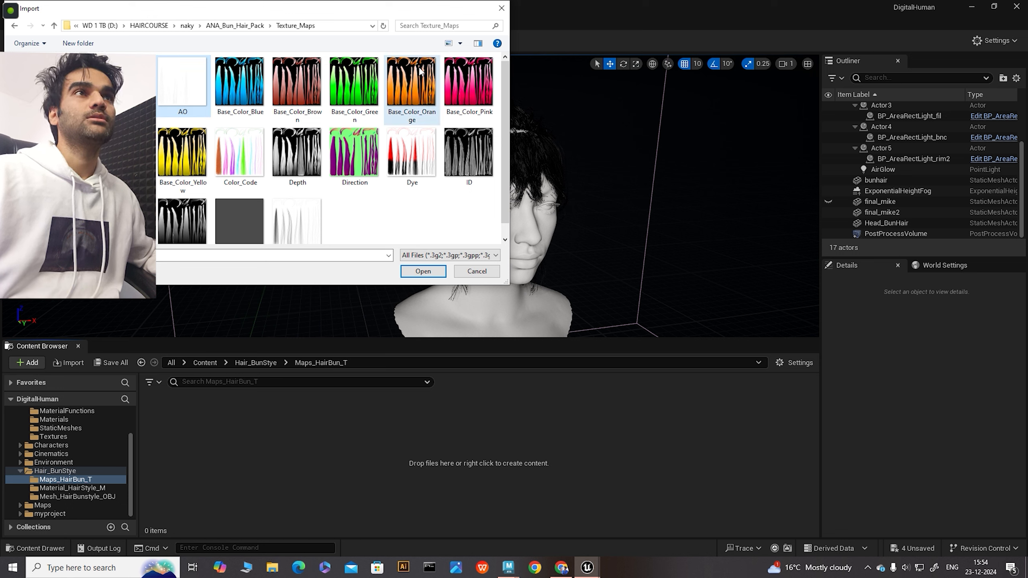
pyautogui.keyDown('ctrl'); pyautogui.click(242, 202); pyautogui.keyUp('ctrl')
pyautogui.keyDown('ctrl'); pyautogui.click(297, 153); pyautogui.keyUp('ctrl')
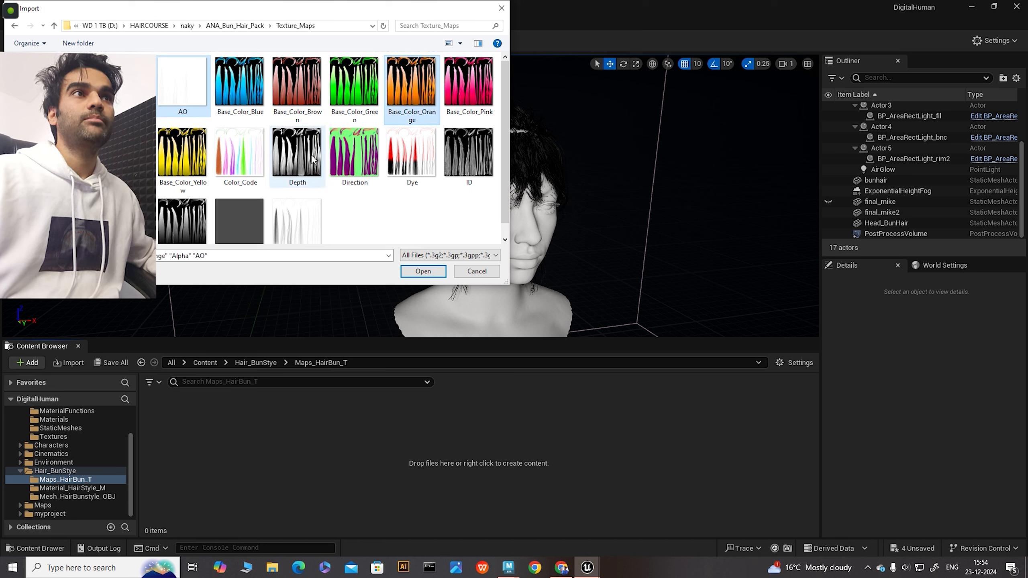
pyautogui.keyDown('ctrl'); pyautogui.click(355, 154); pyautogui.keyUp('ctrl')
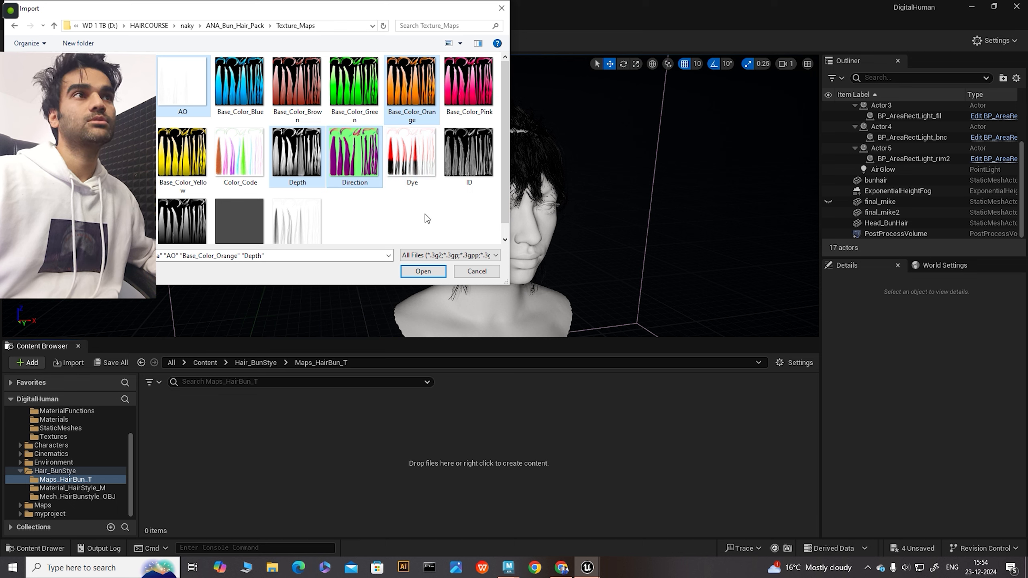
pyautogui.keyDown('ctrl'); pyautogui.click(415, 183); pyautogui.keyUp('ctrl')
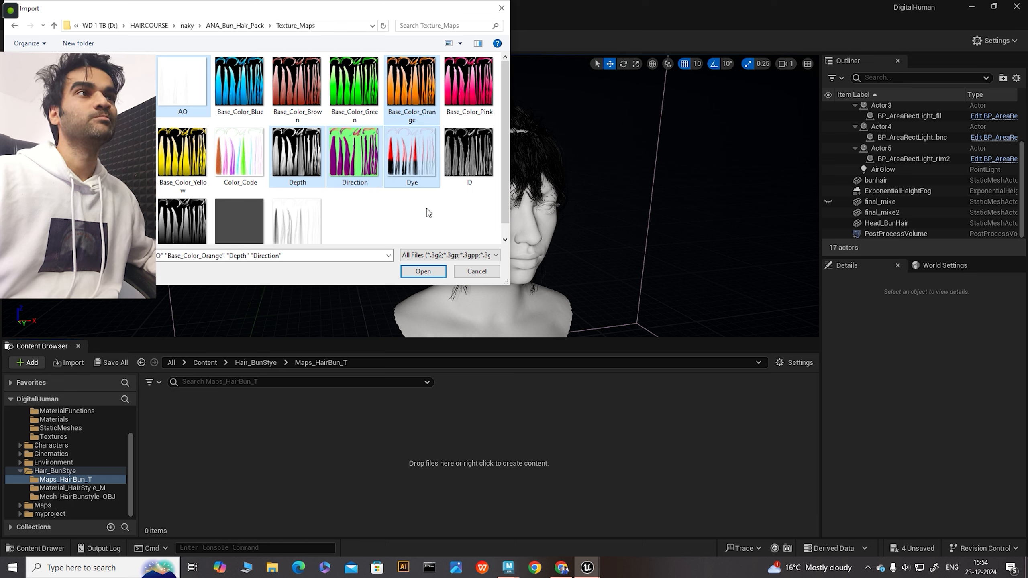
pyautogui.keyDown('ctrl'); pyautogui.click(469, 158); pyautogui.keyUp('ctrl')
pyautogui.scroll(-1, 324, 190)
pyautogui.keyDown('ctrl'); pyautogui.click(179, 208); pyautogui.keyUp('ctrl')
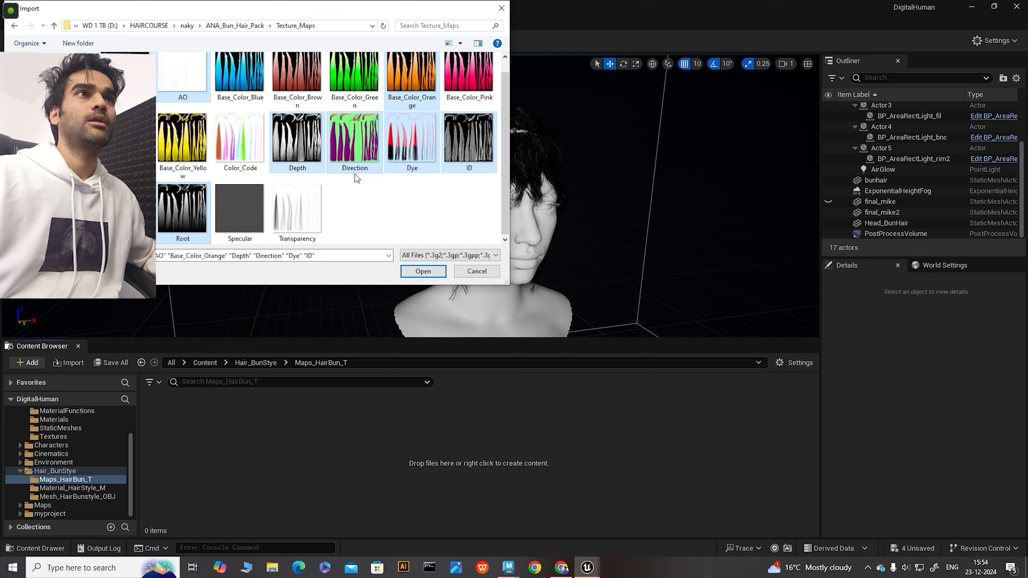
pyautogui.scroll(1, 354, 177)
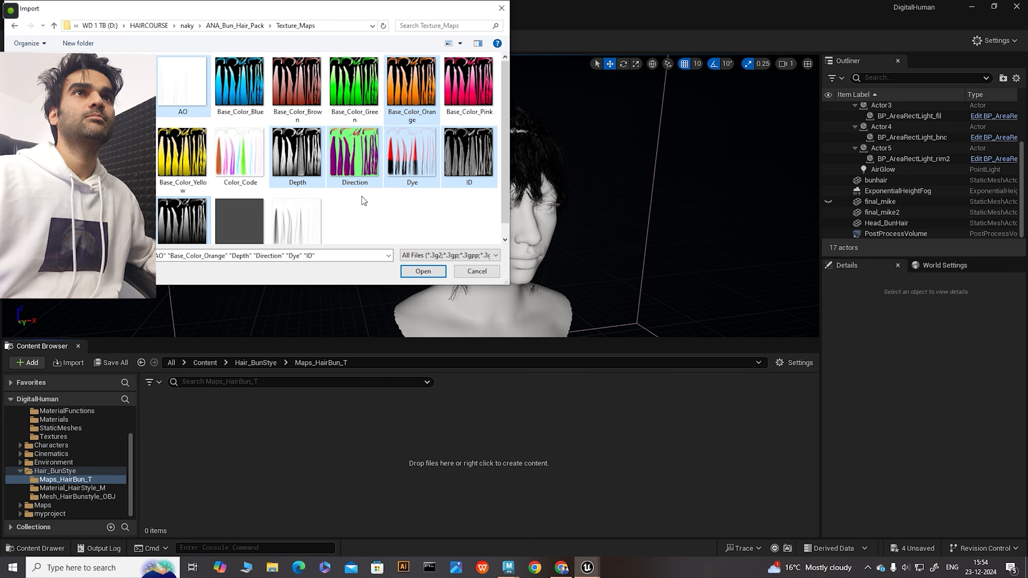
pyautogui.click(426, 272)
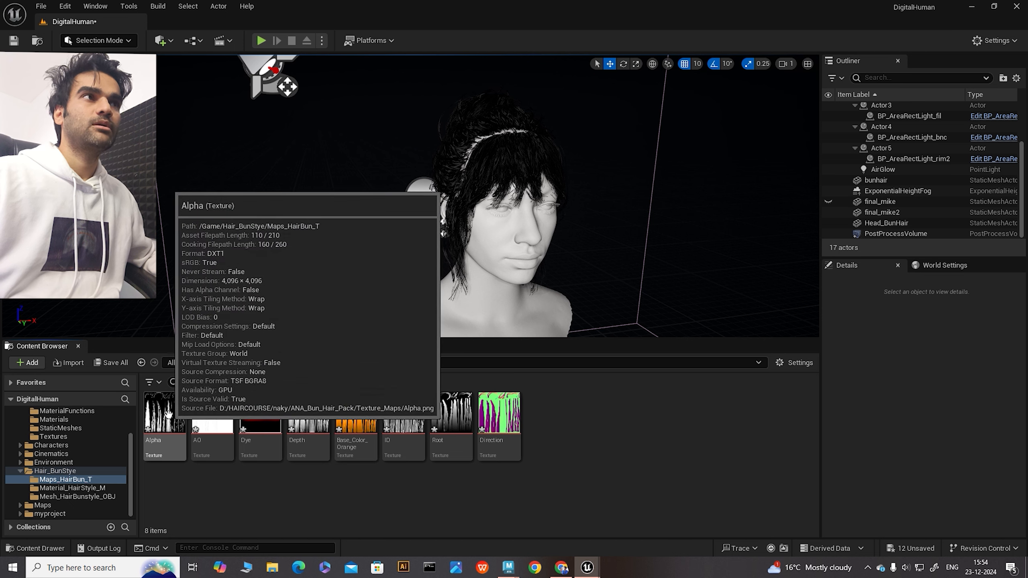
# Set the Alpha texture's group to Character and its compression to Masks (no sRGB), and save it
pyautogui.keyDown('alt'); pyautogui.moveTo(536, 242); pyautogui.dragTo(513, 255); pyautogui.keyUp('alt')
pyautogui.scroll(6, 513, 255)
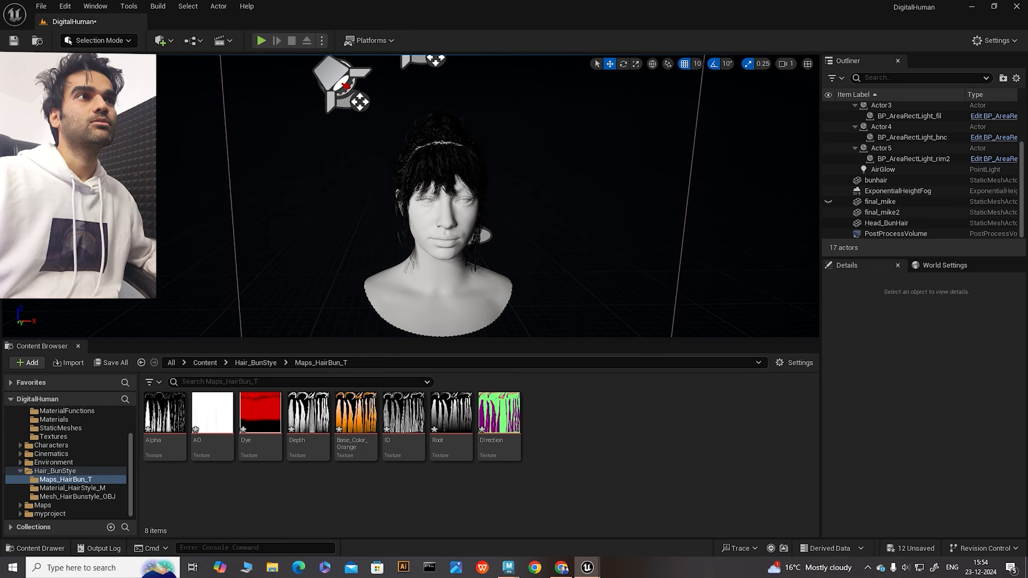
pyautogui.doubleClick(174, 414)
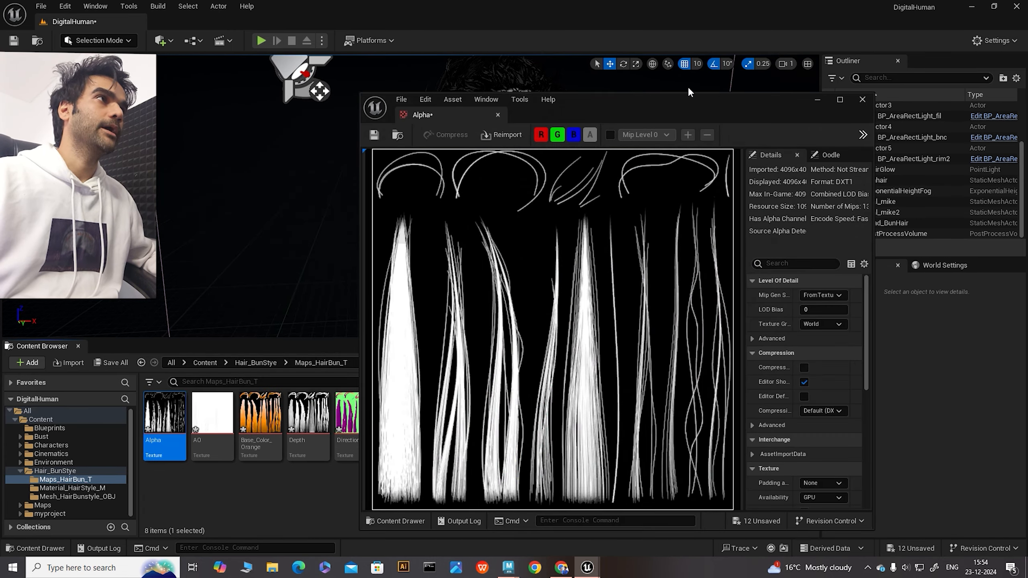
pyautogui.moveTo(671, 106); pyautogui.dragTo(472, 82)
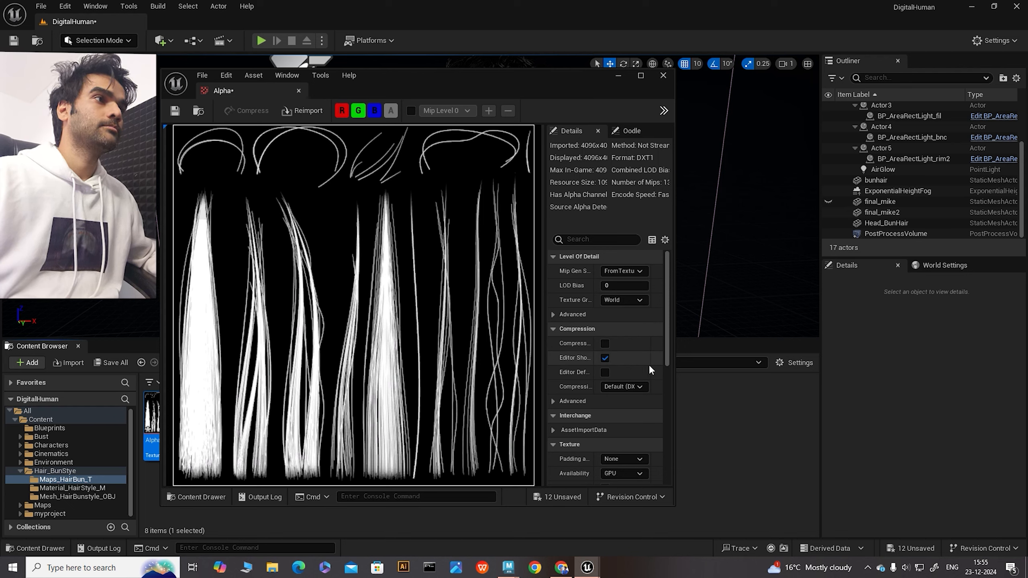
pyautogui.click(640, 300)
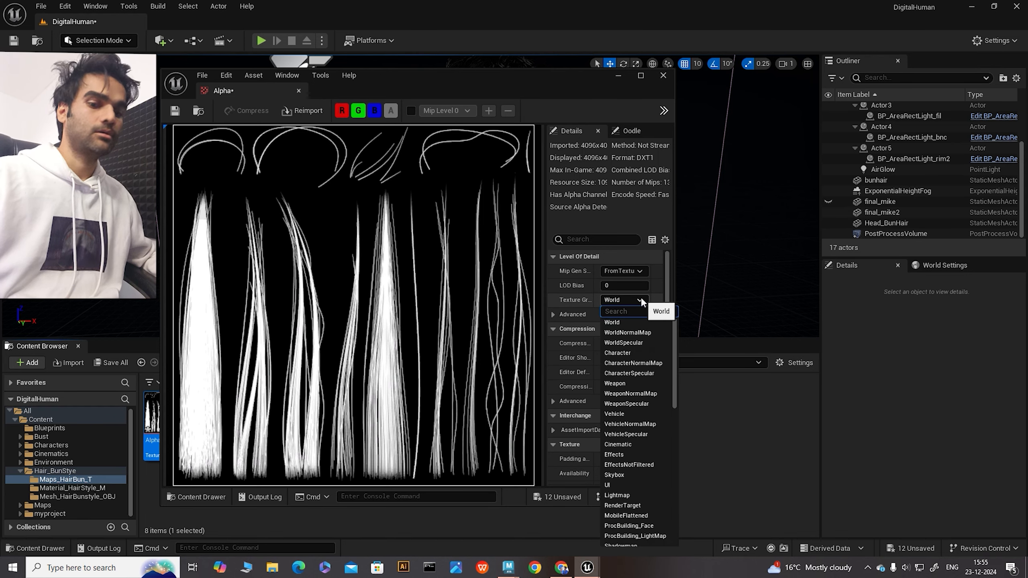
pyautogui.write('ch')
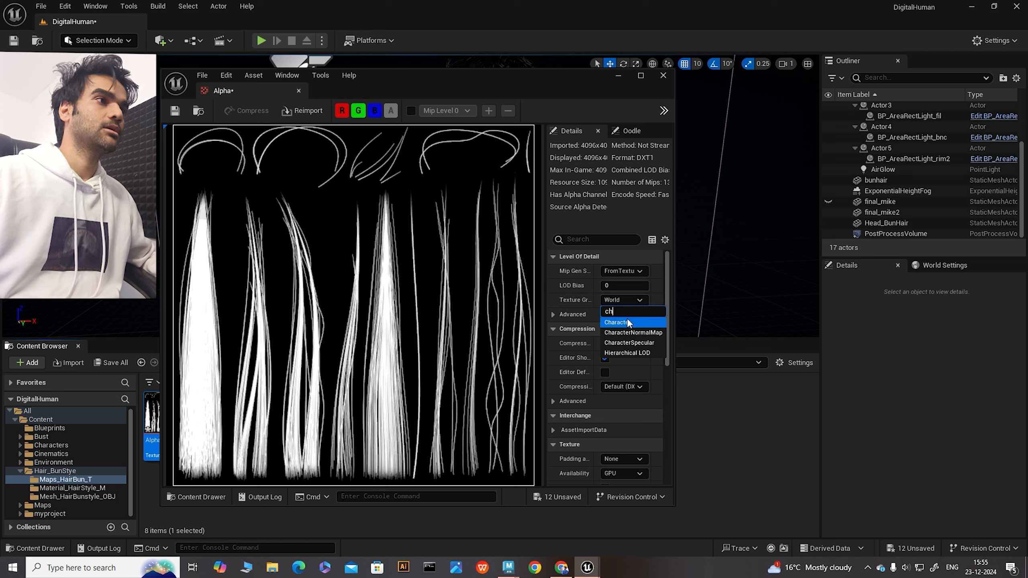
pyautogui.click(624, 322)
pyautogui.click(638, 387)
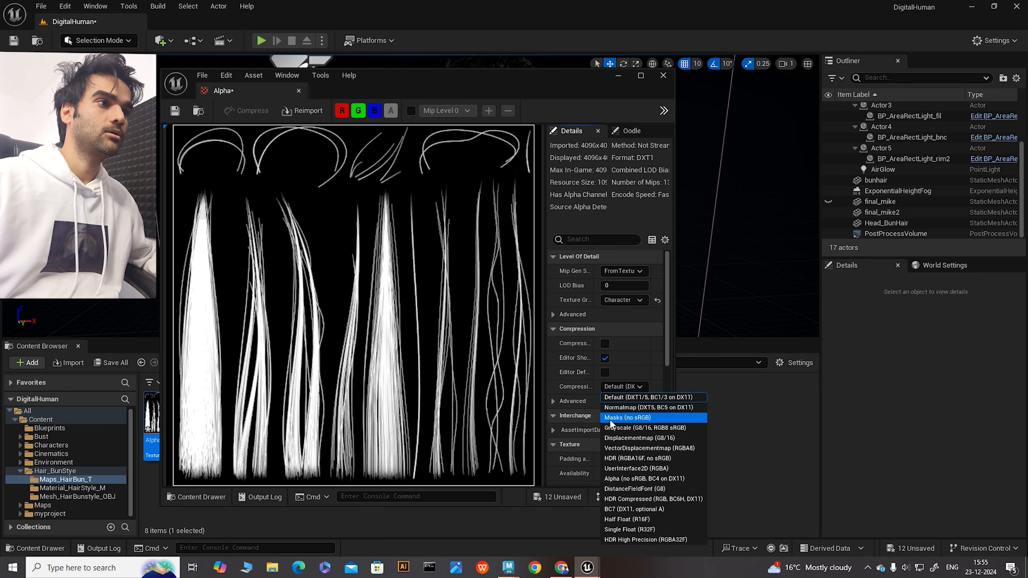
pyautogui.click(643, 420)
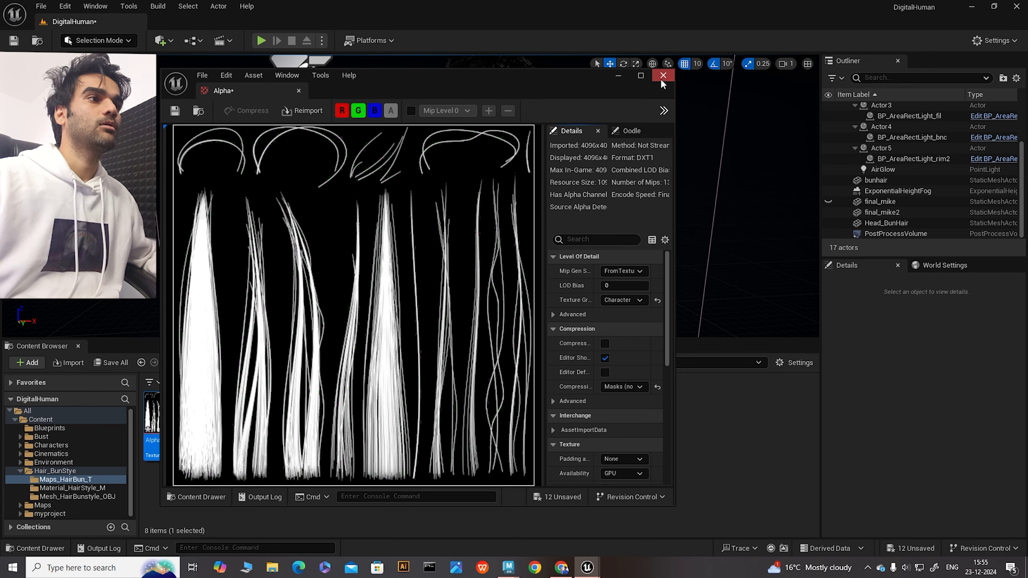
pyautogui.click(176, 110)
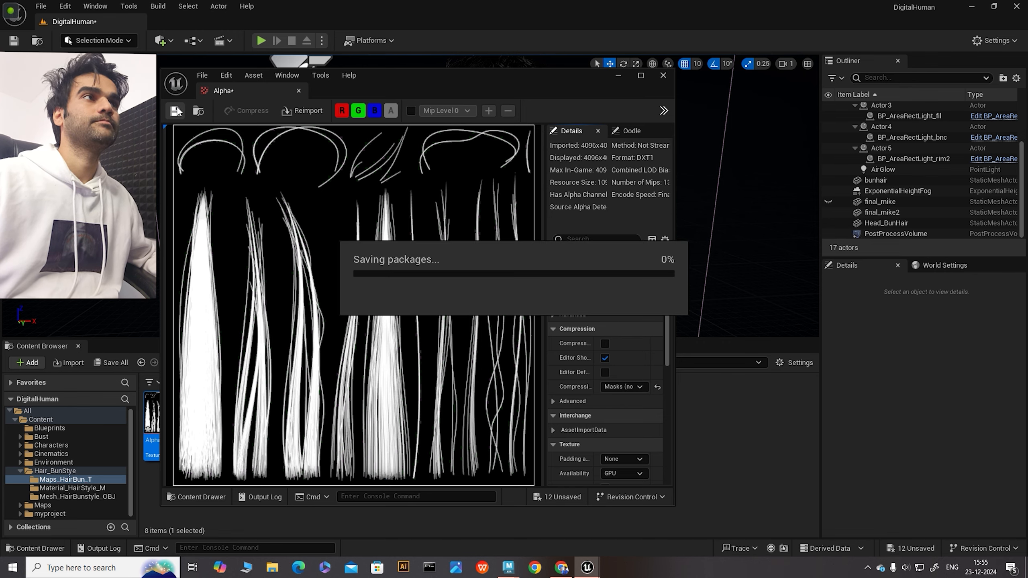
pyautogui.click(663, 77)
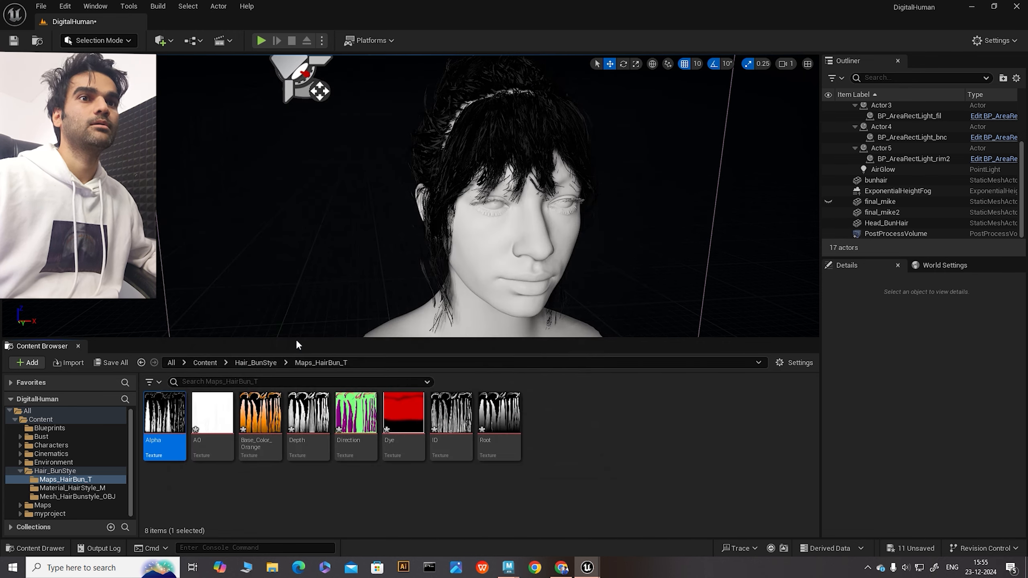
# Set the AO texture's group to Character and its compression to Masks (no sRGB), and save it
pyautogui.doubleClick(212, 421)
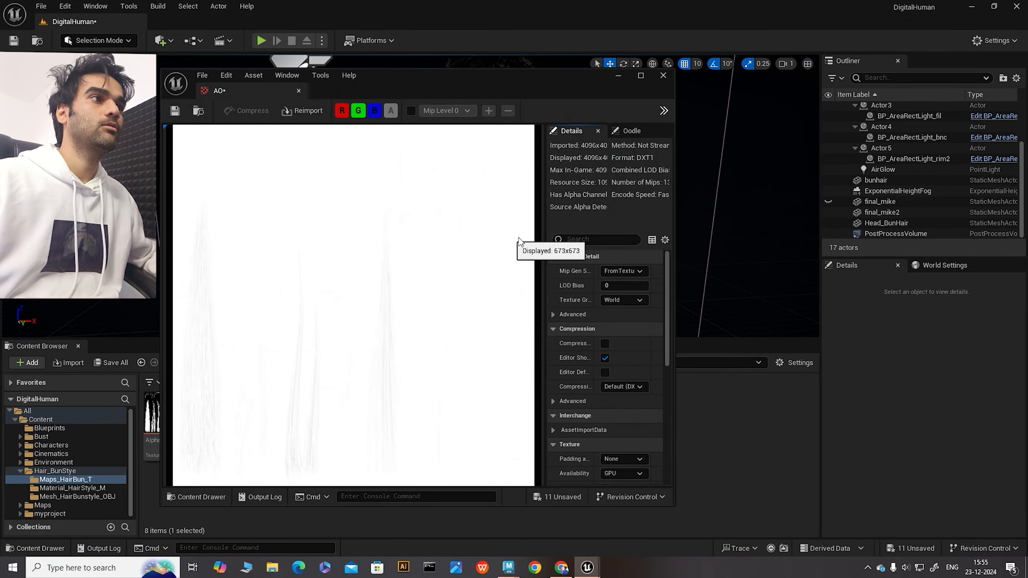
pyautogui.click(627, 299)
pyautogui.write('char')
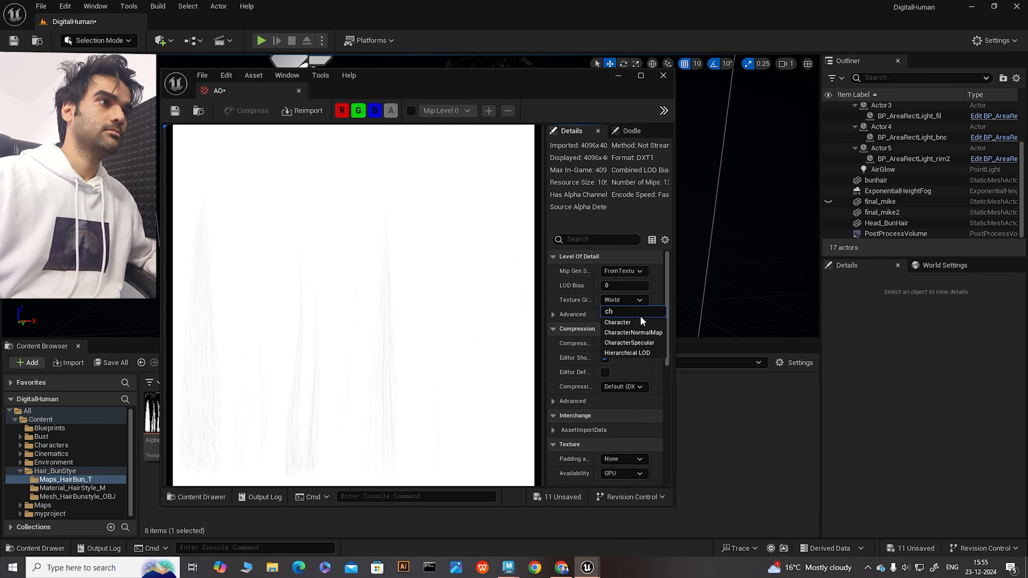
pyautogui.click(641, 321)
pyautogui.click(624, 387)
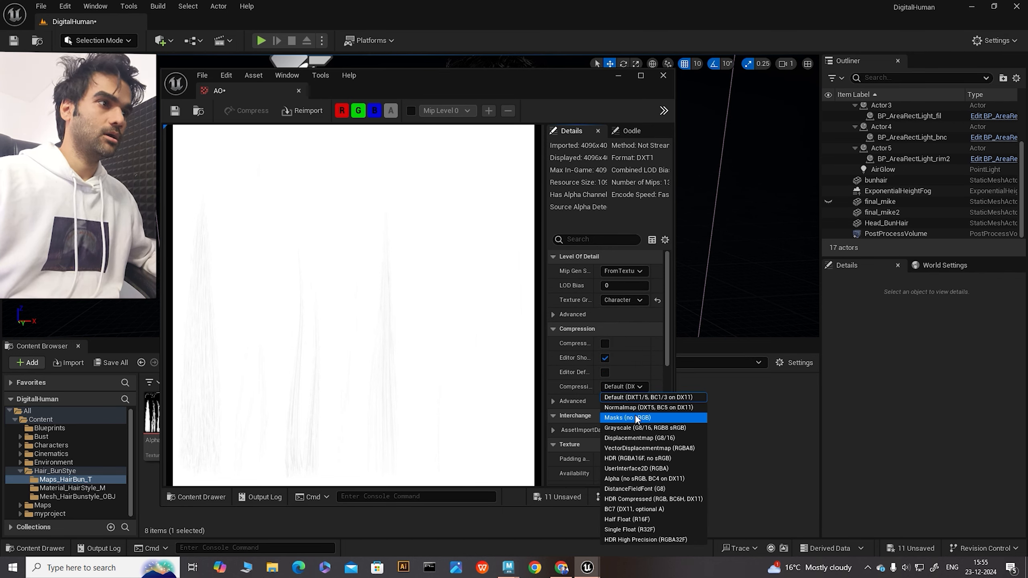
pyautogui.click(630, 419)
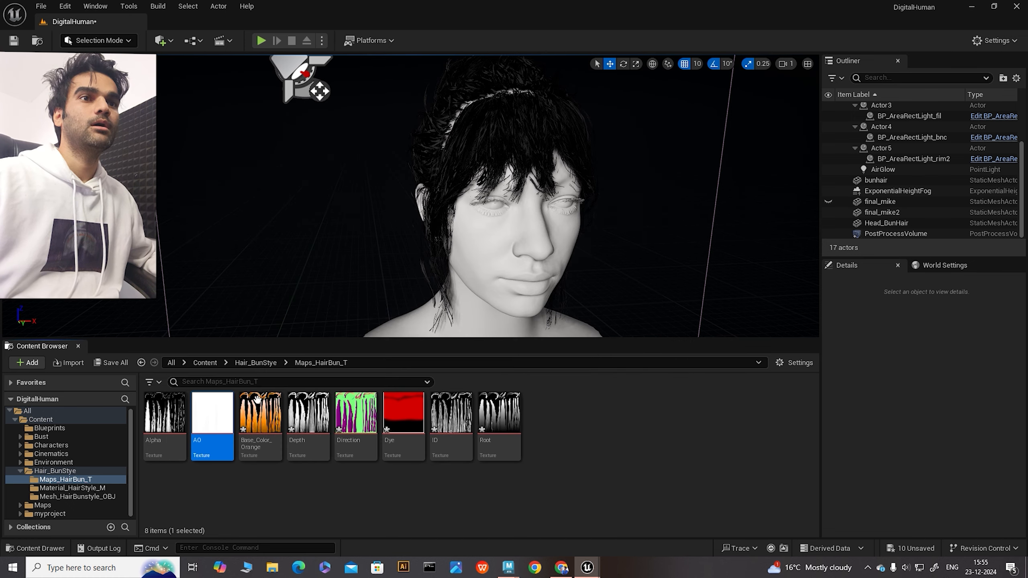
# Set the Base_Color_Orange texture's group to Character with Default (DXT1/5, BC1/3 on DX11) compression, and save it
pyautogui.doubleClick(255, 407)
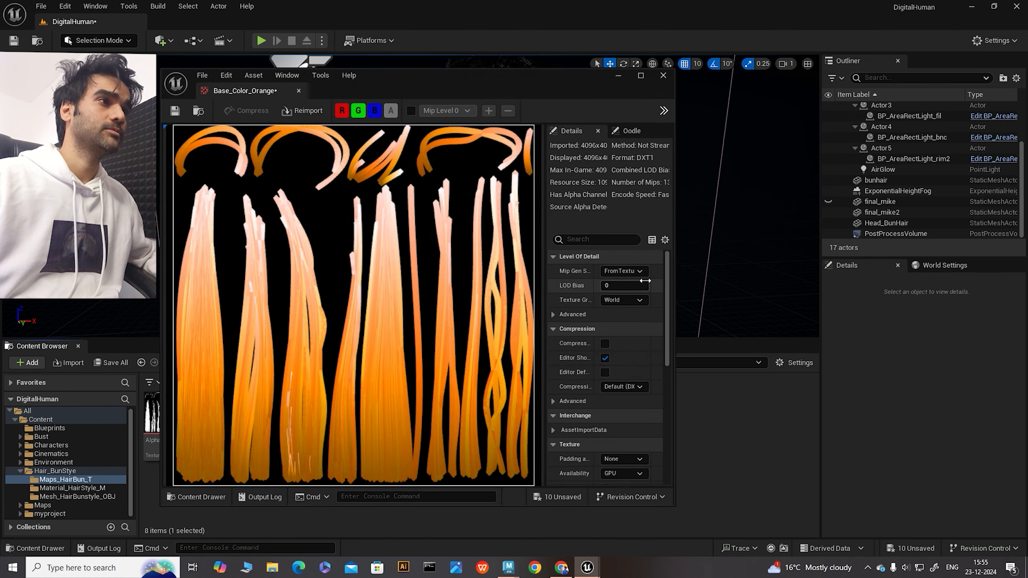
pyautogui.click(635, 300)
pyautogui.write('ch')
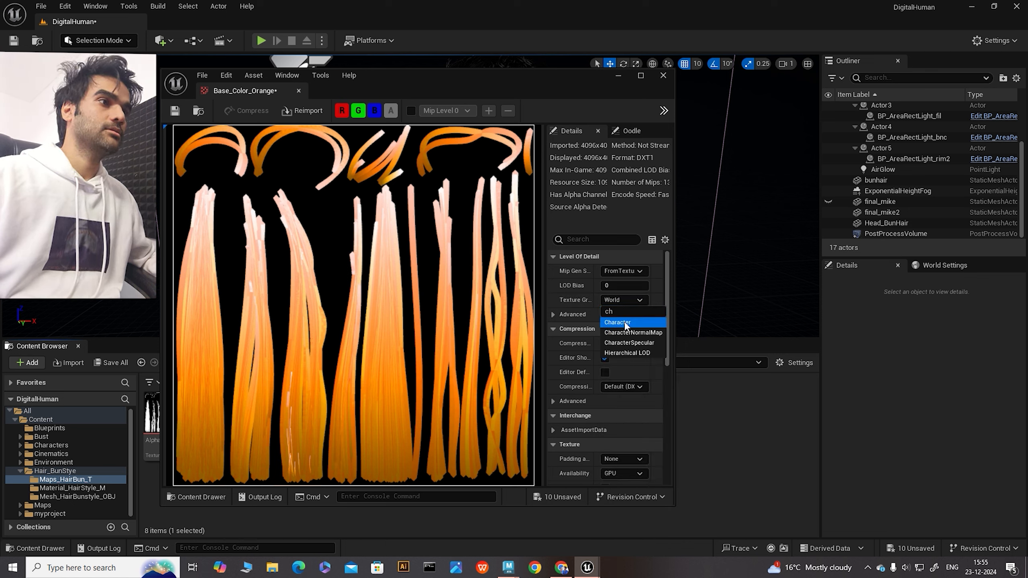
pyautogui.click(625, 322)
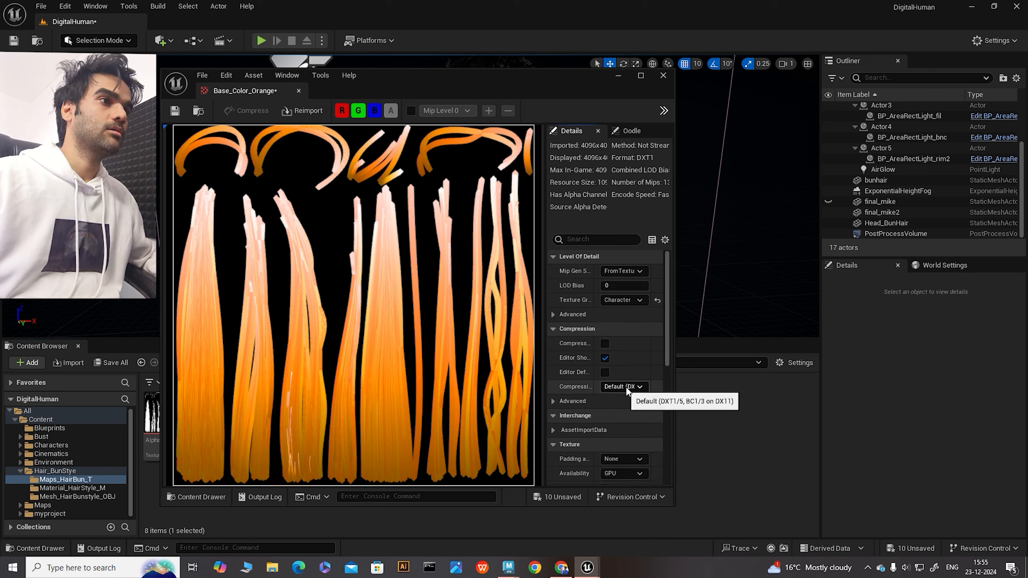
pyautogui.click(625, 387)
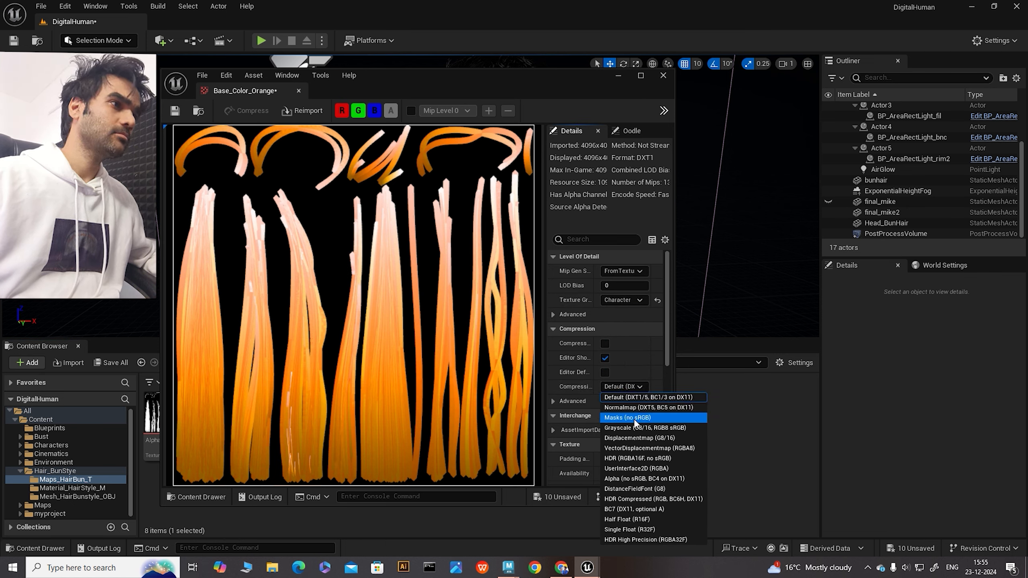
pyautogui.click(656, 397)
pyautogui.click(174, 110)
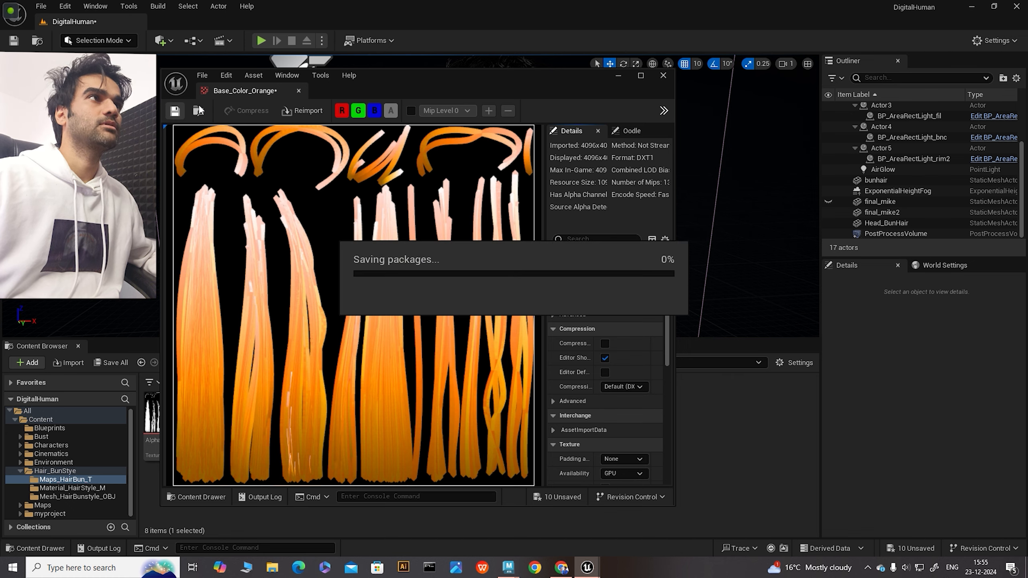
pyautogui.click(662, 76)
# Set the Depth texture's group to Character and its compression to Masks (no sRGB), and save it
pyautogui.click(318, 411)
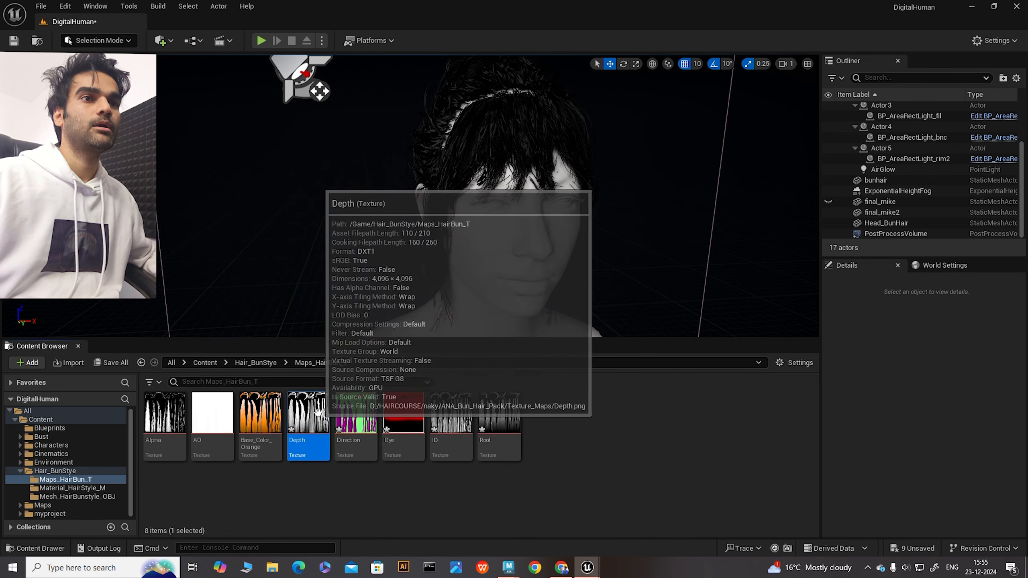
pyautogui.doubleClick(318, 412)
pyautogui.click(626, 298)
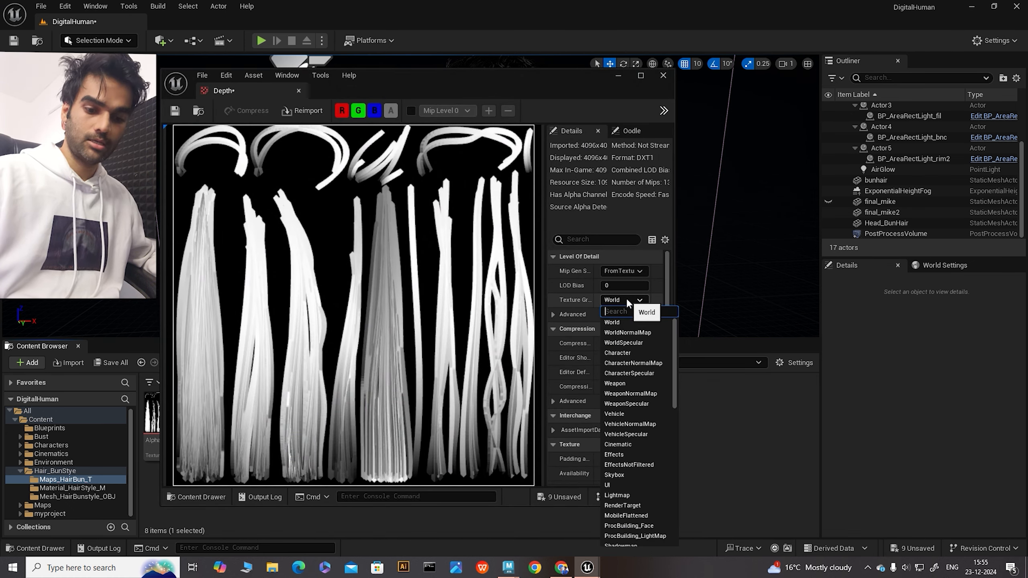
pyautogui.write('ch')
pyautogui.click(612, 323)
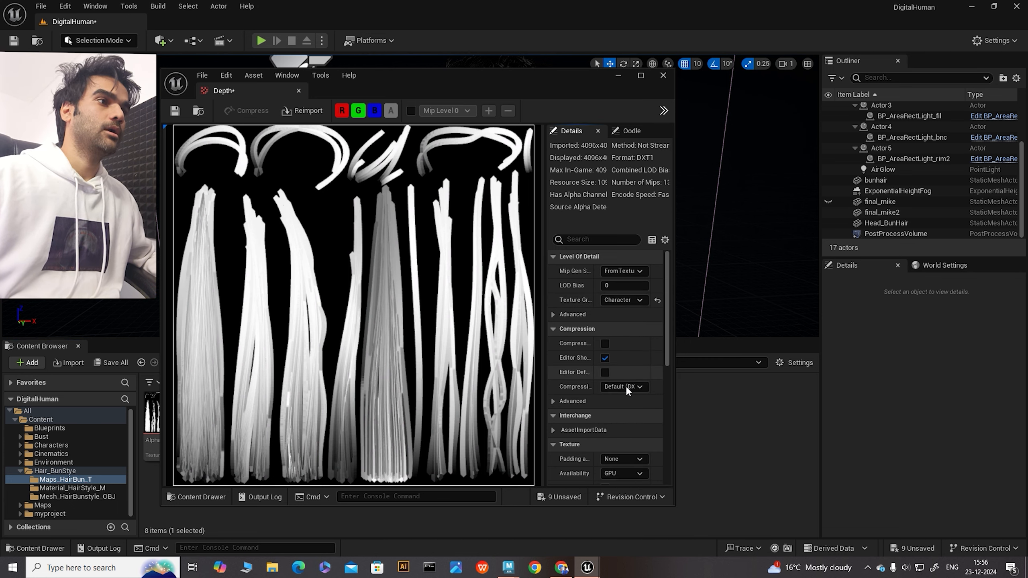
pyautogui.click(626, 386)
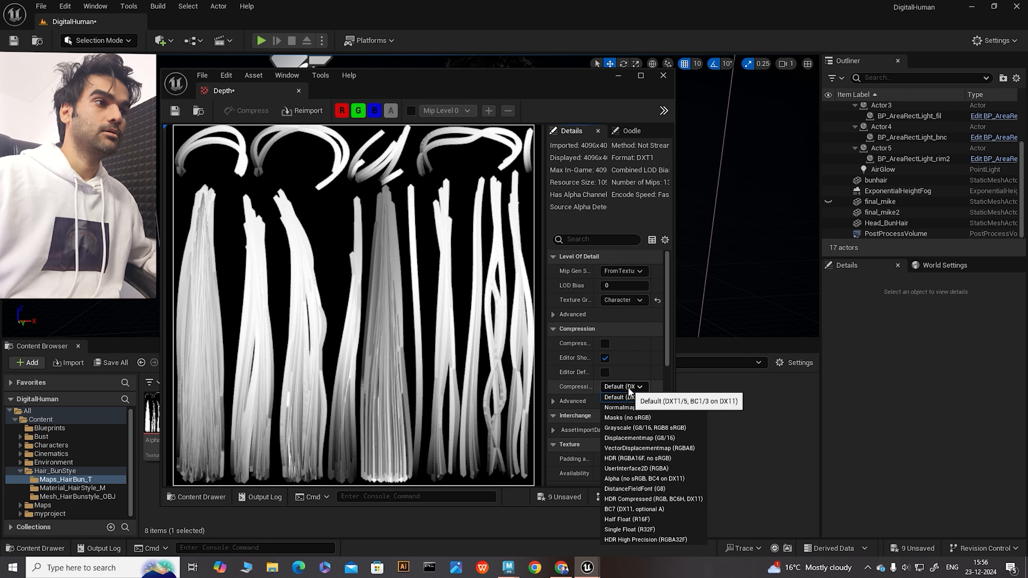
pyautogui.click(628, 418)
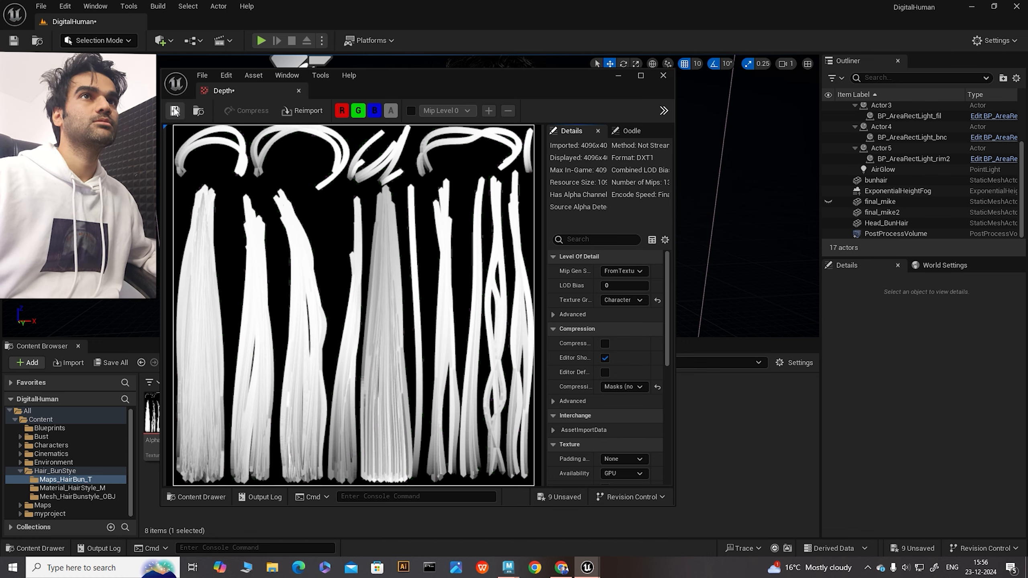
pyautogui.click(175, 111)
pyautogui.click(663, 75)
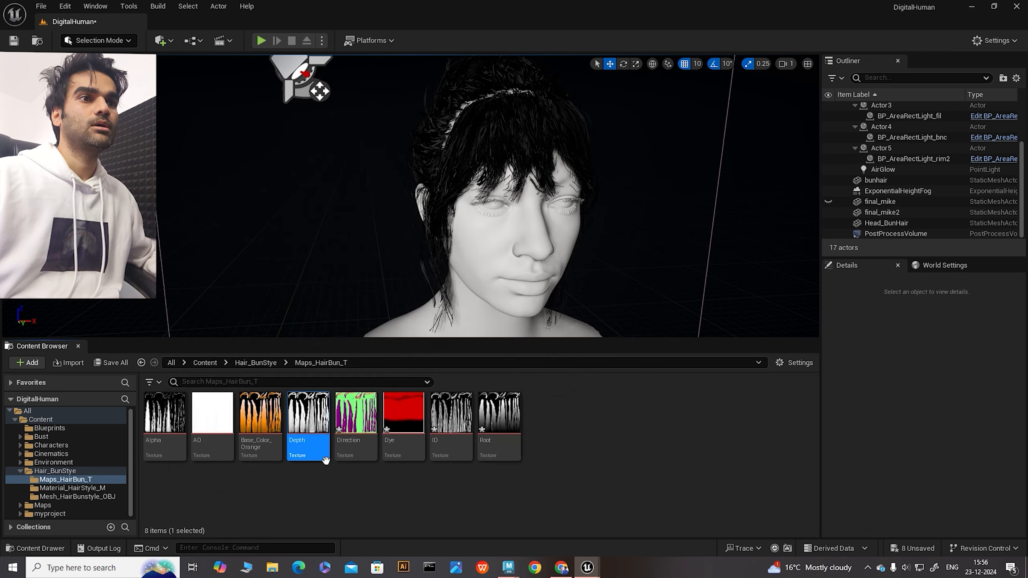
# Set the Direction texture's group to Character and its compression to Masks (no sRGB), and save it
pyautogui.doubleClick(361, 421)
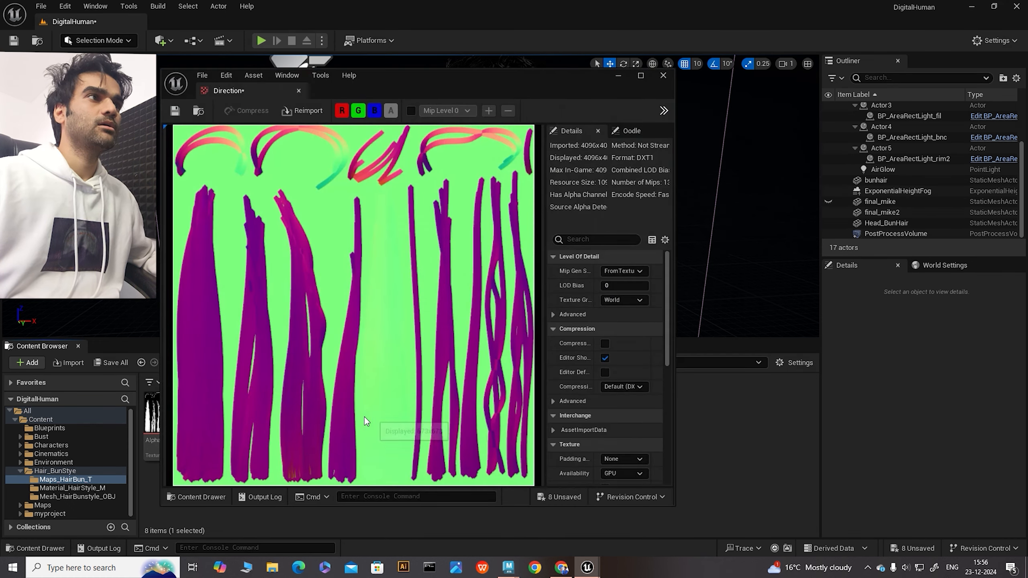
pyautogui.click(624, 302)
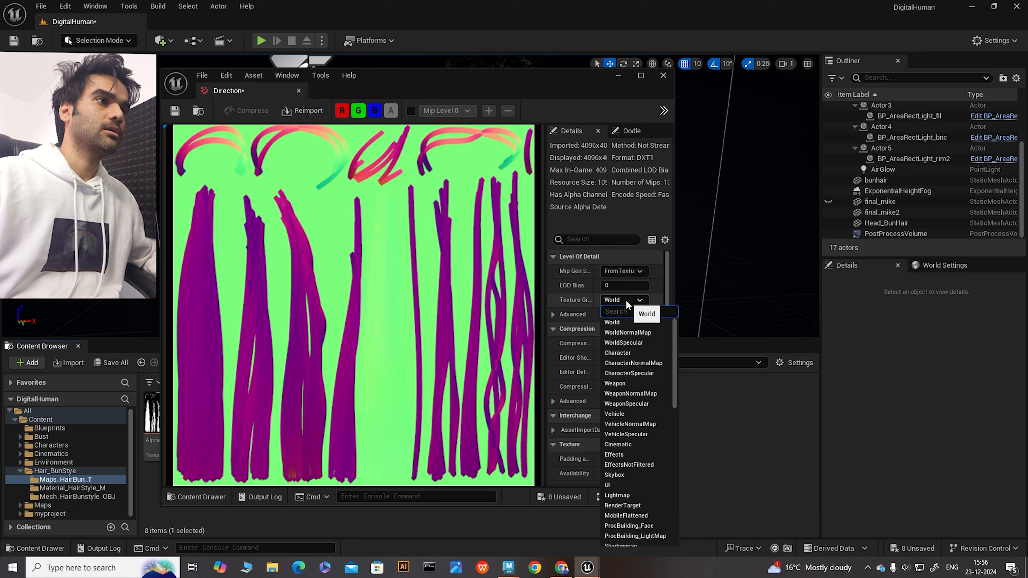
pyautogui.click(612, 353)
pyautogui.click(631, 386)
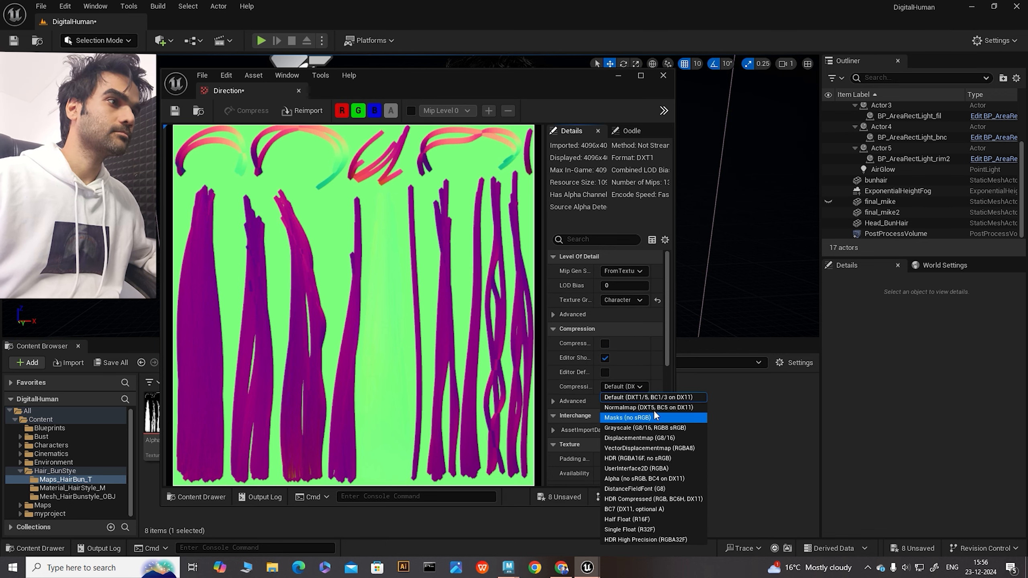
pyautogui.click(637, 418)
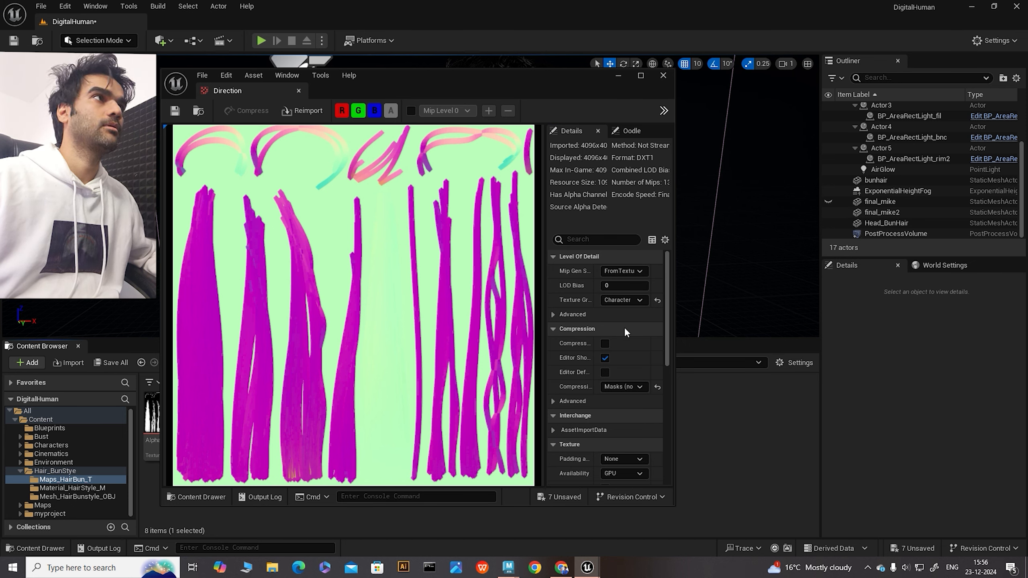
# Set the ID texture's group to Character and its compression to Masks (no sRGB), and save it
pyautogui.click(663, 75)
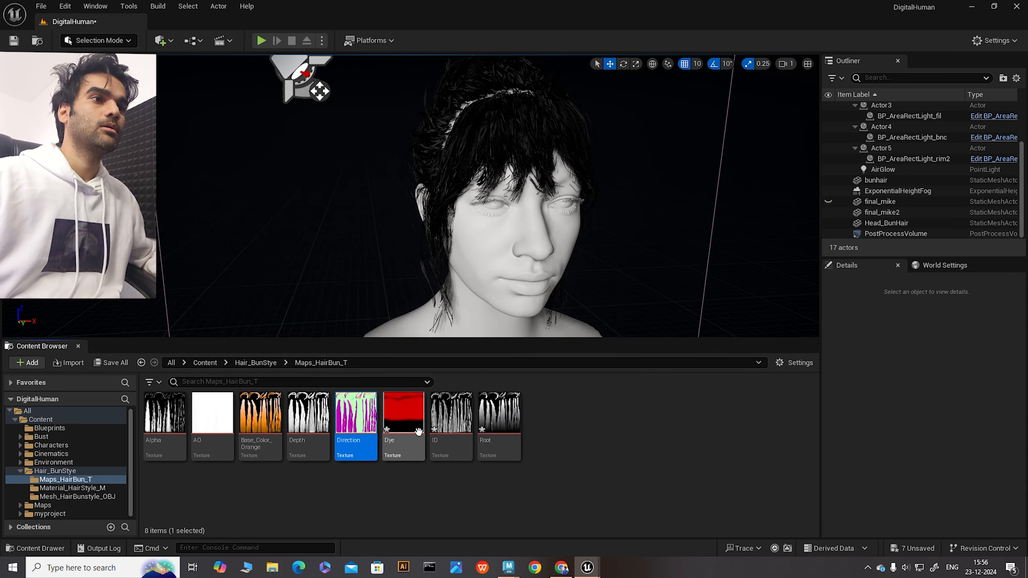
pyautogui.doubleClick(455, 410)
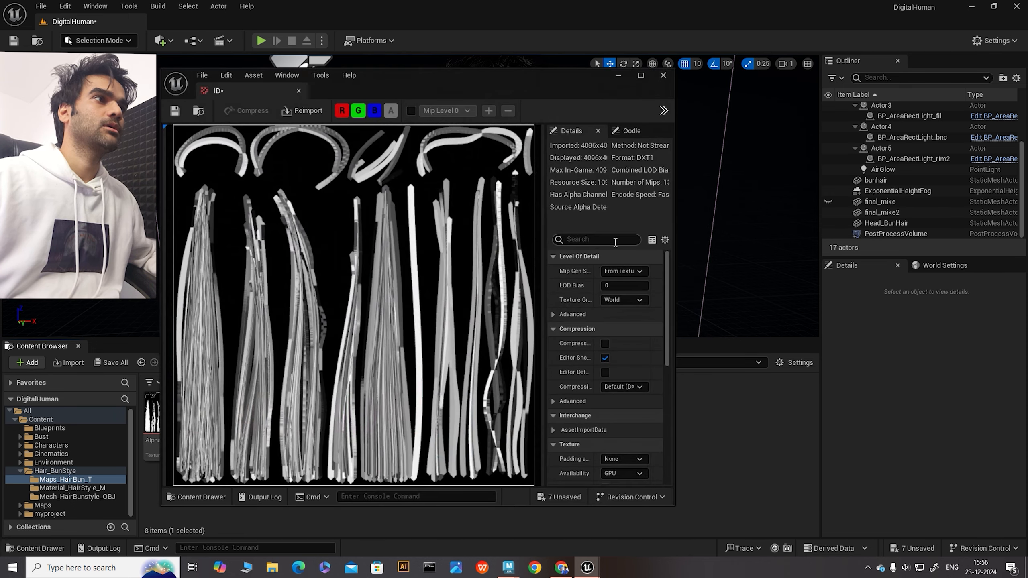
pyautogui.click(619, 300)
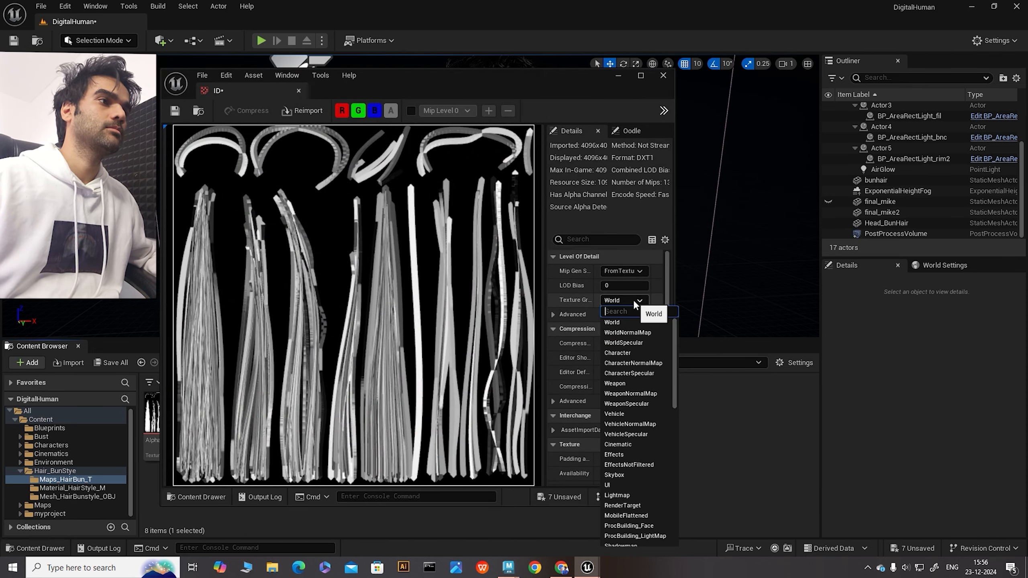
pyautogui.click(629, 353)
pyautogui.click(619, 387)
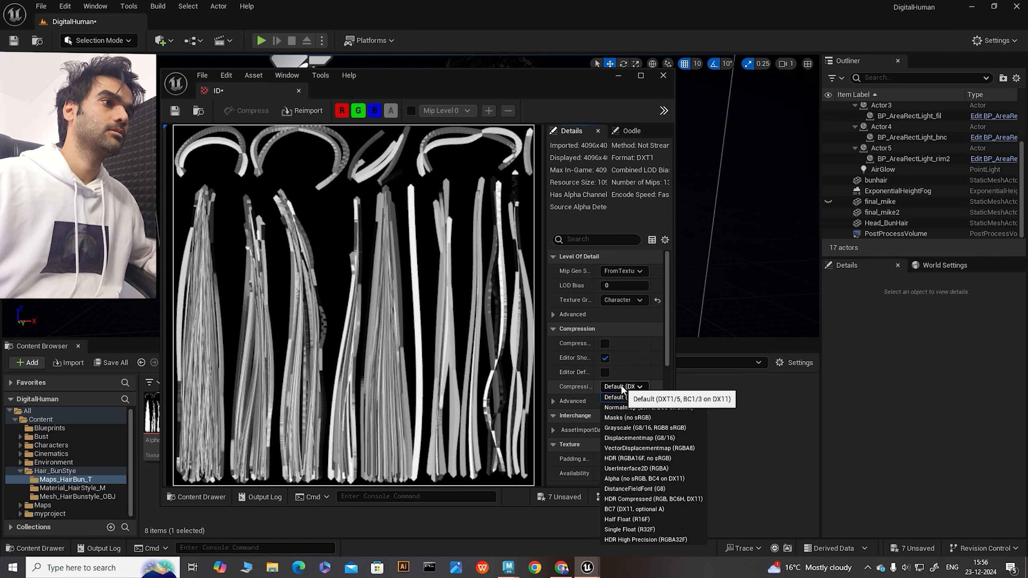
pyautogui.click(630, 418)
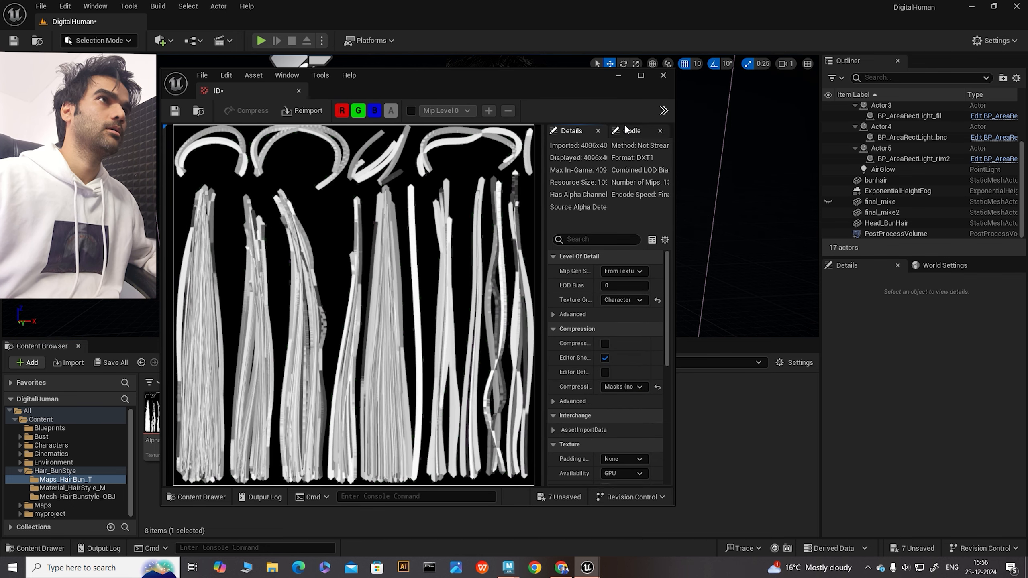
pyautogui.click(171, 113)
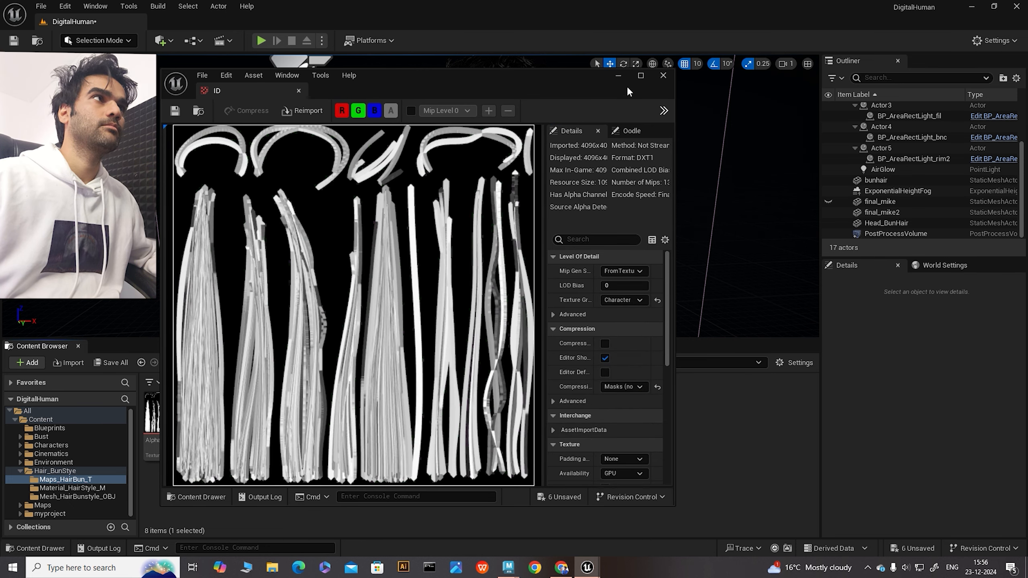
pyautogui.click(663, 75)
# Set the Root texture's group to Character and its compression to Masks (no sRGB), and save it
pyautogui.doubleClick(500, 414)
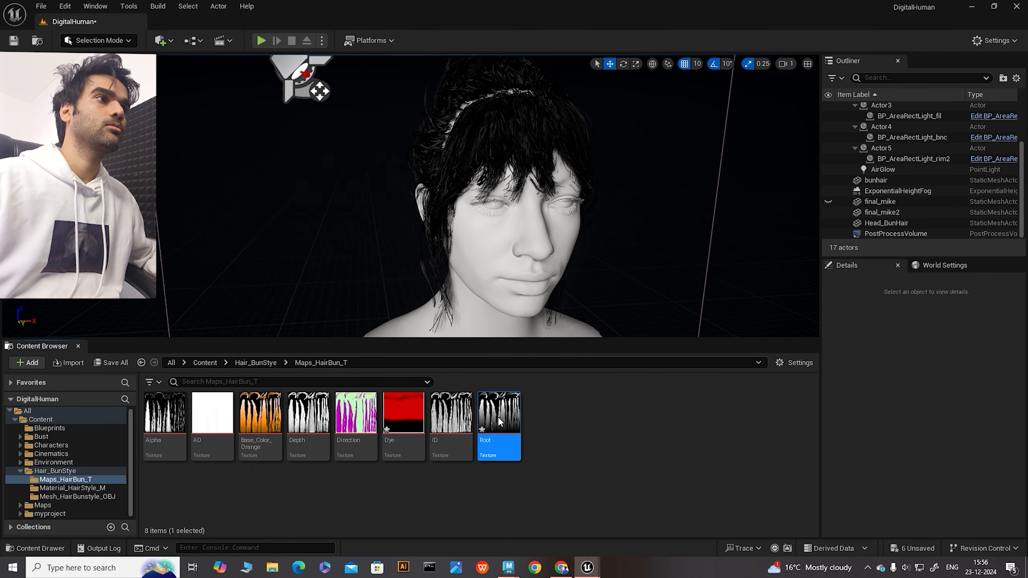
pyautogui.click(634, 301)
pyautogui.click(619, 353)
pyautogui.click(607, 388)
pyautogui.click(632, 417)
pyautogui.click(174, 111)
pyautogui.click(663, 76)
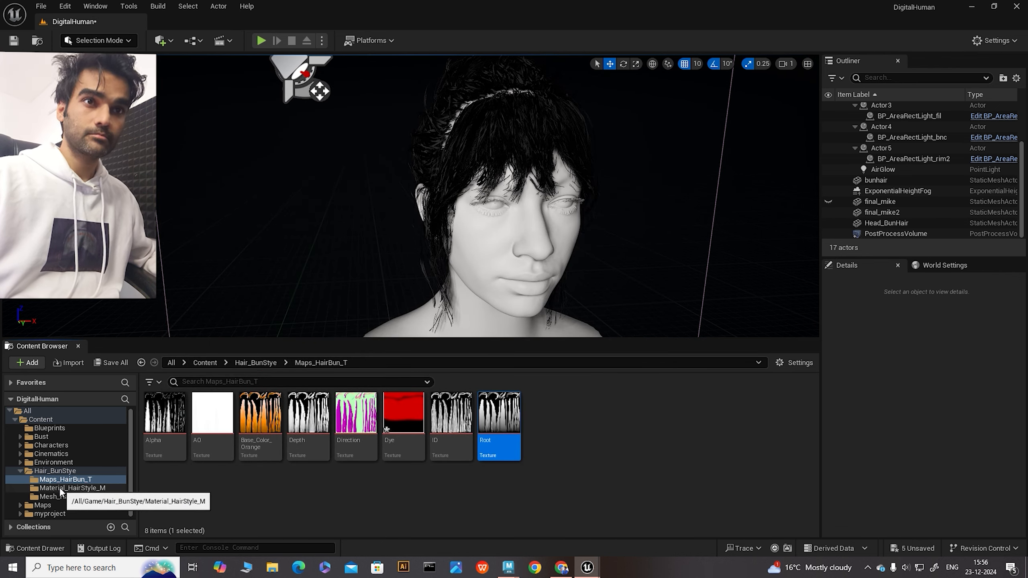
# Open the HairBunStyele_M material instance from the Material_HairStyle_M folder and bring up its global texture parameters
pyautogui.click(71, 487)
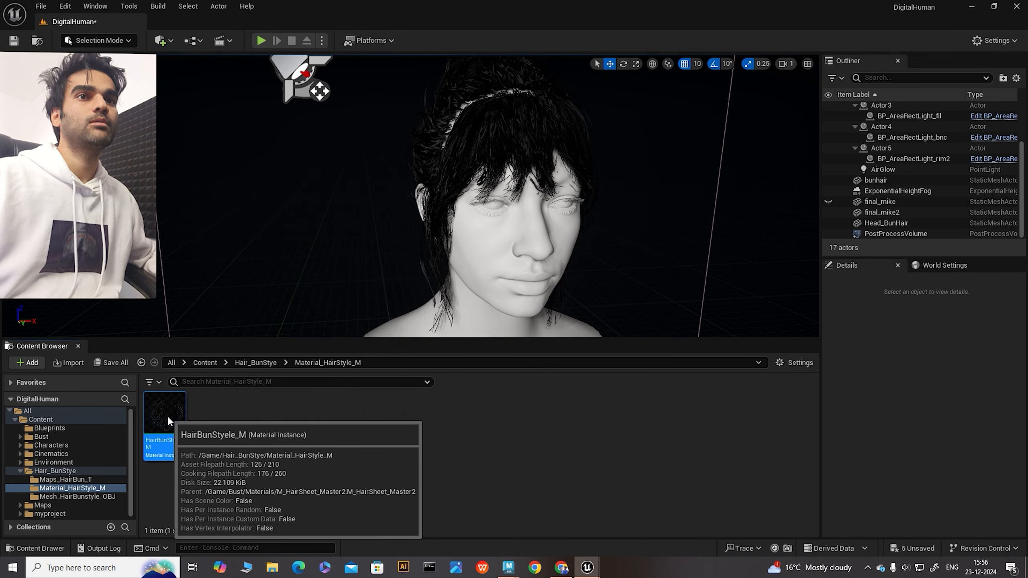
pyautogui.doubleClick(168, 420)
pyautogui.moveTo(399, 75); pyautogui.dragTo(581, 59)
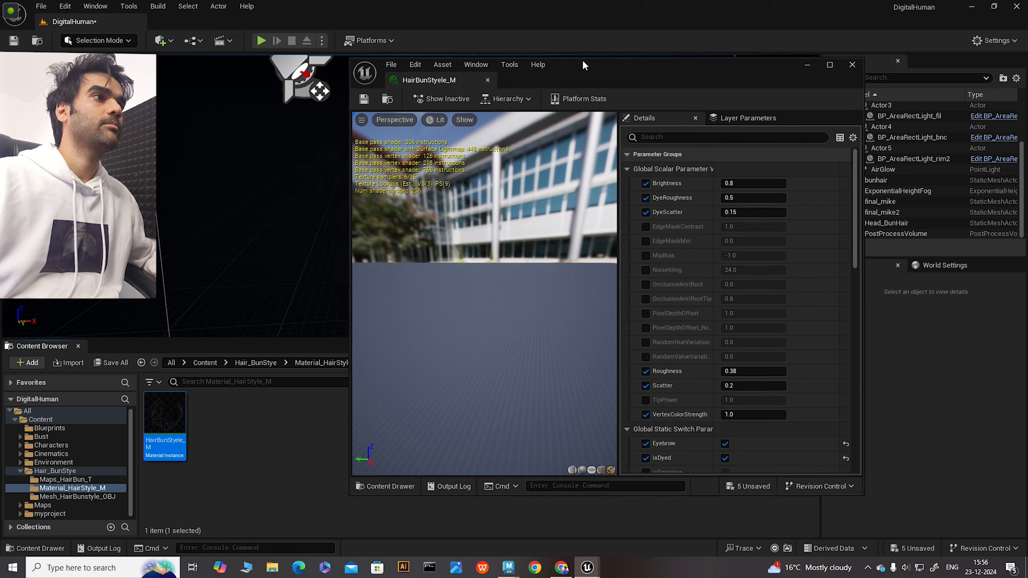
pyautogui.scroll(-5, 702, 222)
pyautogui.scroll(-5, 713, 247)
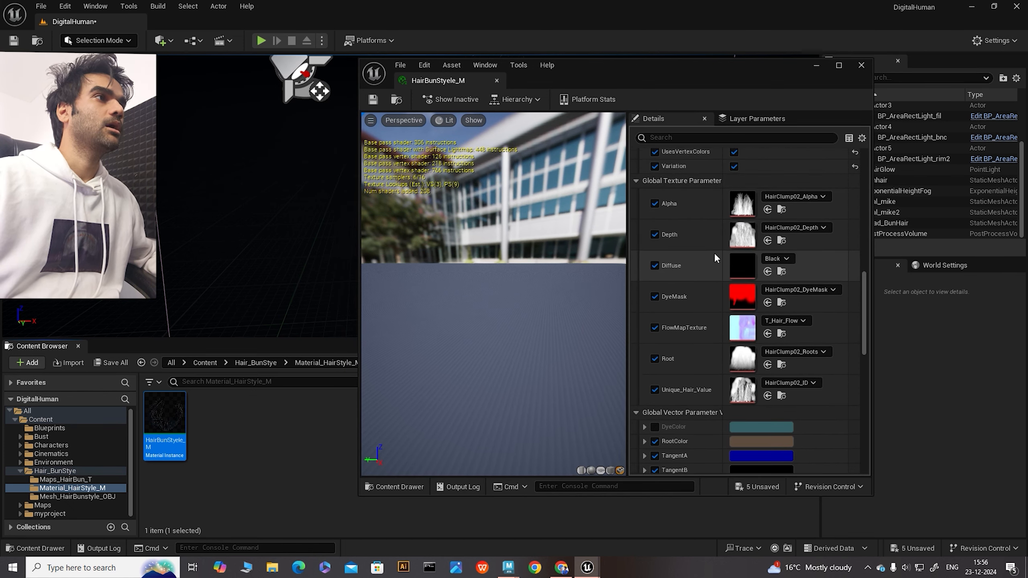
pyautogui.moveTo(647, 72); pyautogui.dragTo(678, 44)
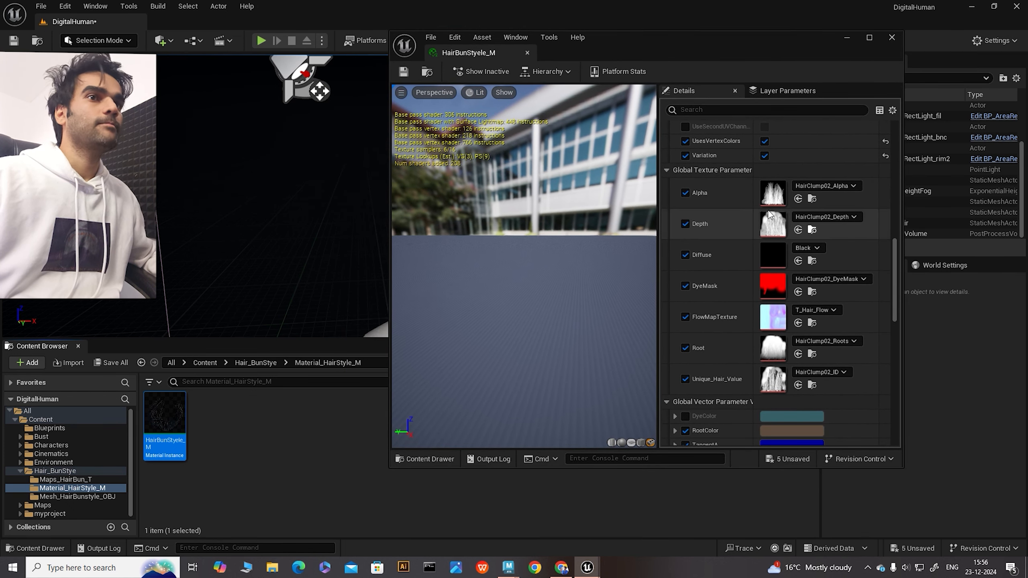
# Assign the Alpha, Depth and Base_Color_Orange textures from Maps_HairBun_T to the material's Alpha, Depth and Diffuse parameters
pyautogui.click(264, 366)
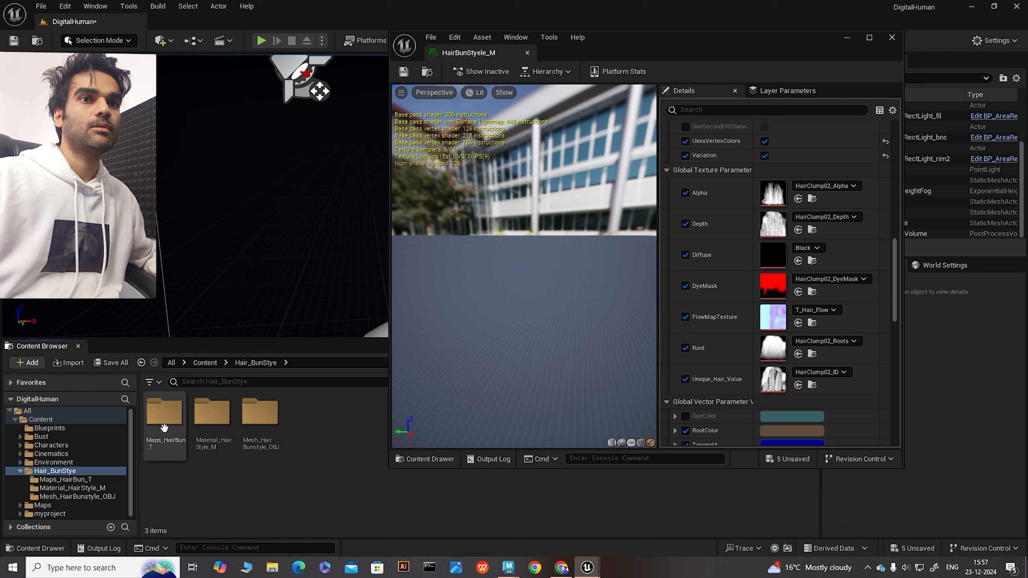
pyautogui.doubleClick(172, 426)
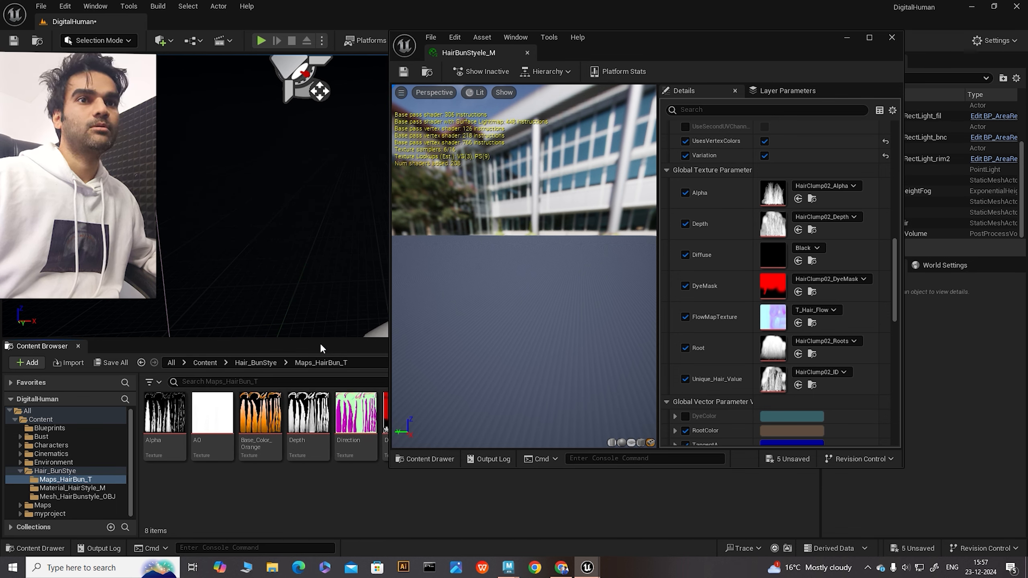
pyautogui.moveTo(147, 430); pyautogui.dragTo(772, 187)
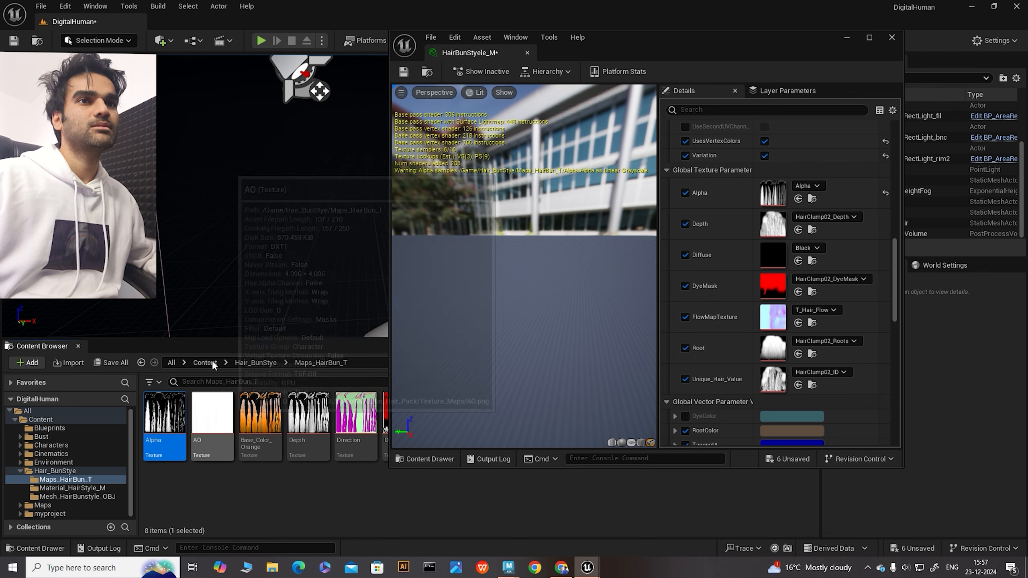
pyautogui.moveTo(634, 55); pyautogui.dragTo(669, 49)
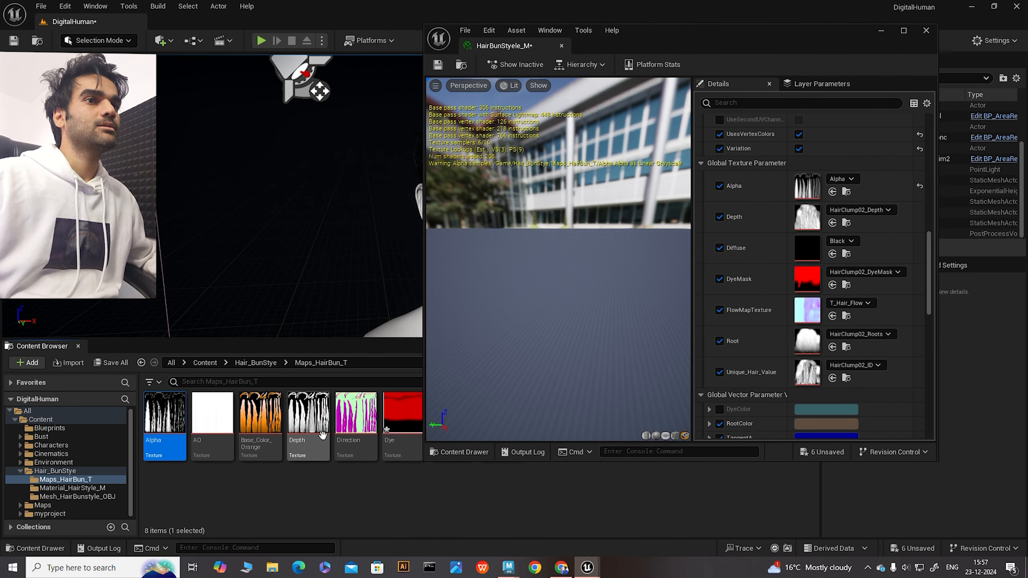
pyautogui.moveTo(314, 444); pyautogui.dragTo(805, 216)
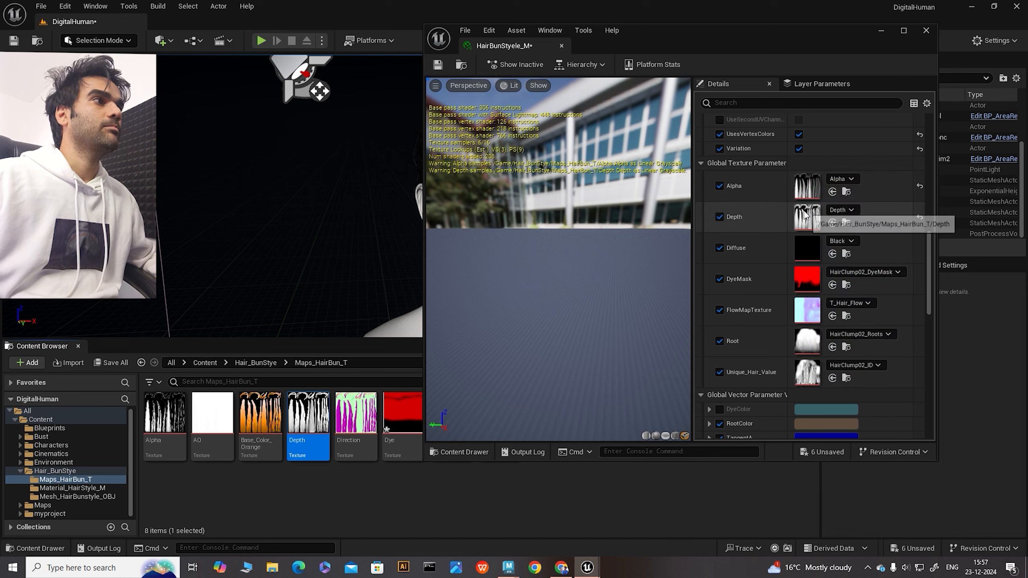
pyautogui.moveTo(260, 418); pyautogui.dragTo(809, 254)
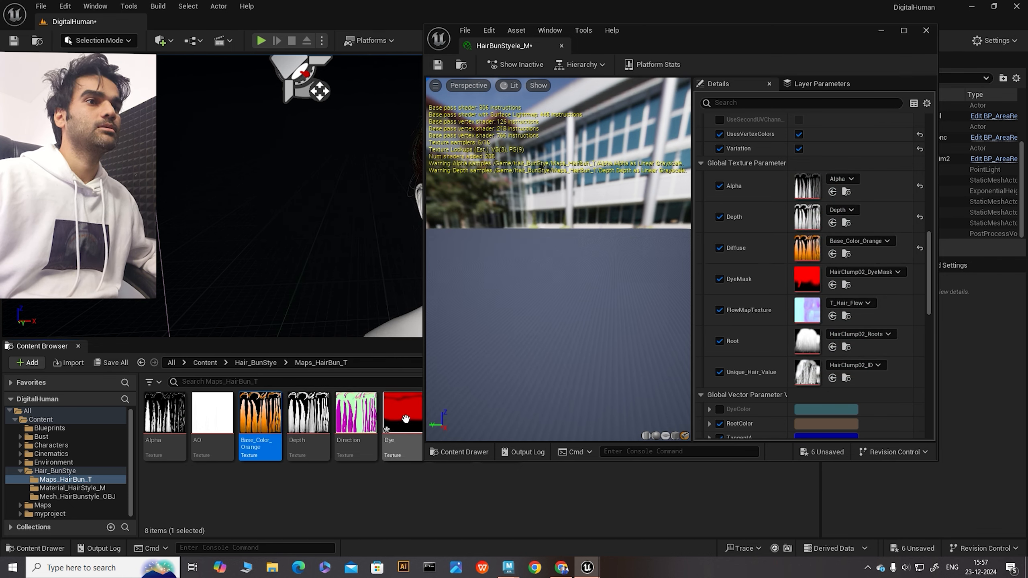
# Assign the Dye texture to the material's DyeMask parameter and the Direction texture to FlowMapTexture
pyautogui.moveTo(747, 29); pyautogui.dragTo(796, 40)
pyautogui.moveTo(410, 409); pyautogui.dragTo(856, 292)
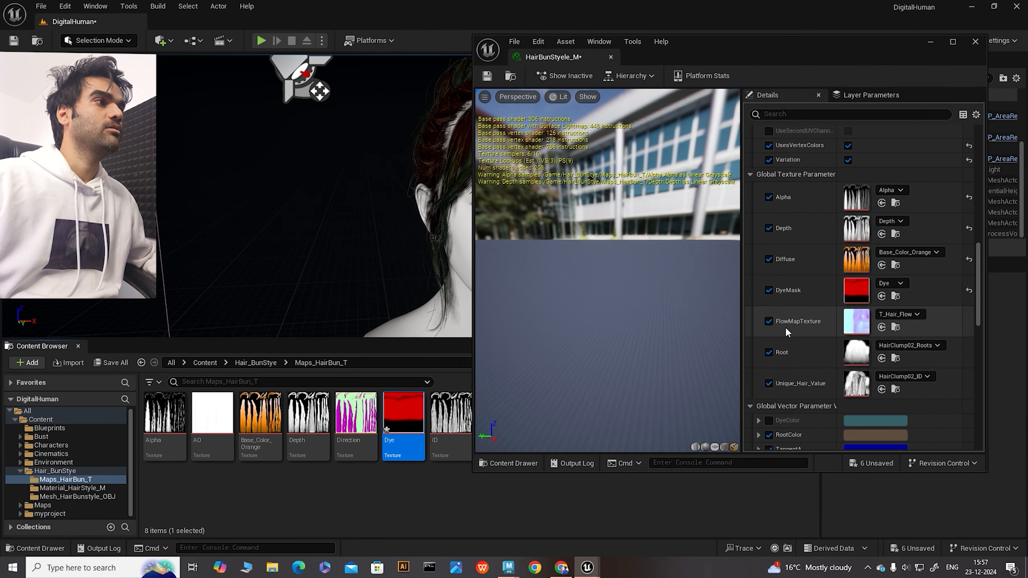
pyautogui.moveTo(355, 412); pyautogui.dragTo(845, 322)
pyautogui.click(306, 419)
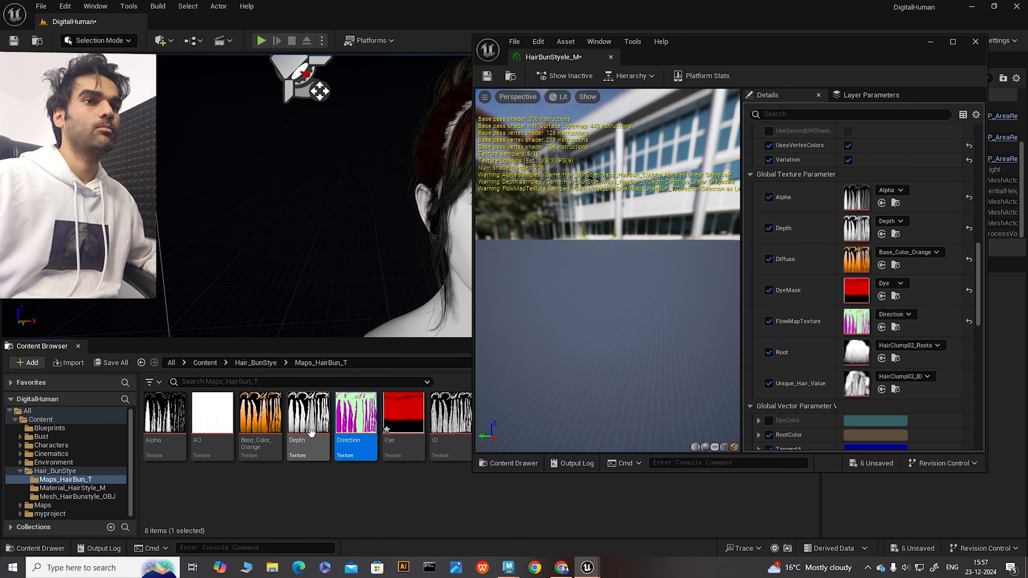
# Assign the Root texture to the material's Root parameter and the ID texture to Unique_Hair_Value
pyautogui.moveTo(703, 44); pyautogui.dragTo(765, 54)
pyautogui.click(497, 432)
pyautogui.moveTo(497, 433); pyautogui.dragTo(919, 362)
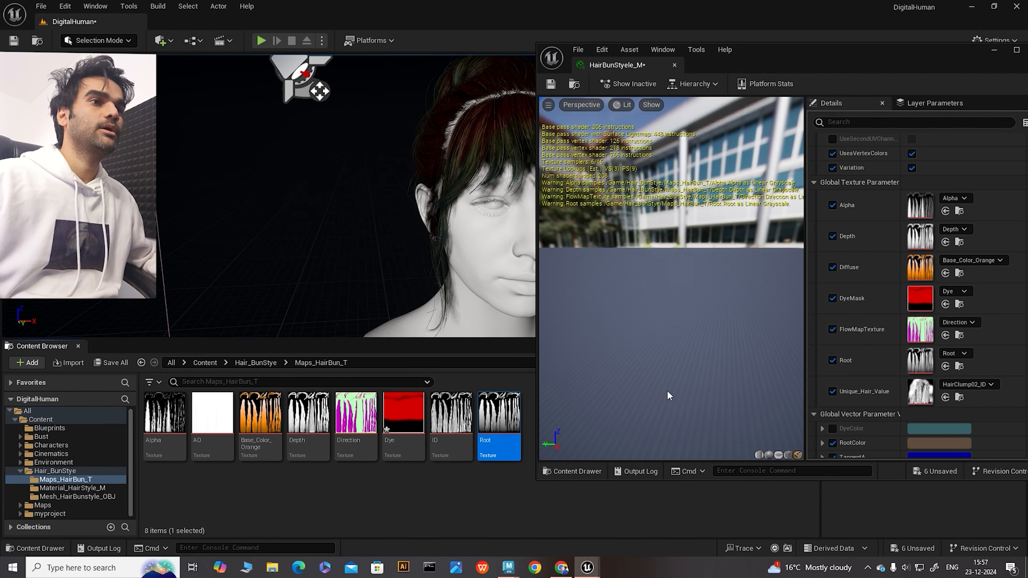
pyautogui.click(451, 417)
pyautogui.moveTo(451, 417); pyautogui.dragTo(919, 391)
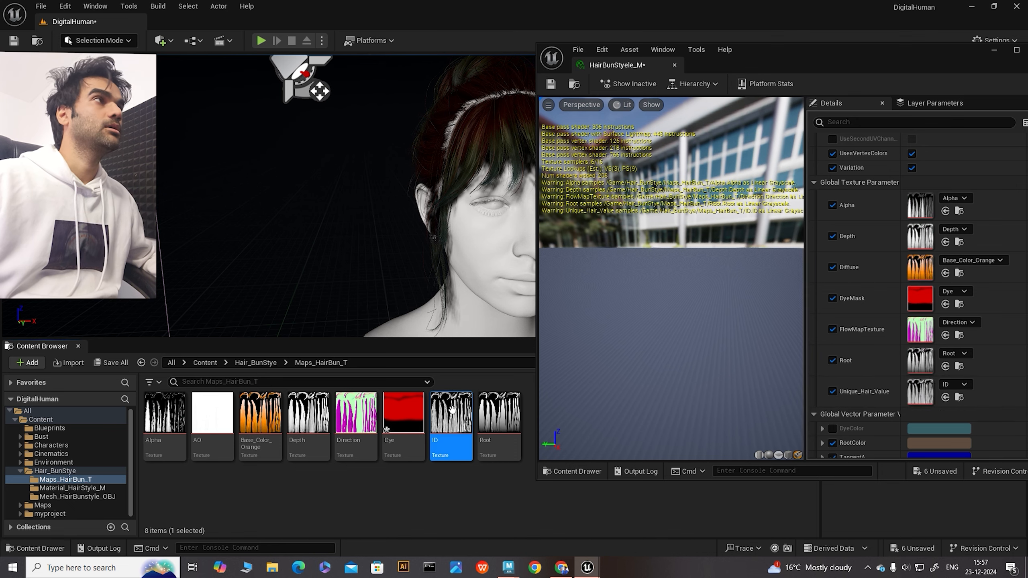
# Enable the DyeColor parameter override in HairBunStyele_M, keeping the hair model in view beside the material editor
pyautogui.moveTo(811, 45); pyautogui.dragTo(210, 71)
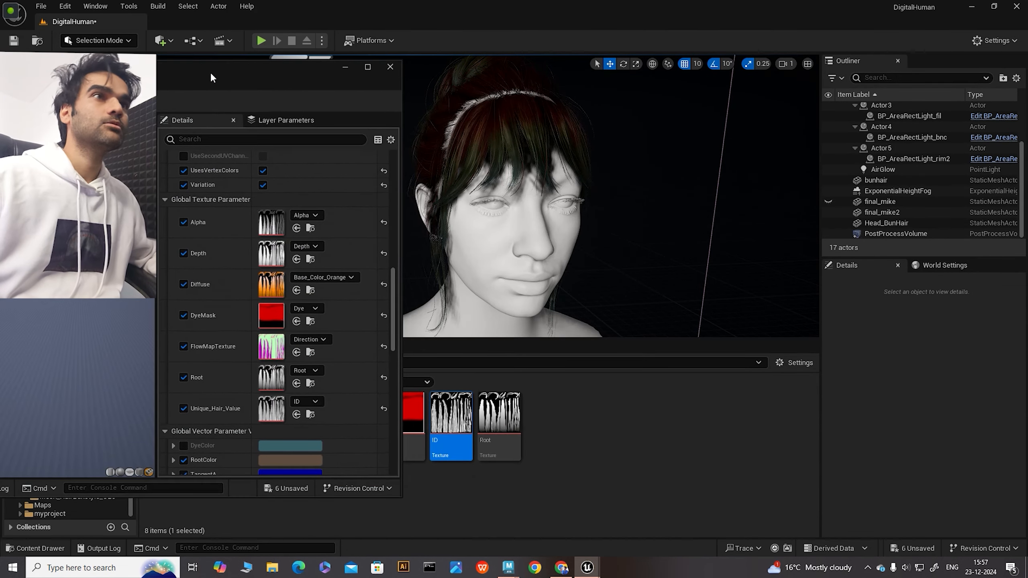
pyautogui.click(184, 445)
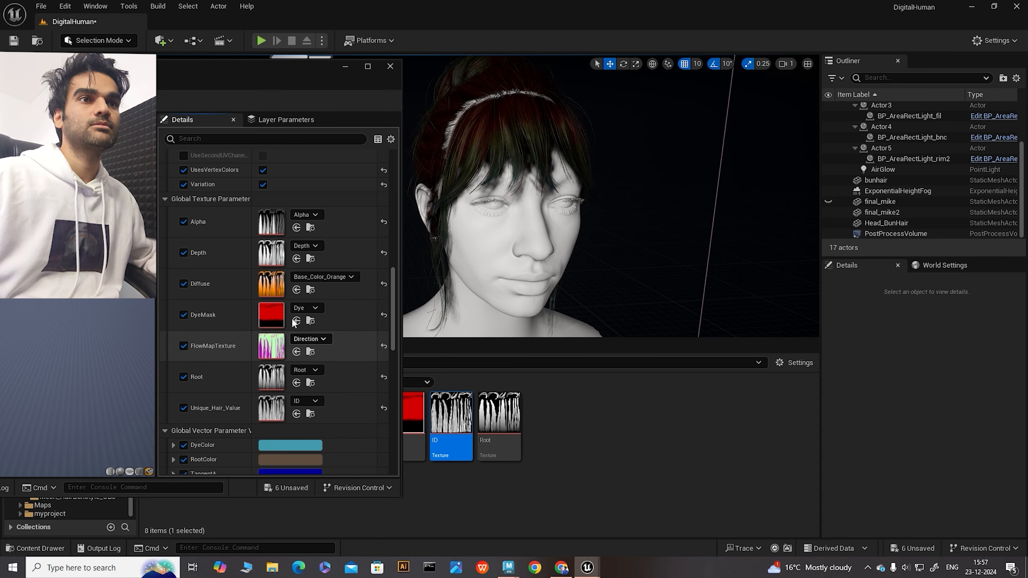
pyautogui.scroll(-5, 294, 328)
pyautogui.moveTo(225, 74); pyautogui.dragTo(196, 30)
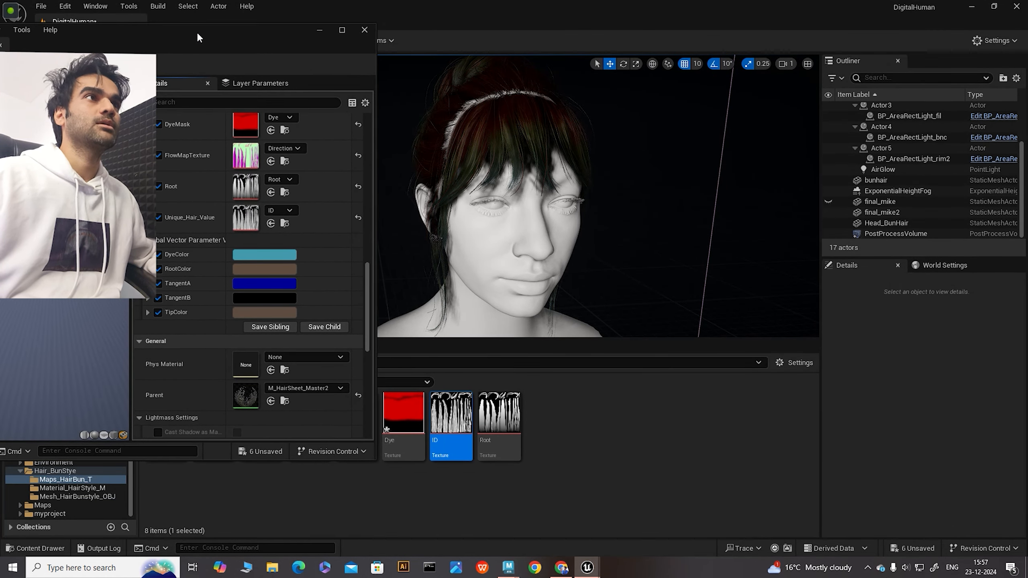
# Examine the textured hair on the head from the front and above, including the bun and fringe
pyautogui.keyDown('alt'); pyautogui.moveTo(602, 216); pyautogui.dragTo(648, 231); pyautogui.keyUp('alt')
pyautogui.keyDown('alt'); pyautogui.moveTo(647, 231); pyautogui.dragTo(607, 227, button='right'); pyautogui.keyUp('alt')
pyautogui.moveTo(607, 226)
pyautogui.keyDown('alt'); pyautogui.mouseDown(button='middle')
pyautogui.moveTo(543, 154)
pyautogui.moveTo(639, 324)
pyautogui.moveTo(607, 227)
pyautogui.mouseUp(button='middle'); pyautogui.keyUp('alt')
pyautogui.keyDown('alt'); pyautogui.moveTo(657, 259); pyautogui.dragTo(647, 241, button='middle'); pyautogui.keyUp('alt')
pyautogui.keyDown('alt'); pyautogui.moveTo(648, 241); pyautogui.dragTo(728, 249, button='right'); pyautogui.keyUp('alt')
pyautogui.keyDown('alt'); pyautogui.moveTo(728, 249); pyautogui.dragTo(626, 255); pyautogui.keyUp('alt')
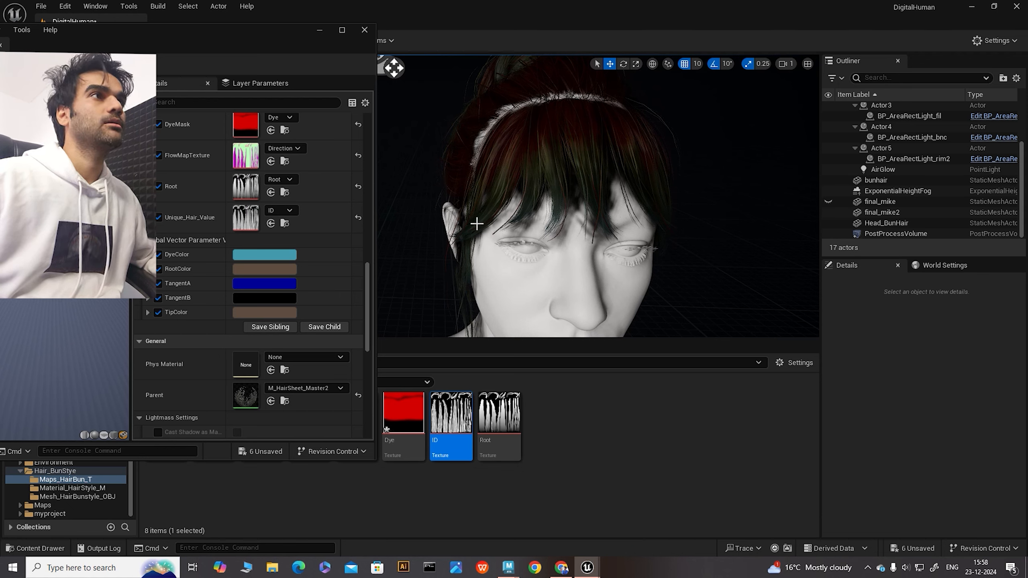
pyautogui.keyDown('alt'); pyautogui.moveTo(547, 241); pyautogui.dragTo(547, 280); pyautogui.keyUp('alt')
pyautogui.keyDown('alt'); pyautogui.moveTo(599, 233); pyautogui.dragTo(624, 282); pyautogui.keyUp('alt')
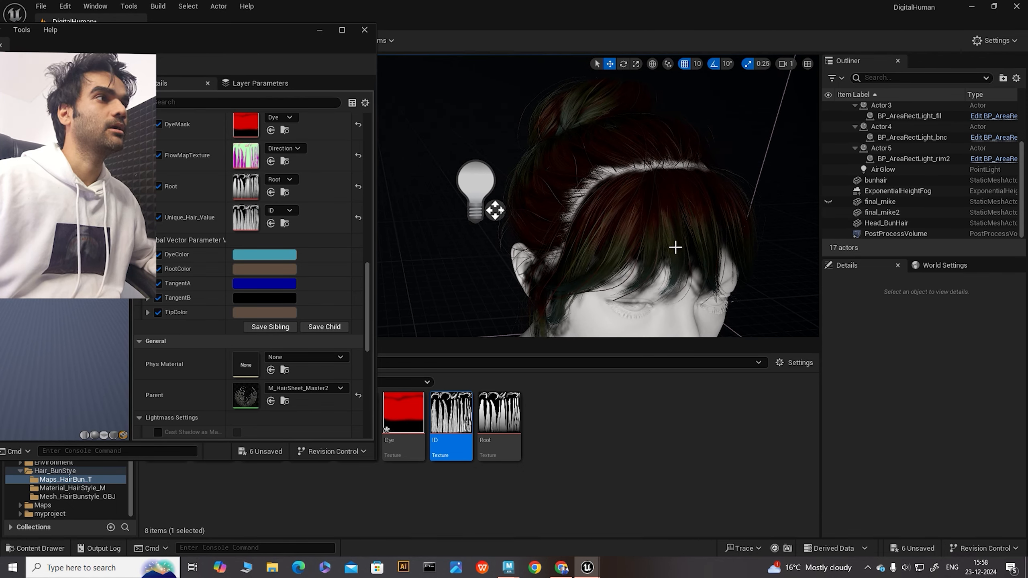
pyautogui.scroll(-1, 273, 263)
pyautogui.scroll(1, 275, 264)
# Try orange and purple dye colours, then set DyeColor to a muted pink-purple, hex sRGB AA78ACFF
pyautogui.click(261, 254)
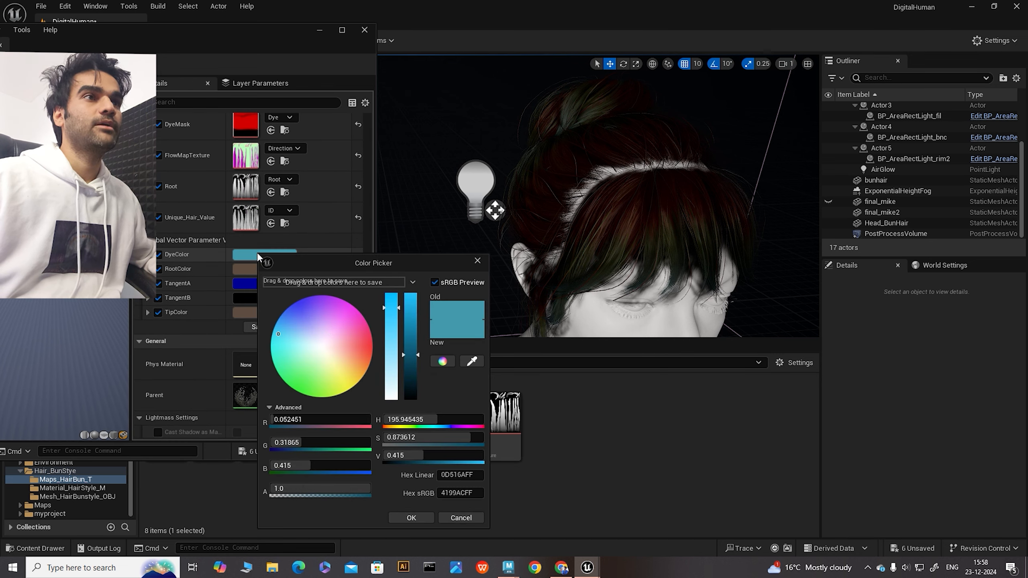
pyautogui.click(331, 322)
pyautogui.moveTo(337, 314); pyautogui.dragTo(372, 359)
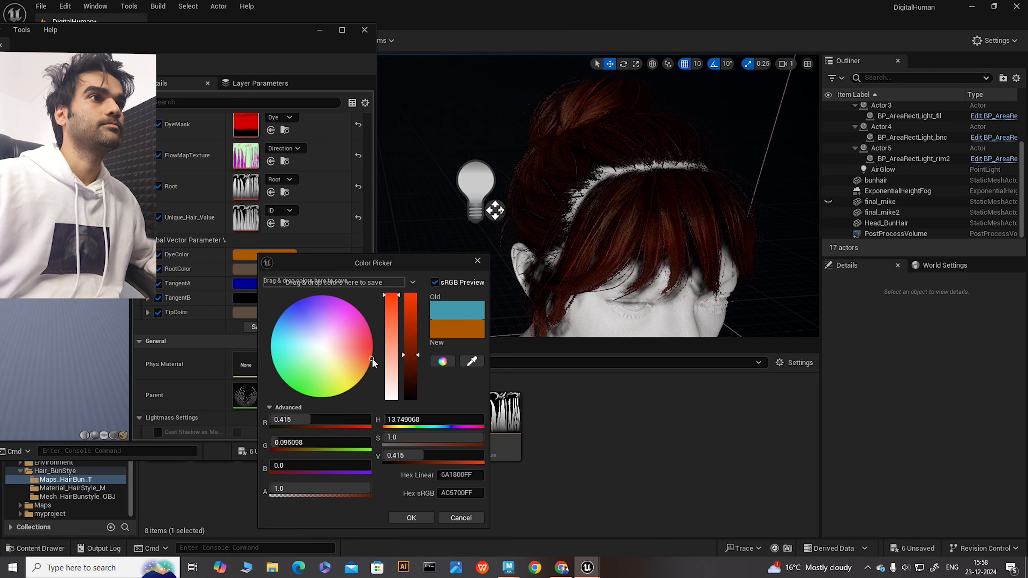
pyautogui.click(333, 297)
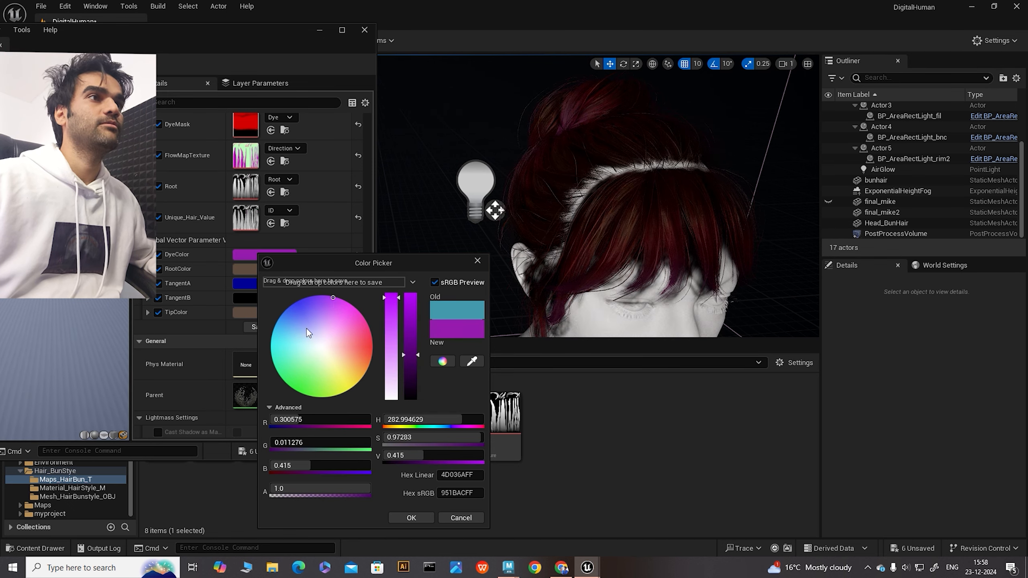
pyautogui.click(352, 305)
pyautogui.moveTo(351, 310); pyautogui.dragTo(344, 310)
pyautogui.moveTo(326, 337); pyautogui.dragTo(334, 322)
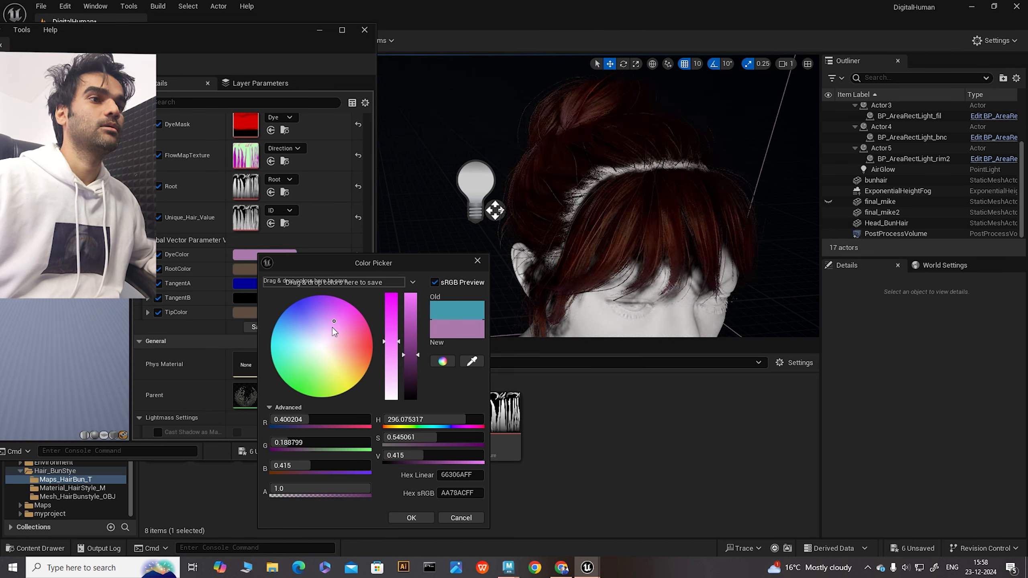
pyautogui.click(394, 515)
# Raise the hair material's Brightness parameter to about 1.59
pyautogui.scroll(-10, 226, 243)
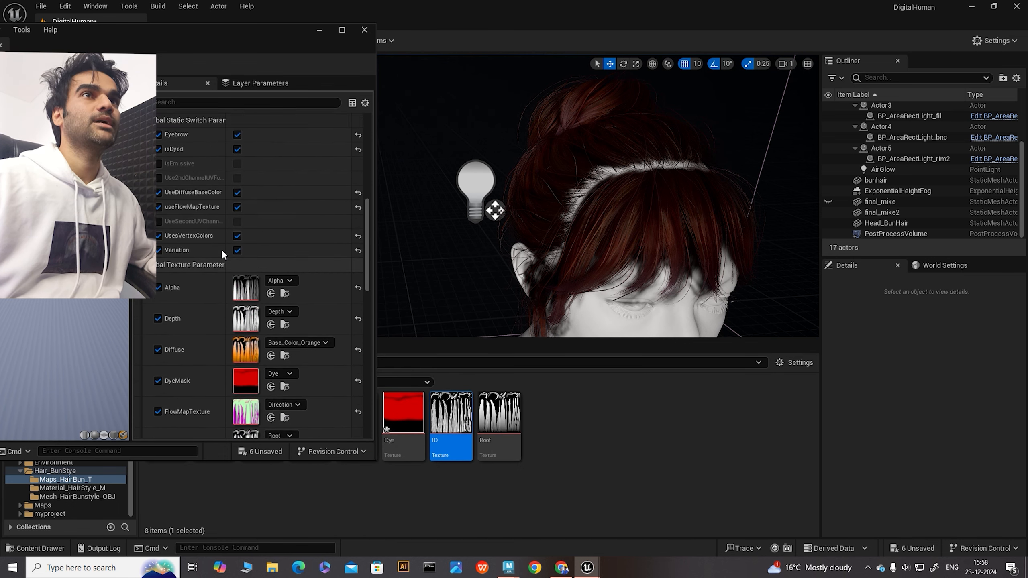
pyautogui.scroll(2, 210, 255)
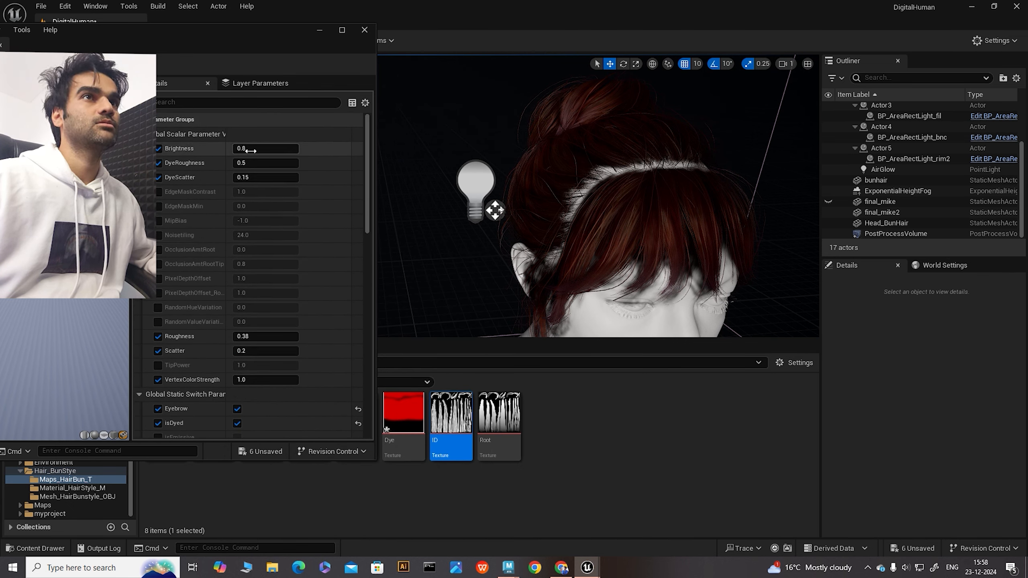
pyautogui.moveTo(244, 149); pyautogui.dragTo(259, 149)
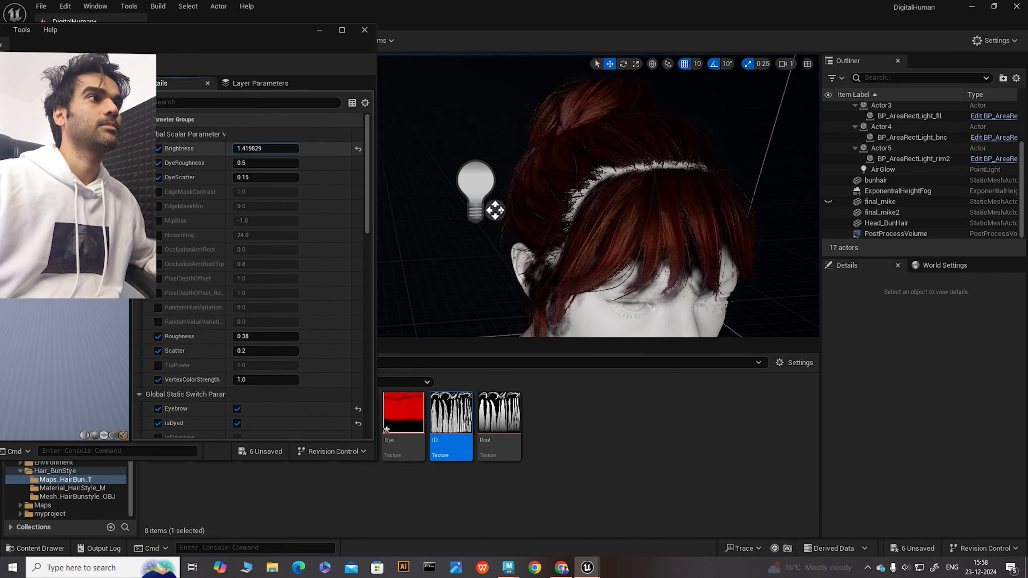
pyautogui.moveTo(259, 149); pyautogui.dragTo(255, 149)
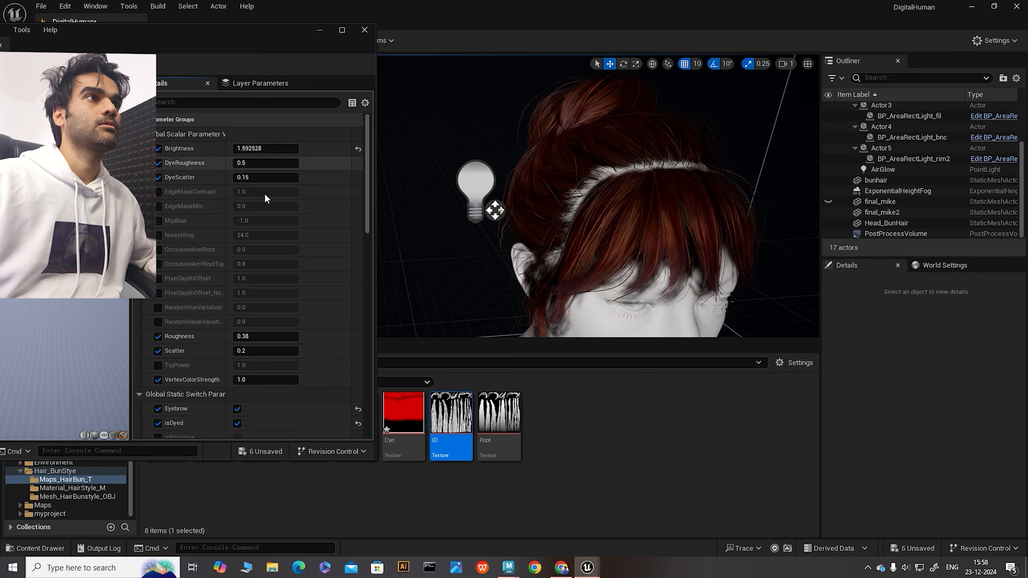
# Examine the bun hair on the head from the front and the side
pyautogui.moveTo(527, 211); pyautogui.dragTo(494, 186, button='right')
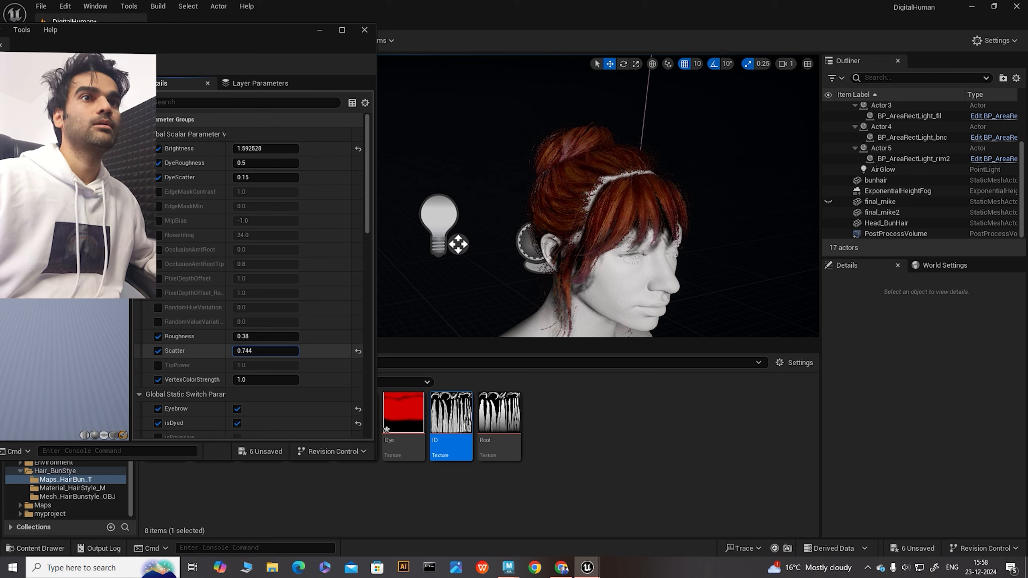
pyautogui.moveTo(705, 310); pyautogui.dragTo(604, 309, button='right')
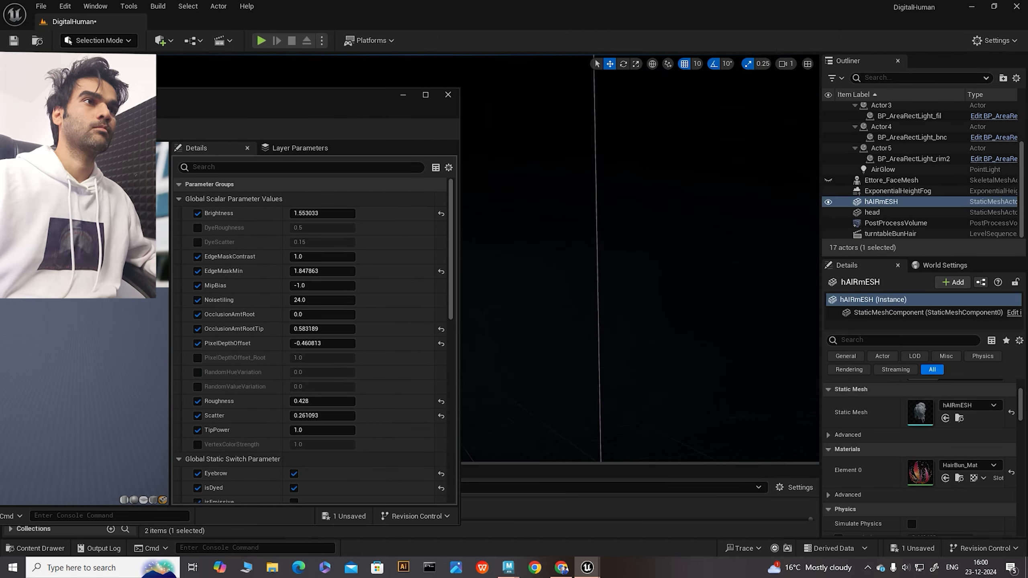
pyautogui.moveTo(604, 310); pyautogui.dragTo(482, 310, button='right')
pyautogui.click(760, 366)
pyautogui.moveTo(760, 367); pyautogui.dragTo(676, 335, button='right')
pyautogui.moveTo(465, 243); pyautogui.dragTo(661, 329, button='right')
# Set the DyeColor of the finished bun hair's material to green, hex sRGB 2EAC33FF
pyautogui.scroll(-10, 322, 362)
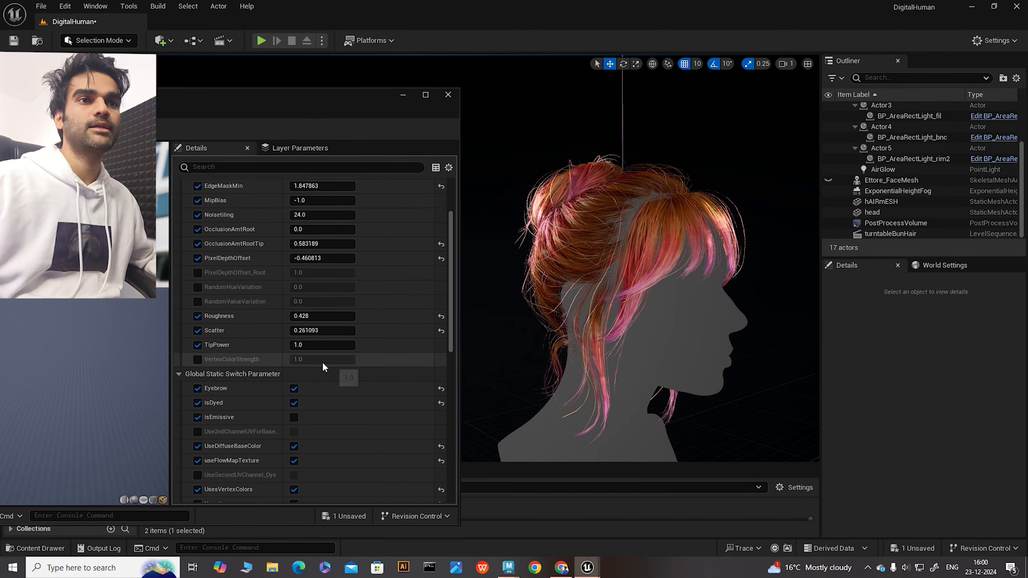
pyautogui.scroll(-5, 308, 332)
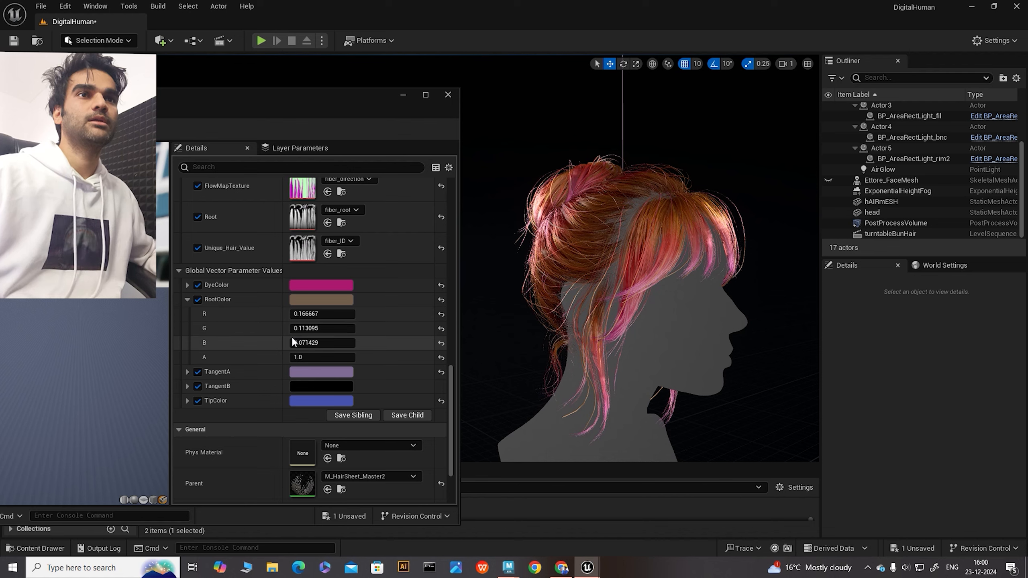
pyautogui.click(329, 285)
pyautogui.moveTo(444, 359); pyautogui.dragTo(361, 325)
pyautogui.moveTo(383, 373); pyautogui.dragTo(413, 407)
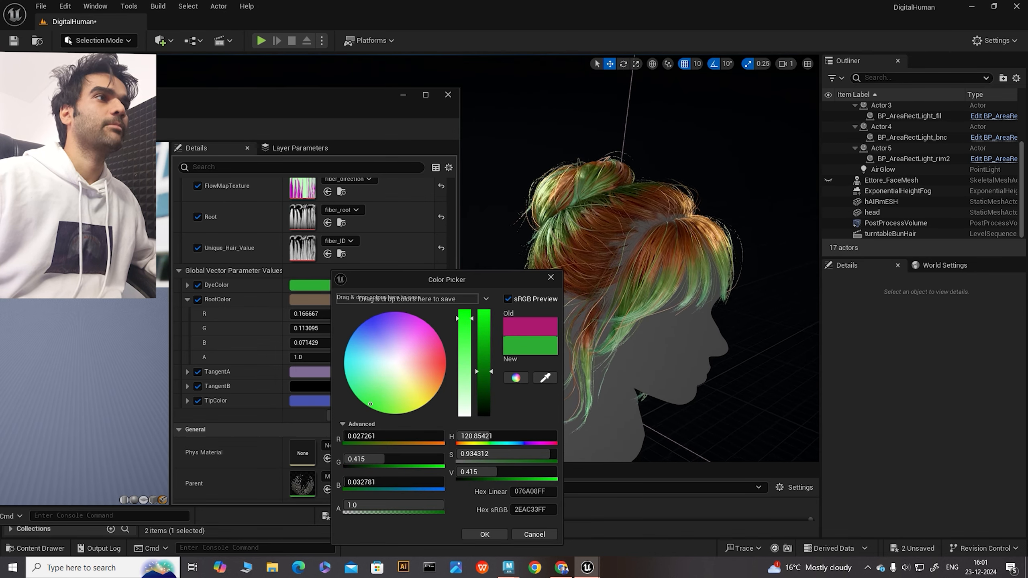
pyautogui.moveTo(391, 268); pyautogui.dragTo(362, 236)
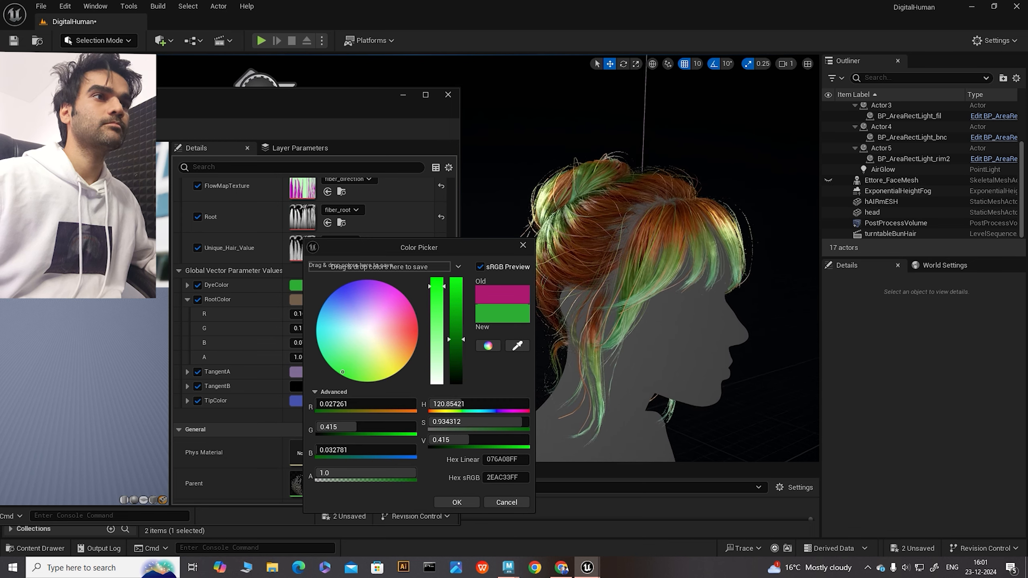
# Try blue as the RootColor, then set it to magenta, hex sRGB E432E1FF
pyautogui.click(292, 299)
pyautogui.moveTo(358, 359); pyautogui.dragTo(445, 309)
pyautogui.moveTo(362, 354); pyautogui.dragTo(323, 323)
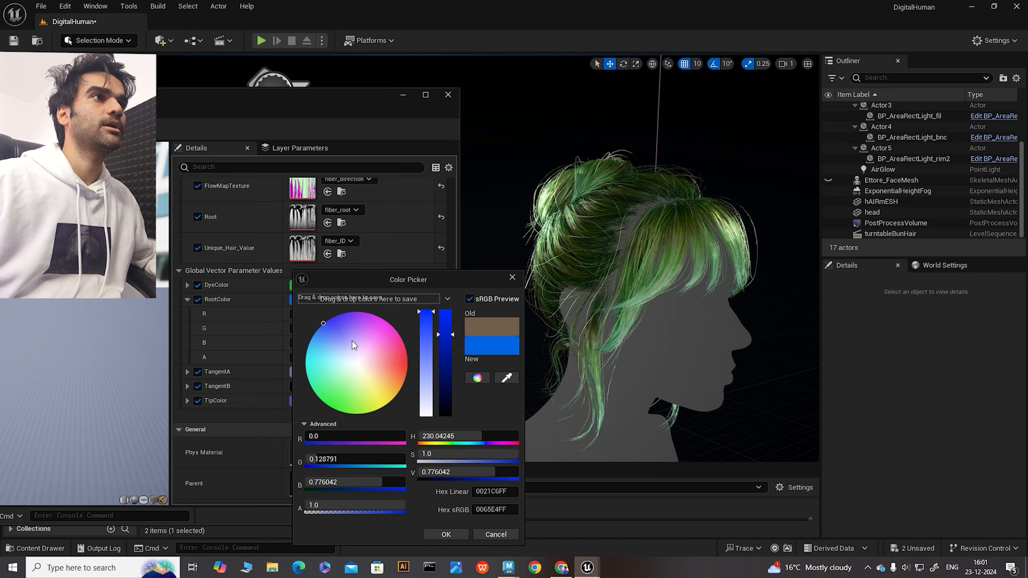
pyautogui.click(378, 330)
pyautogui.moveTo(361, 342); pyautogui.dragTo(382, 321)
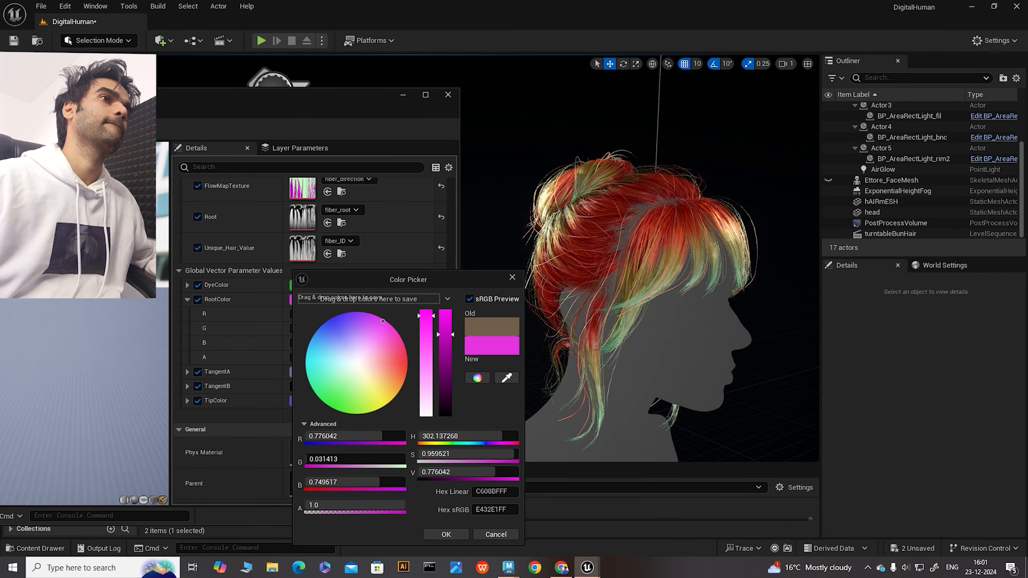
pyautogui.moveTo(426, 280); pyautogui.dragTo(140, 203)
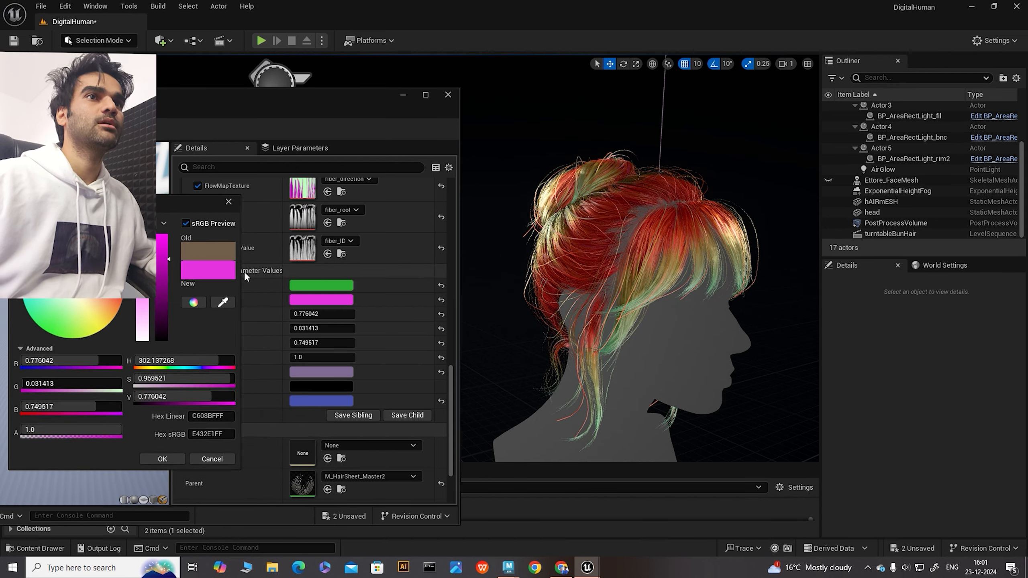
# Inspect the recoloured hair on the head from the side, the front and farther away
pyautogui.scroll(-3, 331, 296)
pyautogui.moveTo(211, 205); pyautogui.dragTo(184, 229)
pyautogui.keyDown('alt'); pyautogui.moveTo(526, 281); pyautogui.dragTo(307, 288); pyautogui.keyUp('alt')
pyautogui.keyDown('alt'); pyautogui.moveTo(631, 300); pyautogui.dragTo(472, 298); pyautogui.keyUp('alt')
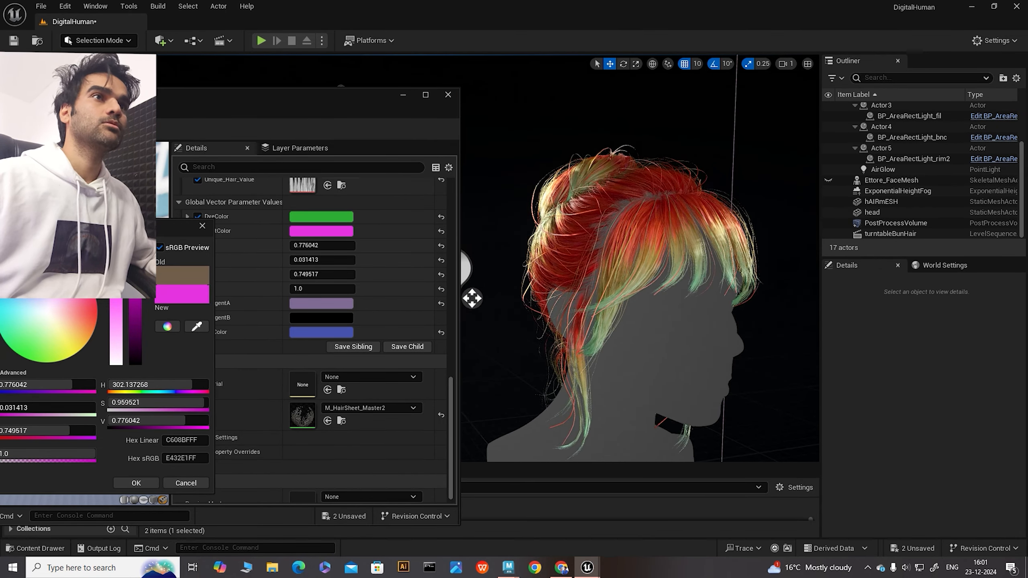
pyautogui.scroll(-5, 670, 312)
pyautogui.keyDown('alt'); pyautogui.moveTo(669, 312); pyautogui.dragTo(523, 250); pyautogui.keyUp('alt')
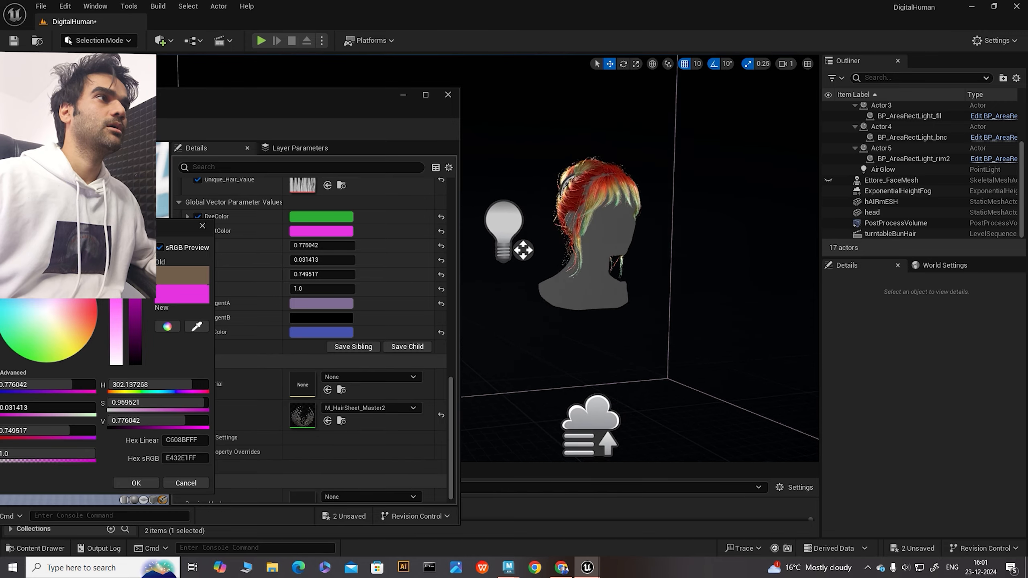
pyautogui.scroll(5, 673, 275)
pyautogui.keyDown('alt'); pyautogui.moveTo(673, 275); pyautogui.dragTo(640, 302, button='middle'); pyautogui.keyUp('alt')
pyautogui.keyDown('alt'); pyautogui.moveTo(640, 303); pyautogui.dragTo(534, 298); pyautogui.keyUp('alt')
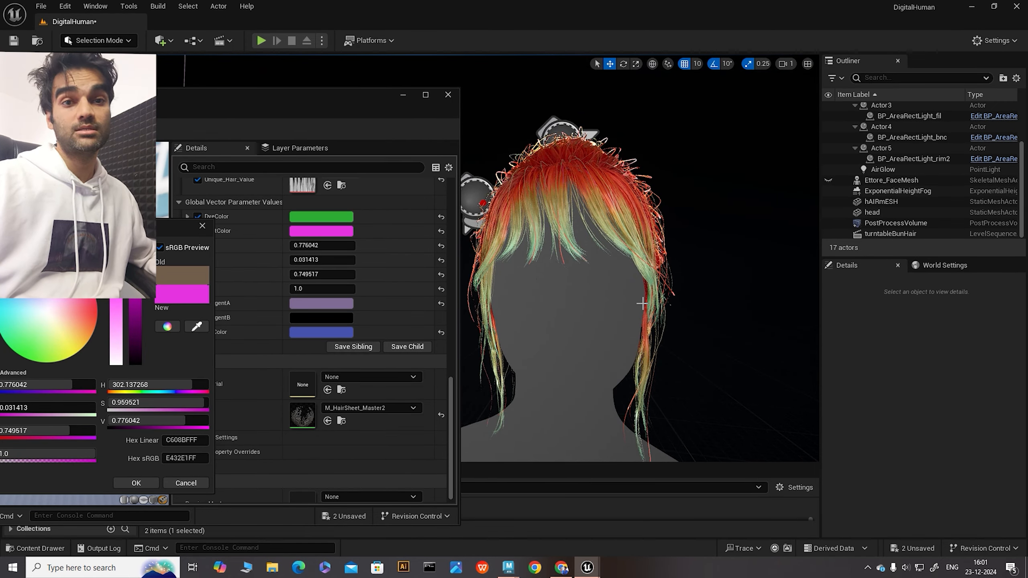
pyautogui.keyDown('alt'); pyautogui.moveTo(641, 295); pyautogui.dragTo(688, 320); pyautogui.keyUp('alt')
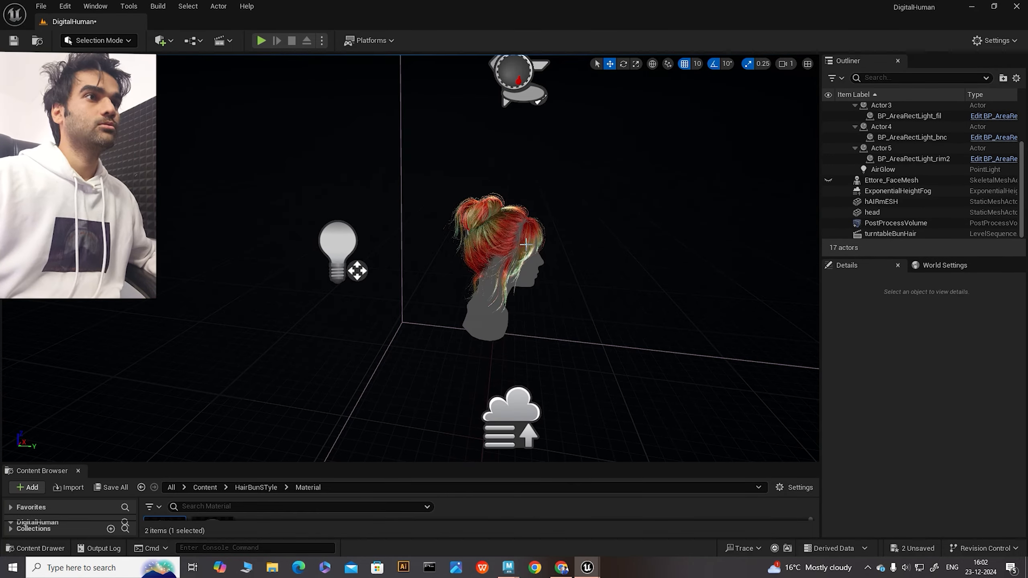
pyautogui.keyDown('alt'); pyautogui.moveTo(521, 268); pyautogui.dragTo(652, 268); pyautogui.keyUp('alt')
pyautogui.keyDown('alt'); pyautogui.moveTo(528, 246); pyautogui.dragTo(713, 268); pyautogui.keyUp('alt')
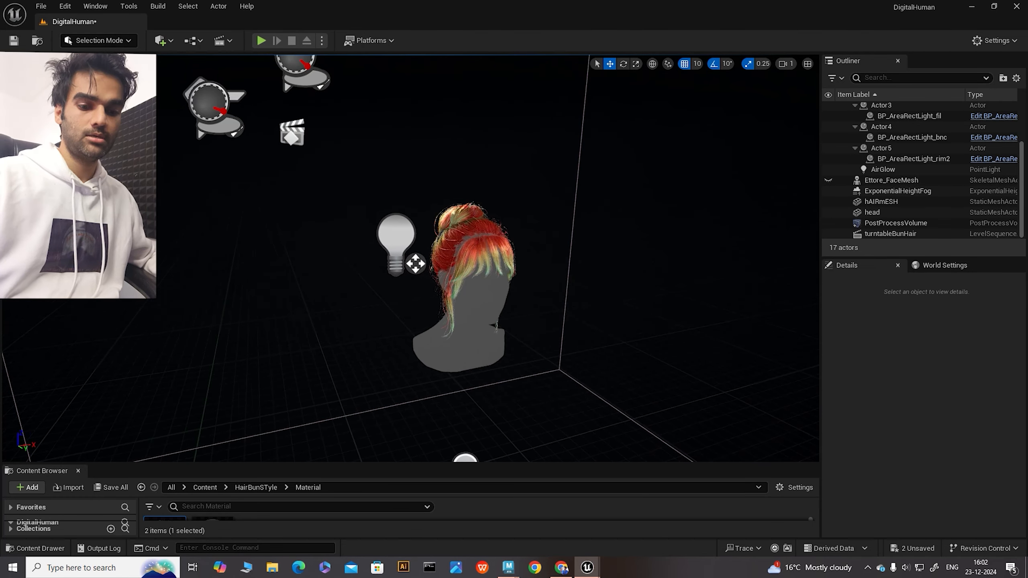
# Turn on Game View to hide the scene icons and grid, and frame the head and hair from the front
pyautogui.press('g')
pyautogui.press('g')
pyautogui.press('g')
pyautogui.press('g')
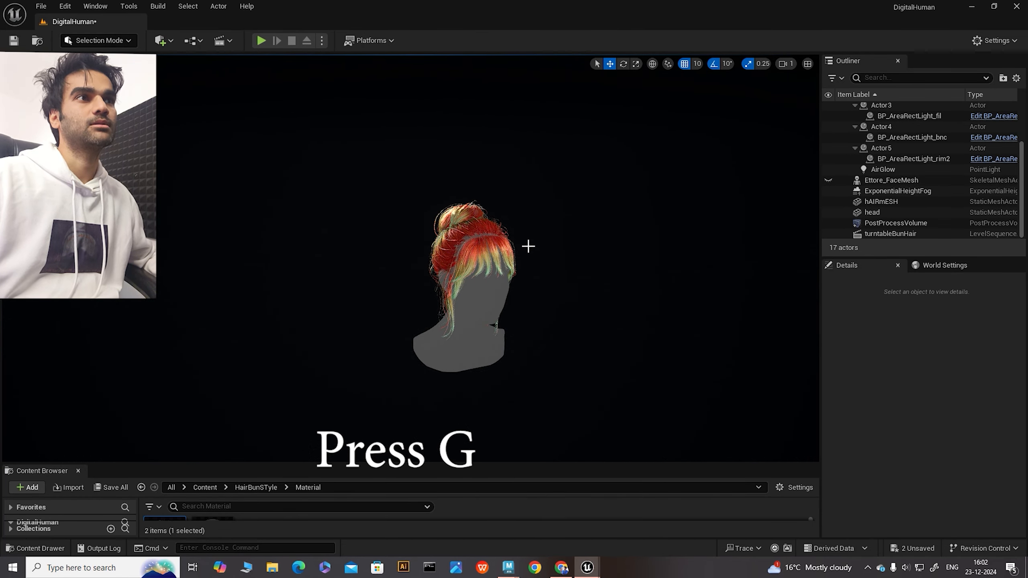
pyautogui.press('g')
pyautogui.press('g')
pyautogui.press('g')
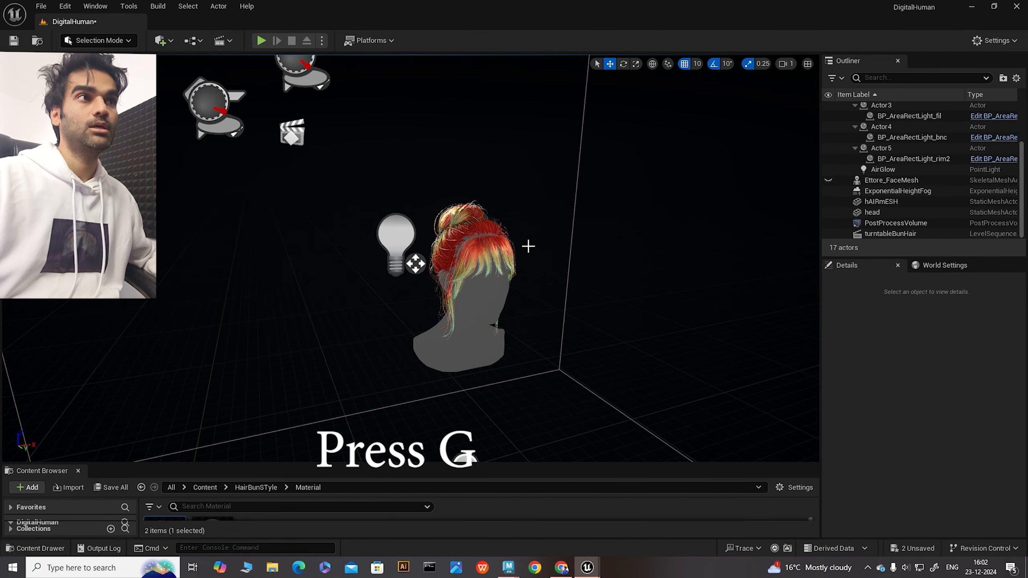
pyautogui.keyDown('alt'); pyautogui.moveTo(538, 251); pyautogui.dragTo(566, 291); pyautogui.keyUp('alt')
pyautogui.scroll(5, 575, 289)
pyautogui.scroll(-3, 574, 290)
pyautogui.keyDown('alt'); pyautogui.moveTo(574, 290); pyautogui.dragTo(554, 278, button='middle'); pyautogui.keyUp('alt')
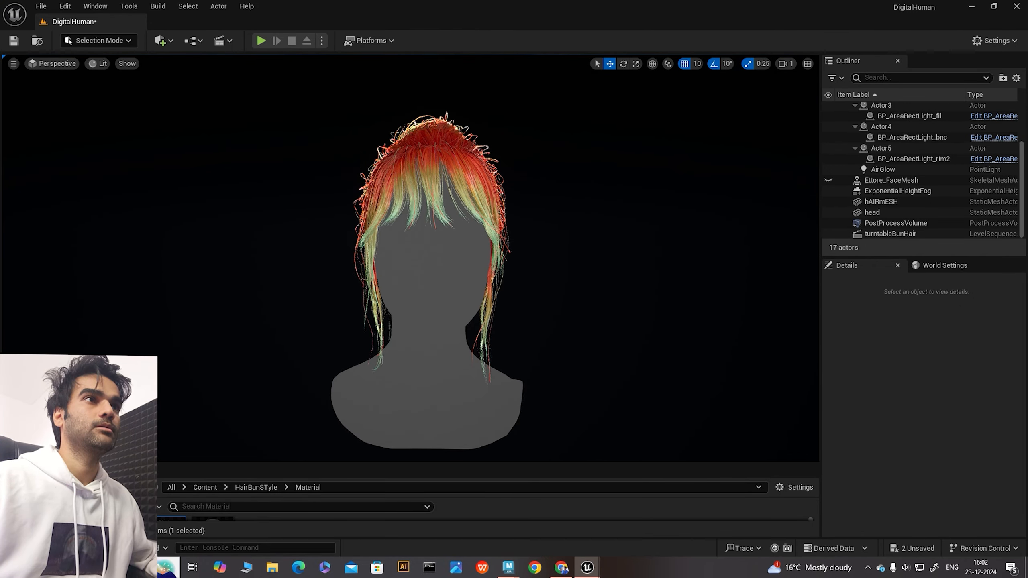
pyautogui.scroll(1, 574, 289)
pyautogui.moveTo(575, 289)
pyautogui.keyDown('alt'); pyautogui.mouseDown()
pyautogui.moveTo(588, 277)
pyautogui.moveTo(582, 285)
pyautogui.mouseUp(); pyautogui.keyUp('alt')
pyautogui.keyDown('alt'); pyautogui.moveTo(568, 295); pyautogui.dragTo(591, 296, button='right'); pyautogui.keyUp('alt')
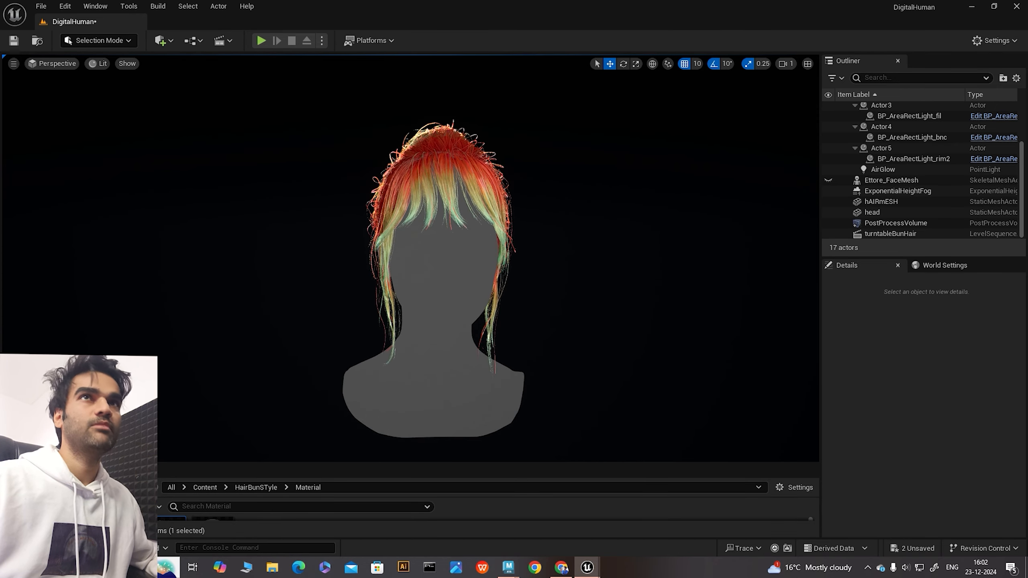
# Enable the custom screen percentage override for the viewport and set it to 198
pyautogui.click(14, 64)
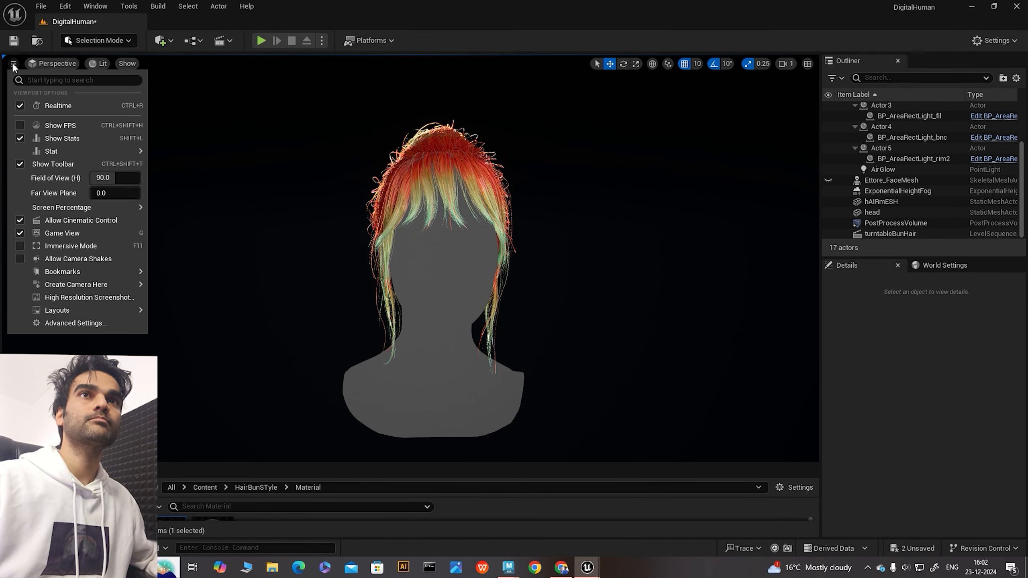
pyautogui.moveTo(61, 207)
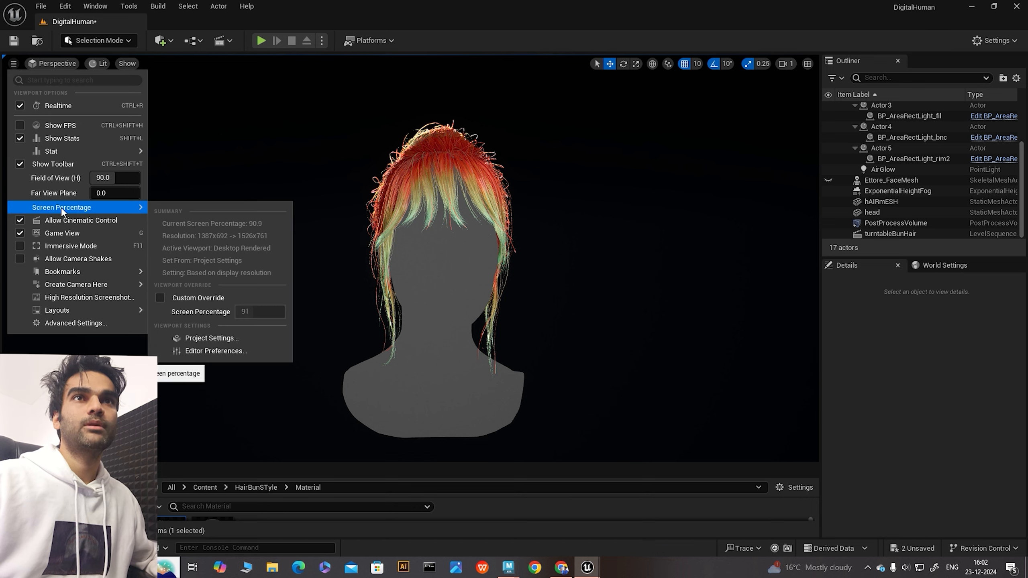
pyautogui.click(160, 298)
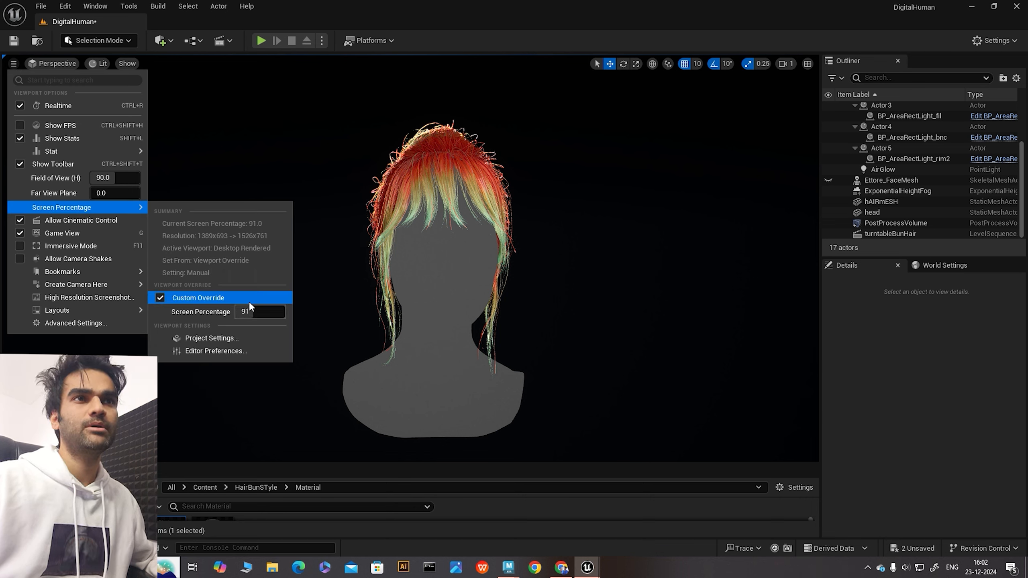
pyautogui.write('98')
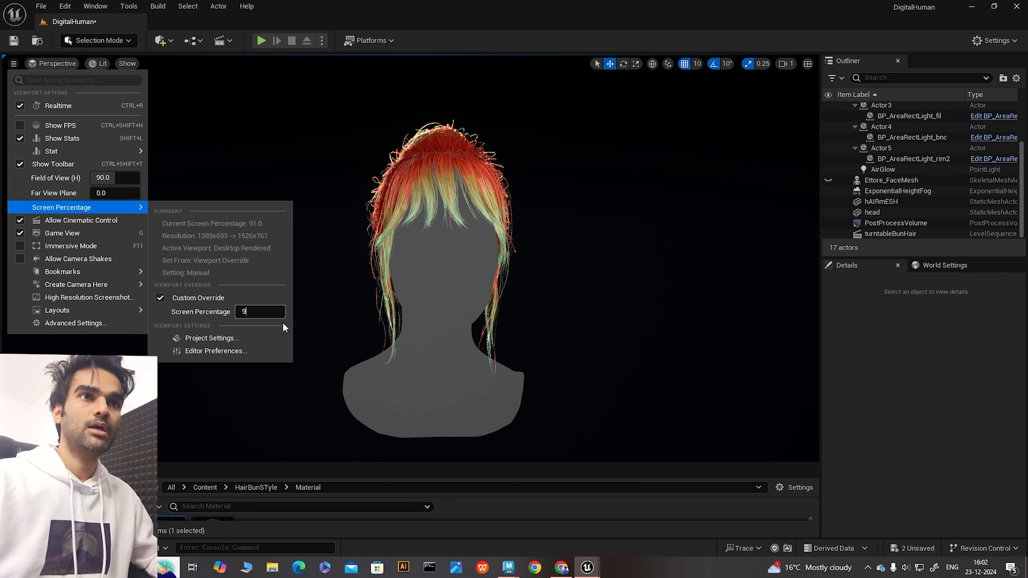
pyautogui.press('BackSpace')
pyautogui.press('BackSpace')
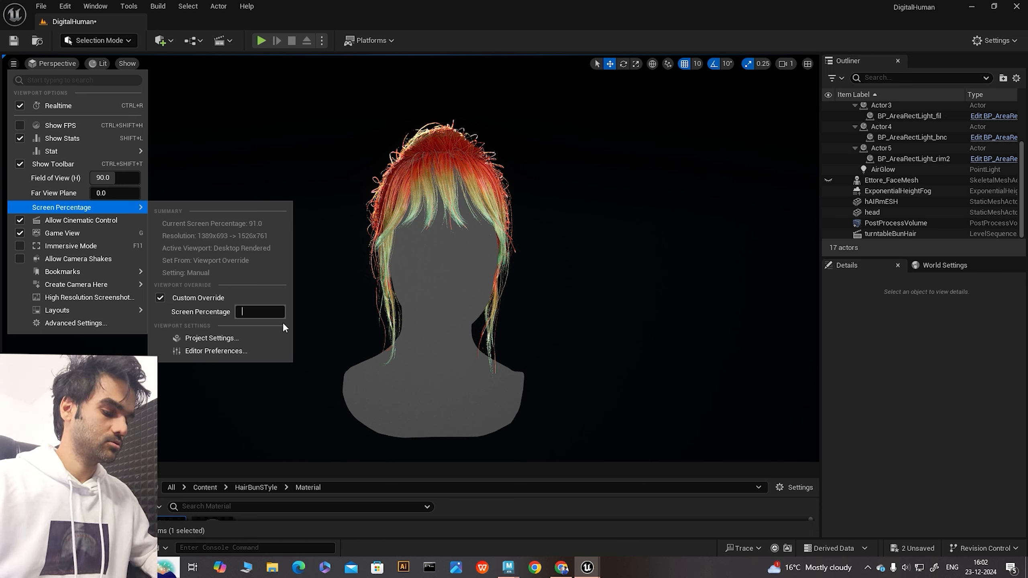
pyautogui.write('198')
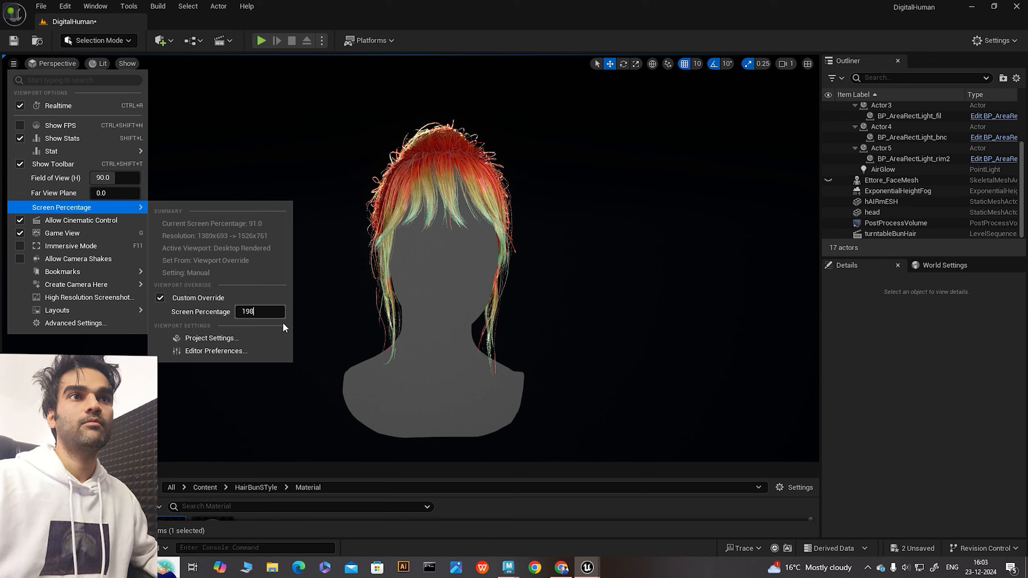
pyautogui.press('Return')
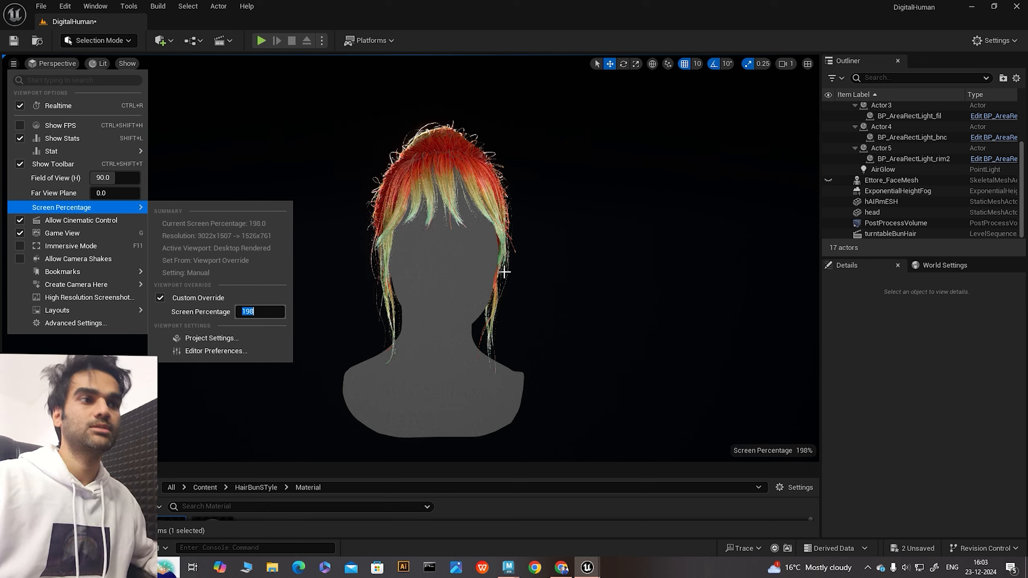
# Try a screen percentage of 200, then set it back to 198
pyautogui.write('200')
pyautogui.press('Return')
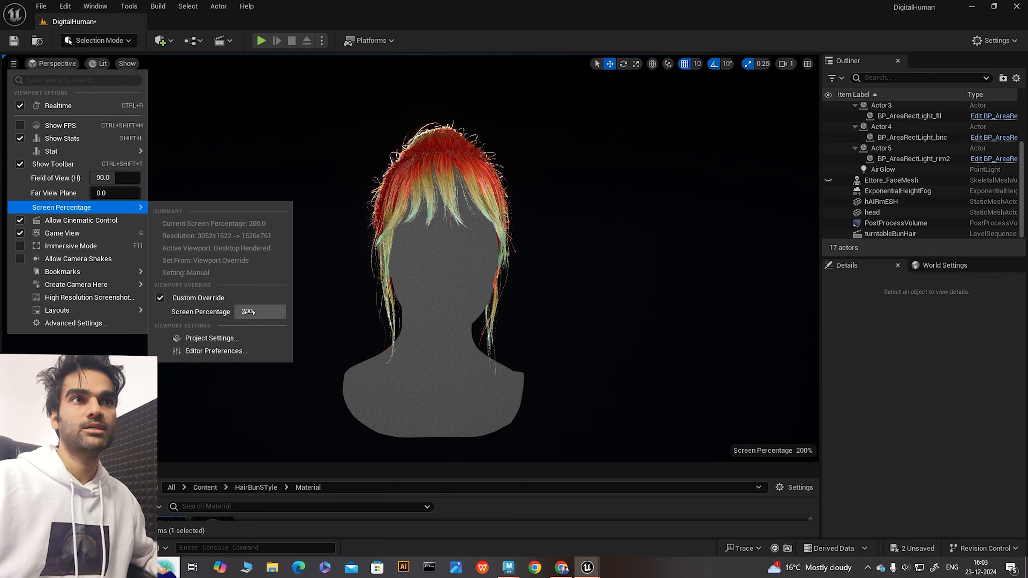
pyautogui.write('19')
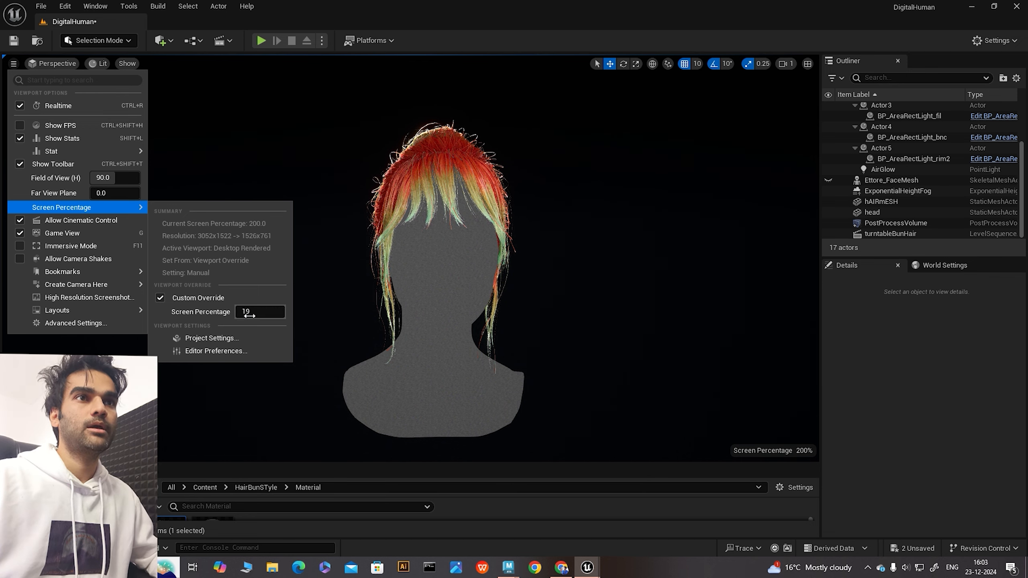
pyautogui.write('8')
pyautogui.press('Return')
# Capture a high-resolution screenshot of the framed head with a screenshot size multiplier of 2
pyautogui.moveTo(429, 283)
pyautogui.keyDown('alt'); pyautogui.mouseDown(button='right')
pyautogui.moveTo(497, 283)
pyautogui.moveTo(449, 284)
pyautogui.mouseUp(button='right'); pyautogui.keyUp('alt')
pyautogui.keyDown('alt'); pyautogui.moveTo(131, 154); pyautogui.dragTo(120, 154, button='right'); pyautogui.keyUp('alt')
pyautogui.click(13, 64)
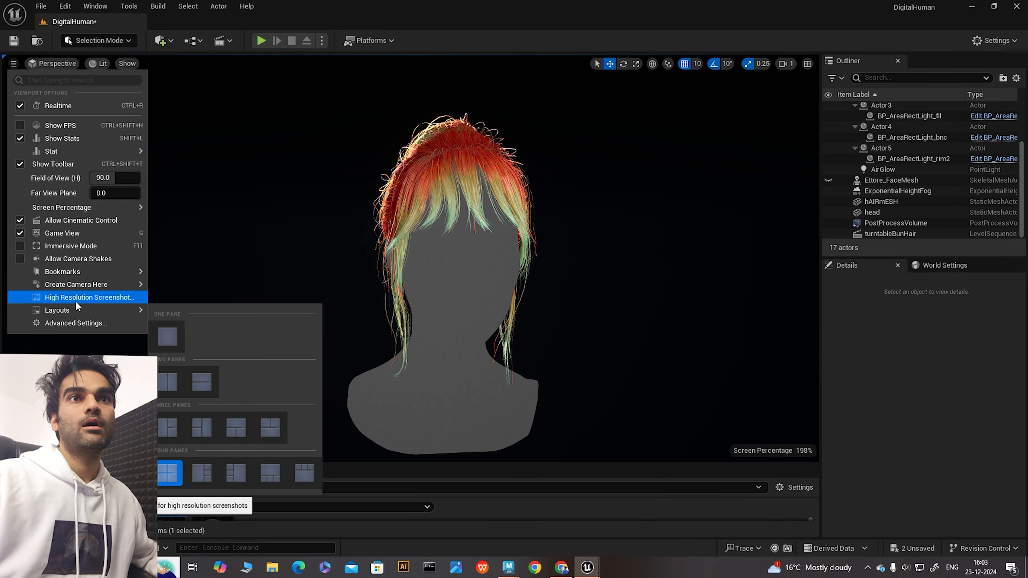
pyautogui.click(87, 297)
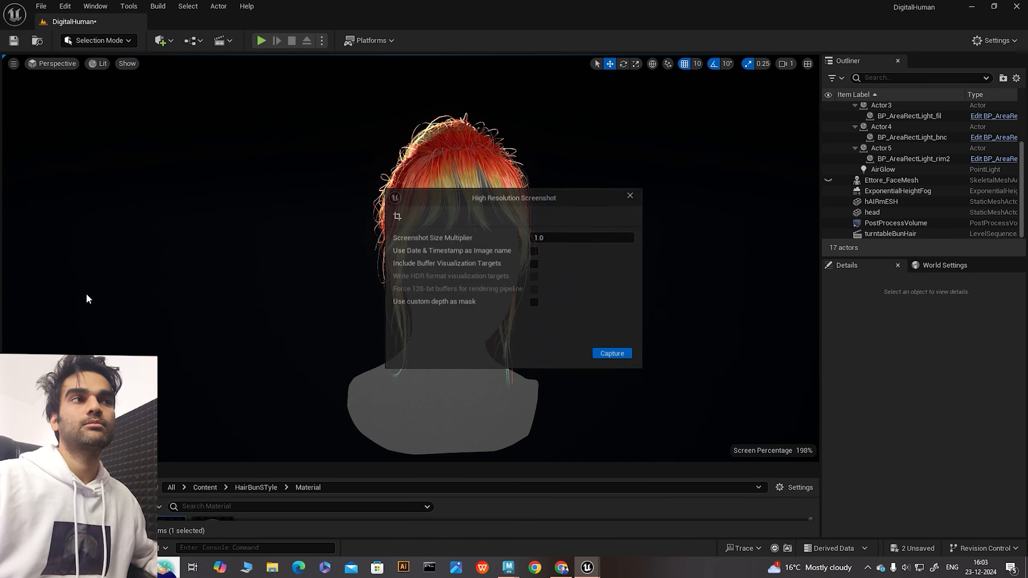
pyautogui.moveTo(506, 192); pyautogui.dragTo(398, 178)
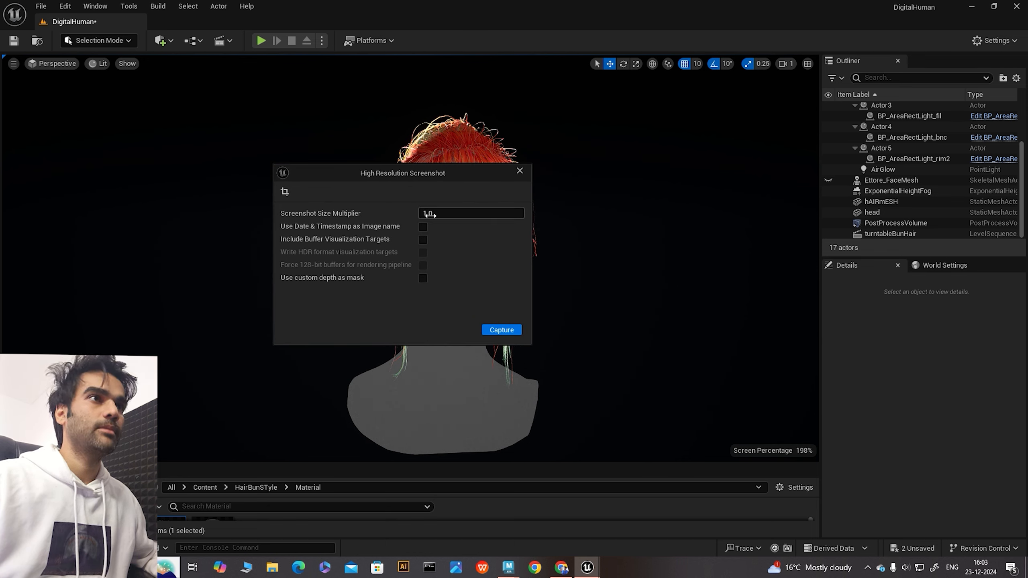
pyautogui.write('2')
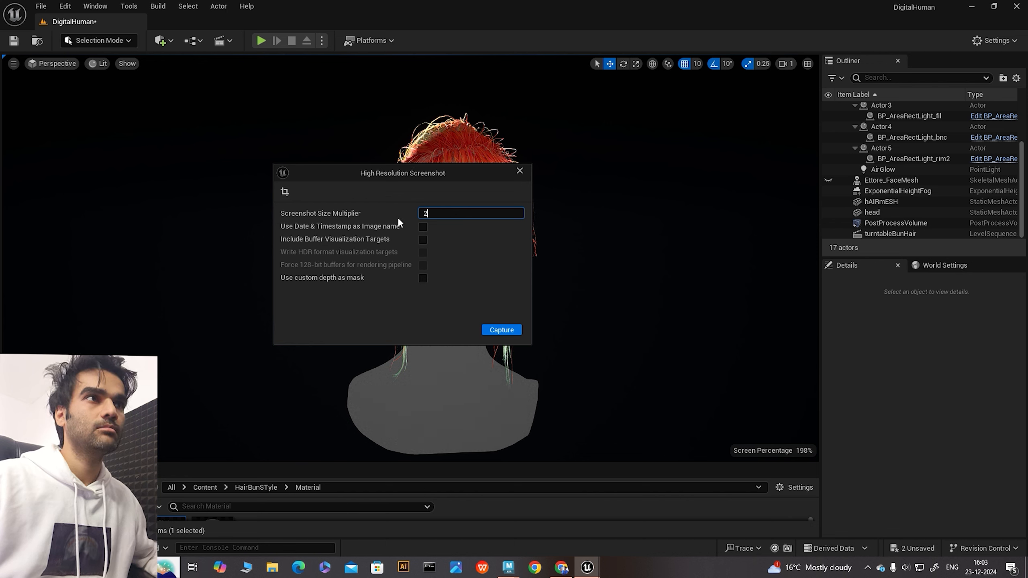
pyautogui.click(501, 331)
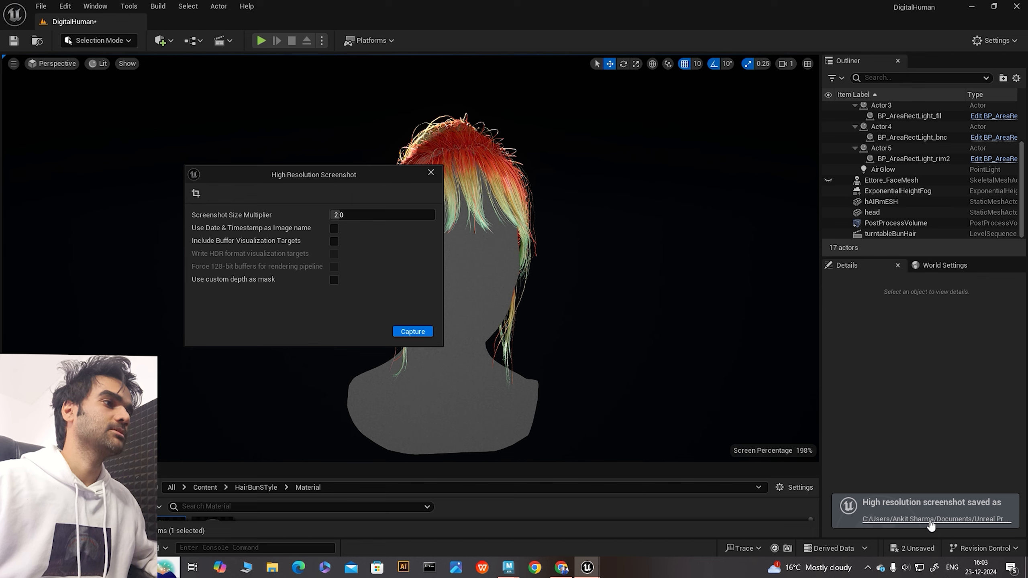
# Open the captured HighresScreenshot00002 image from its saved folder and inspect the hair at different magnifications
pyautogui.click(880, 515)
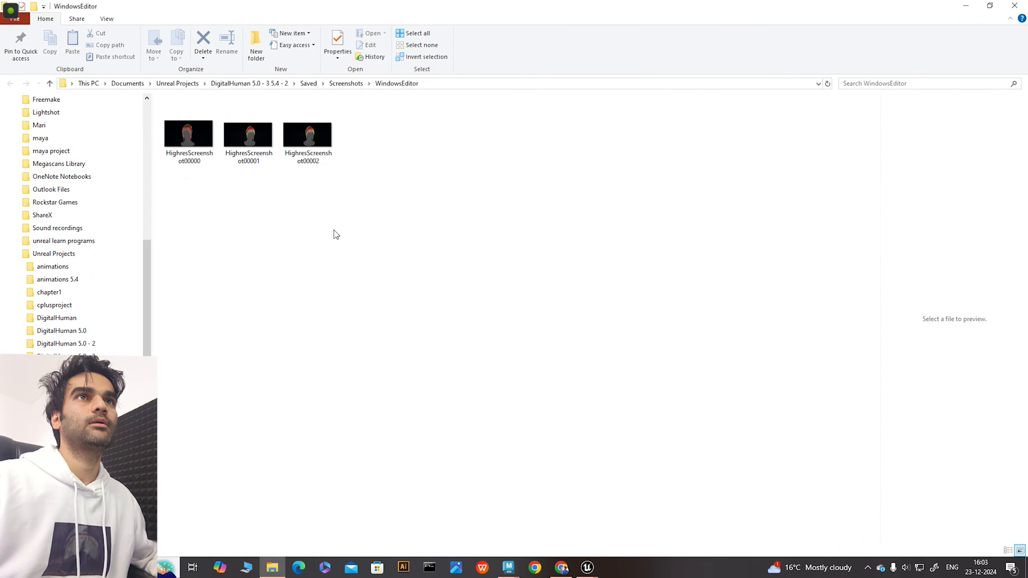
pyautogui.click(310, 134)
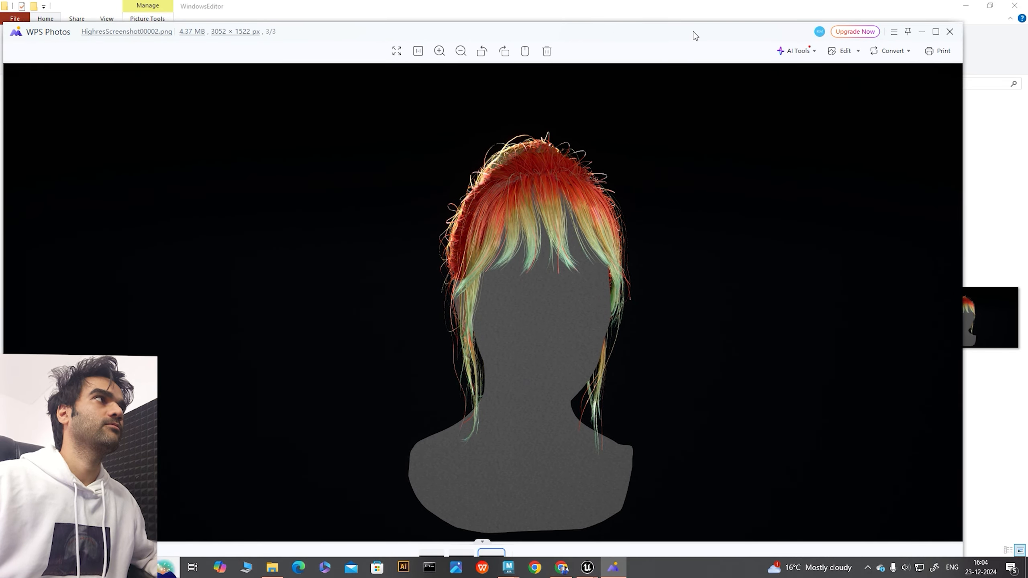
pyautogui.doubleClick(693, 31)
pyautogui.scroll(5, 567, 204)
pyautogui.scroll(-10, 566, 198)
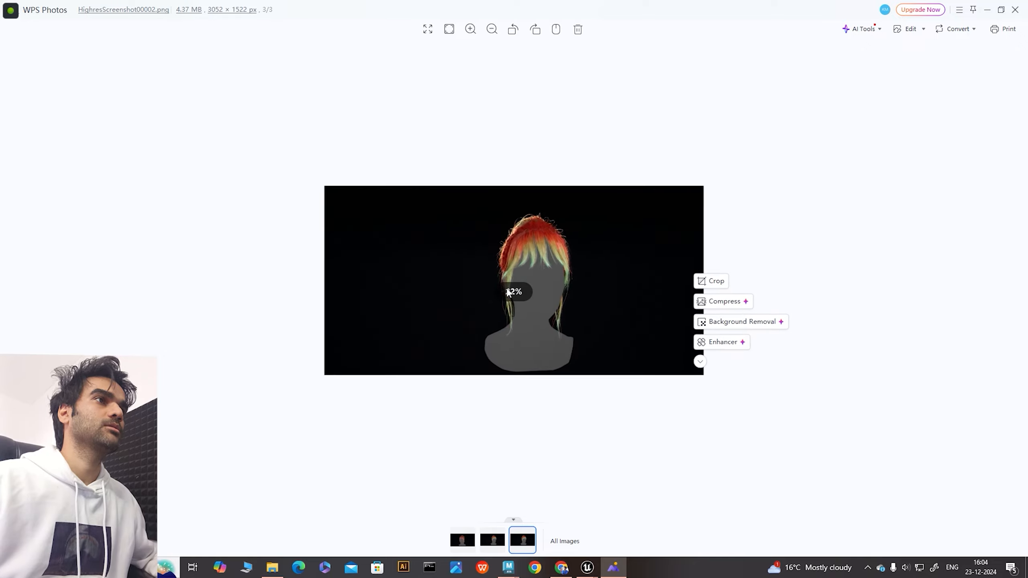
# Inspect the captured hair image at different magnifications, close it along with its folder and the High Resolution Screenshot dialog, and view the head from several sides
pyautogui.scroll(5, 522, 282)
pyautogui.scroll(2, 718, 142)
pyautogui.scroll(-5, 485, 222)
pyautogui.scroll(2, 502, 217)
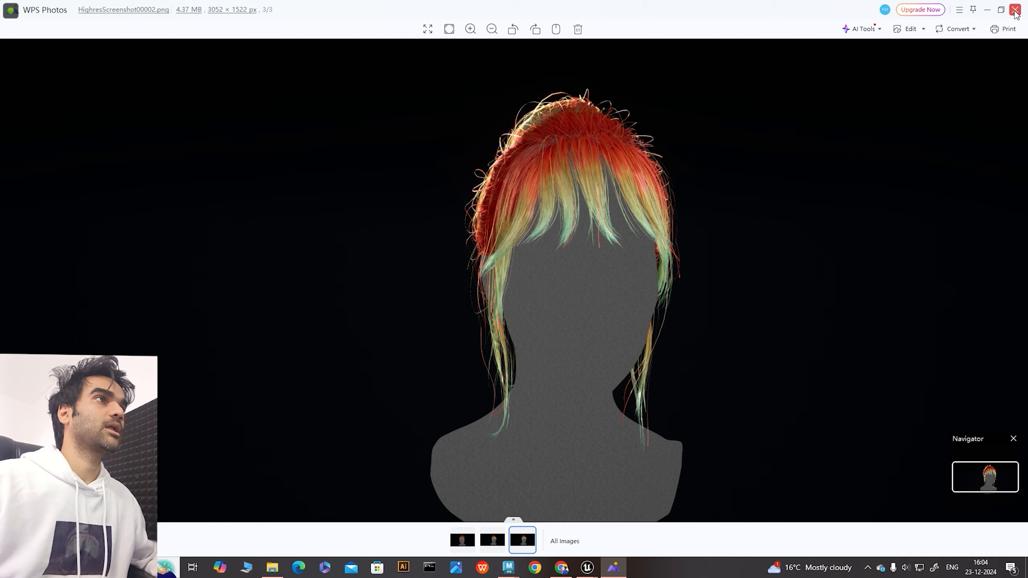
pyautogui.click(1015, 10)
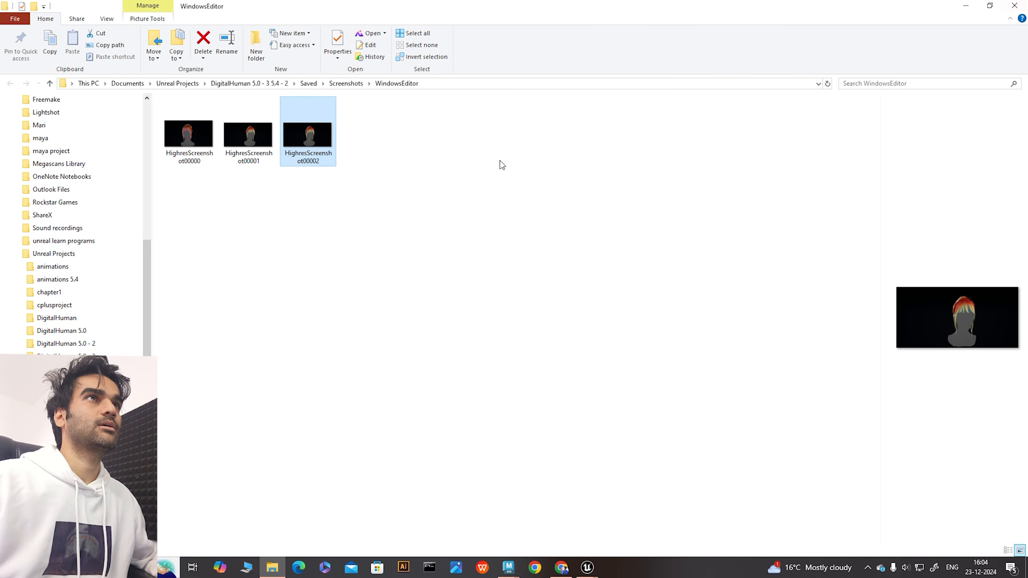
pyautogui.click(1012, 7)
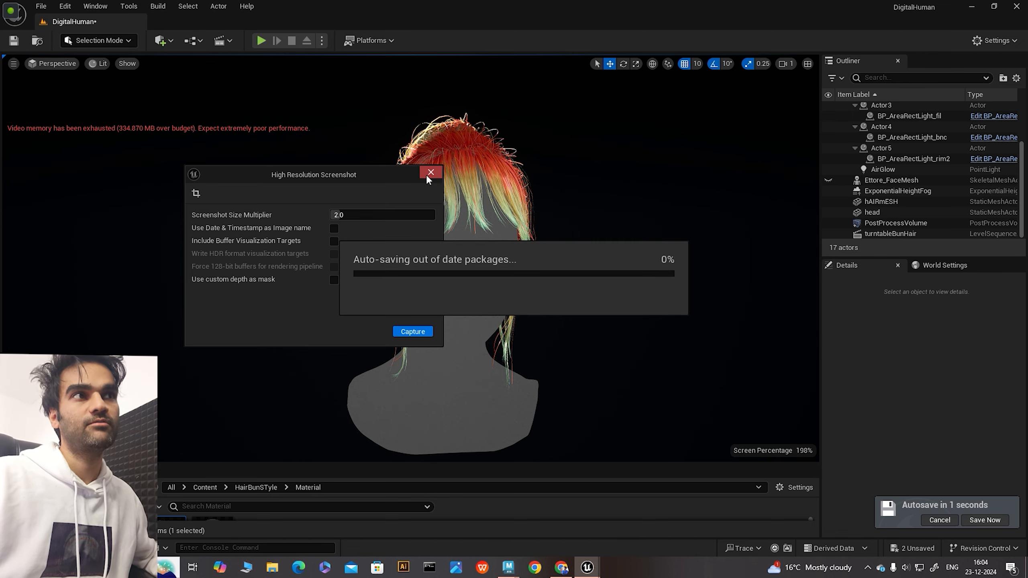
pyautogui.click(426, 176)
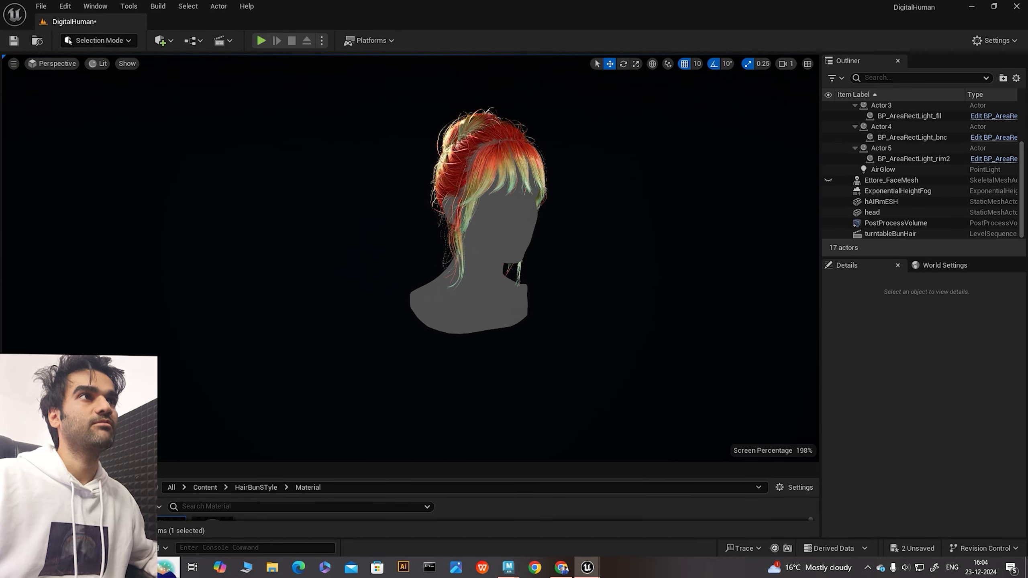
pyautogui.keyDown('alt'); pyautogui.moveTo(604, 237); pyautogui.dragTo(522, 224); pyautogui.keyUp('alt')
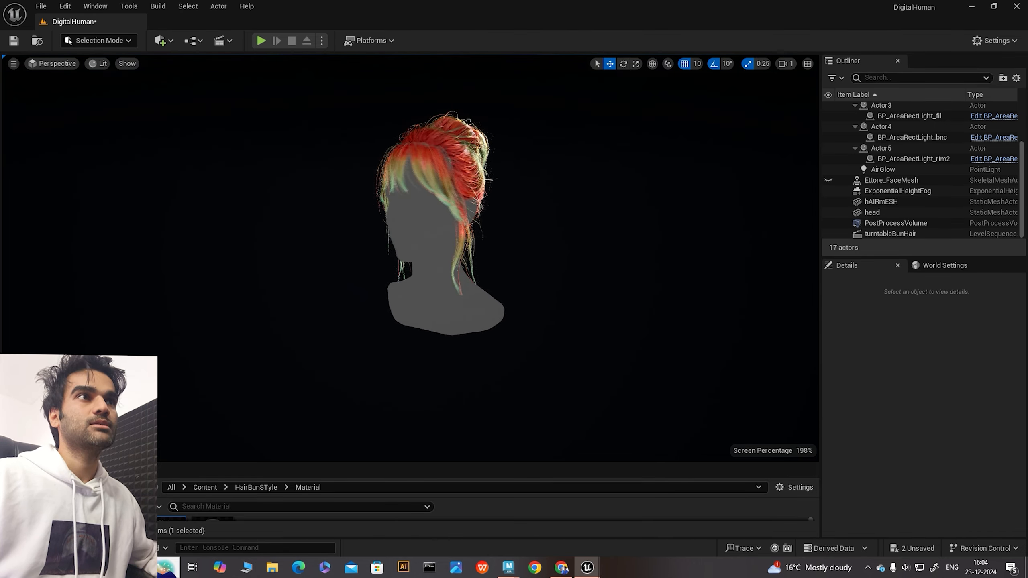
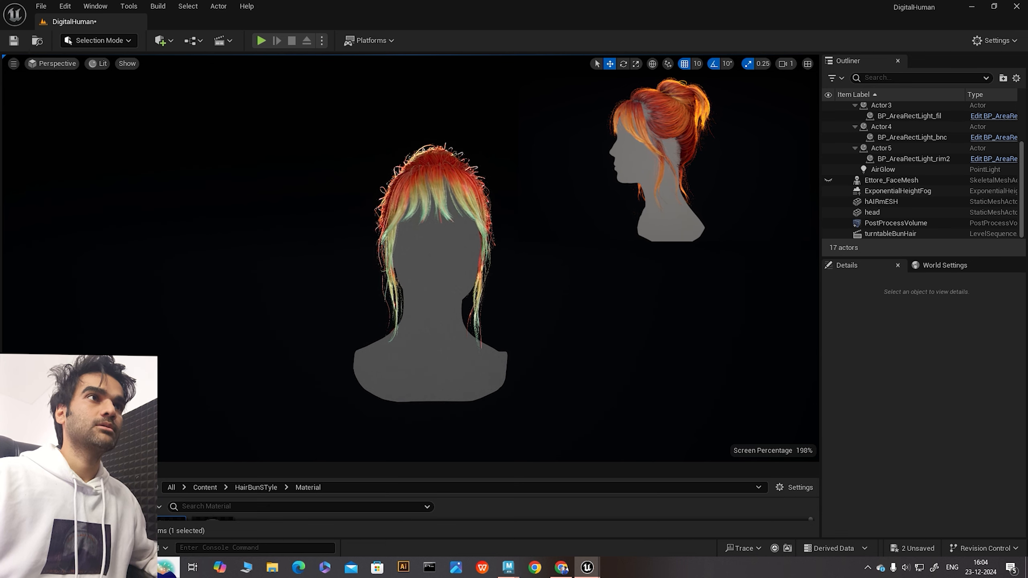
# Add a level sequence named turnaronhair in the Content folder and place its Sequencer window clear of the head
pyautogui.click(230, 41)
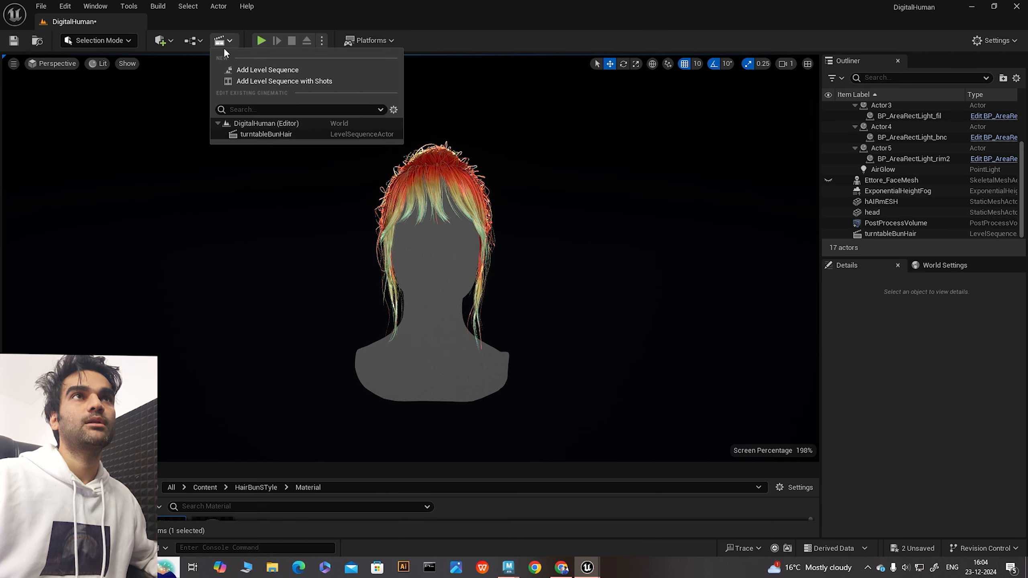
pyautogui.click(259, 70)
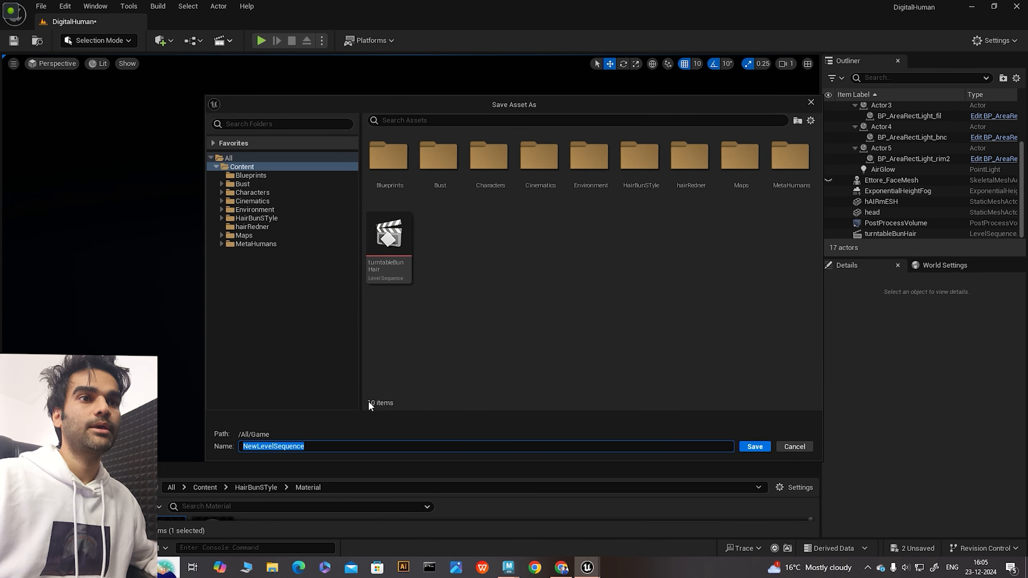
pyautogui.doubleClick(330, 448)
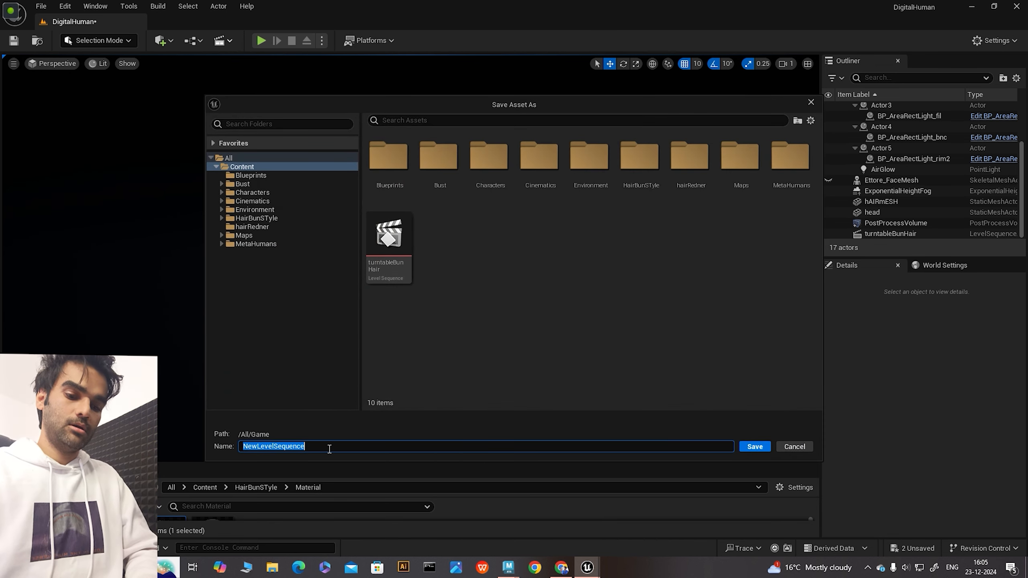
pyautogui.write('turnaronhair')
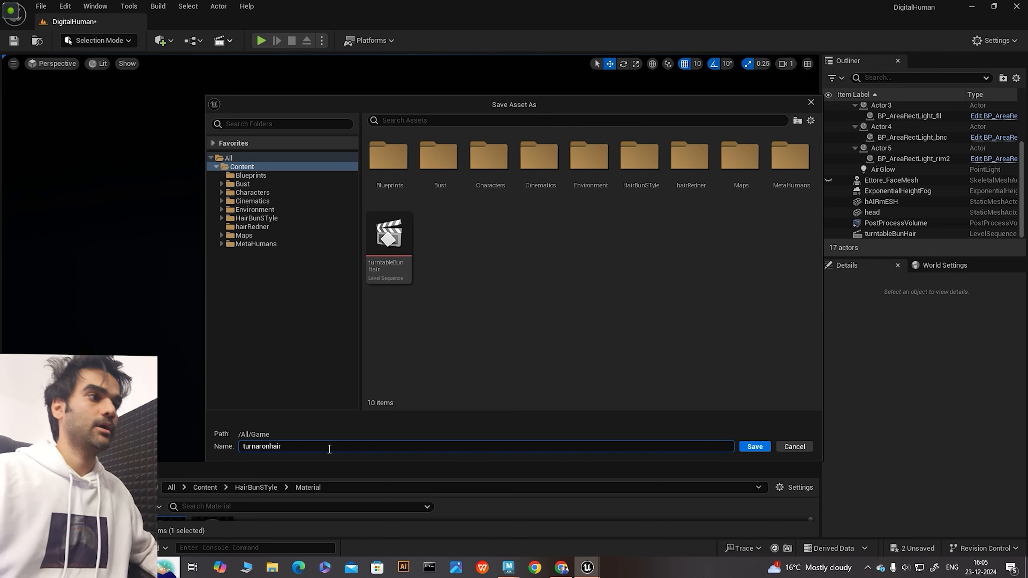
pyautogui.click(755, 446)
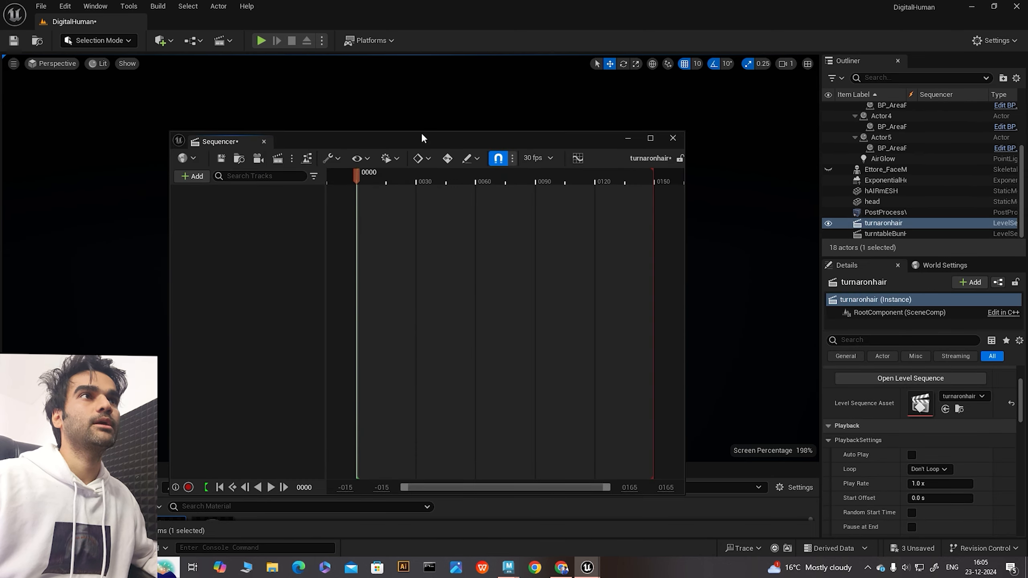
pyautogui.moveTo(421, 140); pyautogui.dragTo(694, 118)
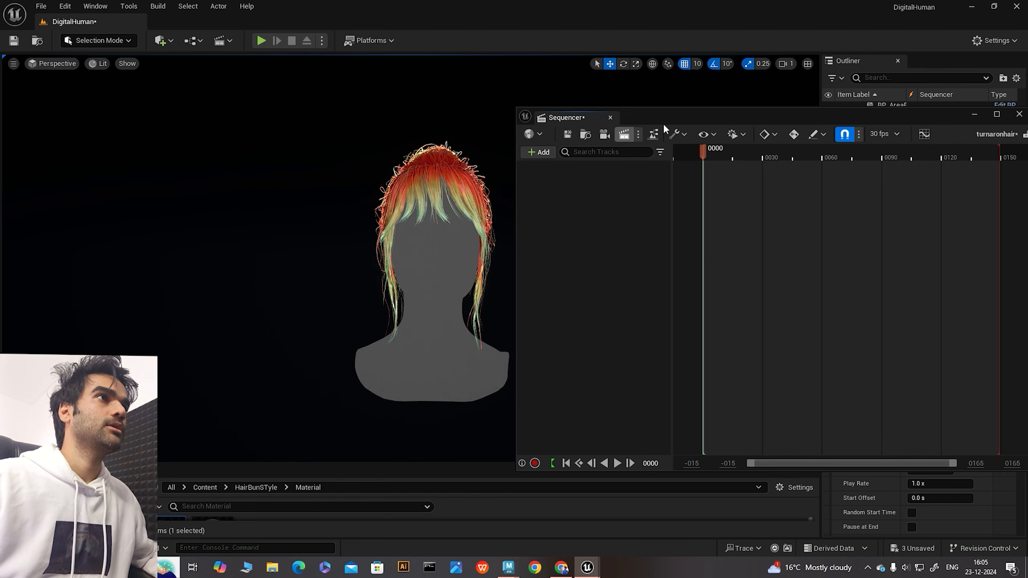
pyautogui.moveTo(681, 113)
pyautogui.mouseDown()
pyautogui.moveTo(665, 108)
pyautogui.moveTo(679, 110)
pyautogui.mouseUp()
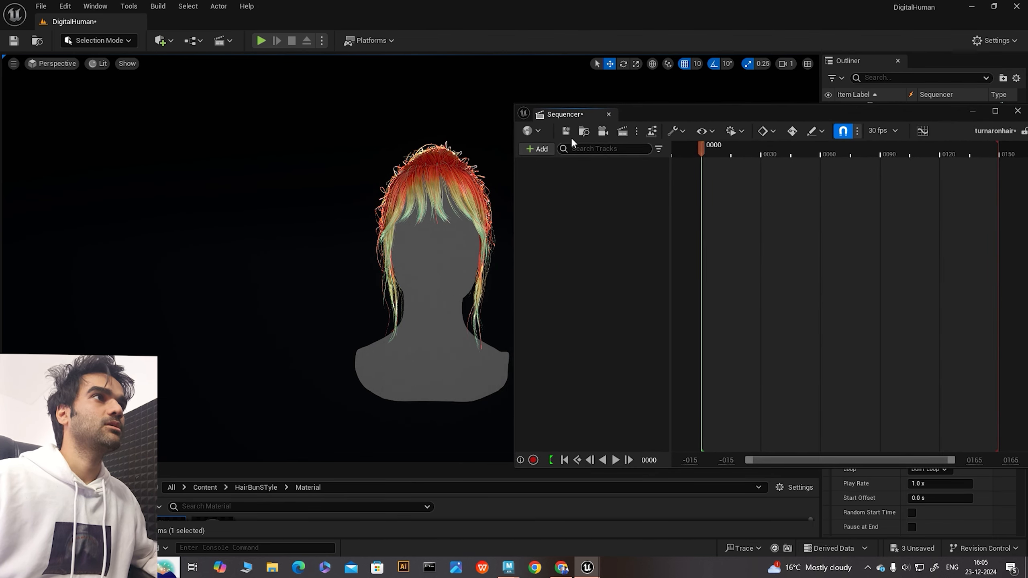
# Create a cine camera in the sequence and pull it back until the whole head and bust are centred in frame
pyautogui.click(603, 132)
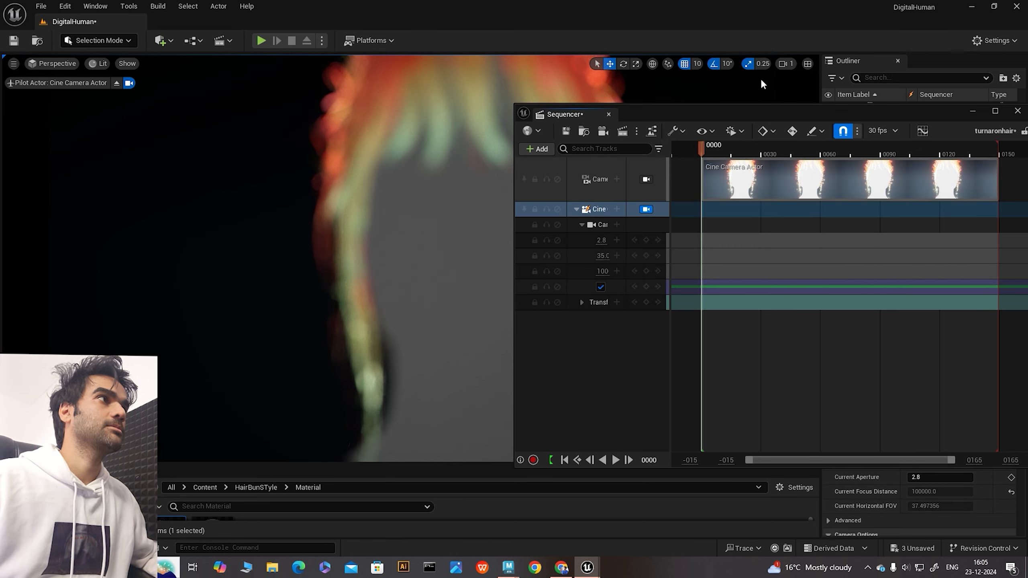
pyautogui.moveTo(758, 110); pyautogui.dragTo(255, 175)
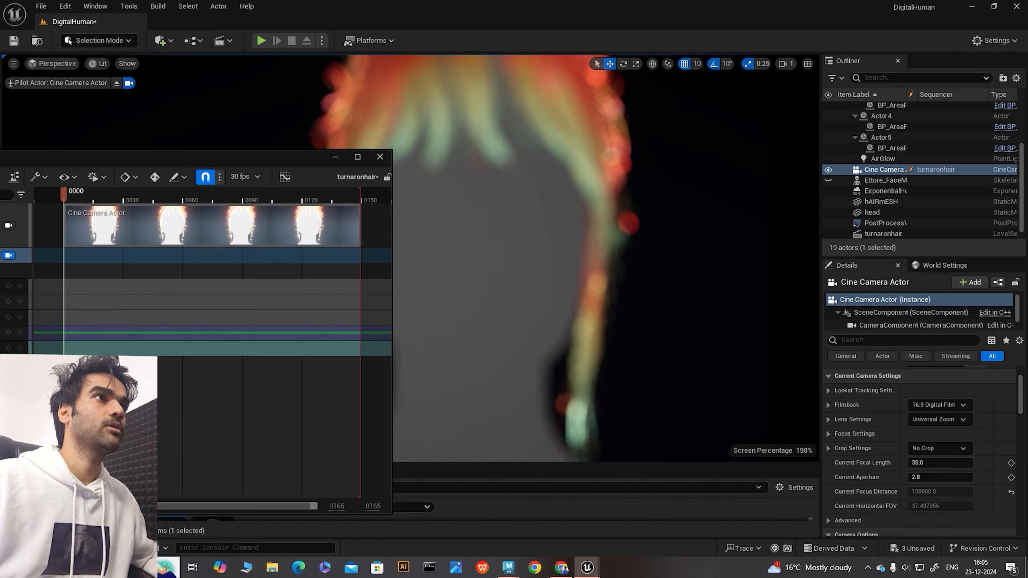
pyautogui.scroll(-7, 640, 313)
pyautogui.scroll(3, 640, 313)
pyautogui.moveTo(210, 151); pyautogui.dragTo(110, 177)
pyautogui.moveTo(411, 258); pyautogui.dragTo(464, 258, button='middle')
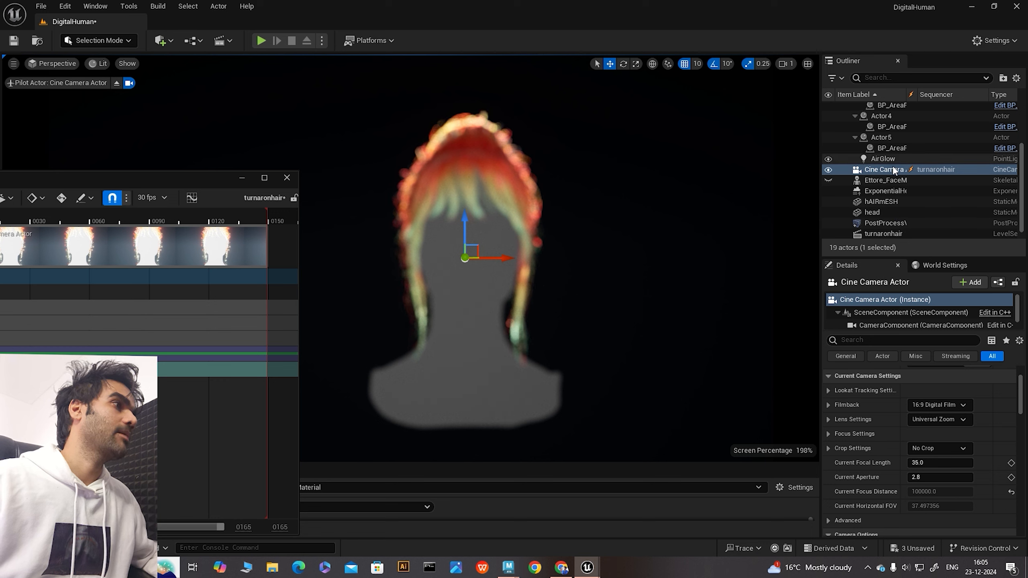
# Set the Cine Camera Actor's manual focus distance to about 148 cm by sampling points on the hair in the viewport
pyautogui.click(893, 167)
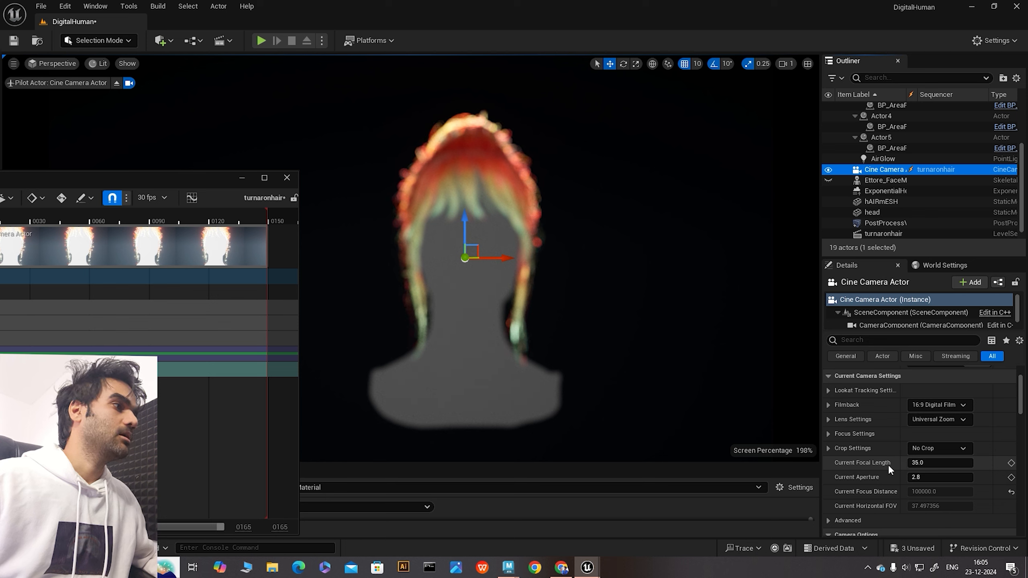
pyautogui.click(854, 433)
pyautogui.scroll(-1, 868, 444)
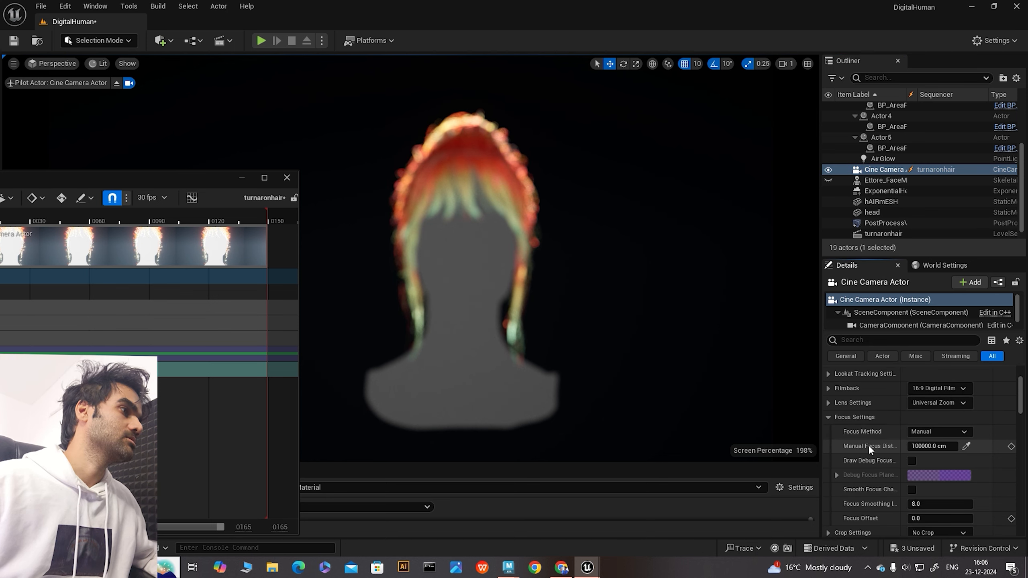
pyautogui.click(967, 446)
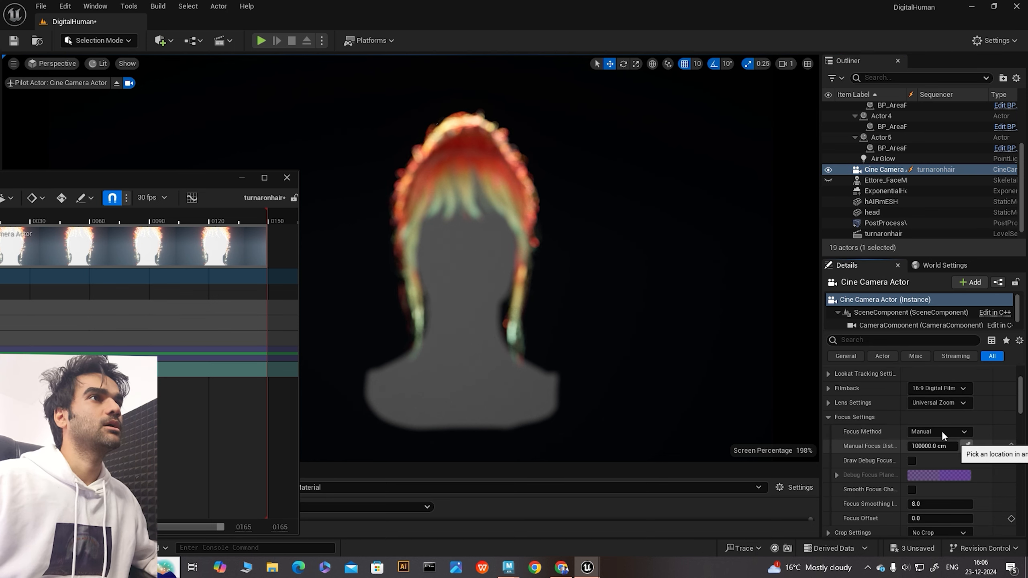
pyautogui.click(471, 128)
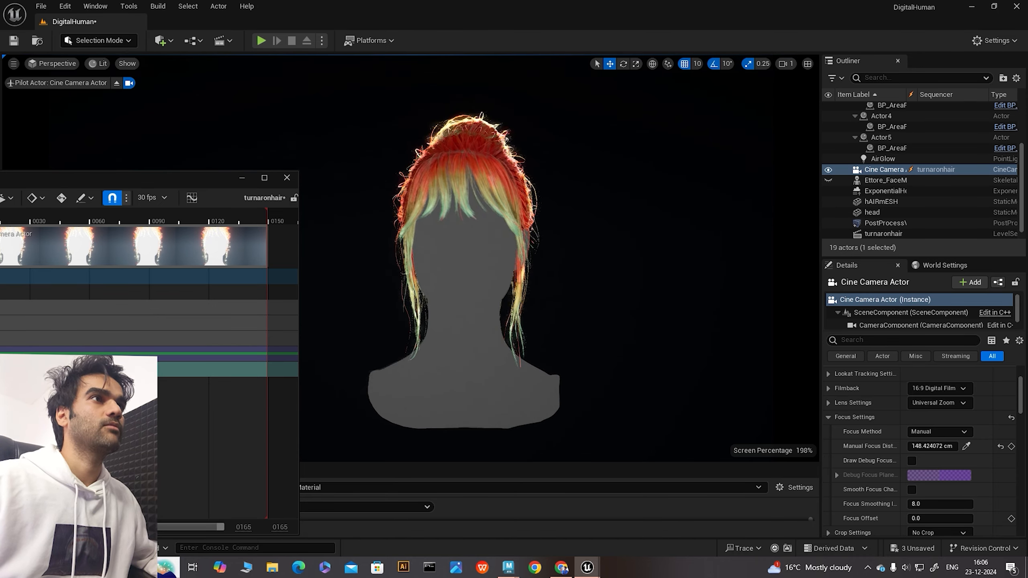
pyautogui.click(966, 446)
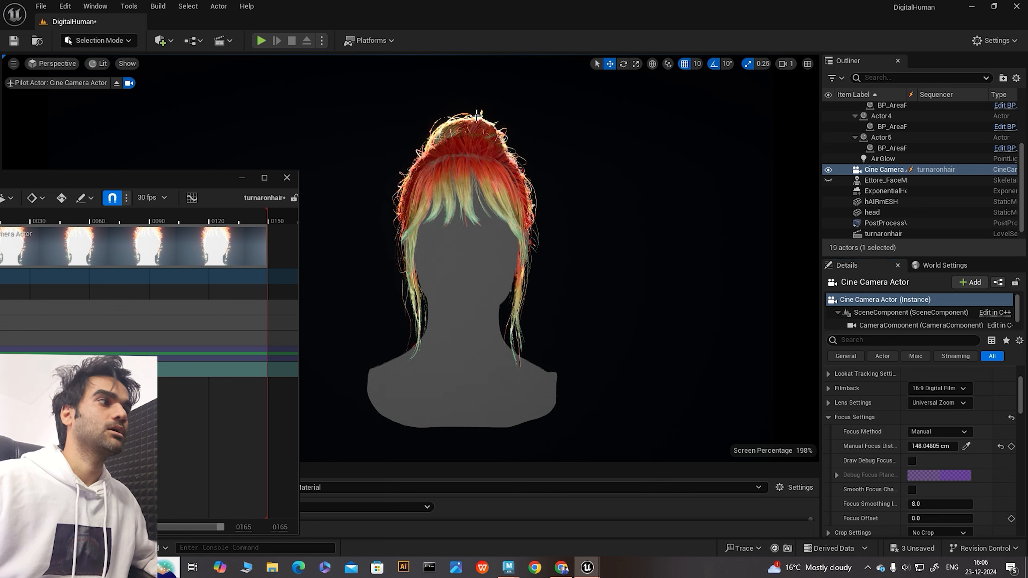
pyautogui.click(966, 446)
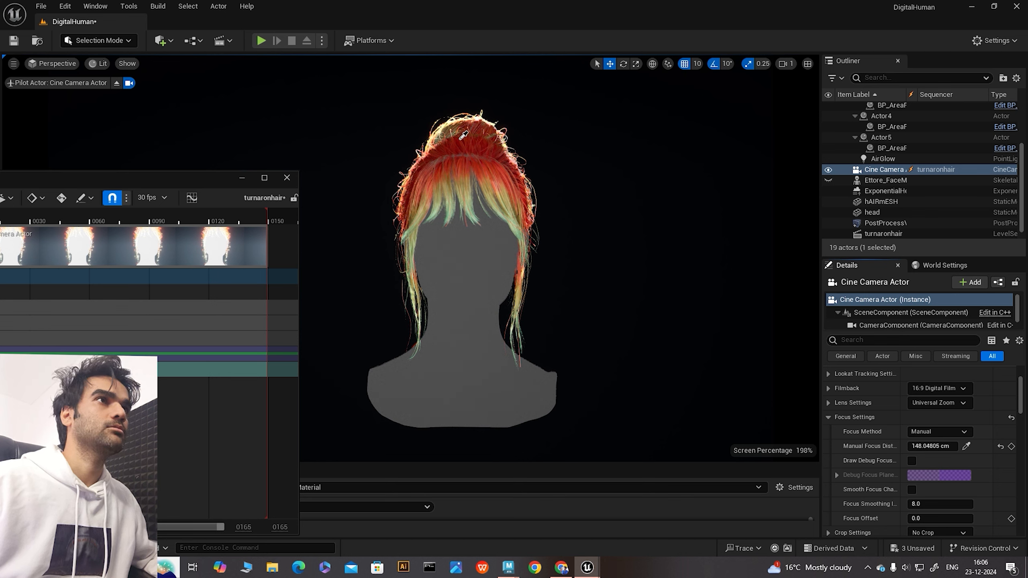
pyautogui.click(467, 132)
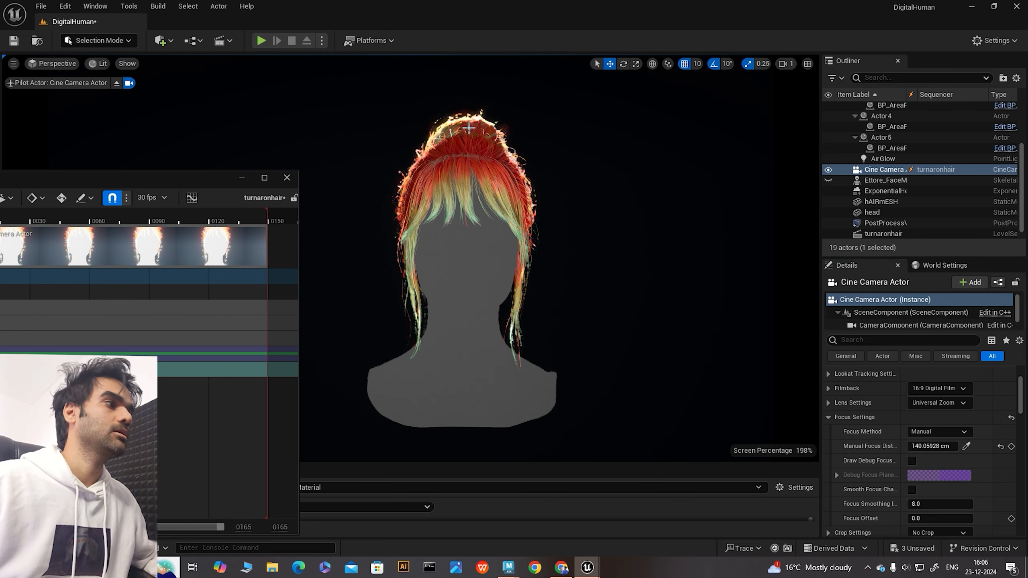
pyautogui.click(966, 446)
pyautogui.click(453, 148)
# Add the head and hAIRmESH actors to the turnaronhair sequence
pyautogui.moveTo(167, 178); pyautogui.dragTo(906, 113)
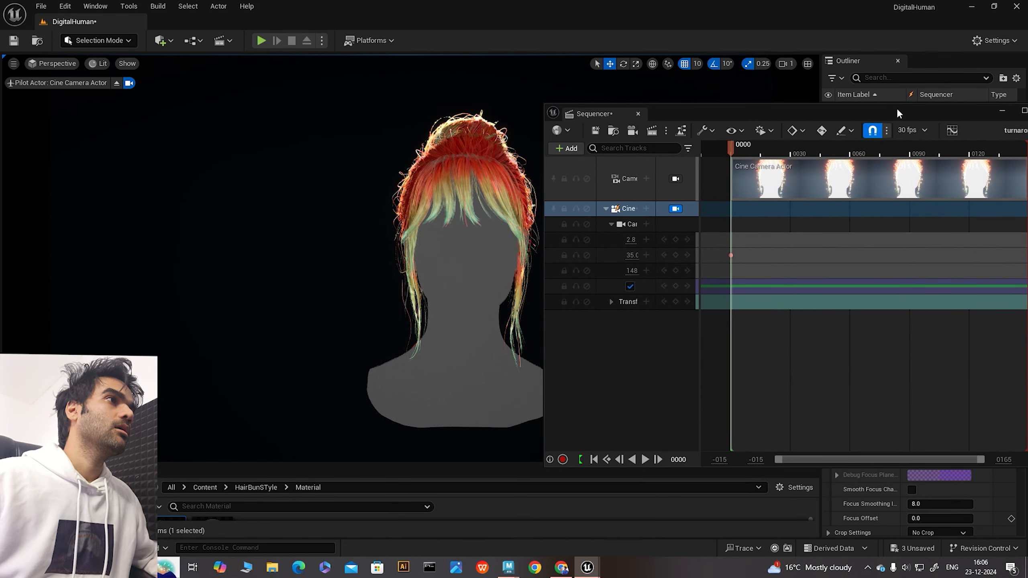
pyautogui.click(566, 148)
pyautogui.moveTo(610, 177)
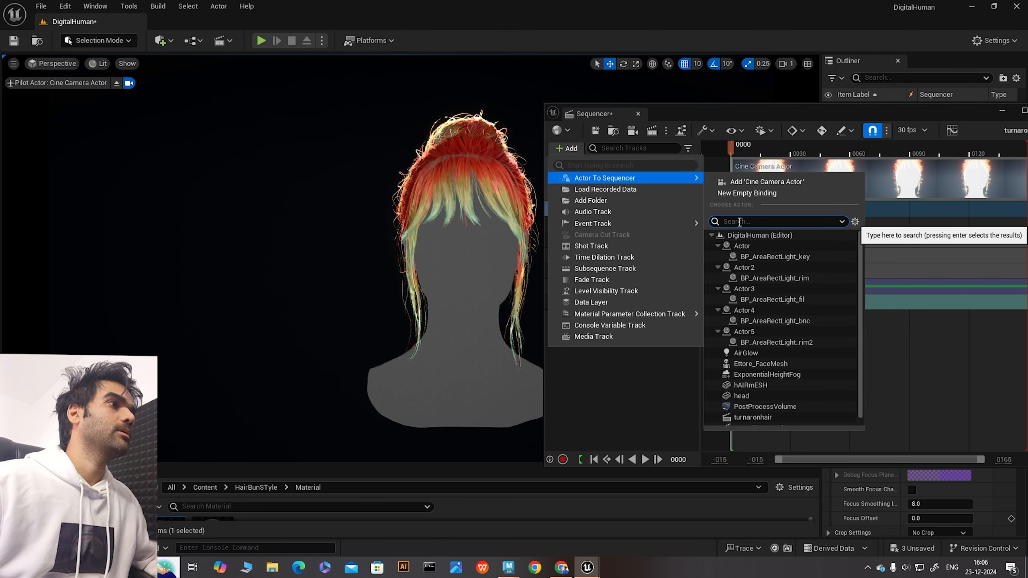
pyautogui.click(746, 392)
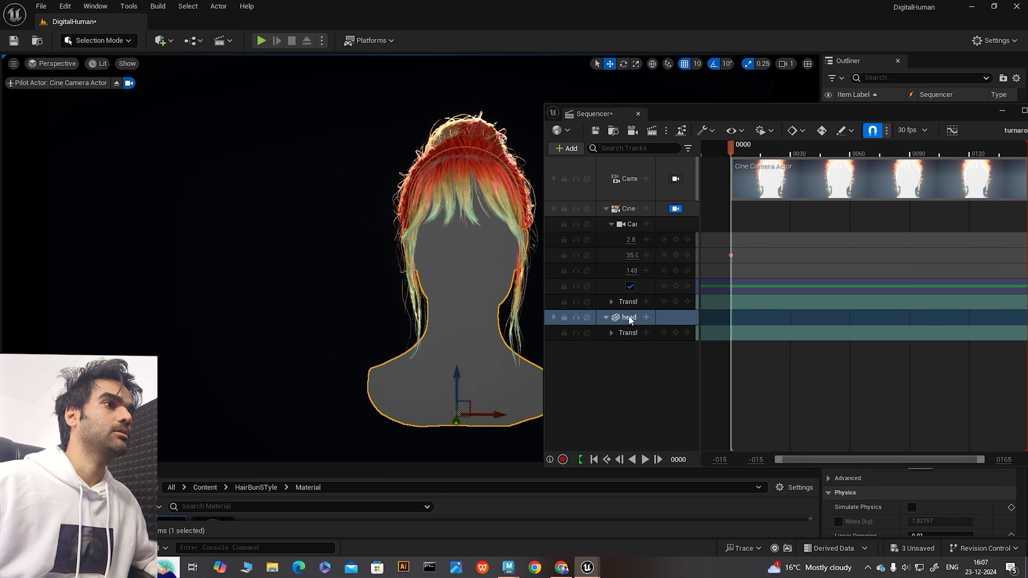
pyautogui.click(566, 150)
pyautogui.moveTo(595, 177)
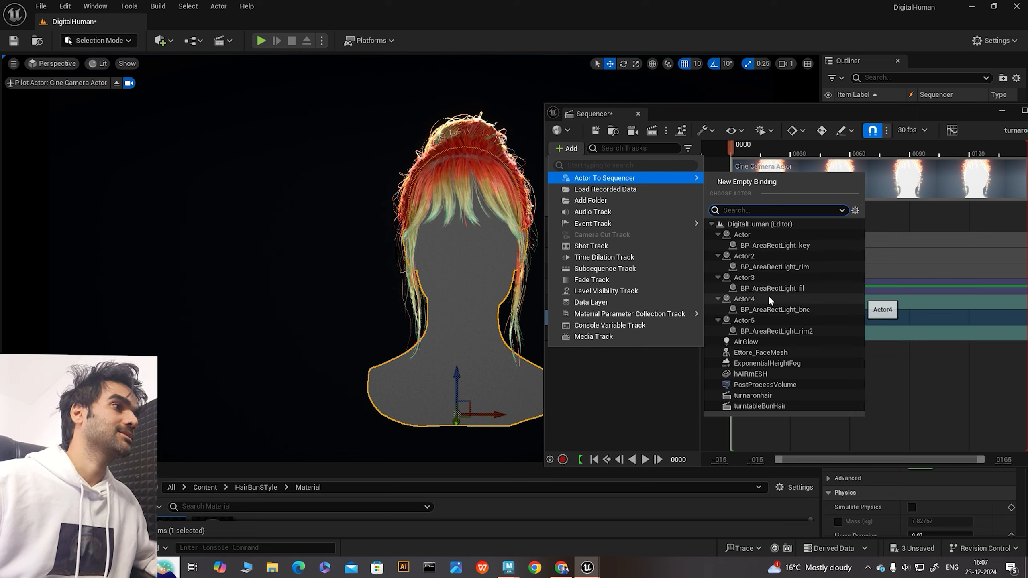
pyautogui.click(747, 373)
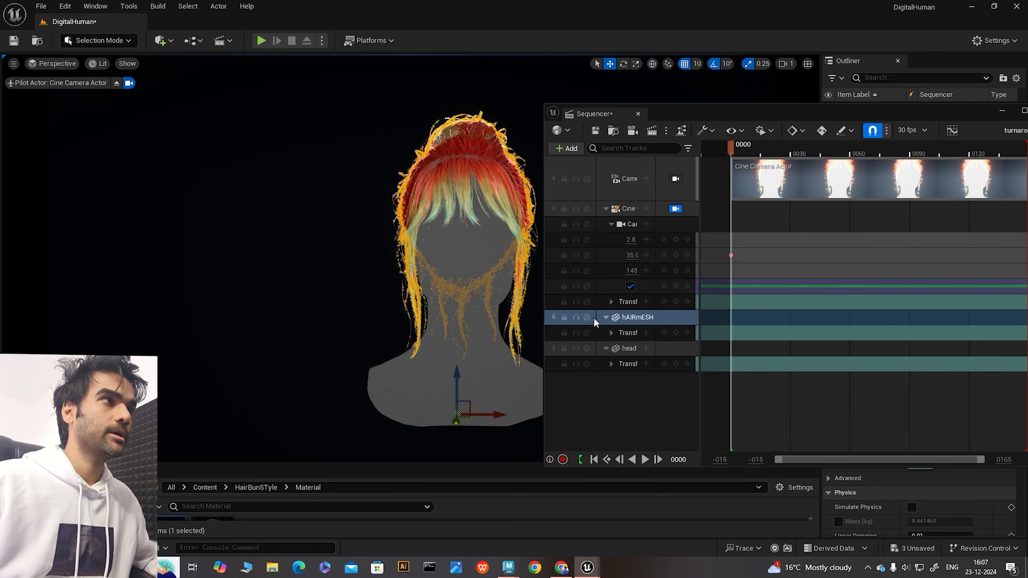
# Add a rotation yaw keyframe of 0.0 at frame 0 on the hAIRmESH transform track
pyautogui.moveTo(670, 108)
pyautogui.mouseDown()
pyautogui.moveTo(710, 110)
pyautogui.moveTo(680, 110)
pyautogui.moveTo(689, 108)
pyautogui.mouseUp()
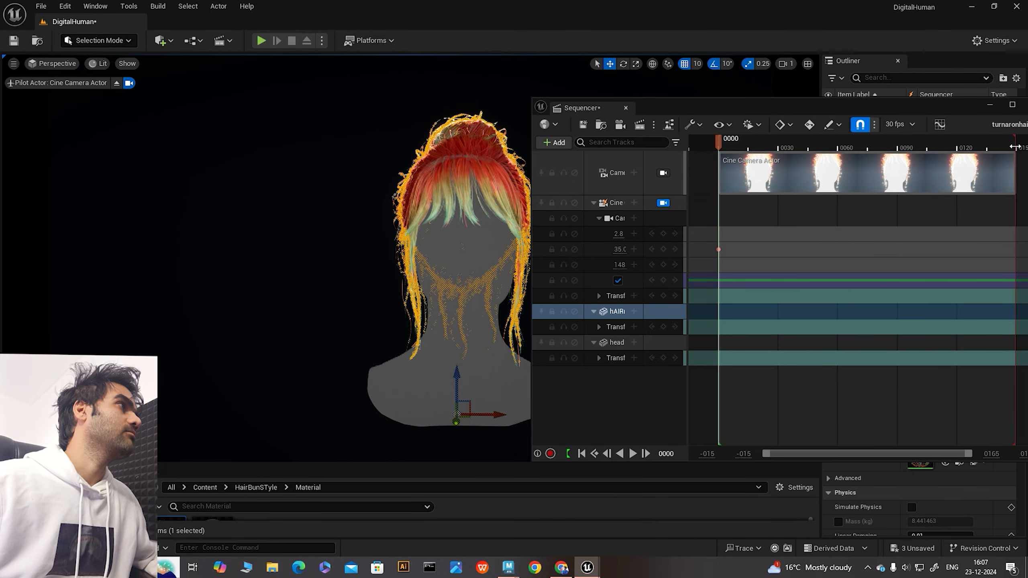
pyautogui.moveTo(942, 102); pyautogui.dragTo(904, 106)
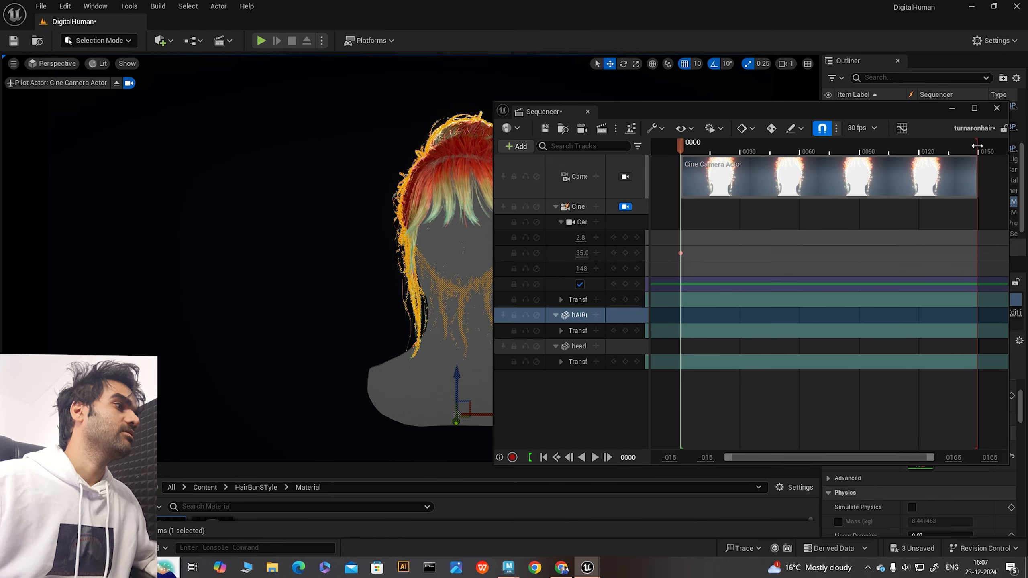
pyautogui.moveTo(766, 108); pyautogui.dragTo(782, 101)
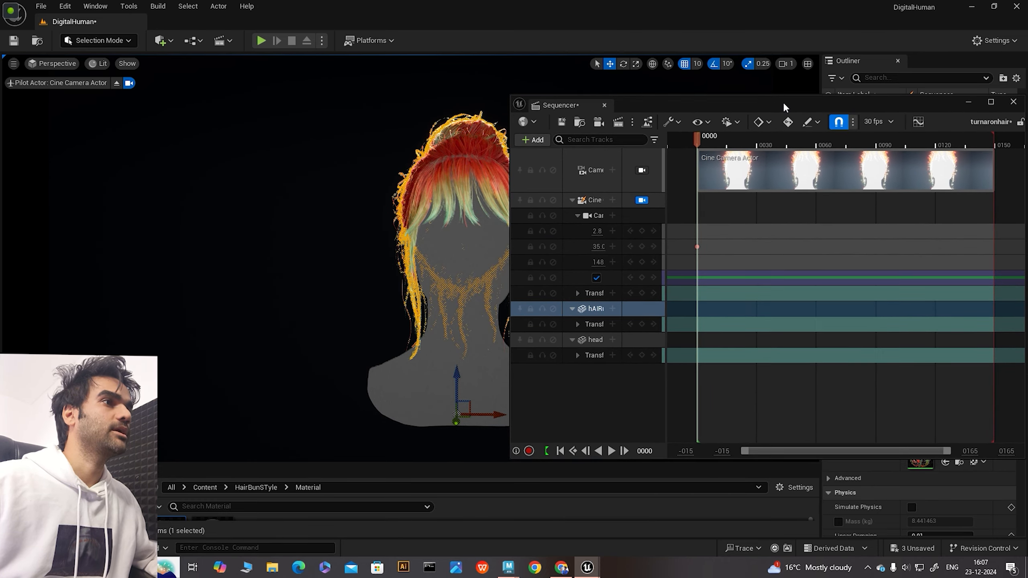
pyautogui.click(577, 324)
pyautogui.click(583, 355)
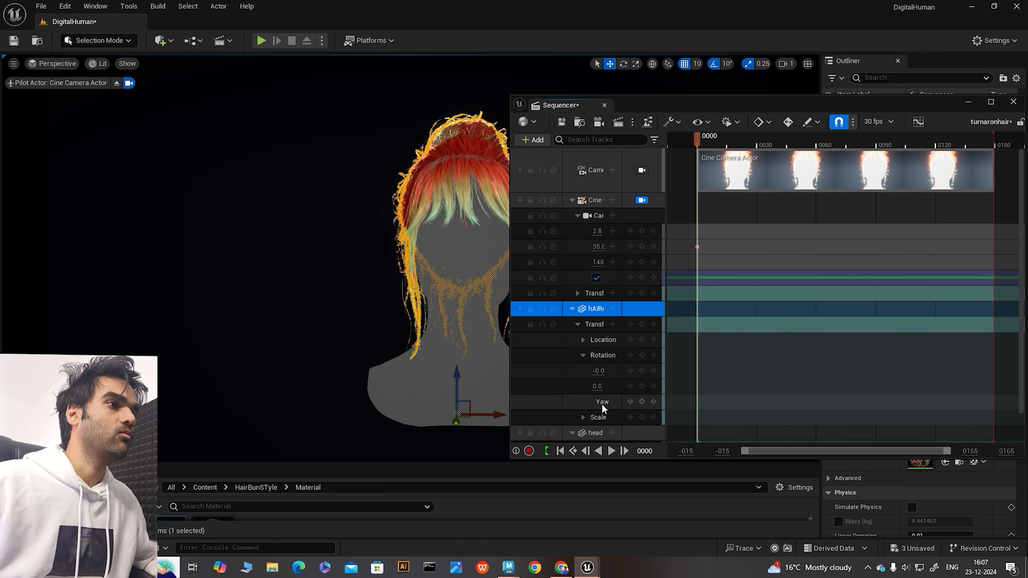
pyautogui.click(641, 402)
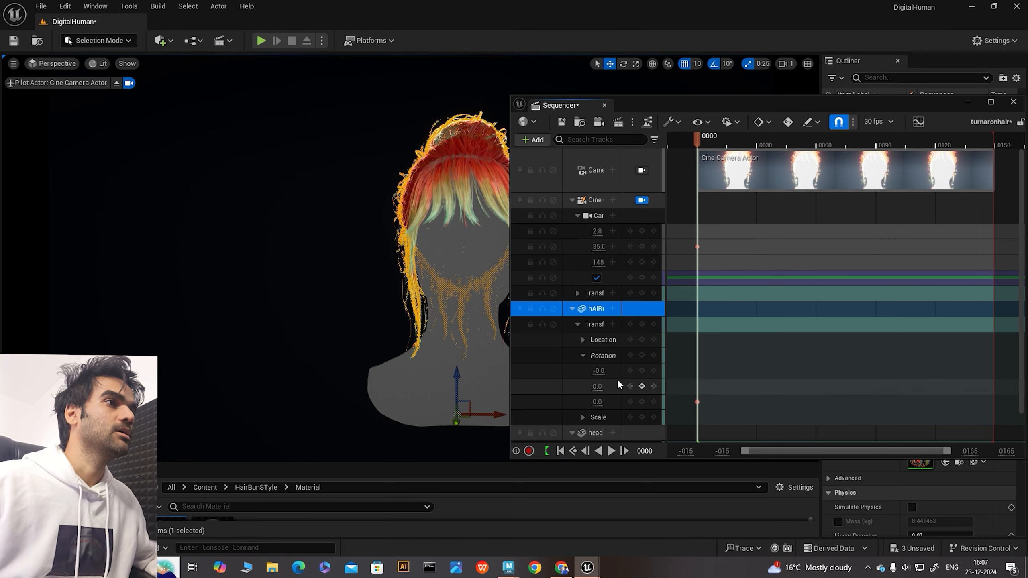
# Add a rotation yaw keyframe of 0.0 at frame 0 on the head transform track
pyautogui.scroll(-1, 588, 331)
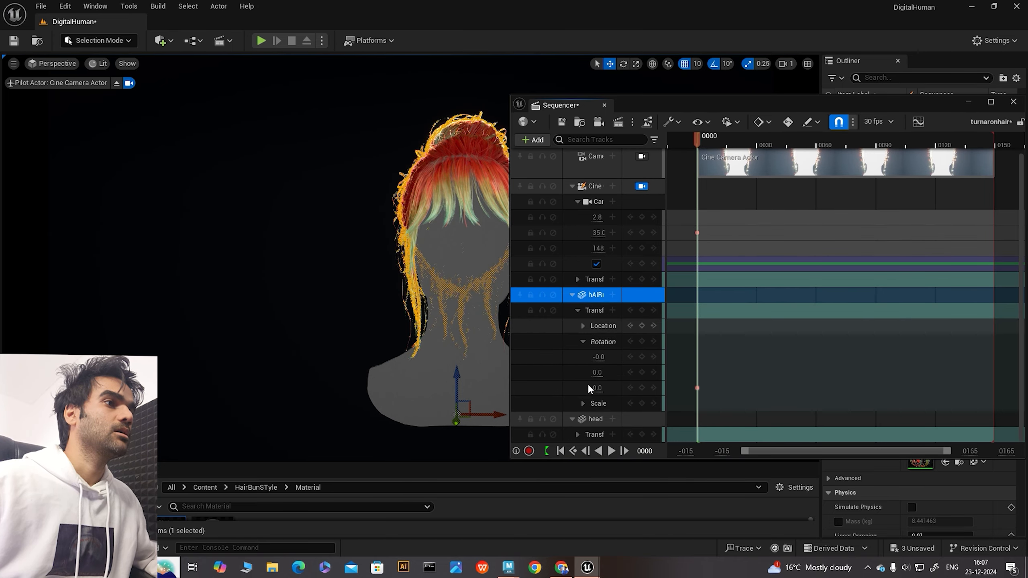
pyautogui.click(577, 434)
pyautogui.scroll(-3, 583, 376)
pyautogui.click(582, 418)
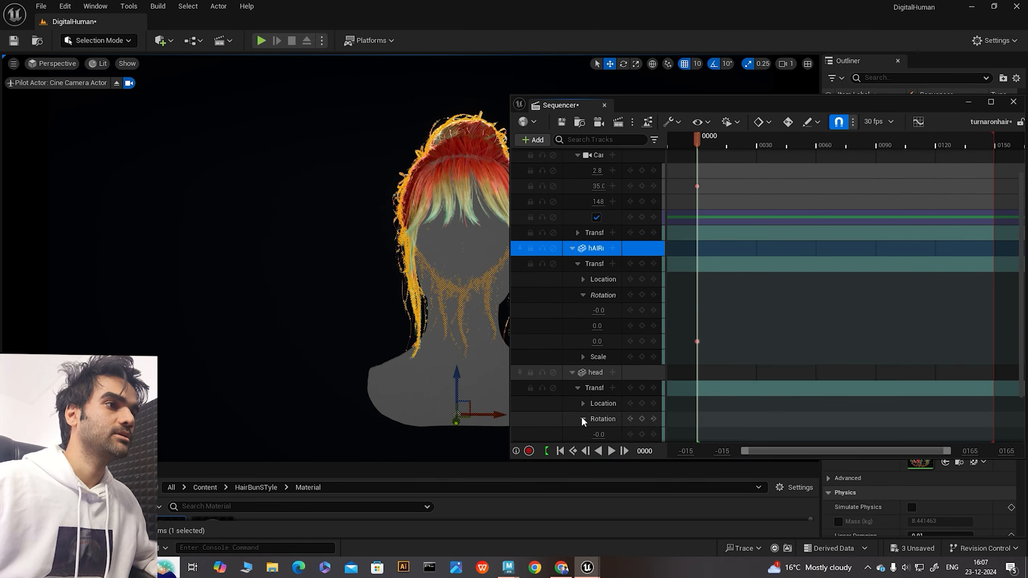
pyautogui.scroll(-3, 595, 367)
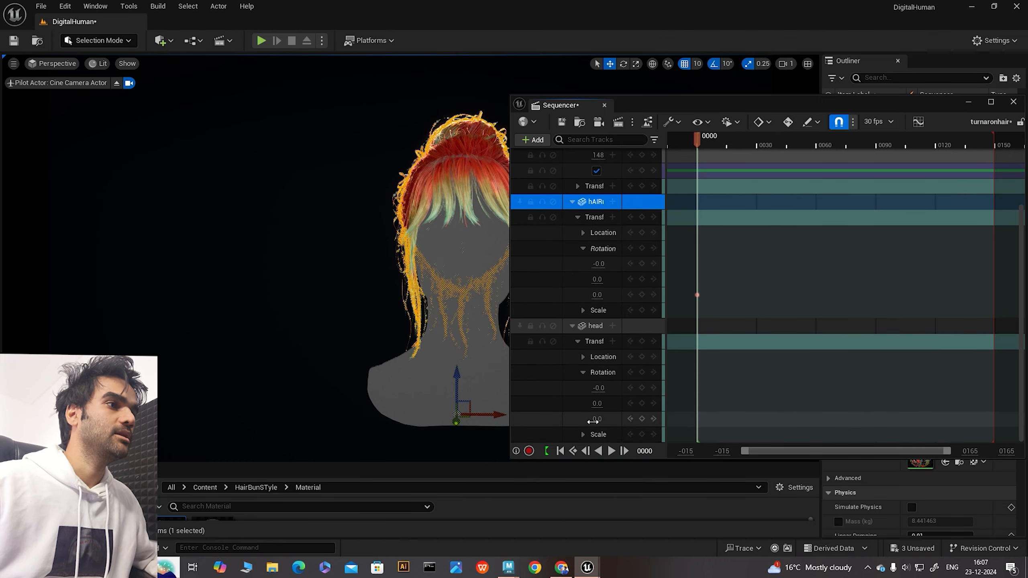
pyautogui.click(643, 420)
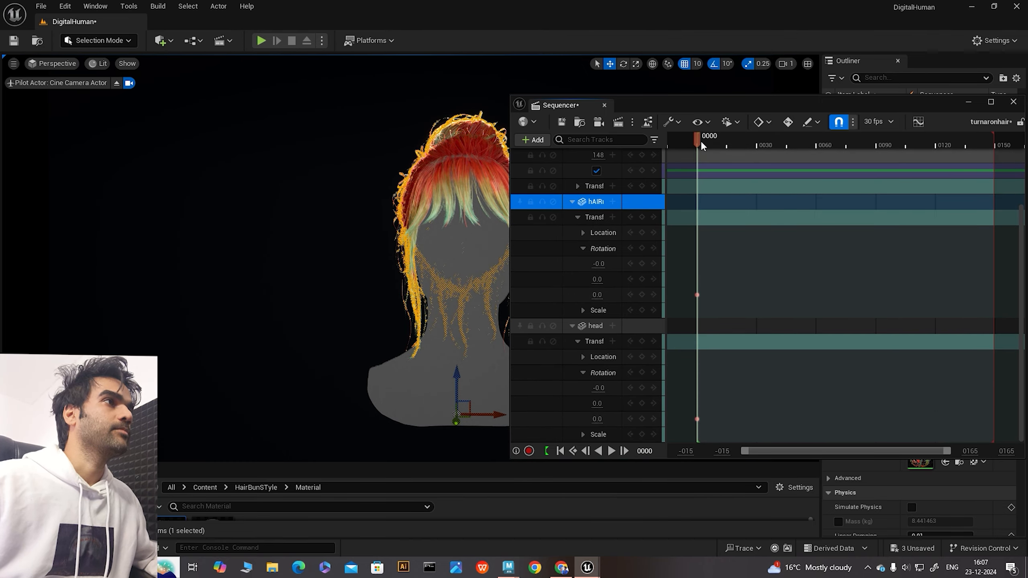
# Keyframe the head's rotation yaw at 360 on frame 150 of the sequence
pyautogui.moveTo(697, 140); pyautogui.dragTo(996, 141)
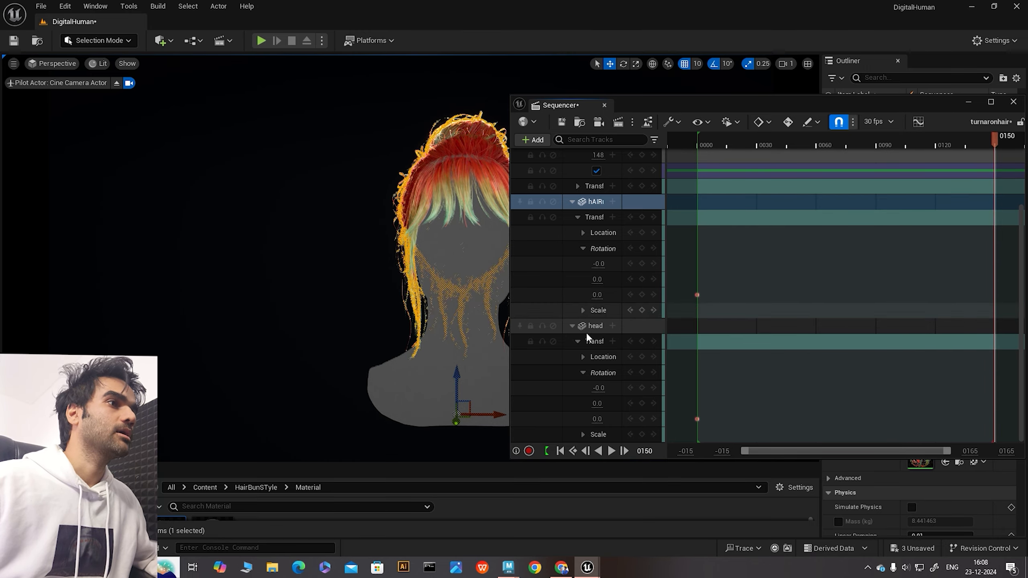
pyautogui.click(599, 418)
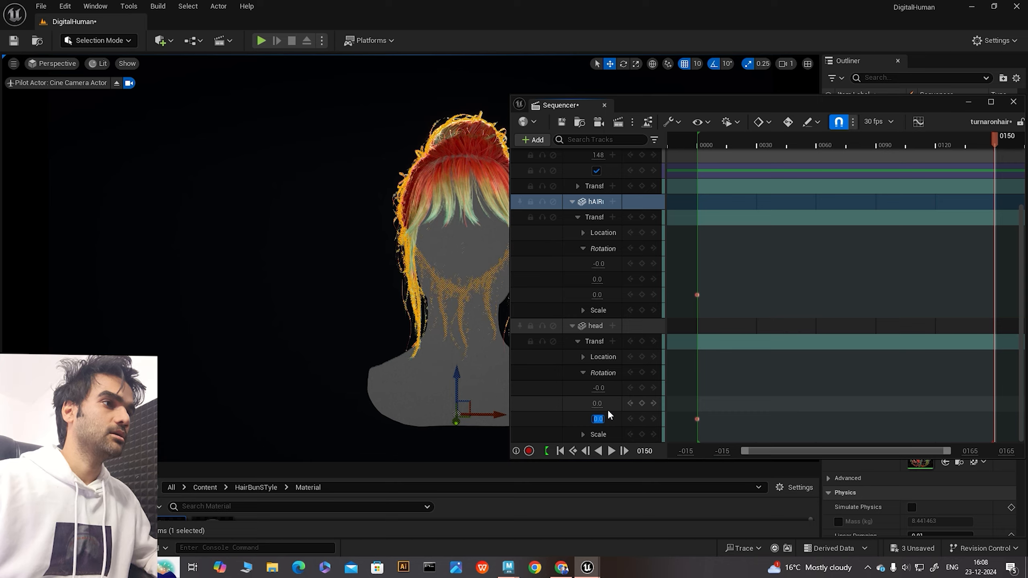
pyautogui.write('360')
pyautogui.press('Return')
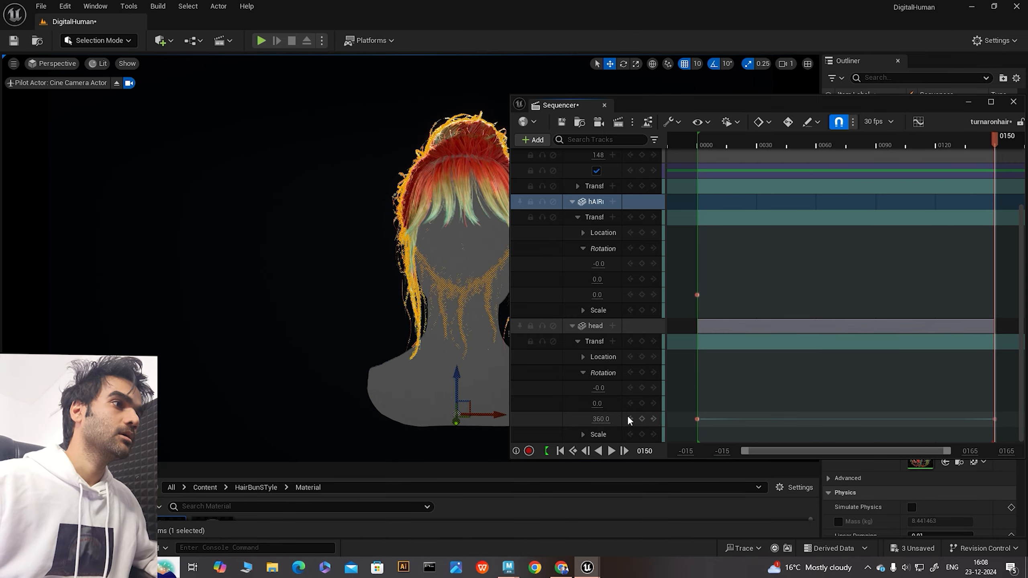
pyautogui.click(643, 417)
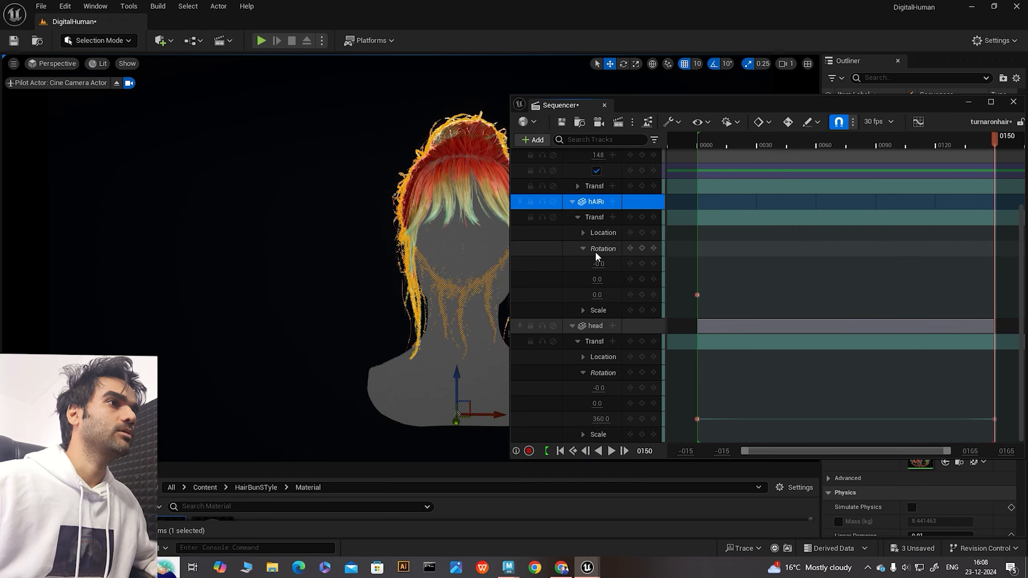
# Keyframe the hAIRmESH rotation yaw at 360 on frame 150 to match the head
pyautogui.click(599, 294)
pyautogui.click(597, 295)
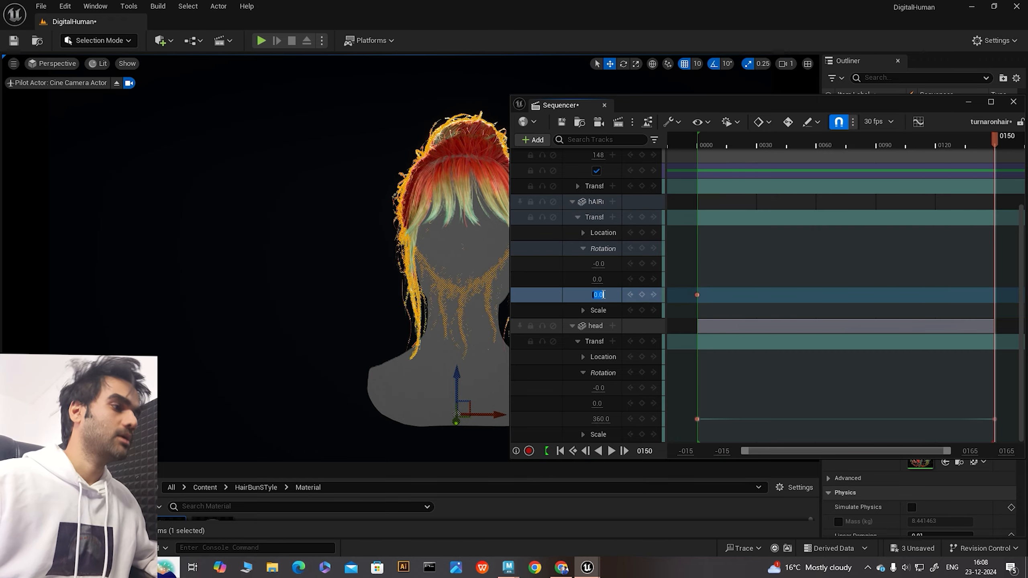
pyautogui.press('Return')
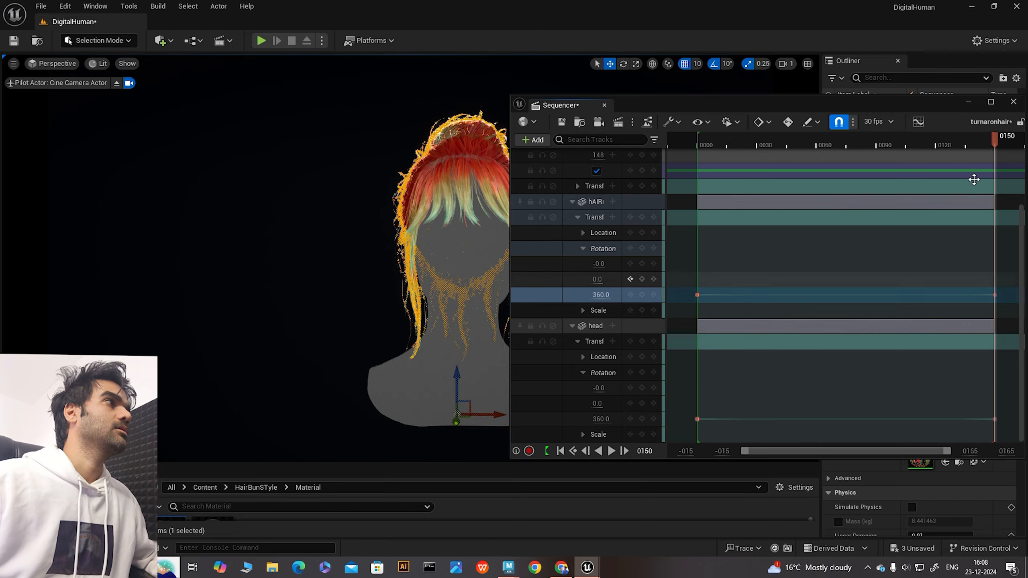
# Scrub through the sequence to preview the head and hair turning together, and return the playhead to frame 0
pyautogui.moveTo(995, 136); pyautogui.dragTo(967, 137)
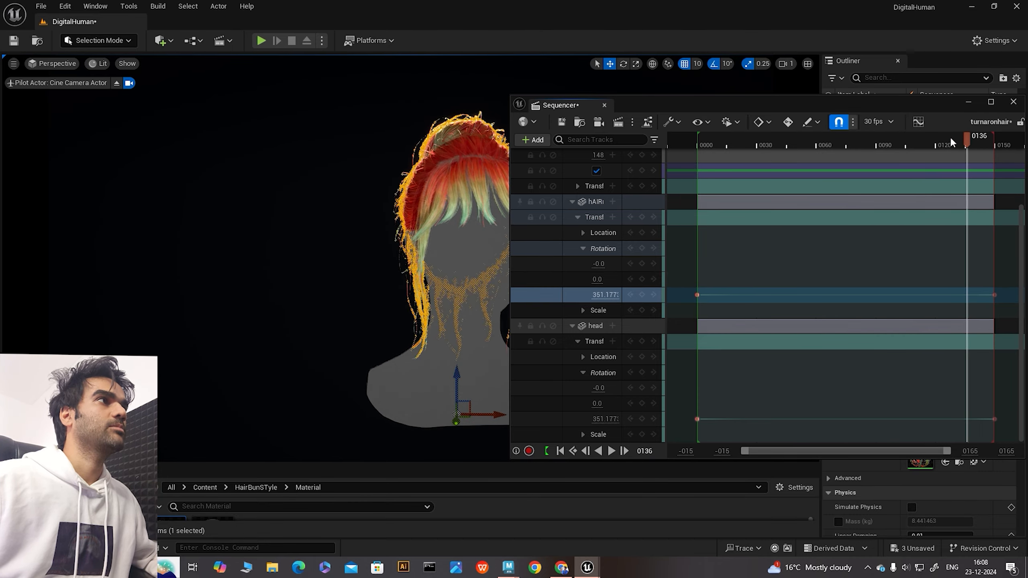
pyautogui.moveTo(725, 103); pyautogui.dragTo(772, 107)
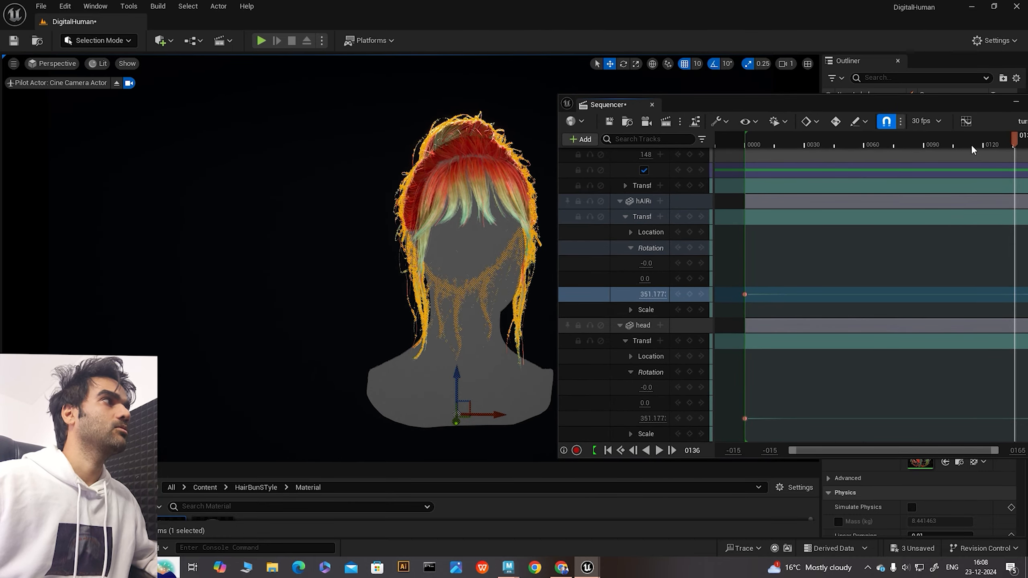
pyautogui.moveTo(971, 143); pyautogui.dragTo(880, 133)
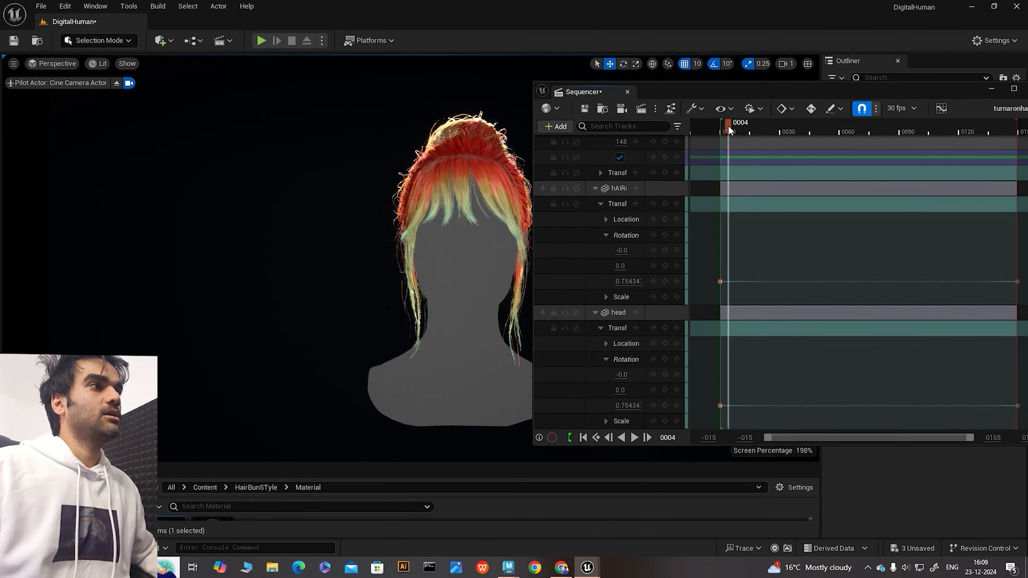
pyautogui.moveTo(728, 128); pyautogui.dragTo(720, 125)
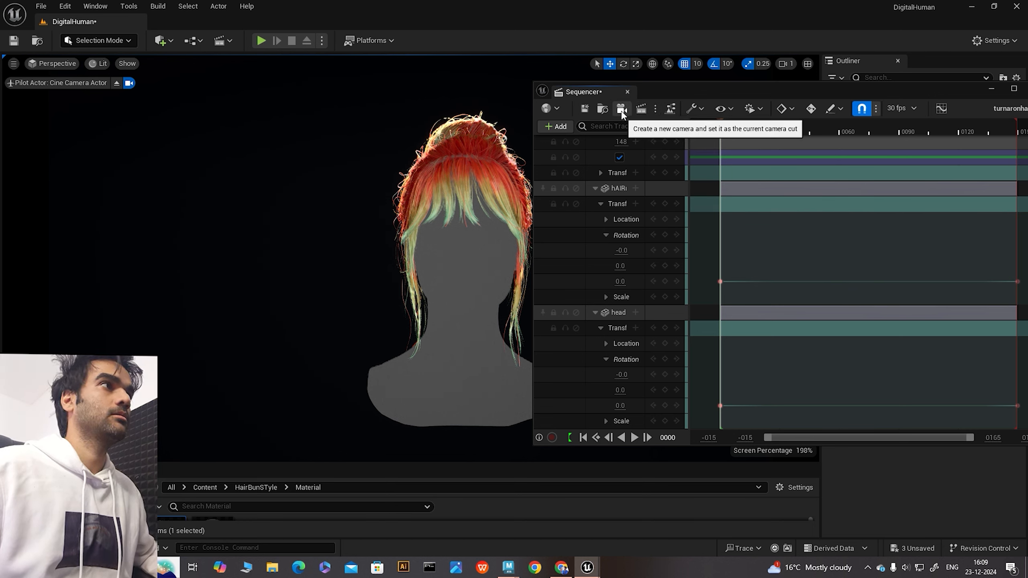
# Set the sequence's movie render resolution to 1920 x 1080 (16:9) with Video Sequence (avi) output and start capturing the movie
pyautogui.click(640, 109)
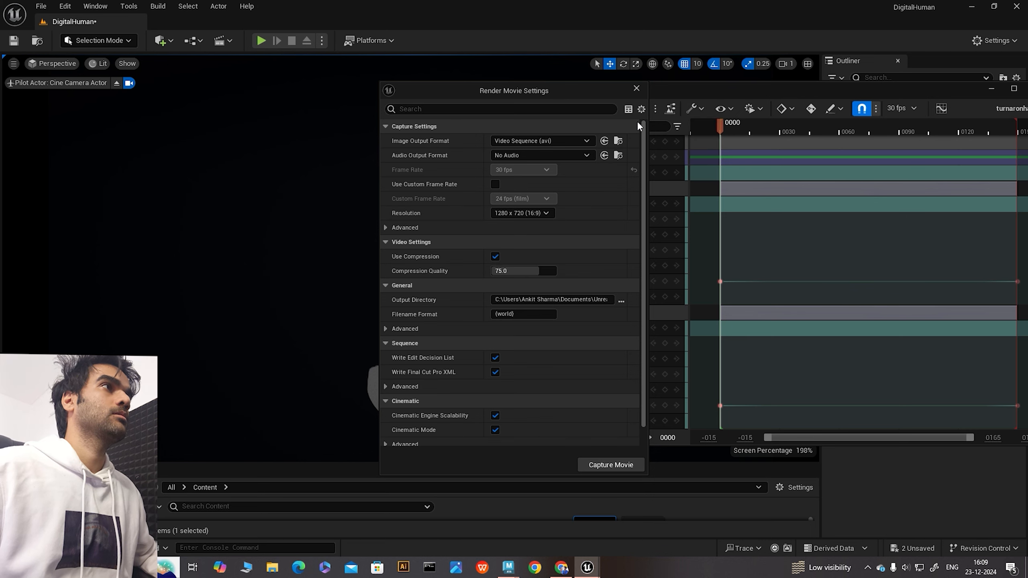
pyautogui.moveTo(583, 87); pyautogui.dragTo(506, 90)
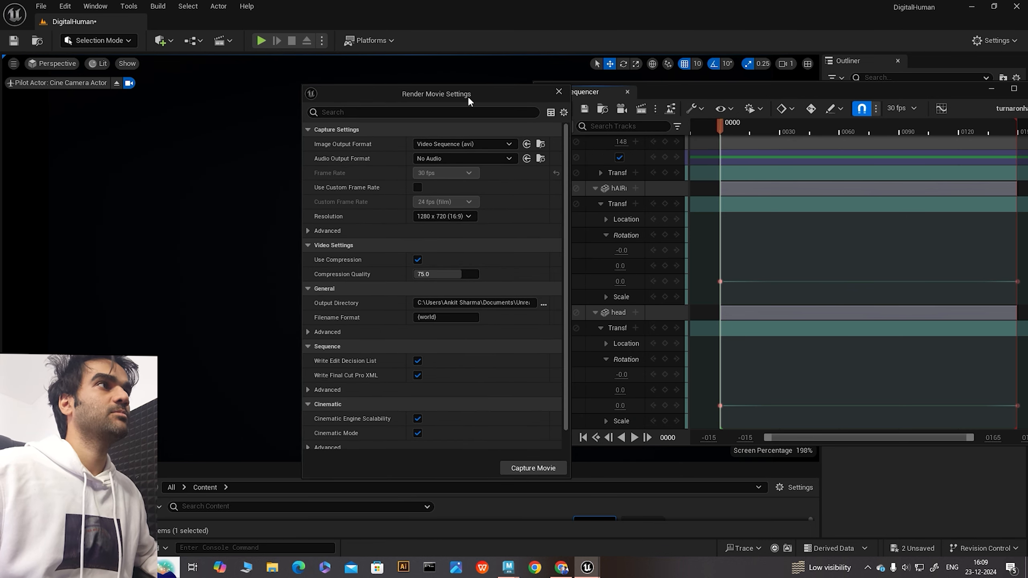
pyautogui.moveTo(471, 99); pyautogui.dragTo(468, 93)
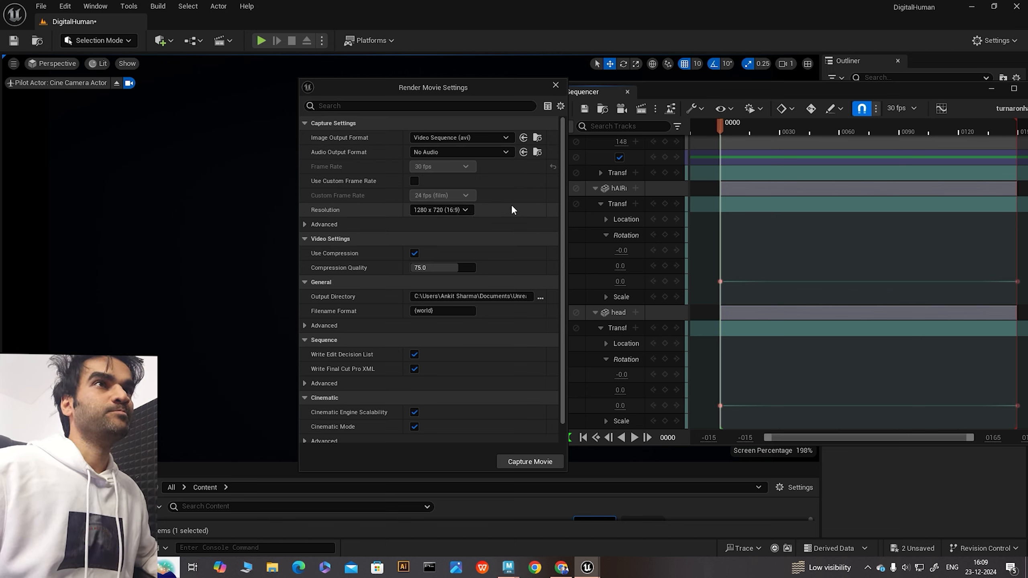
pyautogui.click(485, 135)
pyautogui.click(485, 134)
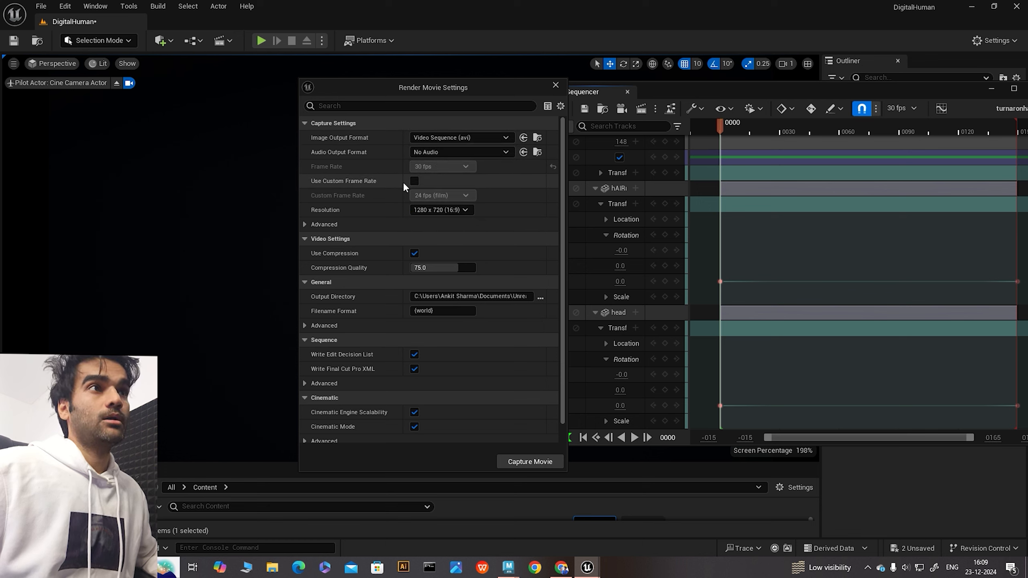
pyautogui.click(466, 210)
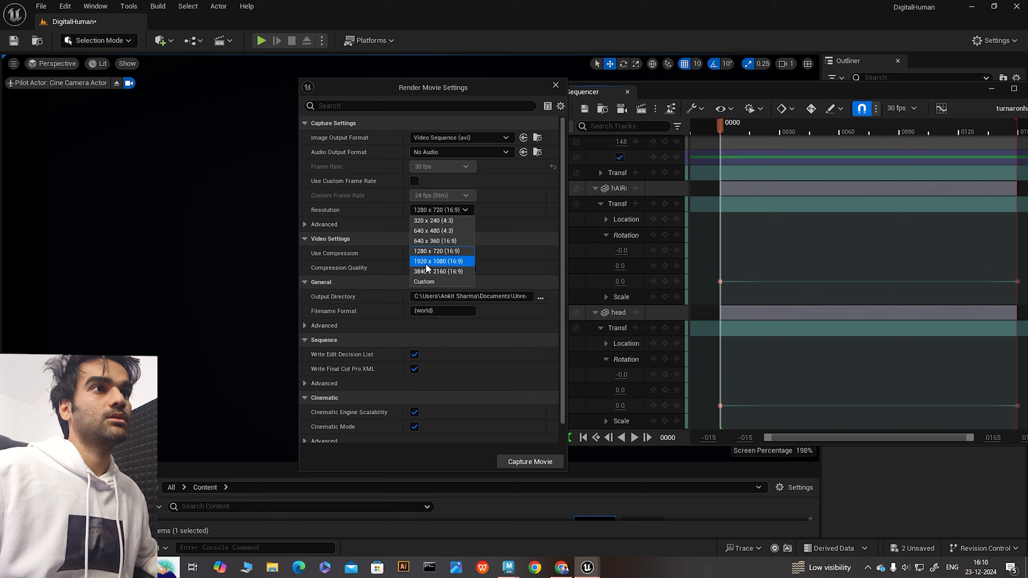
pyautogui.click(440, 262)
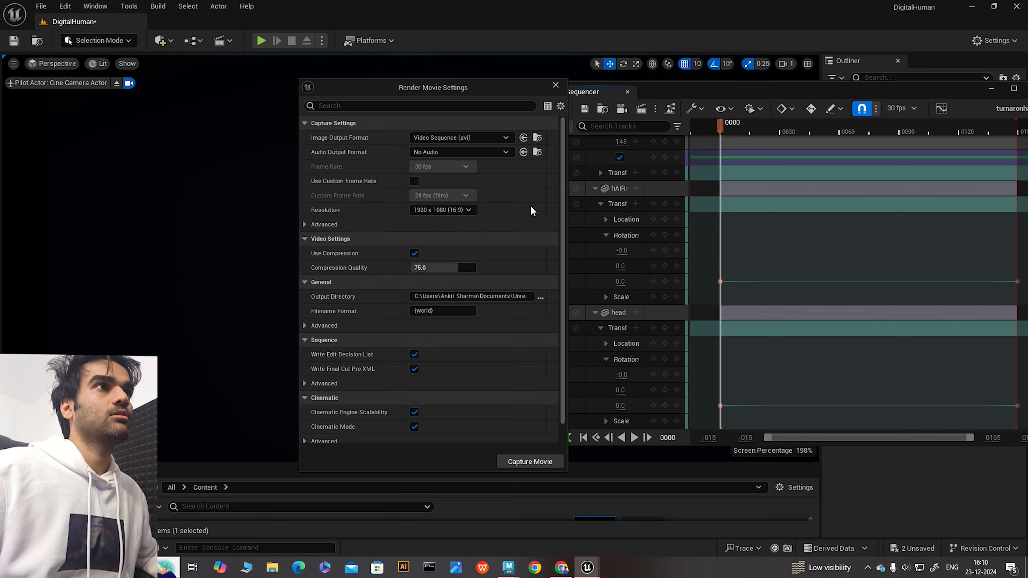
pyautogui.scroll(-1, 383, 292)
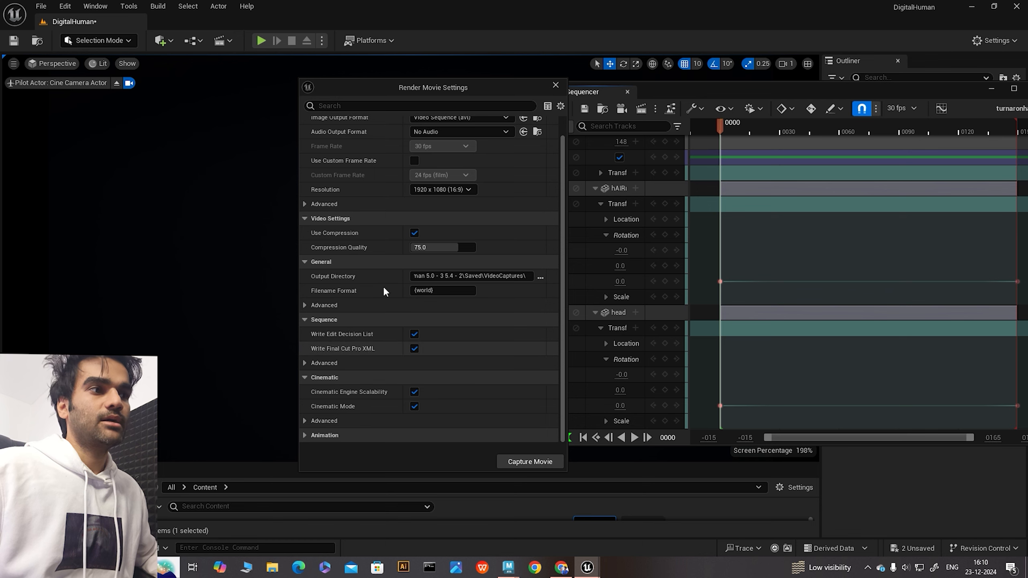
pyautogui.click(524, 461)
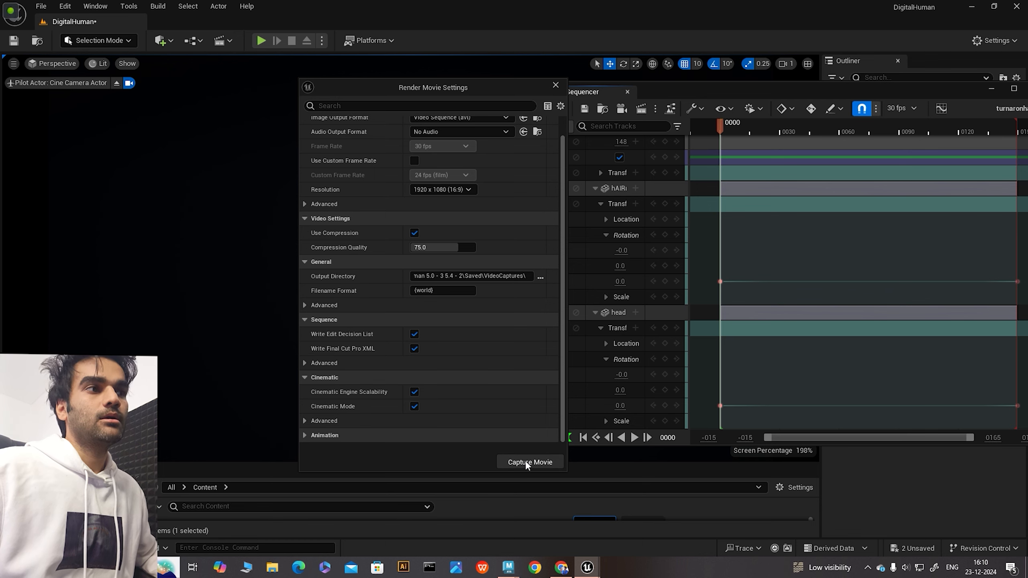